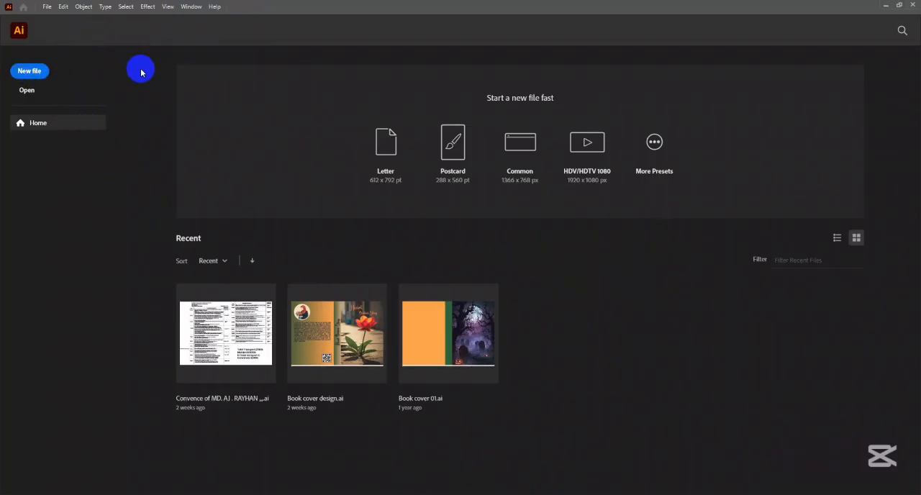
{"action": "left_click", "coordinate": [30, 71]}
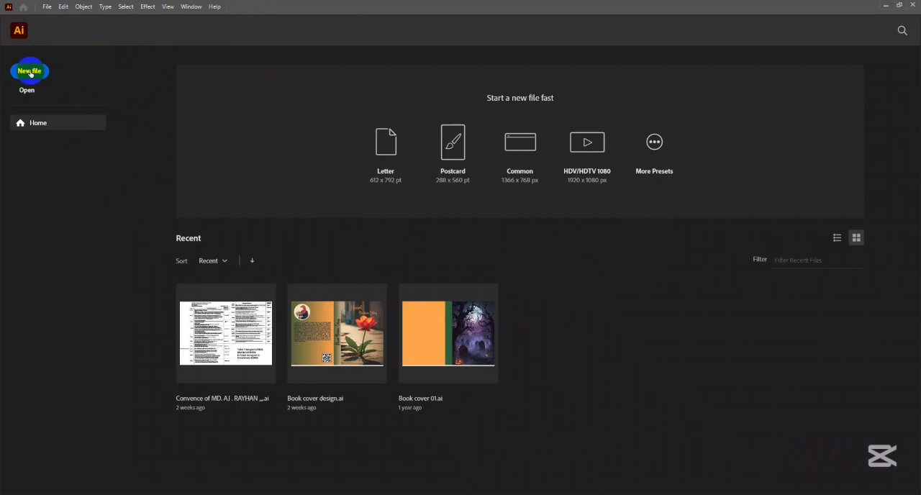
{"action": "left_click", "coordinate": [46, 6]}
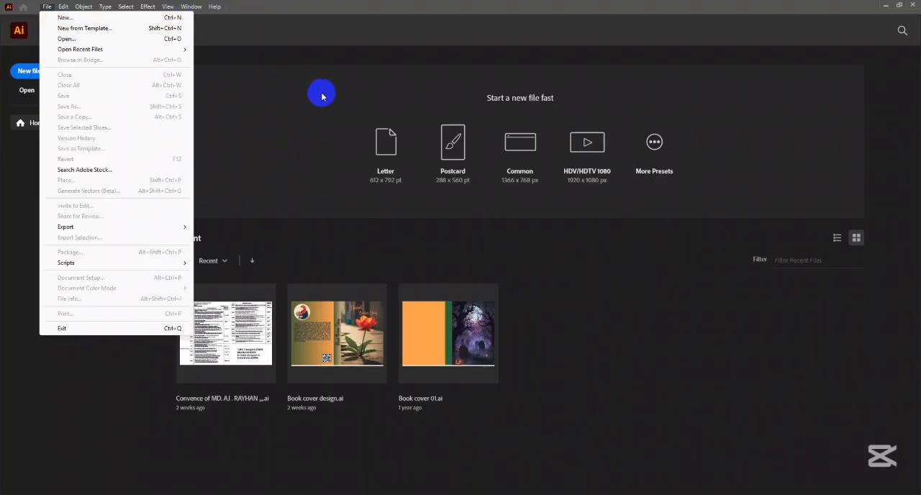
{"action": "left_click", "coordinate": [324, 31]}
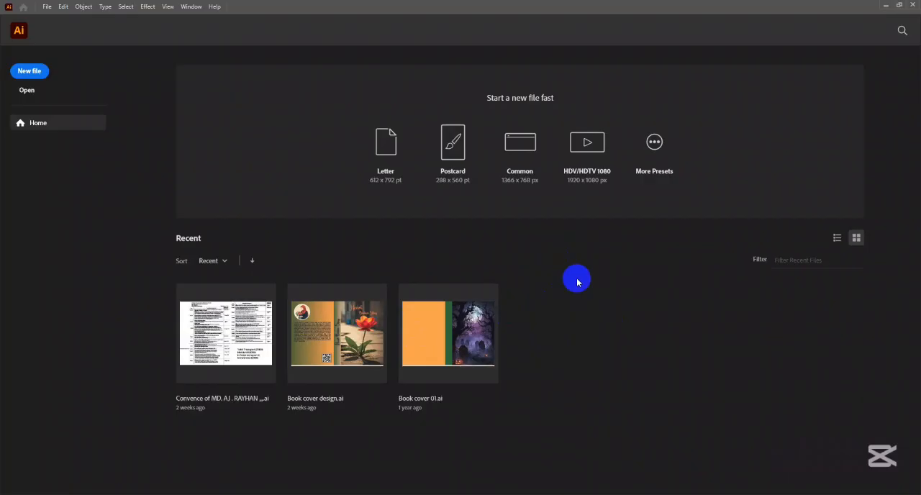
- In the File Handling preferences, set the number of recent files to display to 0 and apply the change
{"action": "left_click", "coordinate": [63, 8]}
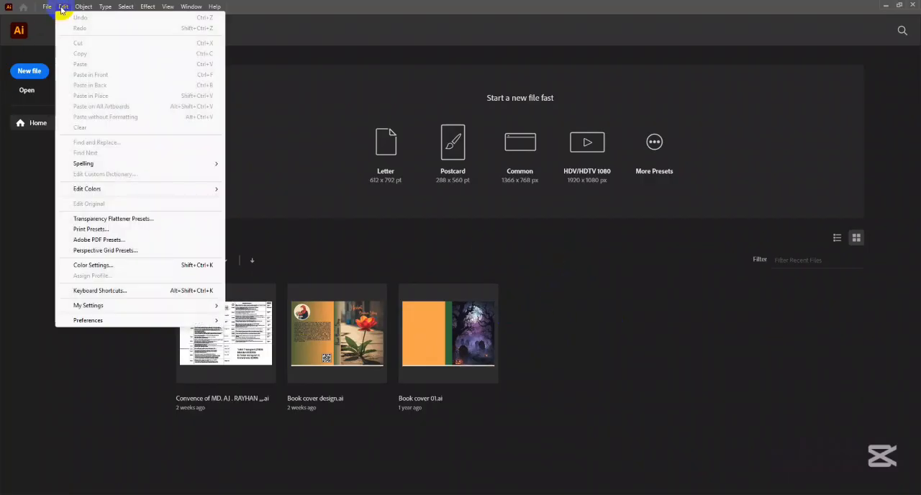
{"action": "left_click", "coordinate": [89, 316]}
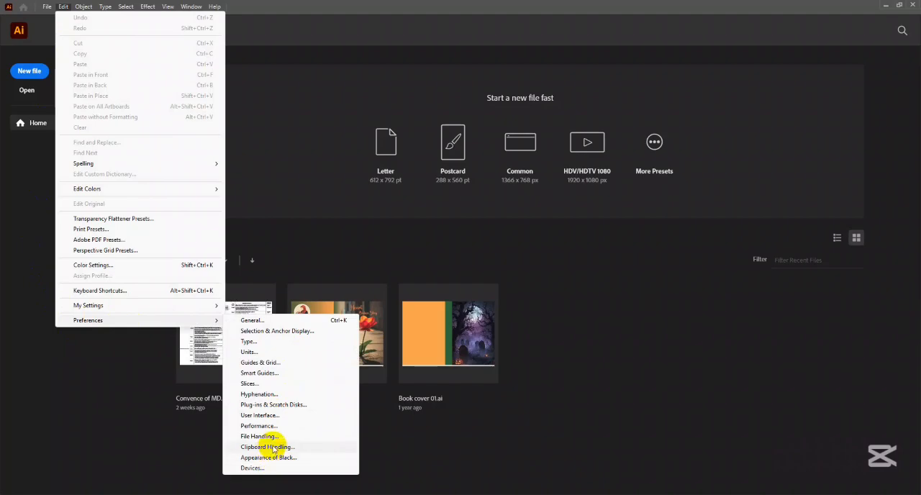
{"action": "left_click", "coordinate": [272, 447]}
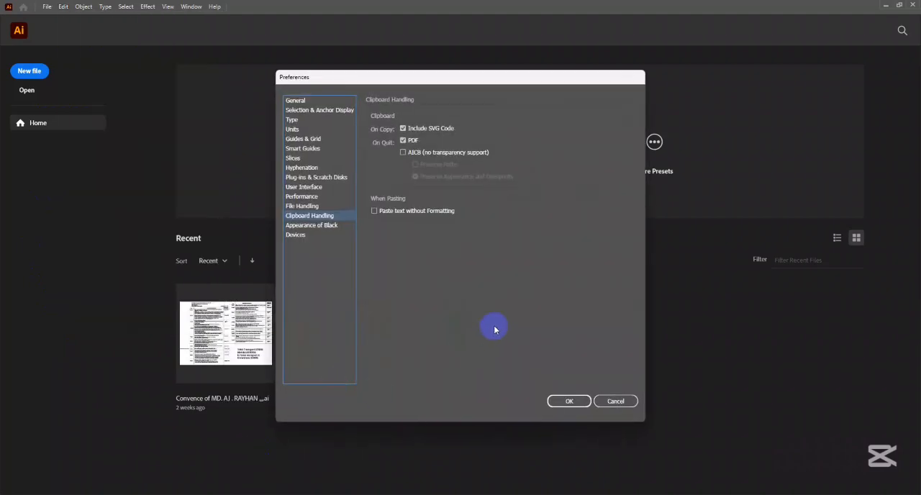
{"action": "left_click", "coordinate": [317, 111]}
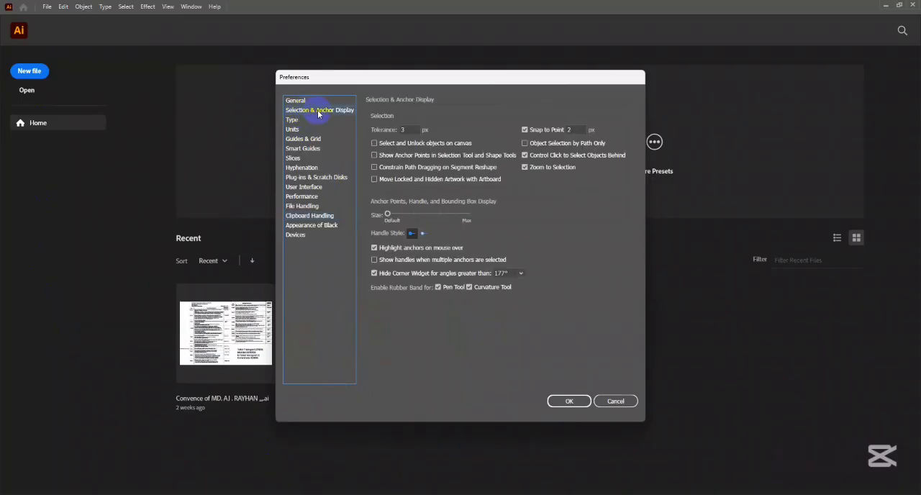
{"action": "left_click", "coordinate": [306, 208]}
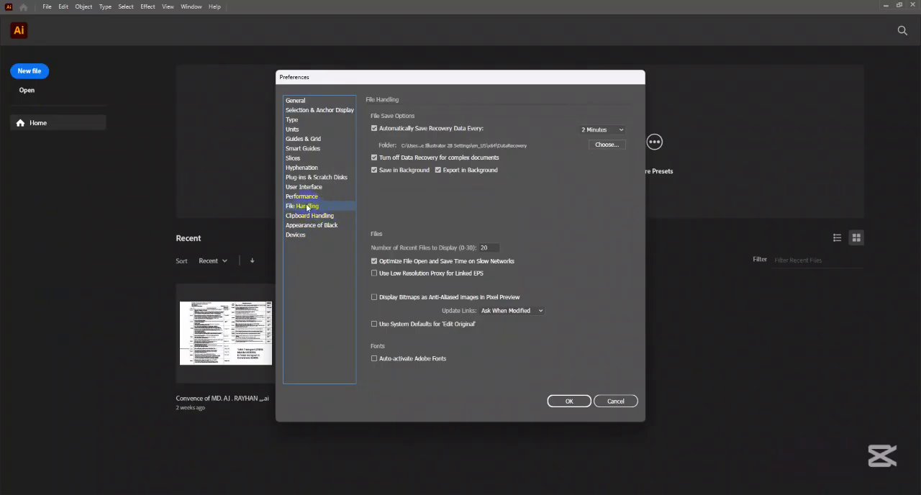
{"action": "double_click", "coordinate": [478, 248]}
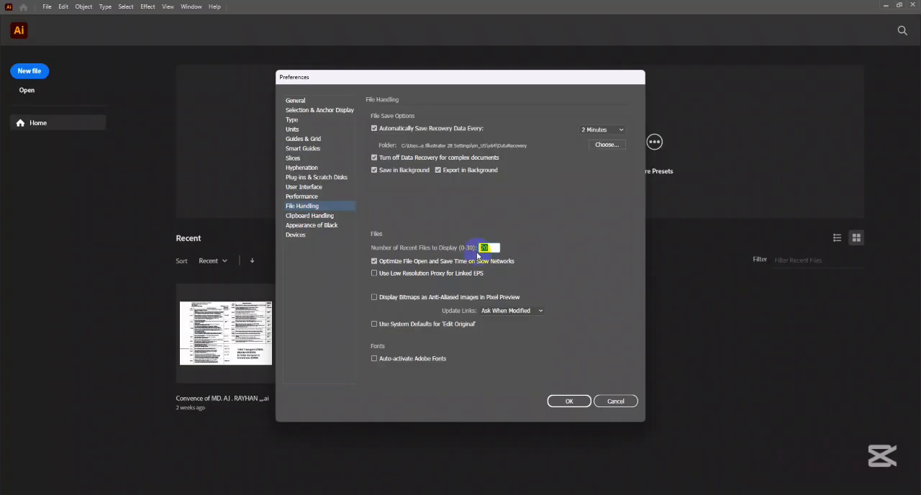
{"action": "type", "text": "0"}
{"action": "left_click", "coordinate": [572, 401]}
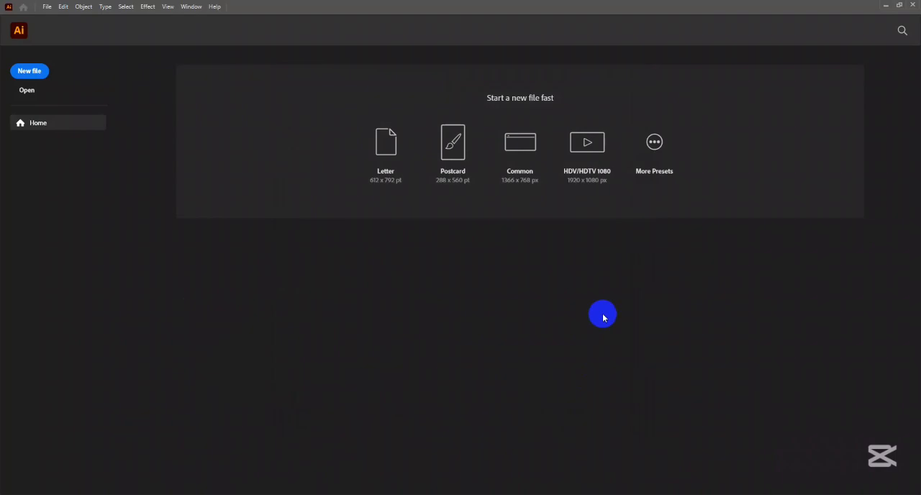
- Review the number of recent files to display in the File Handling preferences and close them without changing anything
{"action": "left_click", "coordinate": [63, 6]}
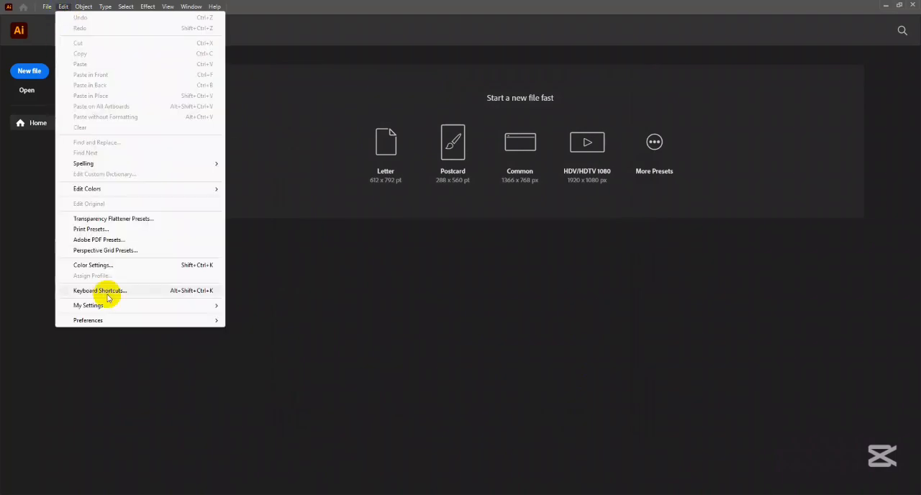
{"action": "mouse_move", "coordinate": [108, 319]}
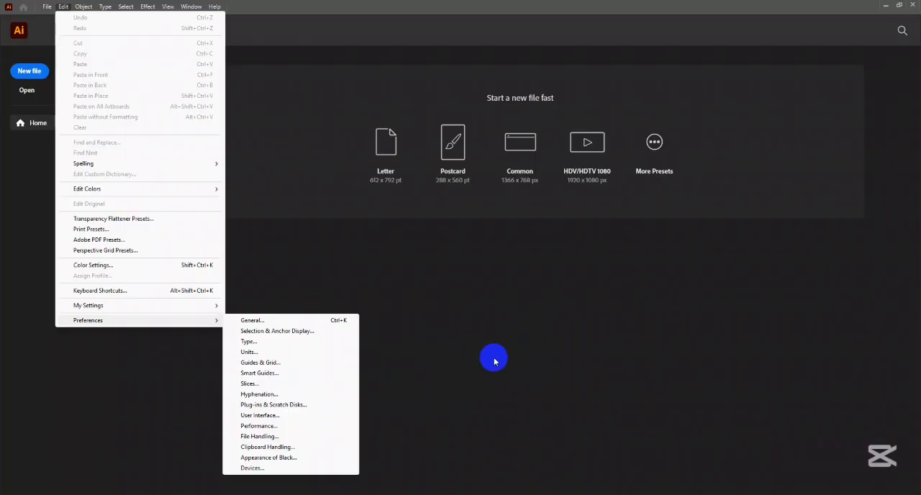
{"action": "left_click", "coordinate": [388, 356]}
{"action": "left_click", "coordinate": [63, 7]}
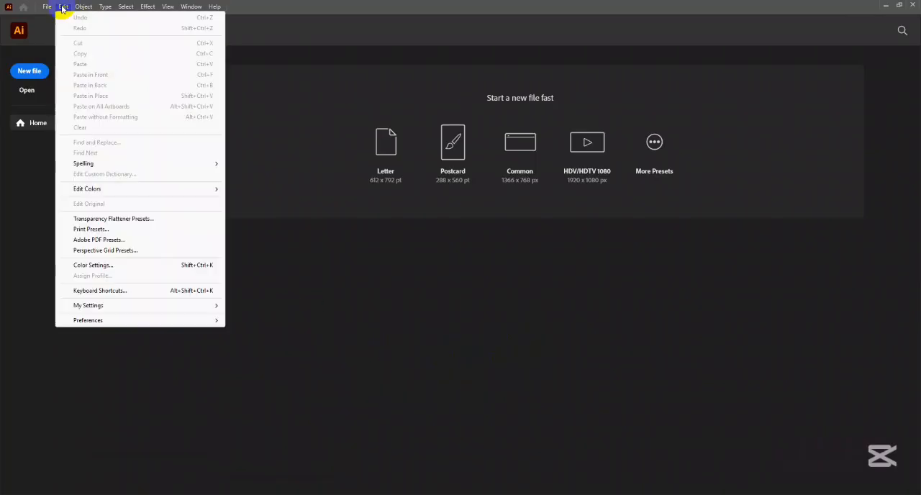
{"action": "mouse_move", "coordinate": [97, 319]}
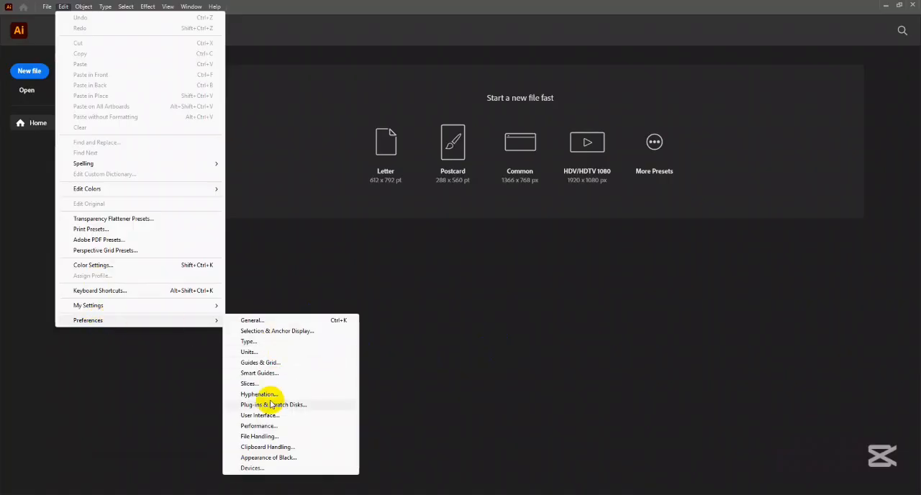
{"action": "left_click", "coordinate": [258, 436]}
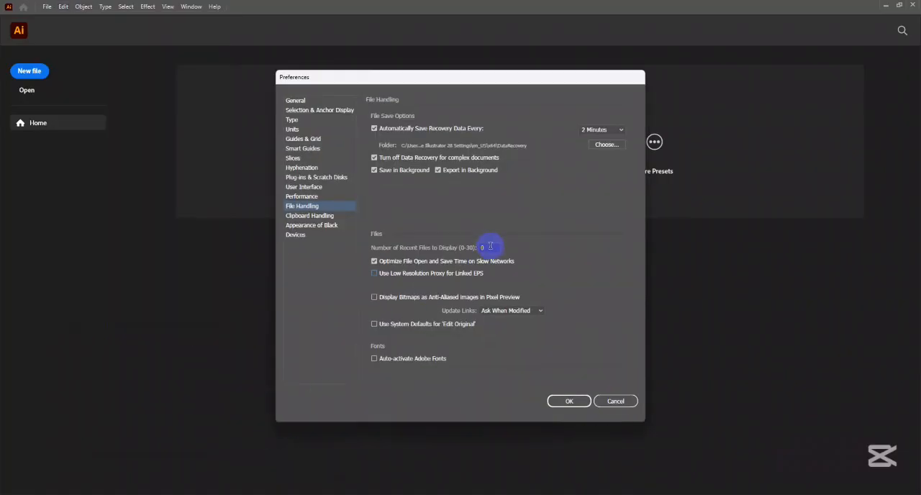
{"action": "double_click", "coordinate": [490, 246]}
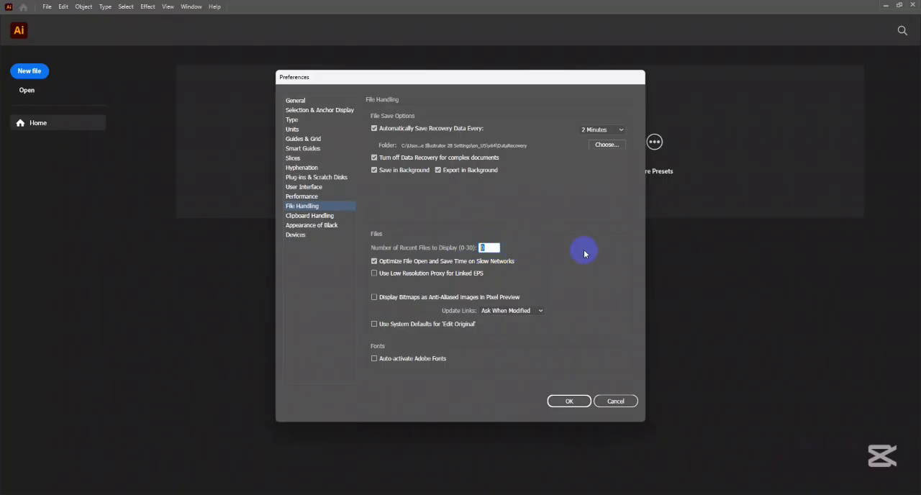
{"action": "left_click", "coordinate": [613, 407]}
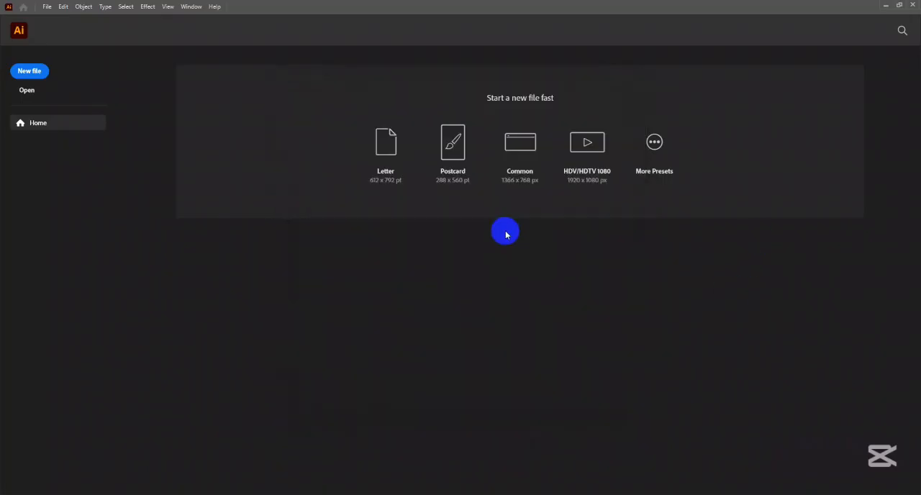
- Open the New Document dialog and move it to the middle of the screen
{"action": "left_click", "coordinate": [47, 7]}
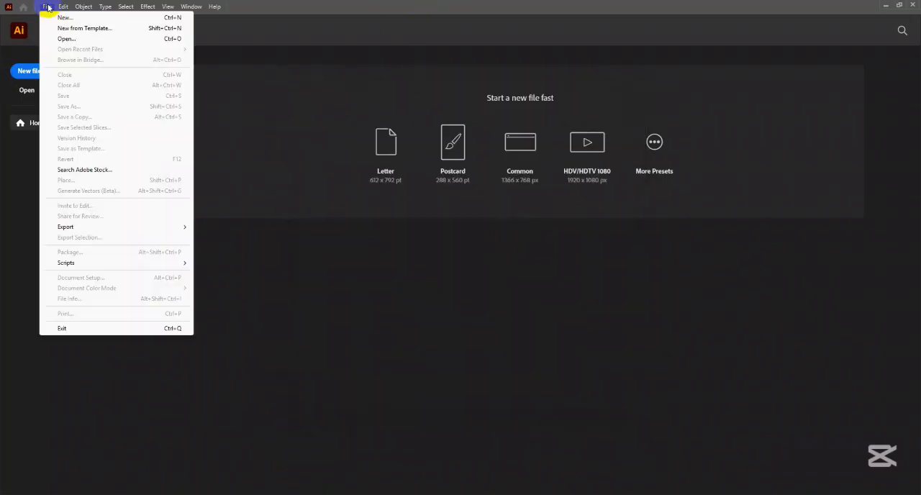
{"action": "left_click", "coordinate": [329, 8]}
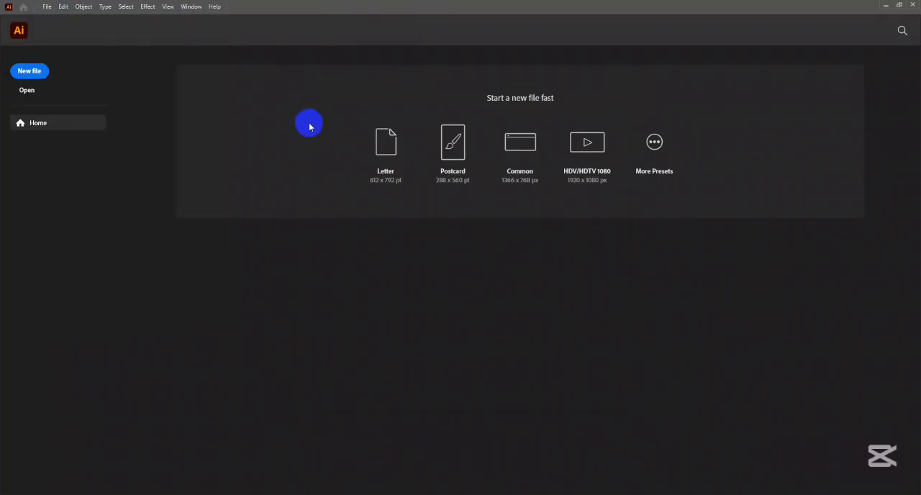
{"action": "key", "text": "ctrl+n"}
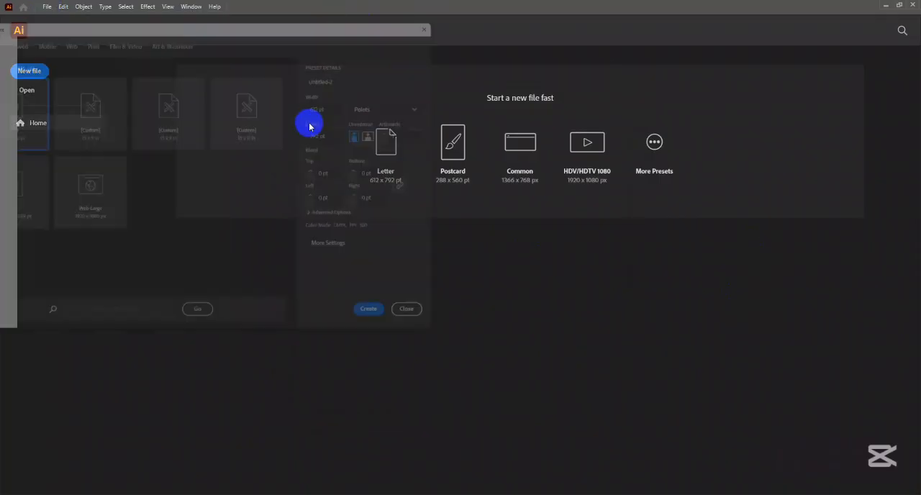
{"action": "left_click_drag", "start_coordinate": [287, 13], "coordinate": [492, 34]}
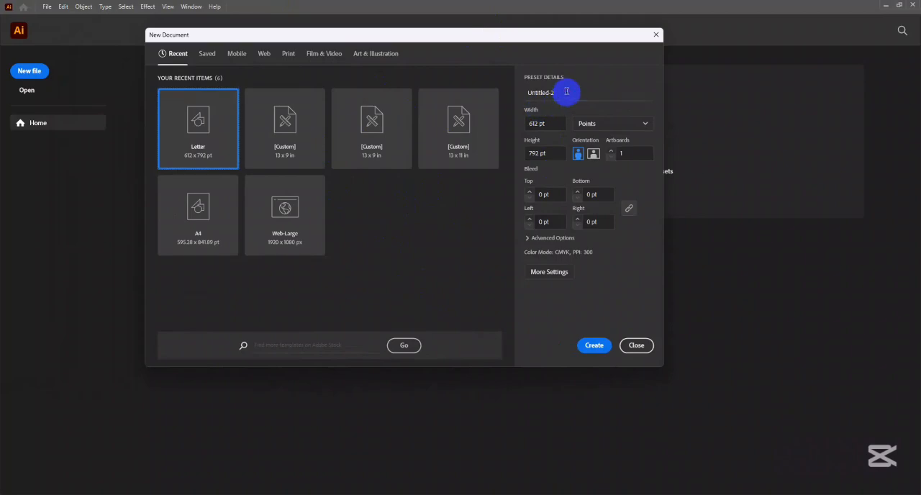
{"action": "left_click", "coordinate": [566, 92]}
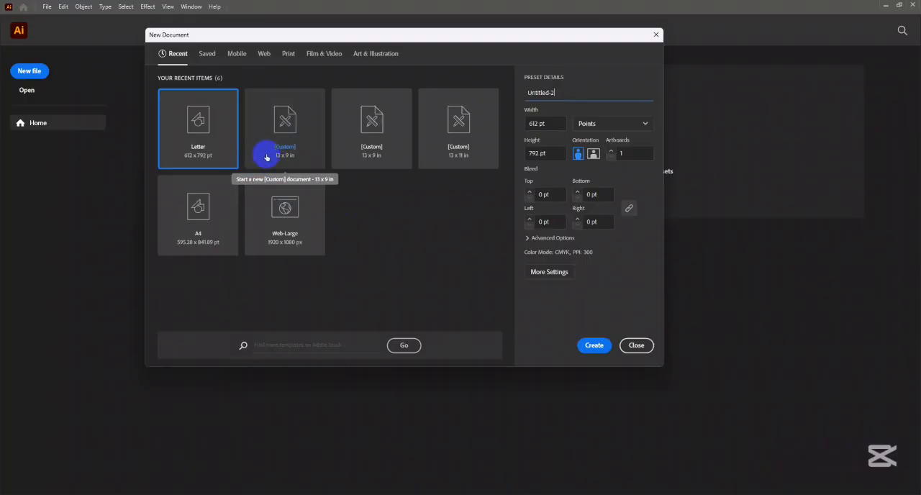
- Look through the Saved and Recent items and the full list of Mobile presets for new documents
{"action": "left_click", "coordinate": [208, 54]}
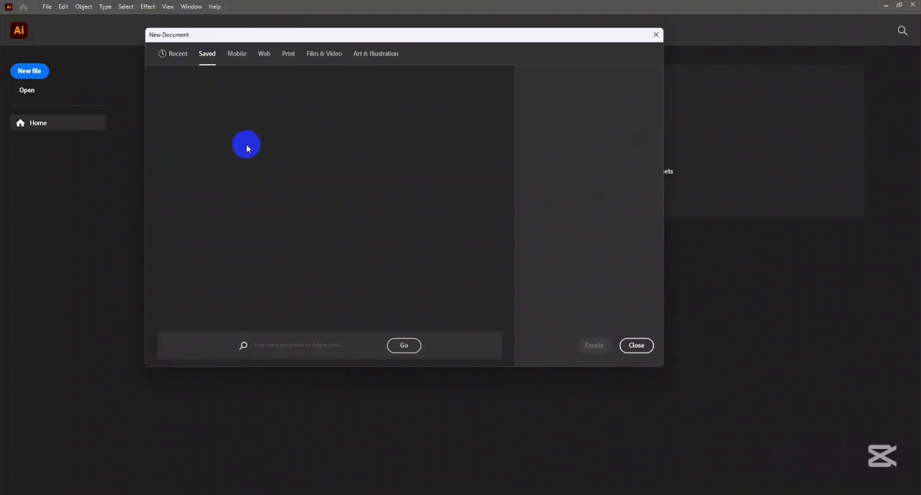
{"action": "left_click", "coordinate": [173, 53]}
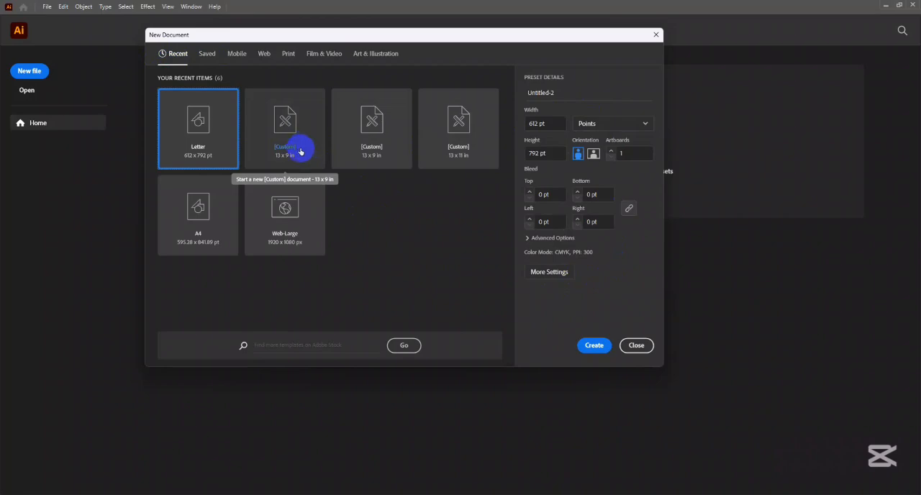
{"action": "left_click", "coordinate": [205, 54]}
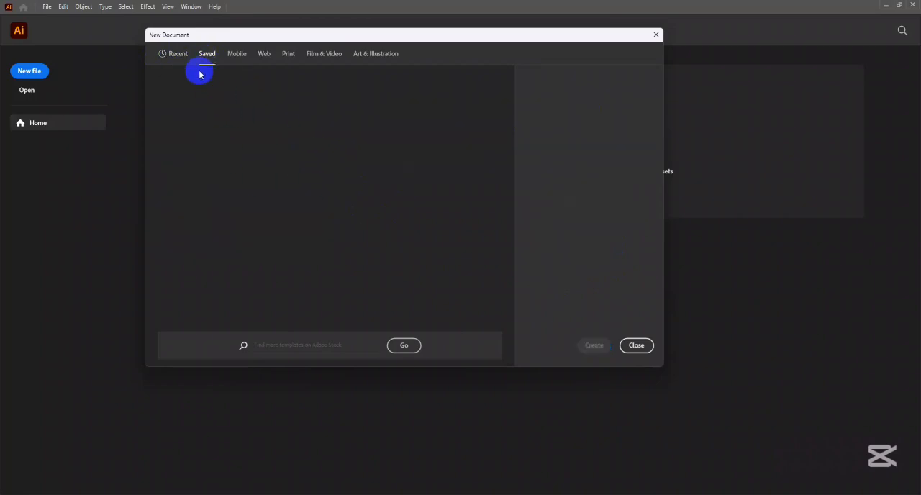
{"action": "left_click", "coordinate": [237, 57]}
{"action": "scroll", "coordinate": [460, 223], "scroll_direction": "down", "scroll_amount": 3}
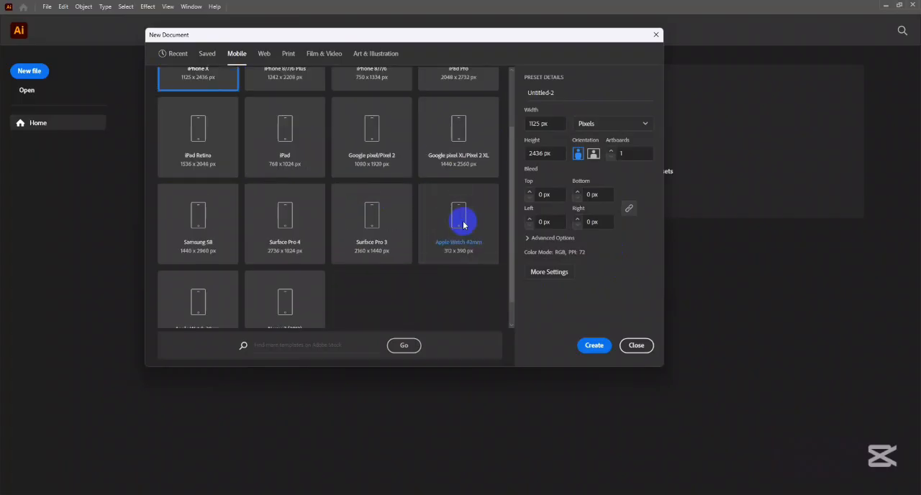
{"action": "scroll", "coordinate": [461, 231], "scroll_direction": "up", "scroll_amount": 3}
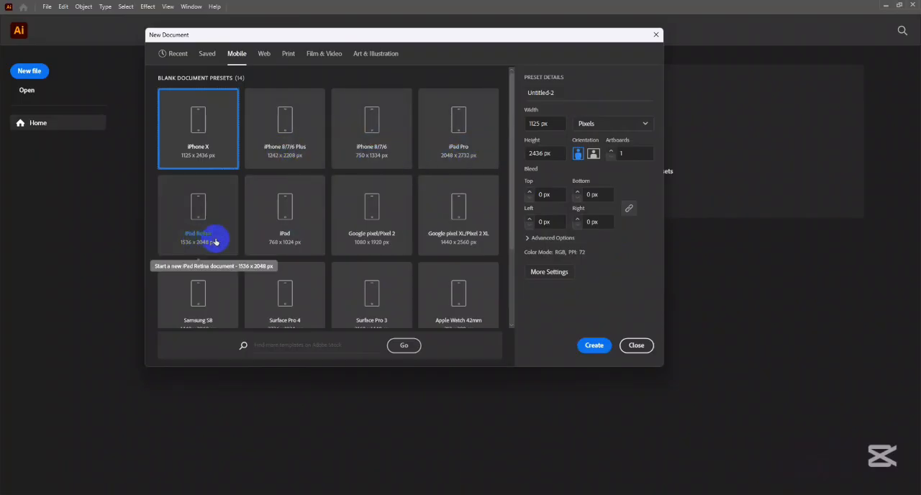
{"action": "scroll", "coordinate": [416, 229], "scroll_direction": "down", "scroll_amount": 3}
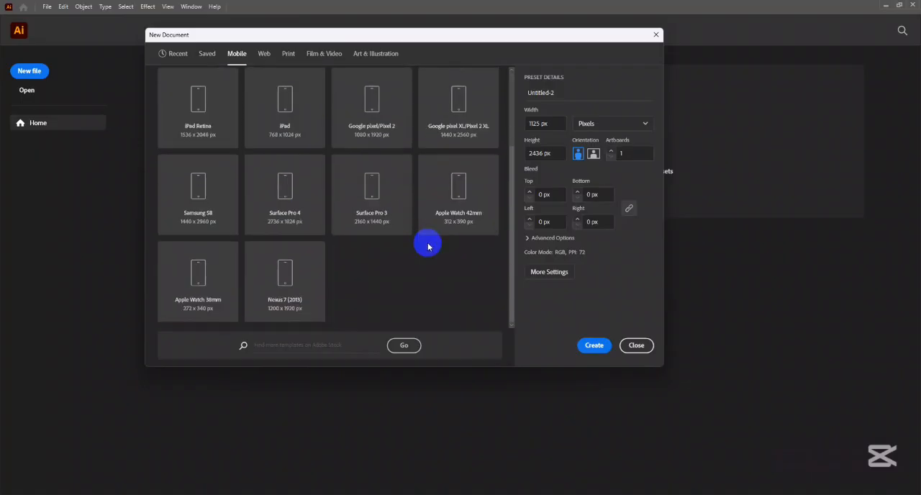
{"action": "scroll", "coordinate": [428, 246], "scroll_direction": "up", "scroll_amount": 3}
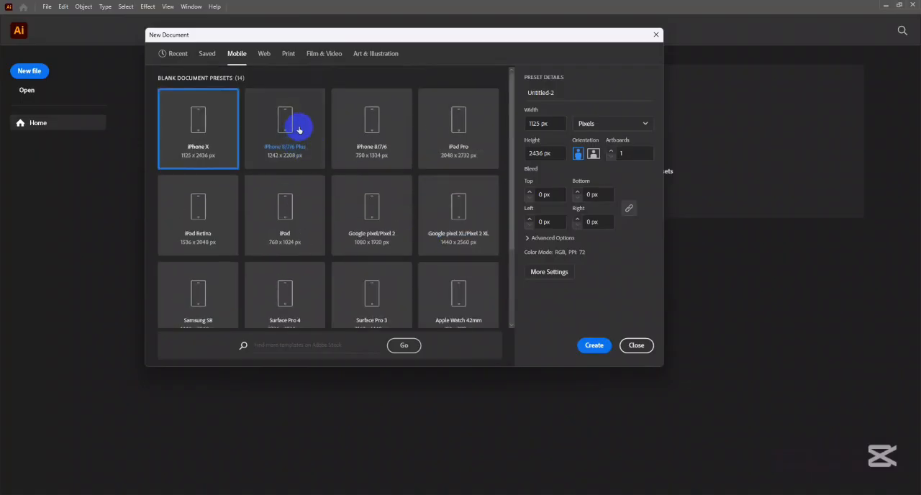
- Look through the Web, Print, Film & Video and Art & Illustration presets and return to the recent items
{"action": "left_click", "coordinate": [264, 55]}
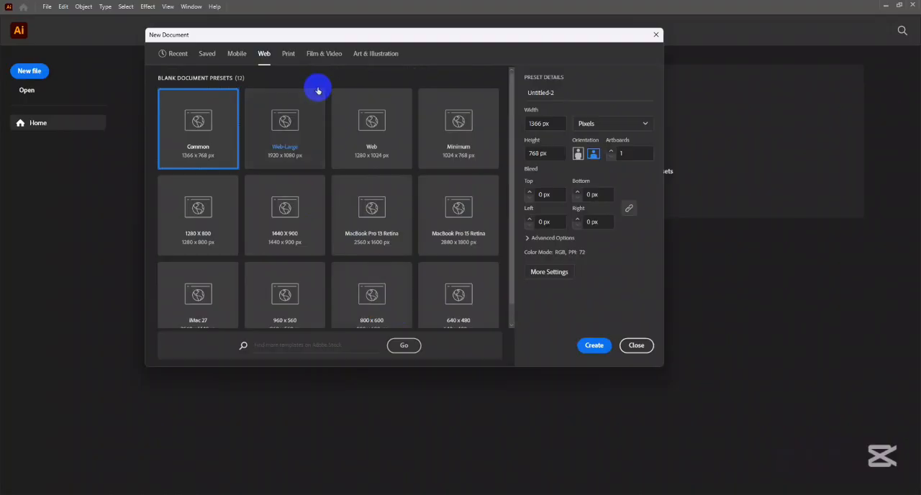
{"action": "left_click", "coordinate": [289, 55]}
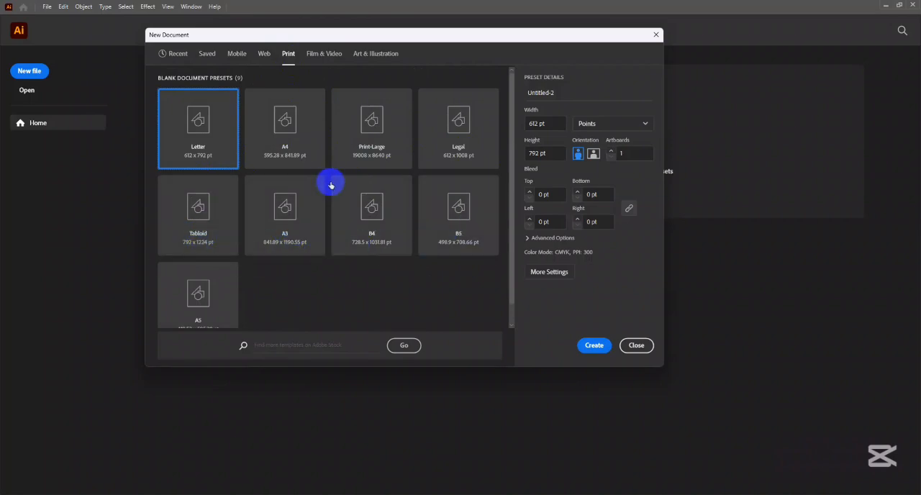
{"action": "left_click", "coordinate": [322, 54]}
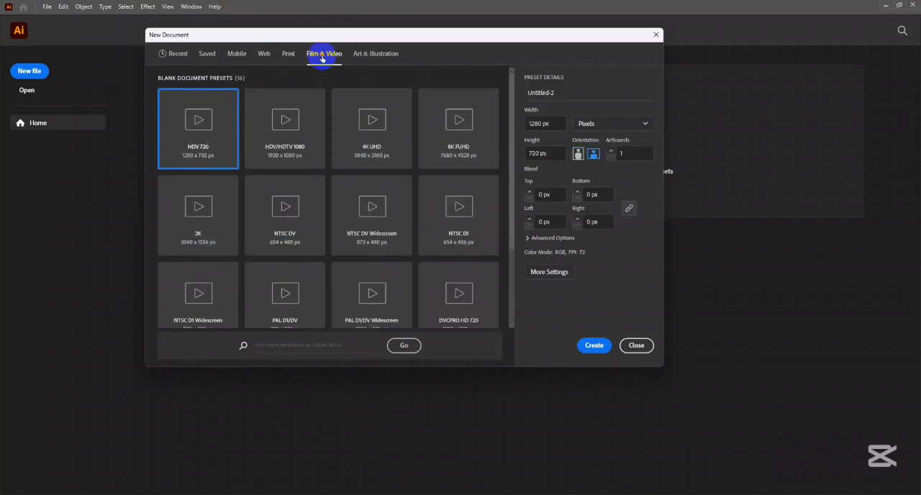
{"action": "left_click", "coordinate": [375, 56]}
{"action": "left_click", "coordinate": [324, 56]}
{"action": "left_click", "coordinate": [287, 56]}
{"action": "left_click", "coordinate": [263, 56]}
{"action": "left_click", "coordinate": [183, 56]}
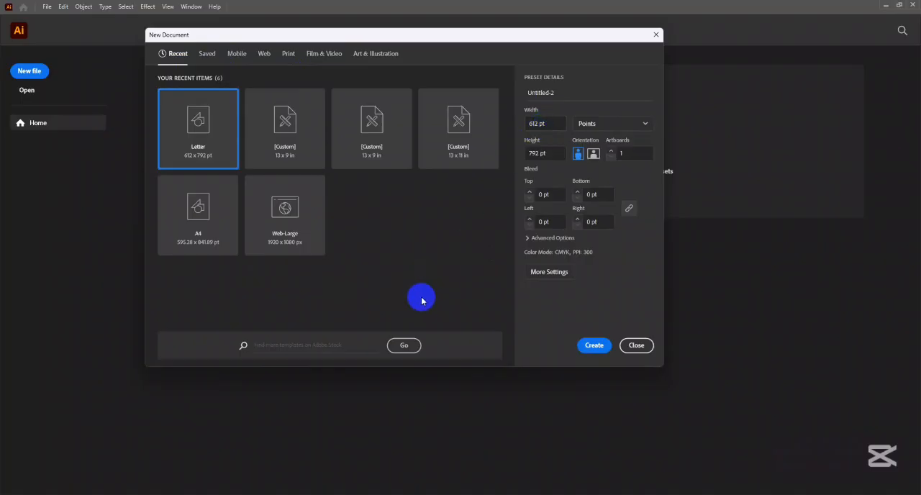
- Name the new document "Business card"
{"action": "left_click", "coordinate": [572, 90]}
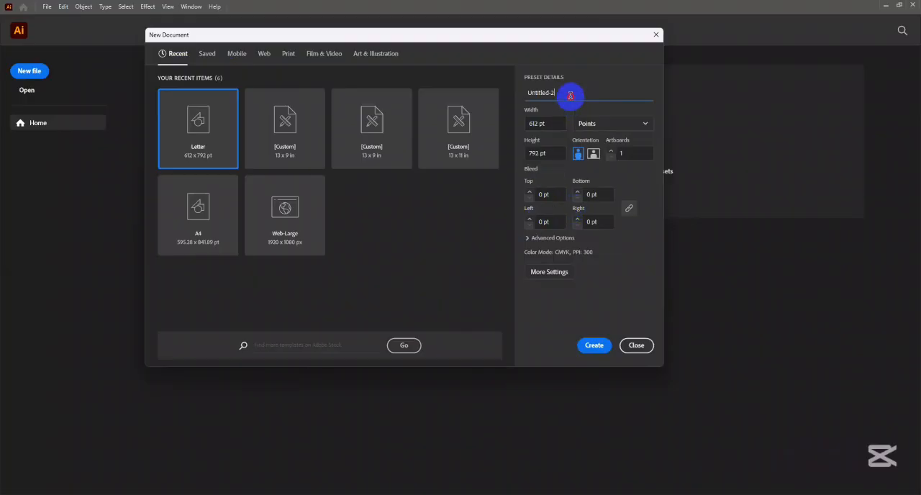
{"action": "left_click_drag", "start_coordinate": [561, 93], "coordinate": [525, 97]}
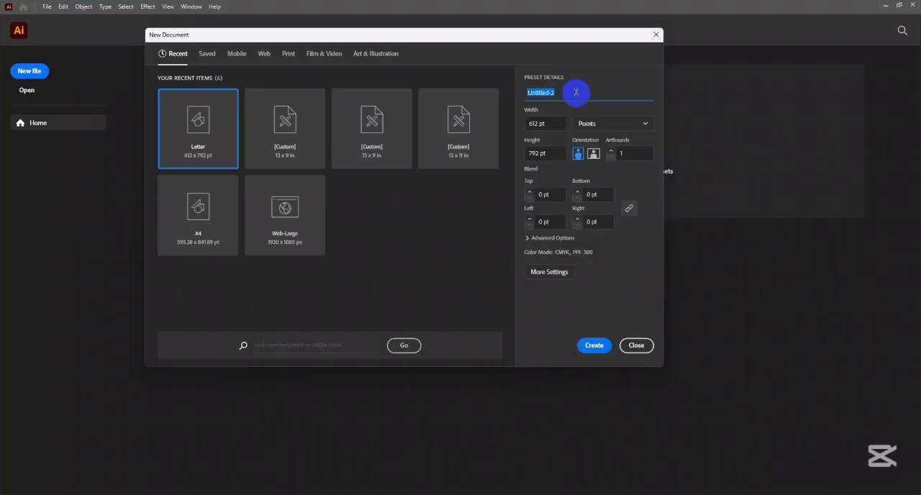
{"action": "type", "text": "Busin"}
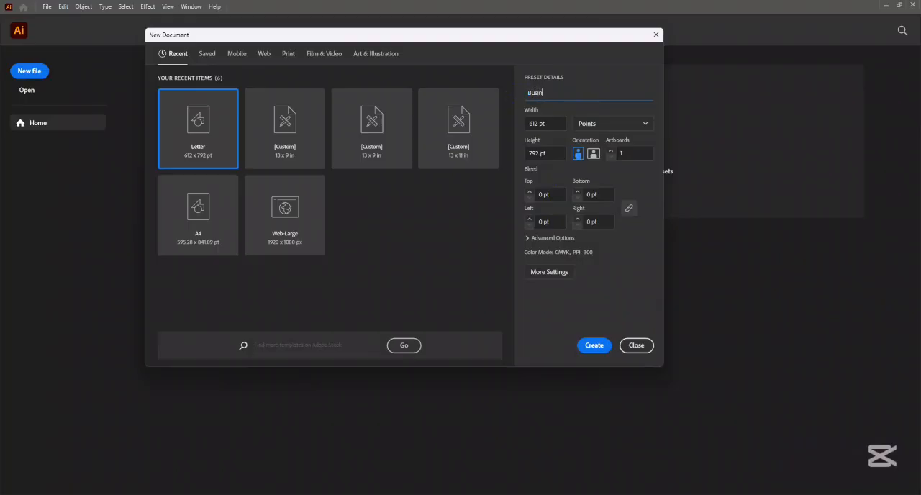
{"action": "type", "text": "ess card"}
{"action": "left_click", "coordinate": [576, 93]}
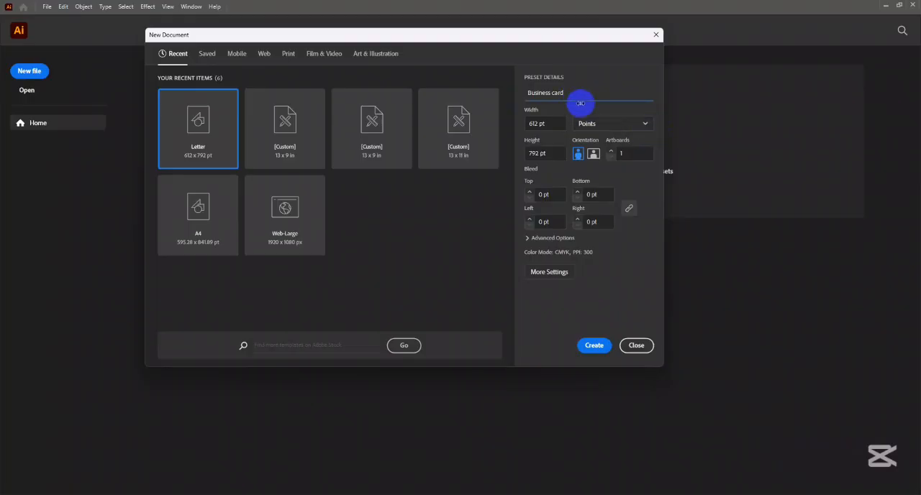
- Set the new document's measurement units to Pixels
{"action": "left_click", "coordinate": [543, 124]}
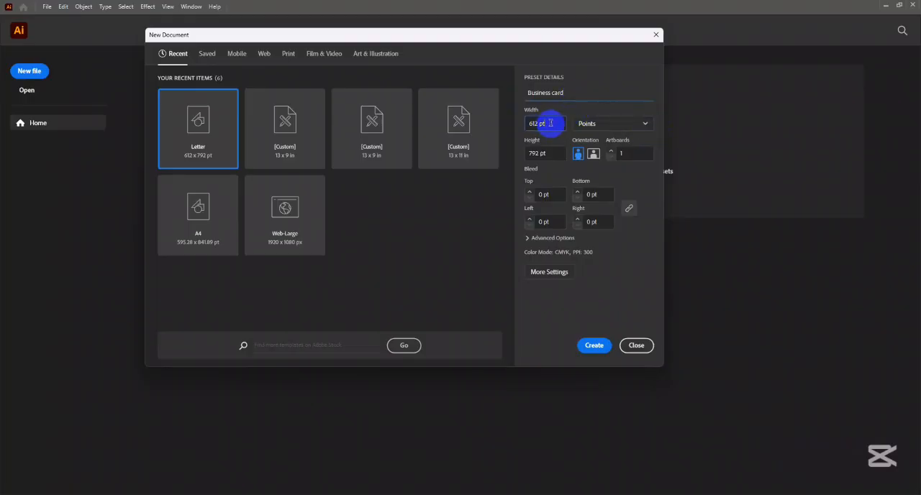
{"action": "left_click", "coordinate": [611, 123]}
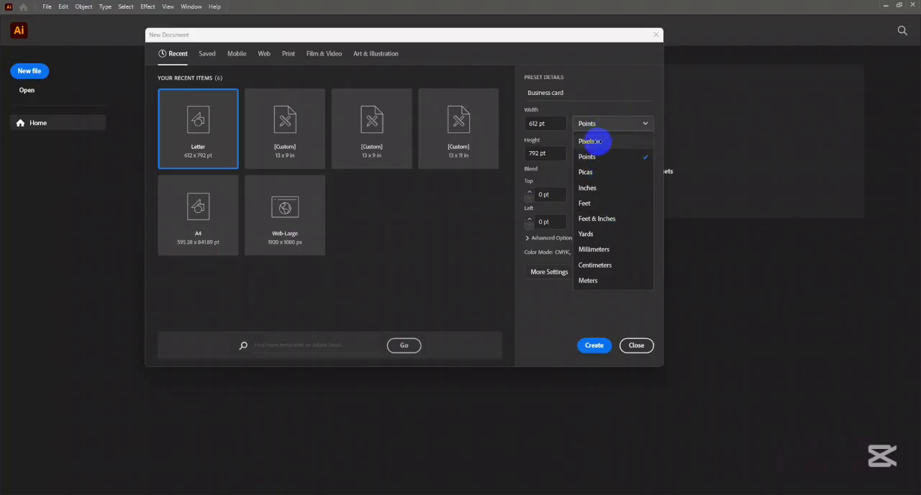
{"action": "left_click", "coordinate": [594, 141]}
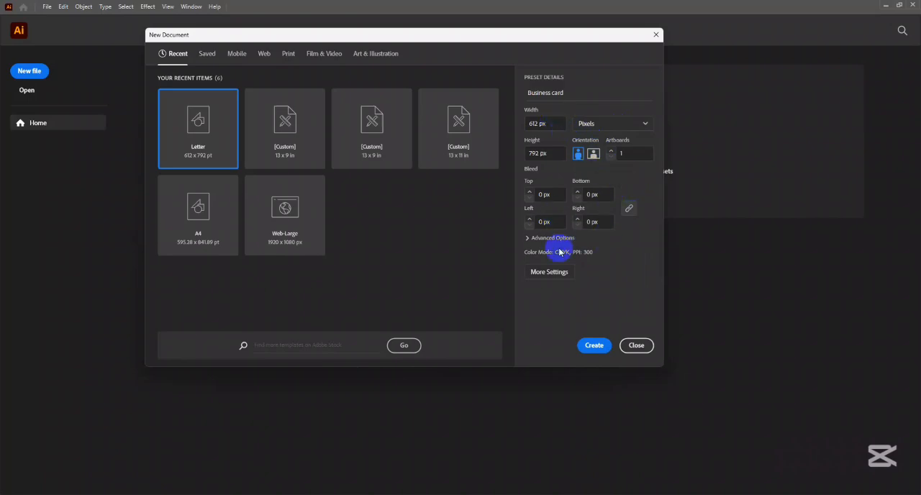
- Expand the advanced options and set the raster effects resolution to Screen (72 ppi)
{"action": "left_click", "coordinate": [529, 238]}
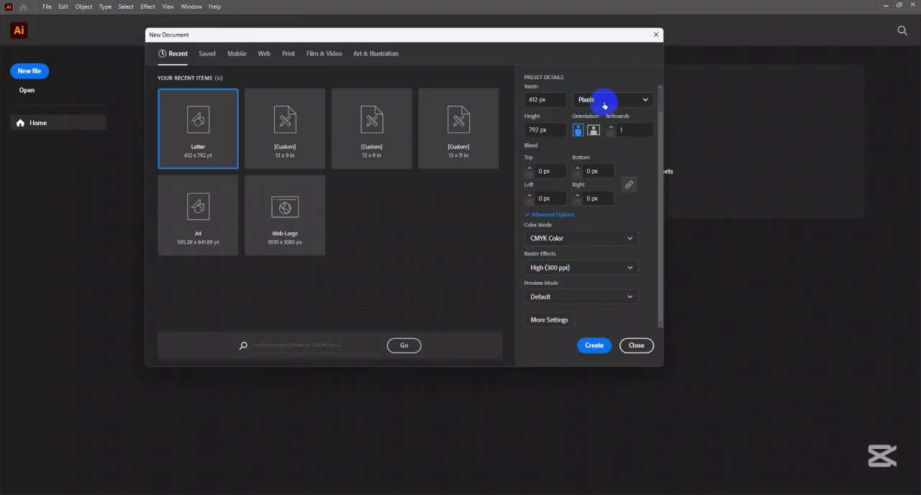
{"action": "left_click", "coordinate": [554, 99]}
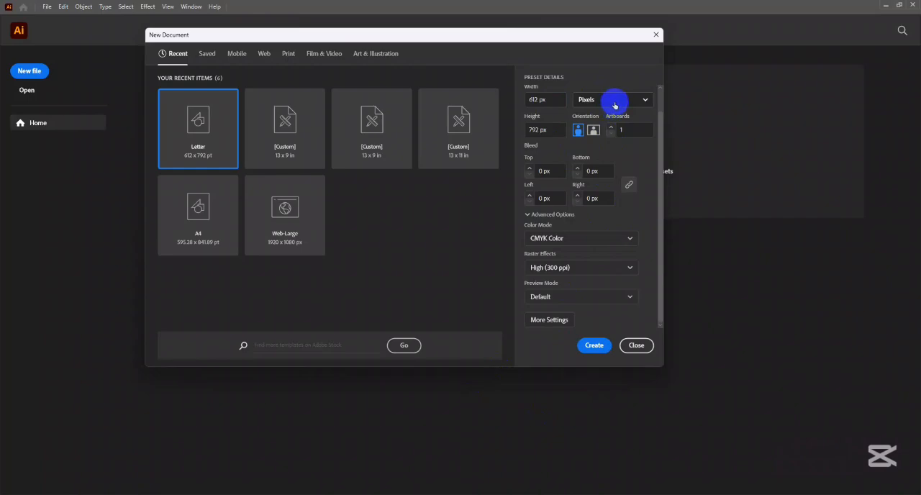
{"action": "left_click", "coordinate": [584, 273]}
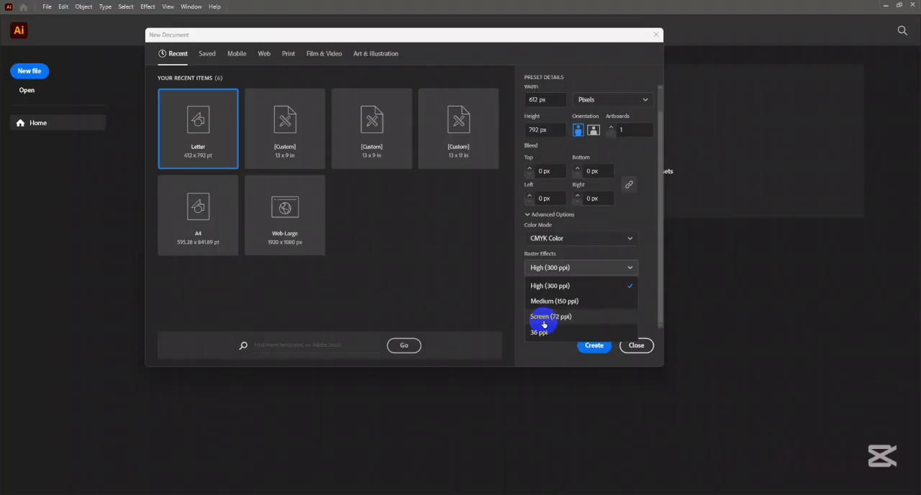
{"action": "left_click", "coordinate": [545, 318]}
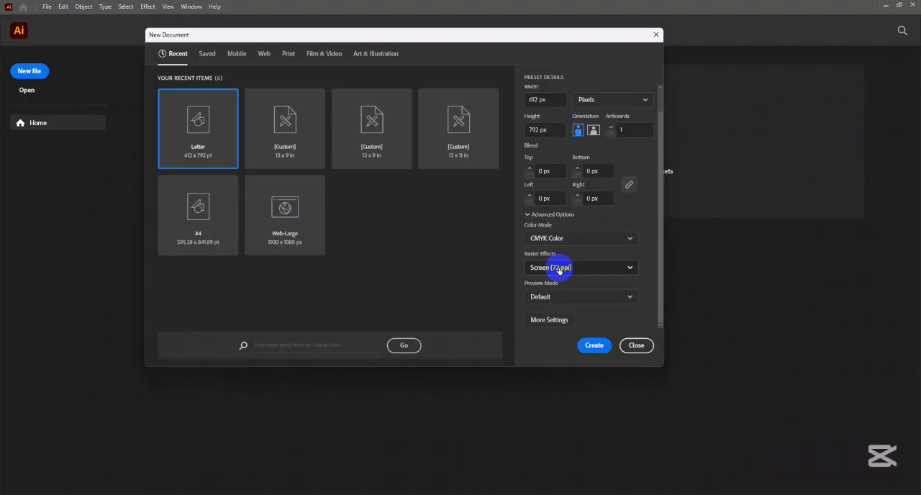
- Check the raster effects choices without changing them and set the document's measurement units to Inches
{"action": "left_click", "coordinate": [611, 101]}
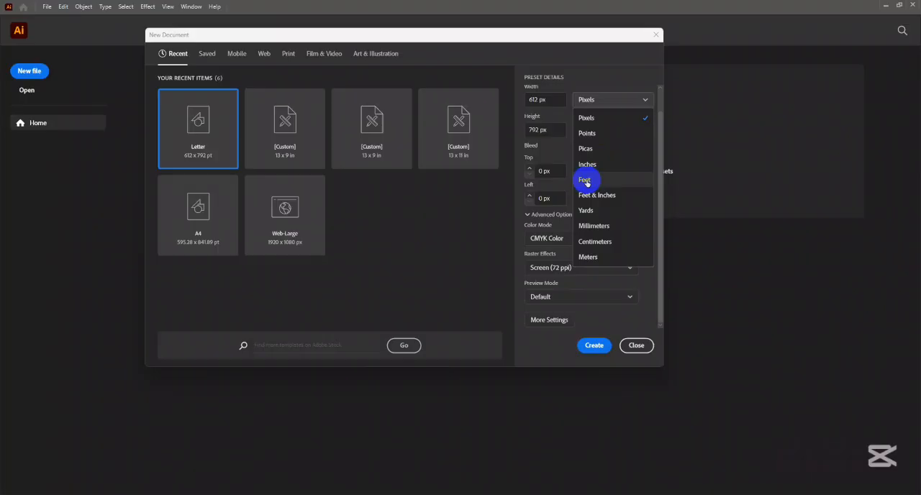
{"action": "left_click", "coordinate": [560, 268]}
{"action": "left_click", "coordinate": [559, 268]}
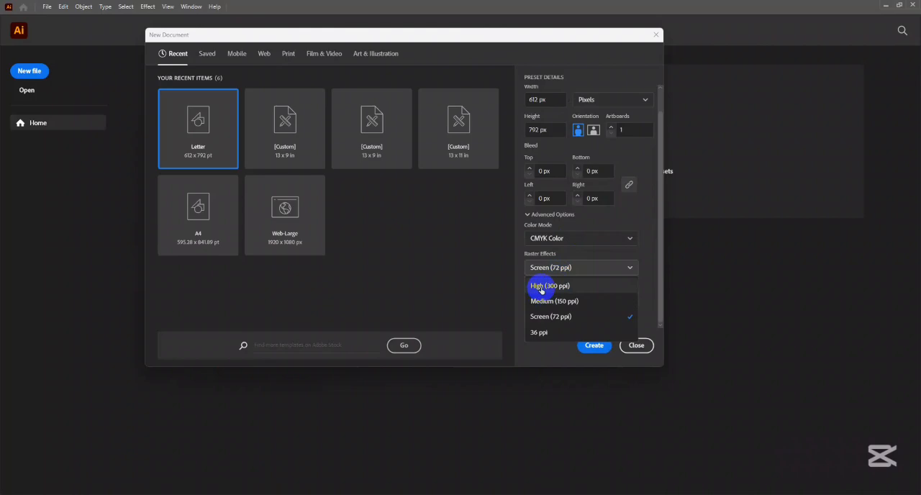
{"action": "left_click", "coordinate": [590, 219]}
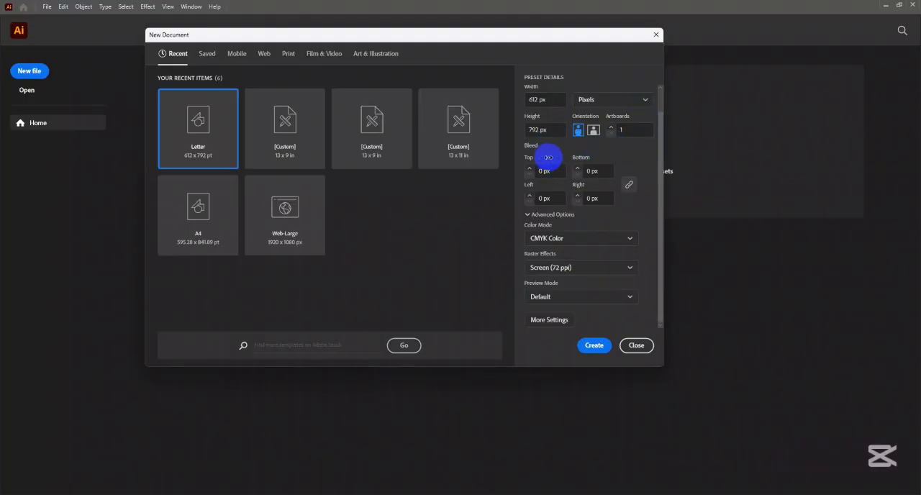
{"action": "left_click", "coordinate": [586, 99]}
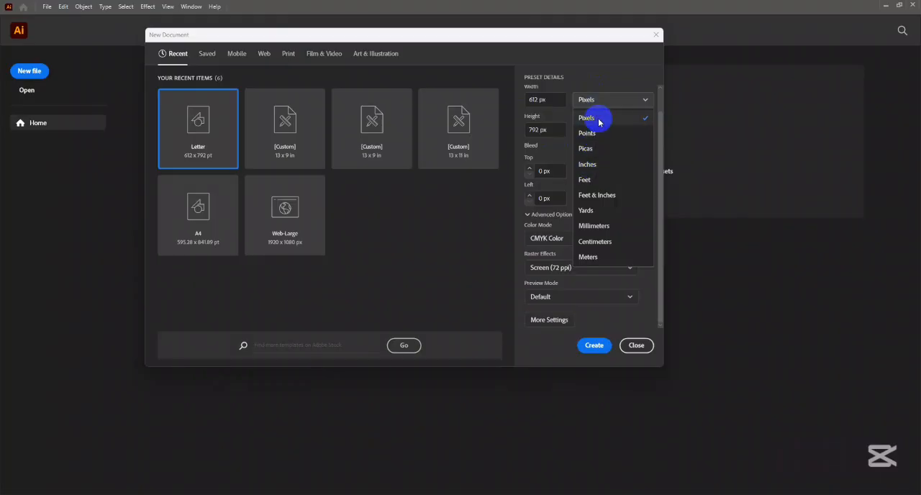
{"action": "left_click", "coordinate": [588, 164]}
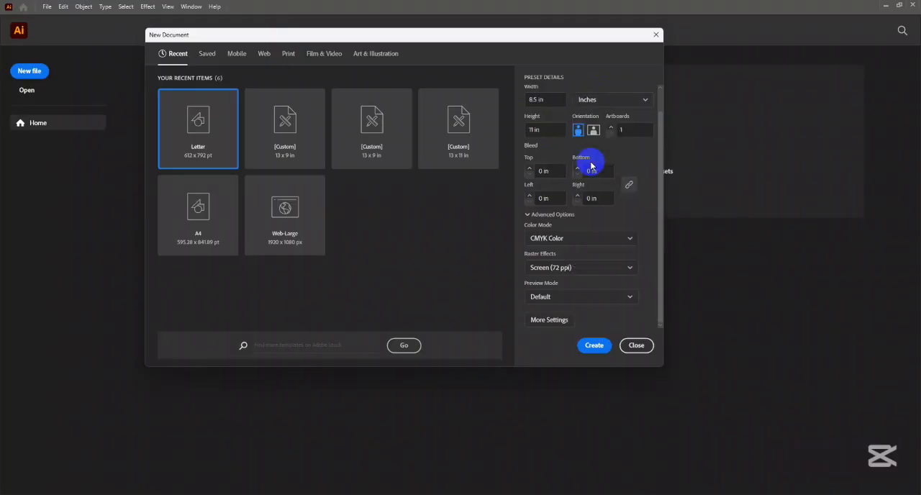
- Set the document's width to 3.5 in and its height to 2 in
{"action": "left_click_drag", "start_coordinate": [563, 103], "coordinate": [515, 103]}
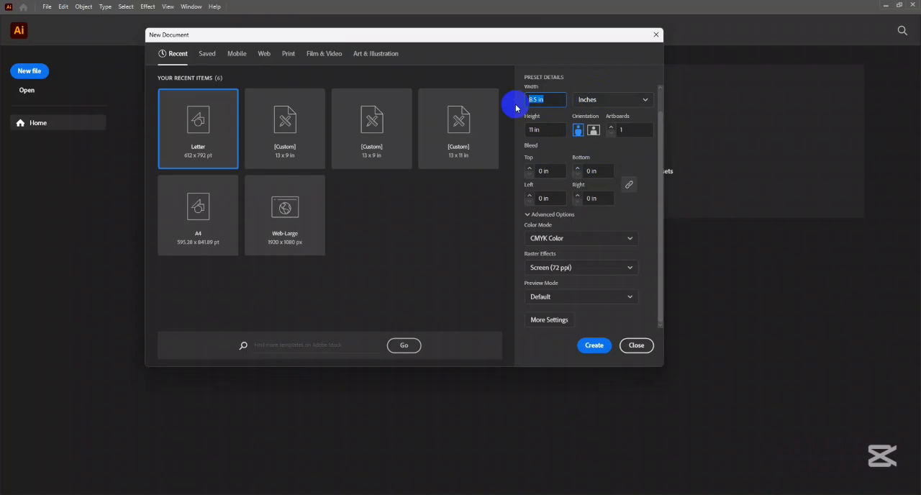
{"action": "scroll", "coordinate": [616, 127], "scroll_direction": "up", "scroll_amount": 1}
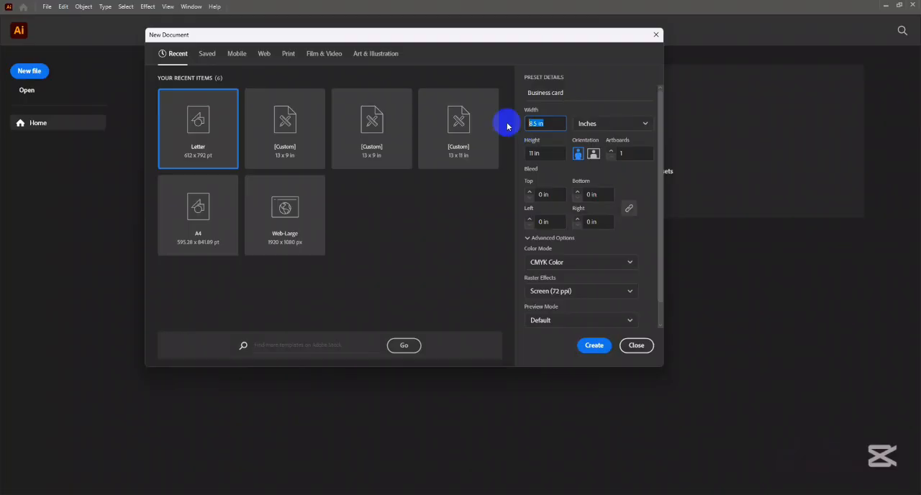
{"action": "type", "text": "3"}
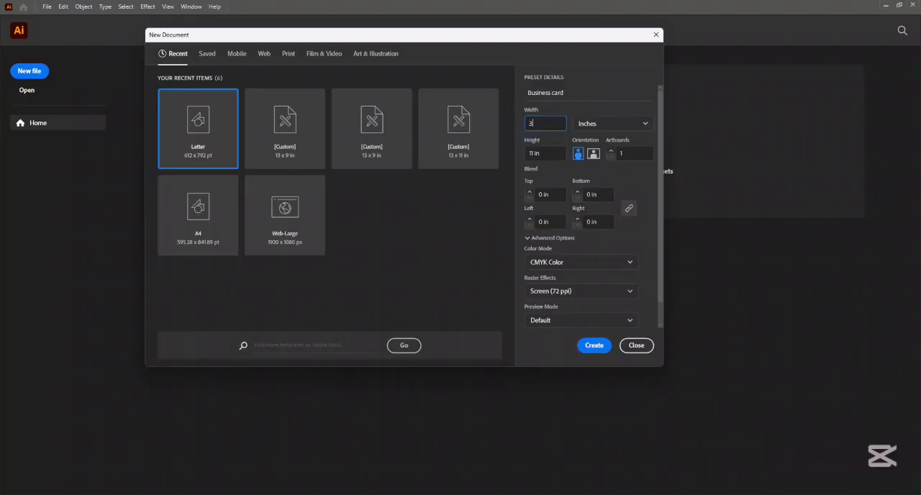
{"action": "type", "text": ".5"}
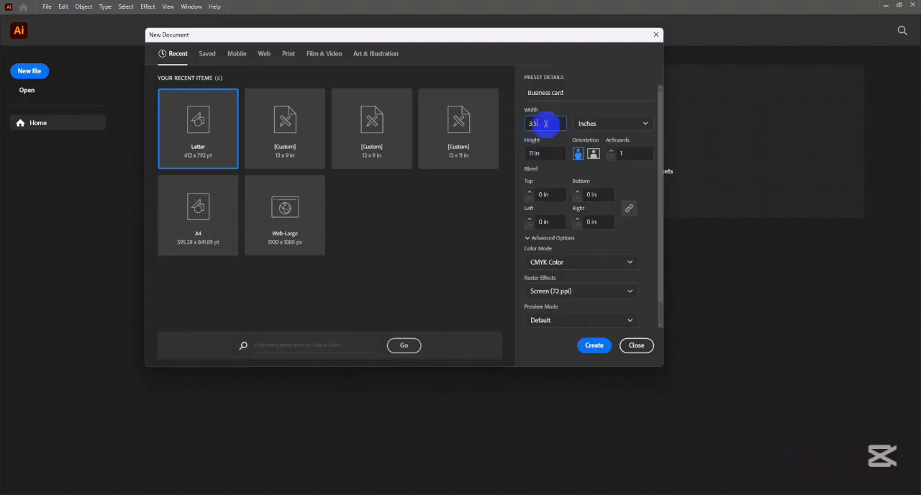
{"action": "left_click", "coordinate": [522, 153]}
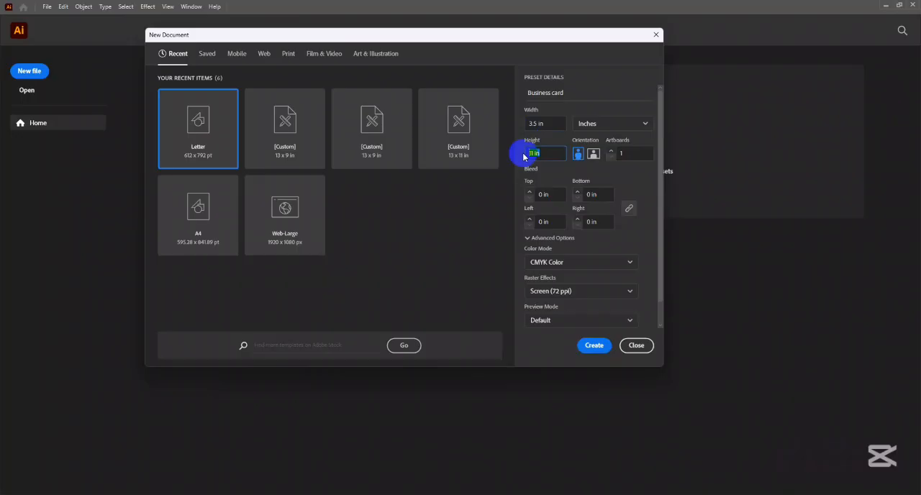
{"action": "type", "text": "2"}
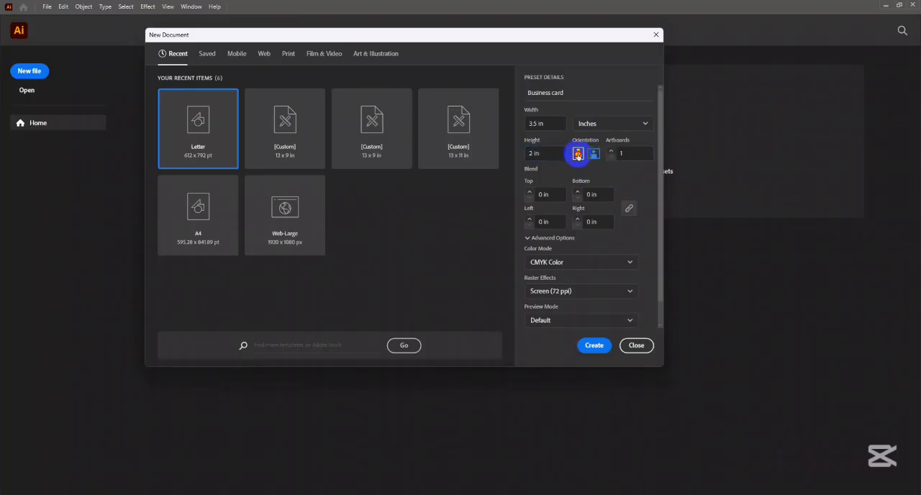
- Try portrait orientation for the business card and return it to landscape
{"action": "left_click", "coordinate": [579, 154]}
{"action": "left_click", "coordinate": [596, 157]}
{"action": "left_click", "coordinate": [579, 154]}
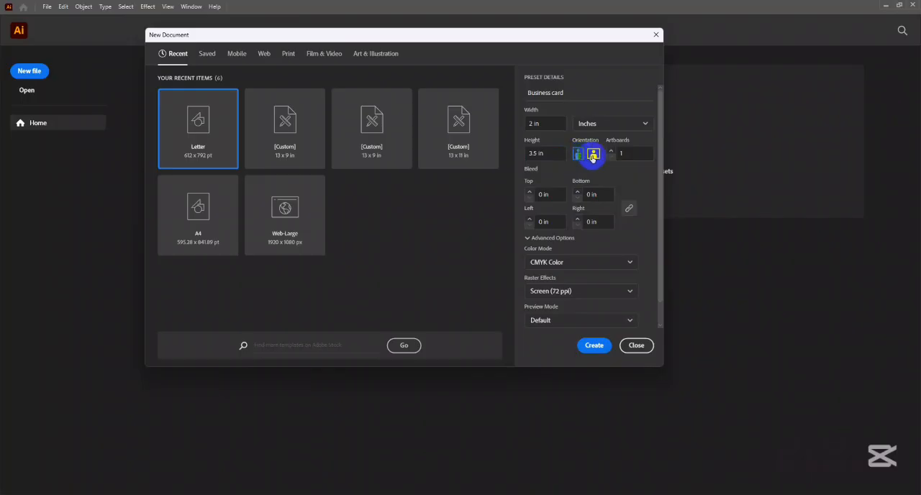
{"action": "left_click", "coordinate": [593, 156]}
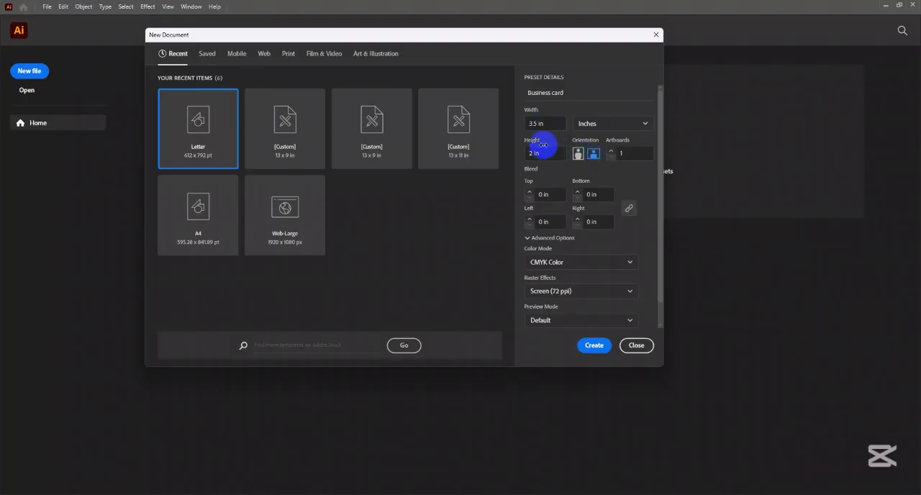
- Set the number of artboards to 2 and apply a 0.125 in bleed on all four sides
{"action": "left_click", "coordinate": [642, 154]}
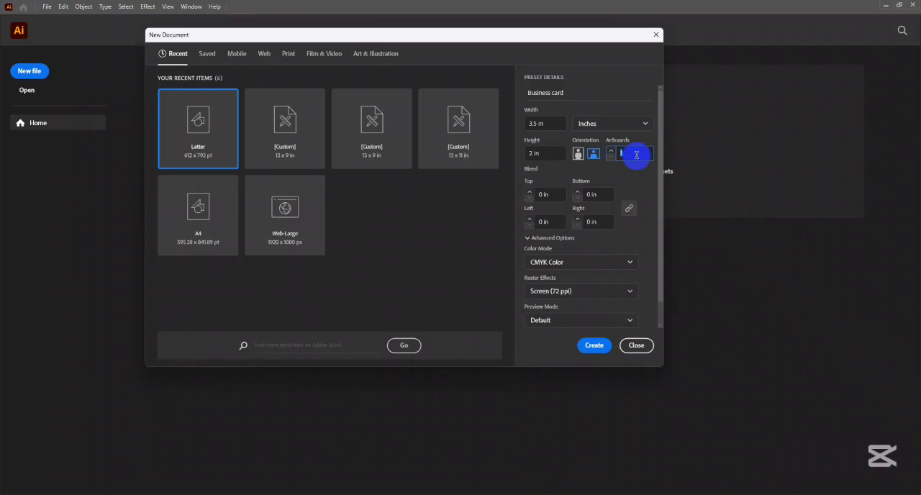
{"action": "type", "text": "2"}
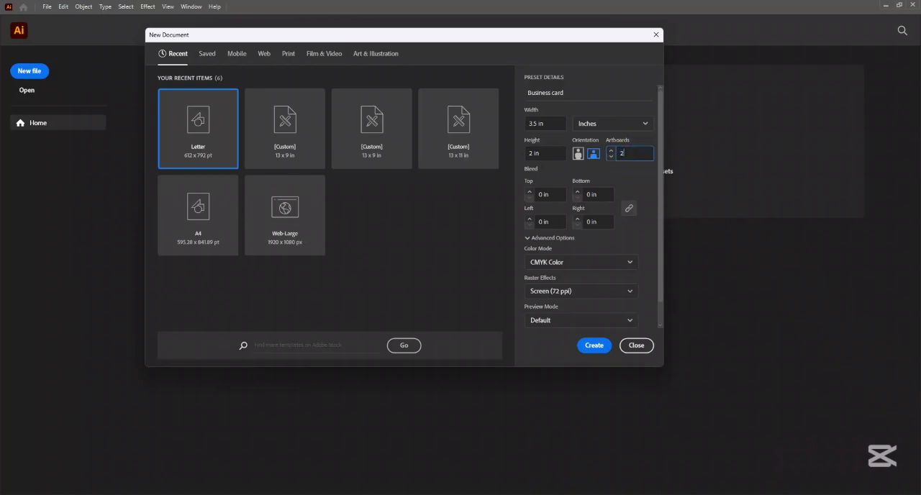
{"action": "left_click", "coordinate": [548, 194]}
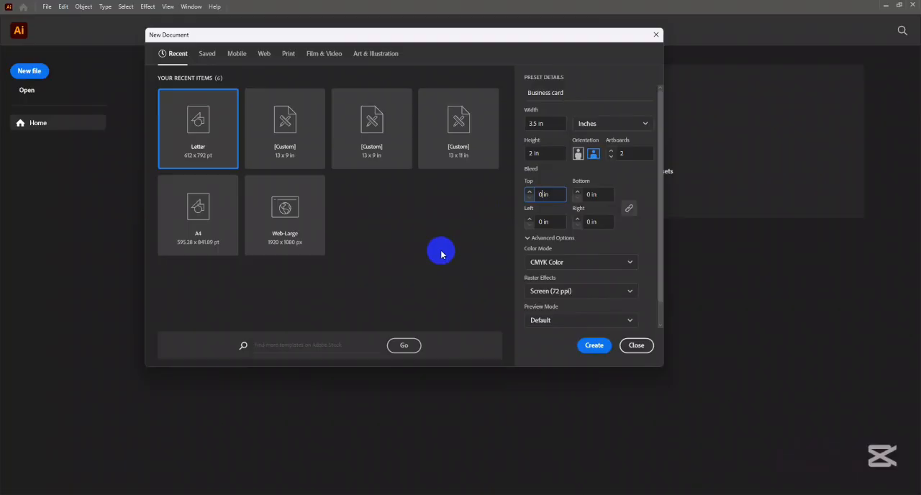
{"action": "double_click", "coordinate": [541, 190]}
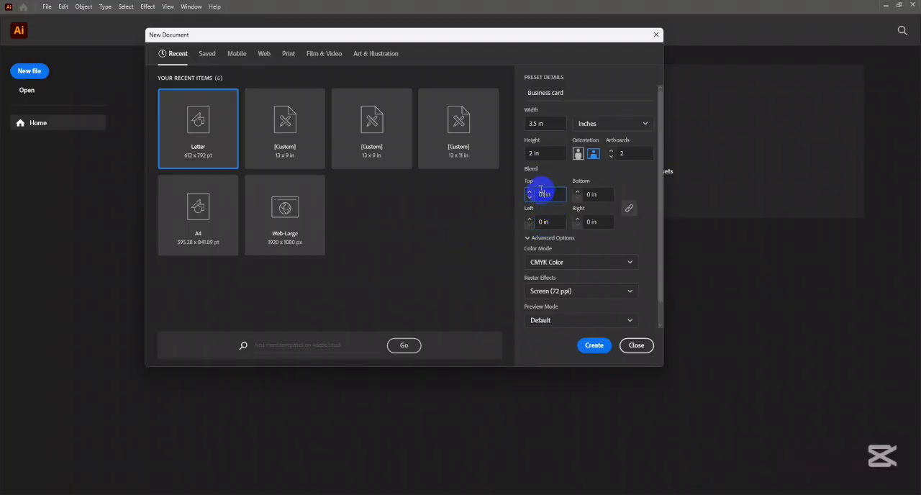
{"action": "type", "text": "0.25"}
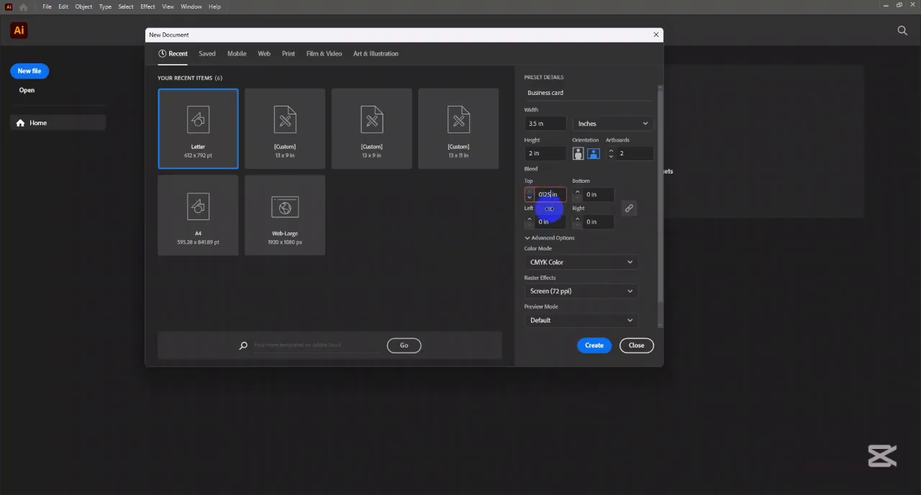
{"action": "left_click", "coordinate": [540, 195]}
{"action": "type", "text": "1"}
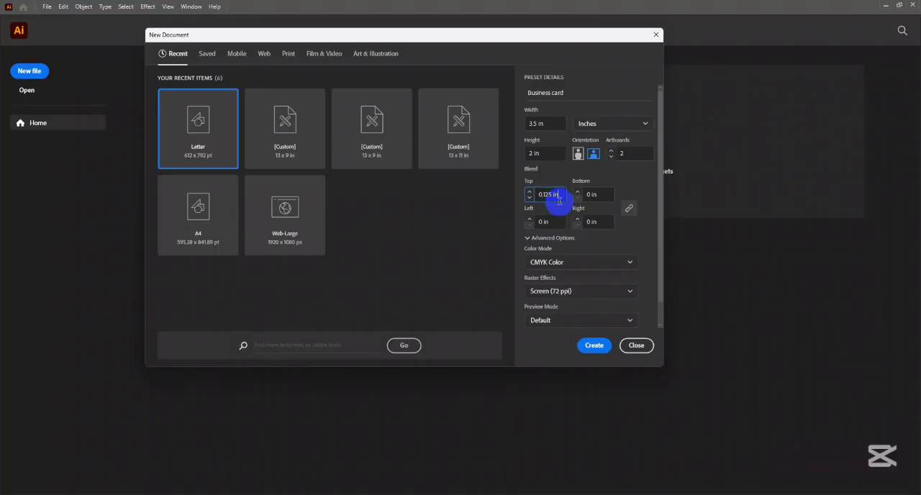
{"action": "left_click", "coordinate": [599, 194]}
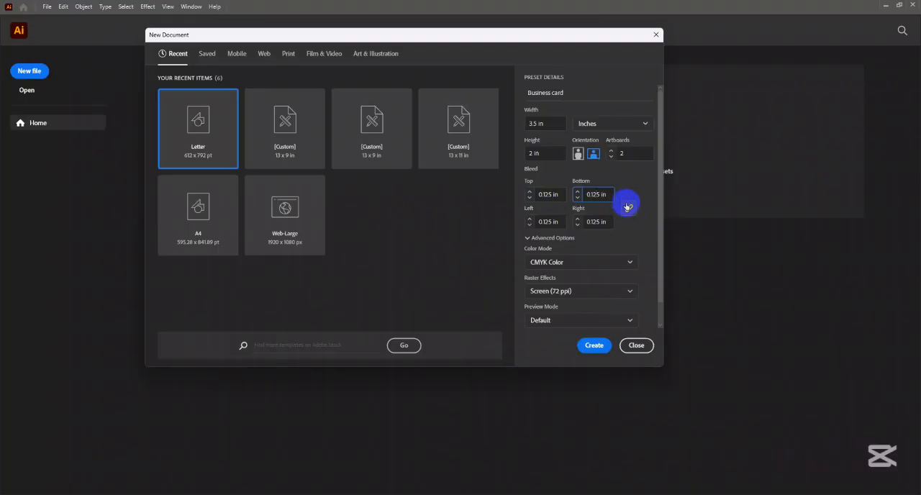
- Unlink the four bleed values and link them together again
{"action": "left_click", "coordinate": [628, 210]}
{"action": "left_click", "coordinate": [630, 210]}
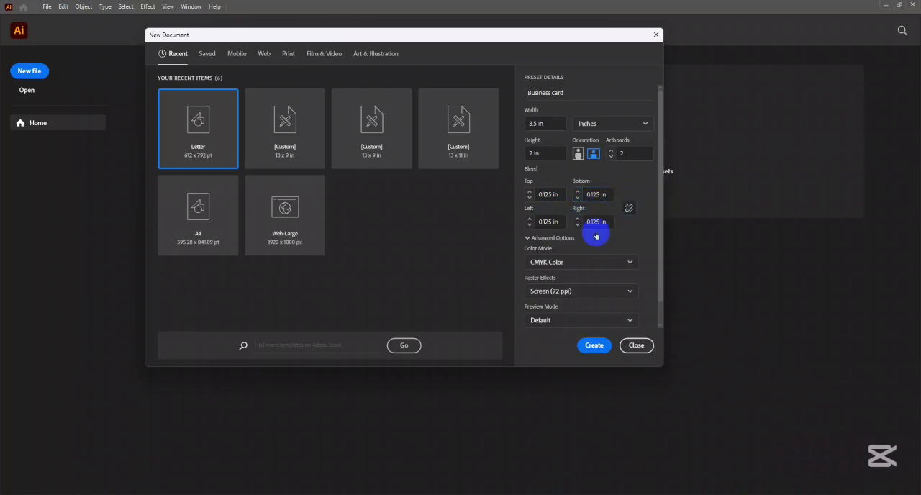
{"action": "left_click", "coordinate": [630, 208]}
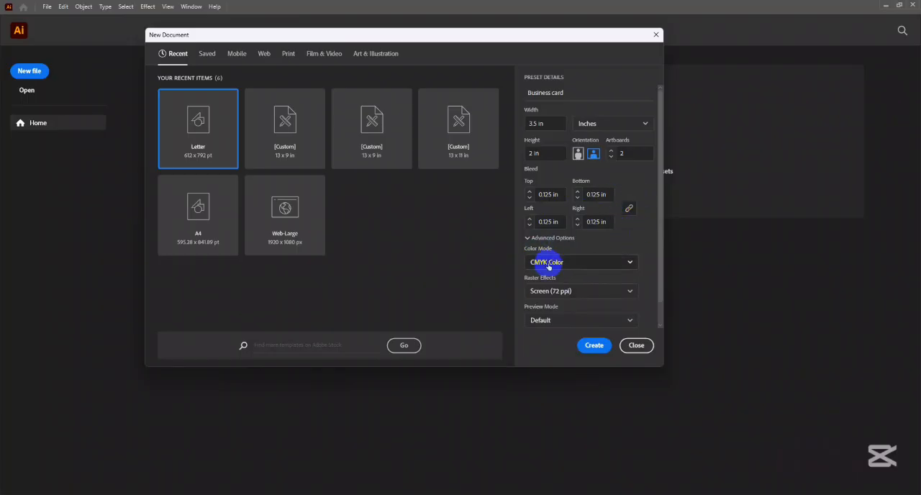
- Set the color mode to CMYK Color and raster effects to High (300 ppi), and create the business card document
{"action": "left_click", "coordinate": [578, 262]}
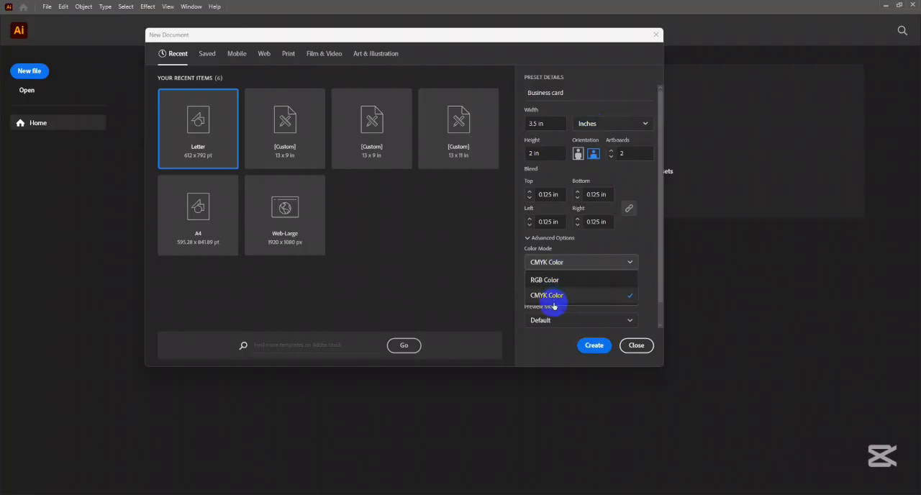
{"action": "left_click", "coordinate": [554, 295]}
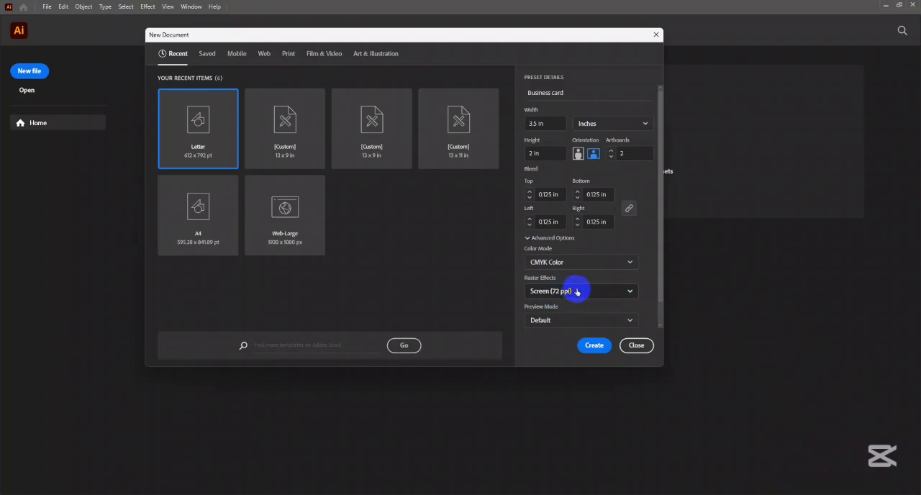
{"action": "left_click", "coordinate": [577, 291]}
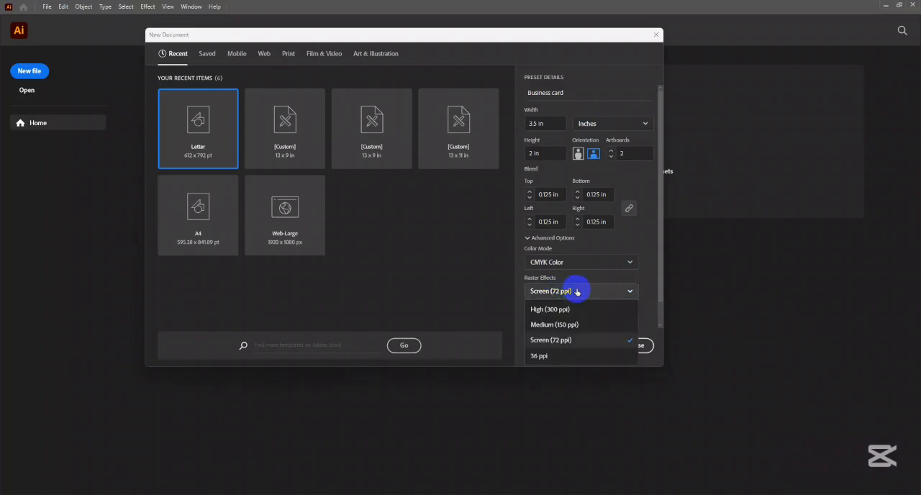
{"action": "left_click", "coordinate": [545, 310]}
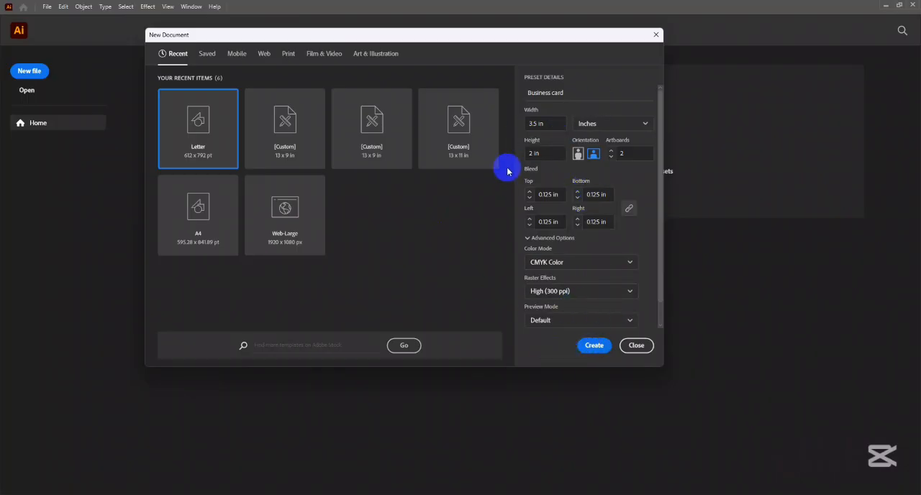
{"action": "left_click", "coordinate": [595, 348]}
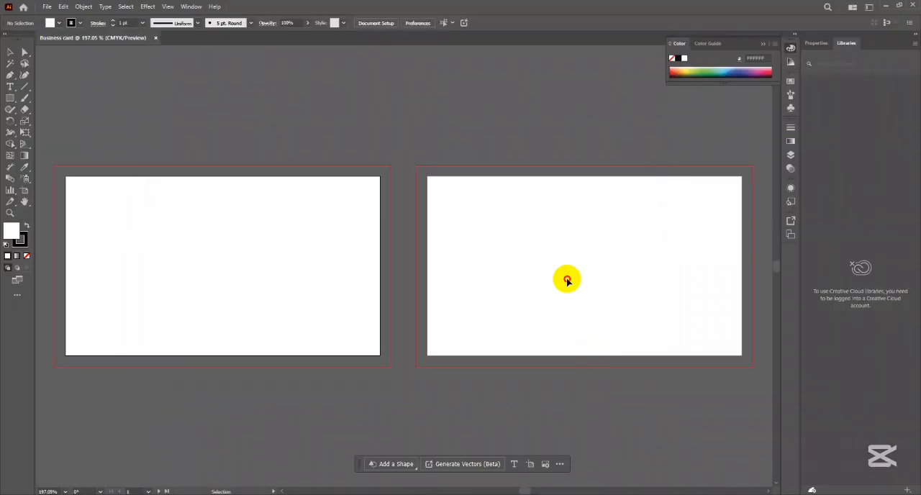
- Draw a white rectangle about 1.68 x 0.93 in on the pasteboard above the first artboard
{"action": "scroll", "coordinate": [537, 230], "scroll_direction": "down", "scroll_amount": 2}
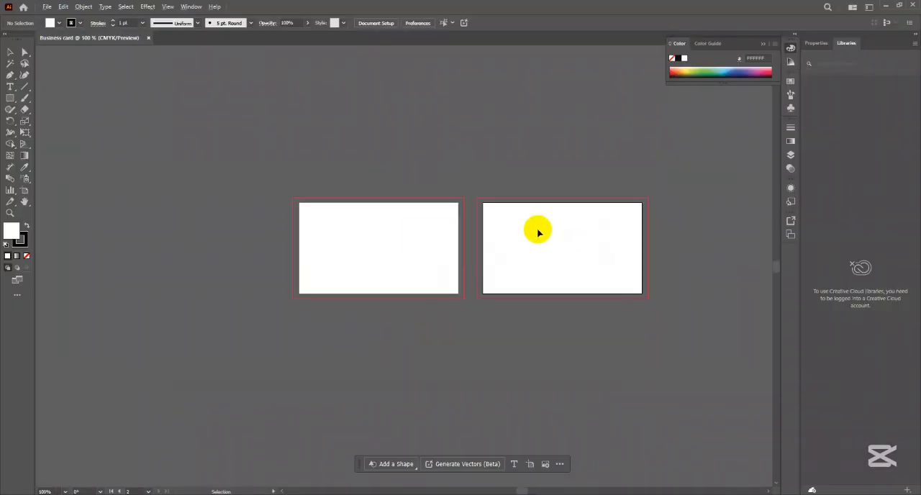
{"action": "scroll", "coordinate": [506, 230], "scroll_direction": "up", "scroll_amount": 2}
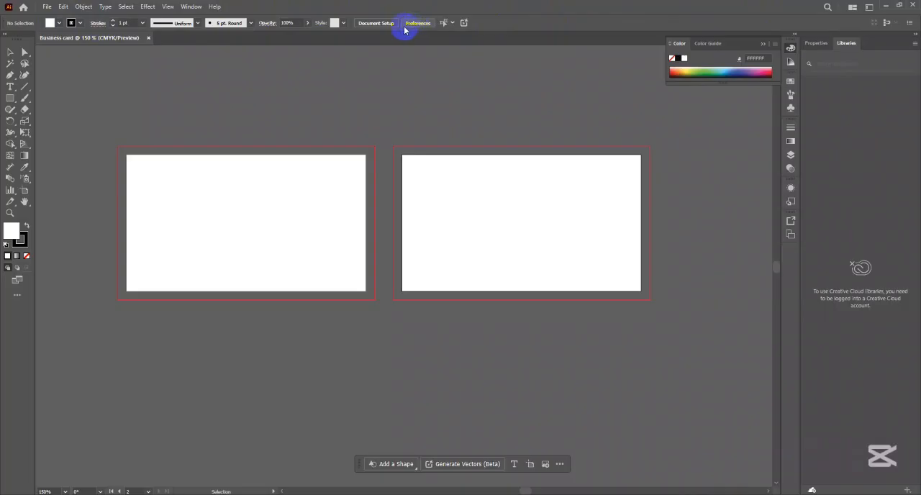
{"action": "left_click", "coordinate": [13, 101]}
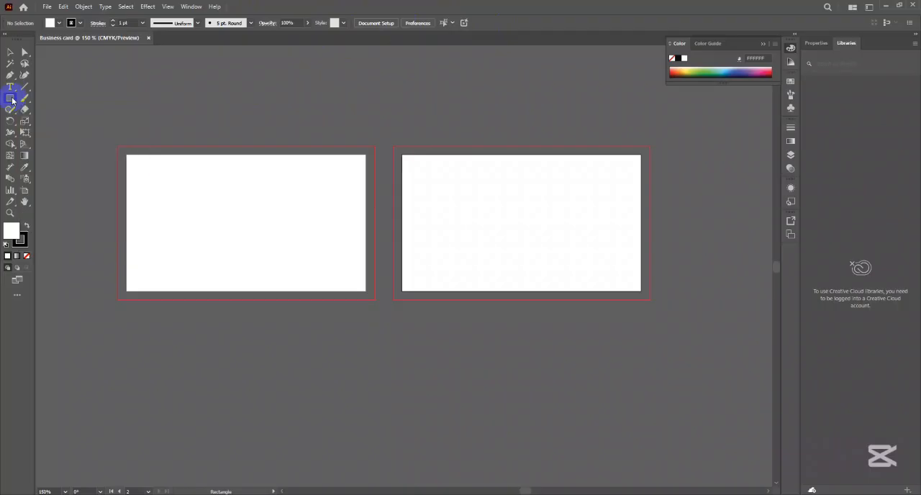
{"action": "left_click_drag", "start_coordinate": [204, 83], "coordinate": [318, 145]}
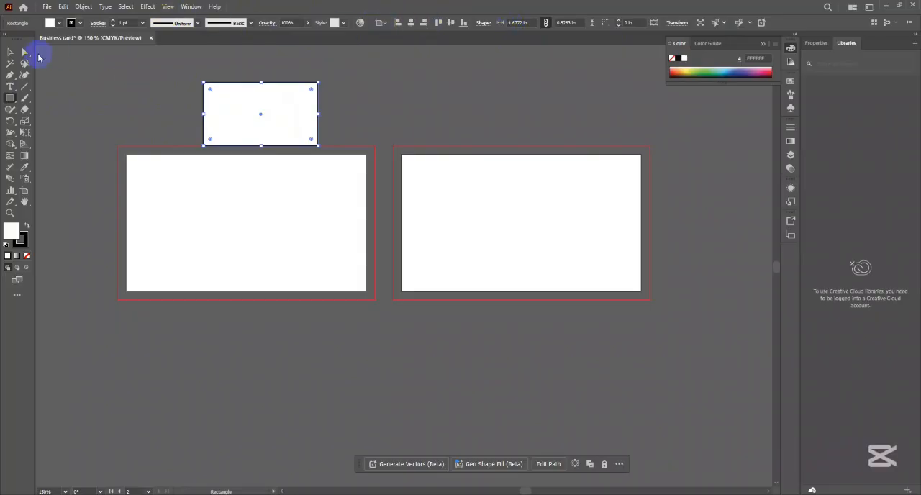
{"action": "left_click", "coordinate": [10, 54]}
- Place a "Lorem ipsum" placeholder text object on the pasteboard above the second artboard
{"action": "left_click", "coordinate": [10, 87]}
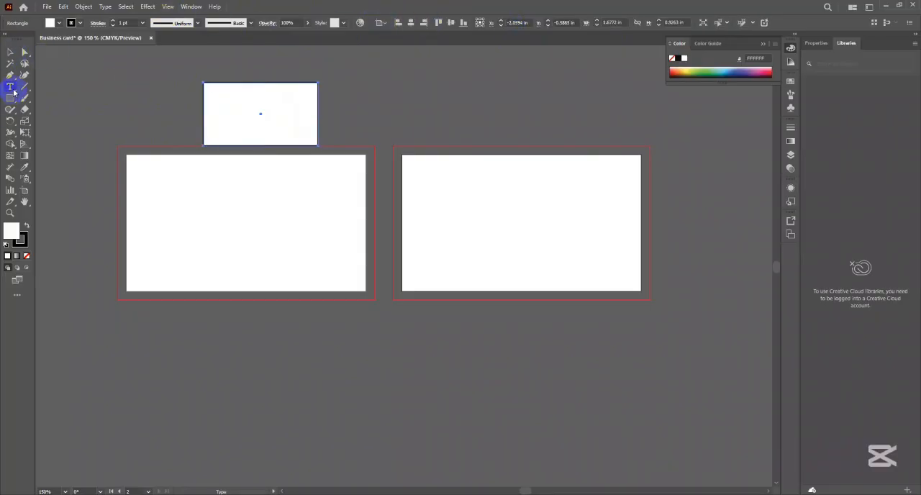
{"action": "left_click", "coordinate": [446, 106]}
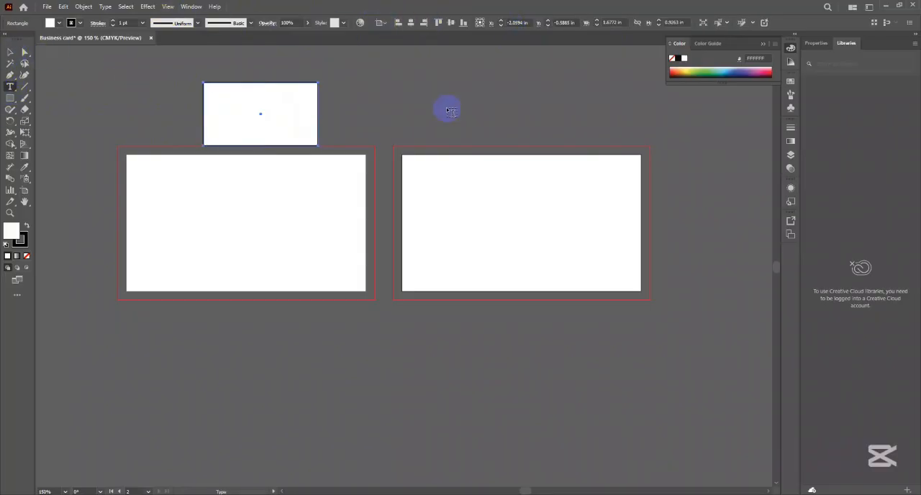
{"action": "left_click", "coordinate": [8, 53]}
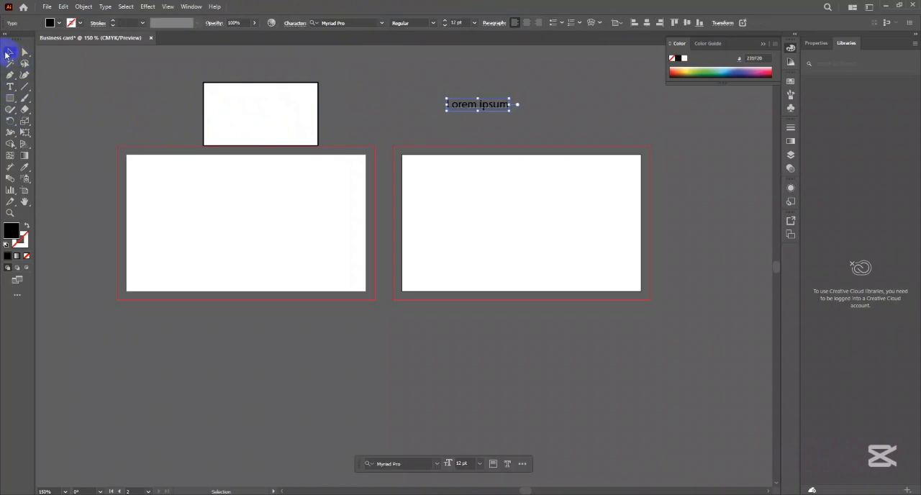
- Select the rectangle and the placeholder text alternately to compare the control options each one offers
{"action": "left_click", "coordinate": [494, 106]}
{"action": "left_click", "coordinate": [291, 106]}
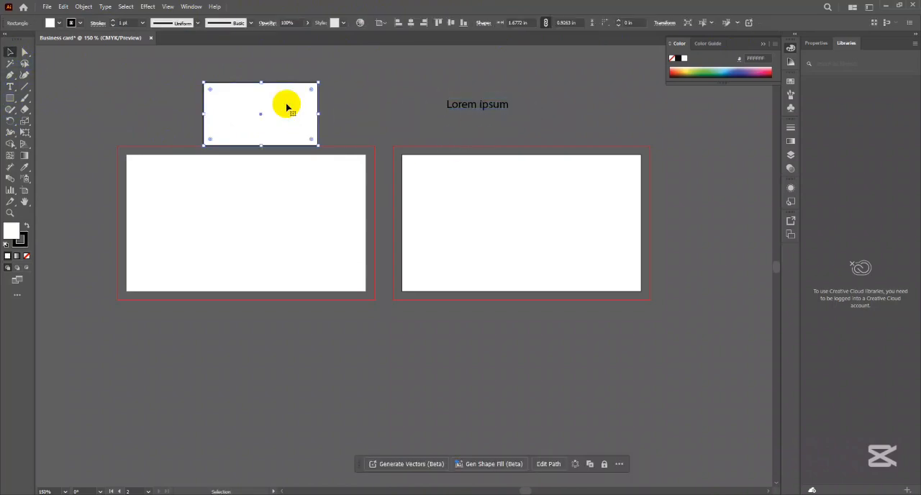
{"action": "left_click", "coordinate": [485, 108]}
{"action": "left_click", "coordinate": [317, 113]}
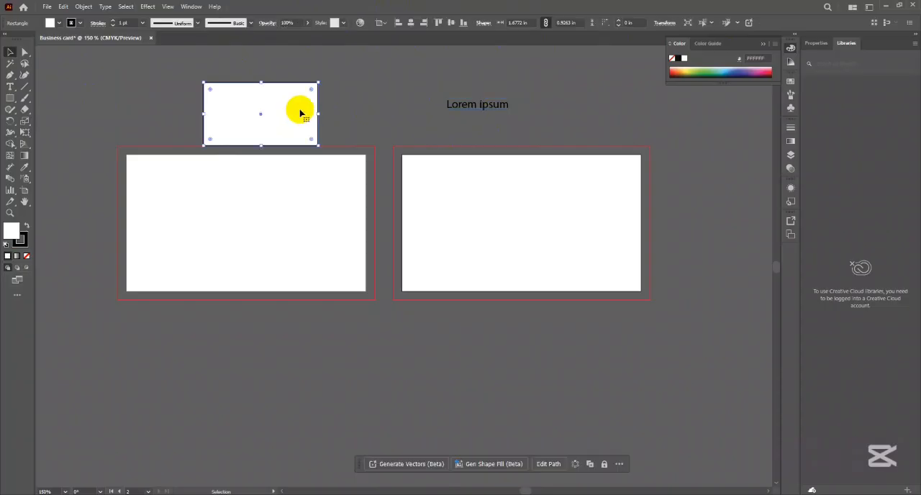
{"action": "left_click", "coordinate": [529, 117]}
{"action": "left_click", "coordinate": [484, 105]}
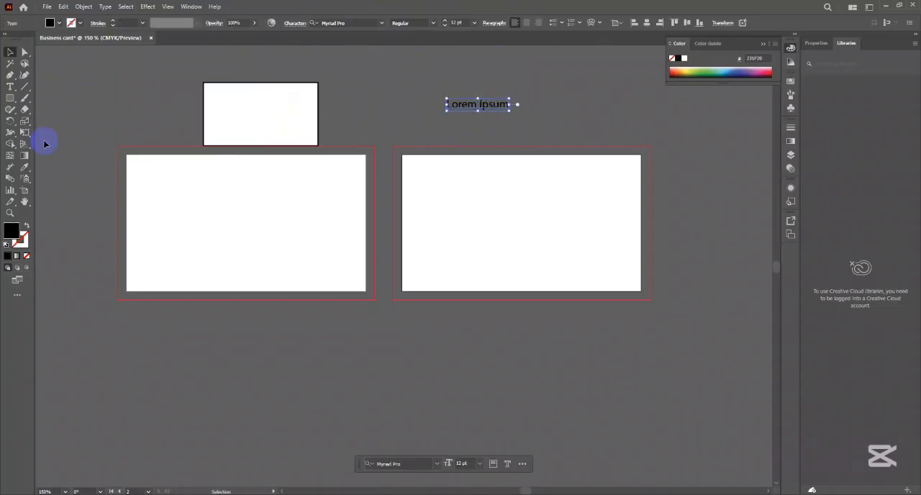
- Paint a curved Paintbrush stroke from between the rectangle and the text down onto the second artboard
{"action": "left_click", "coordinate": [25, 98]}
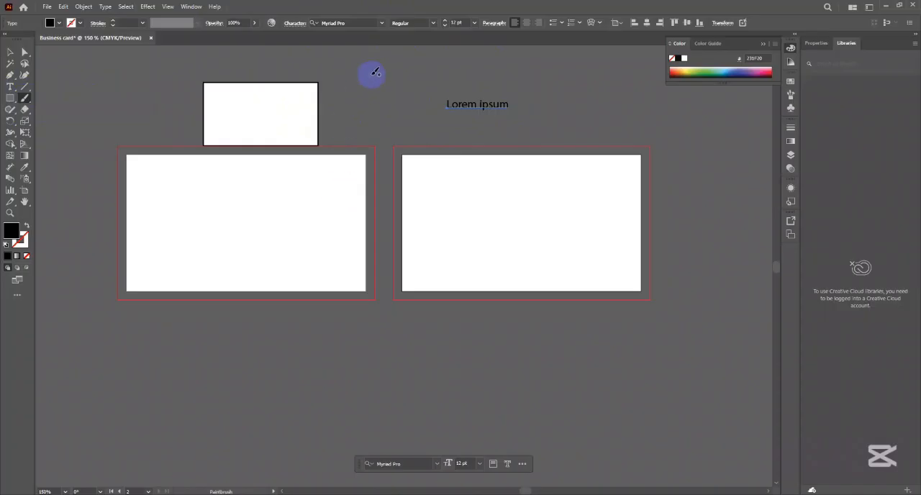
{"action": "left_click_drag", "start_coordinate": [374, 83], "coordinate": [501, 163]}
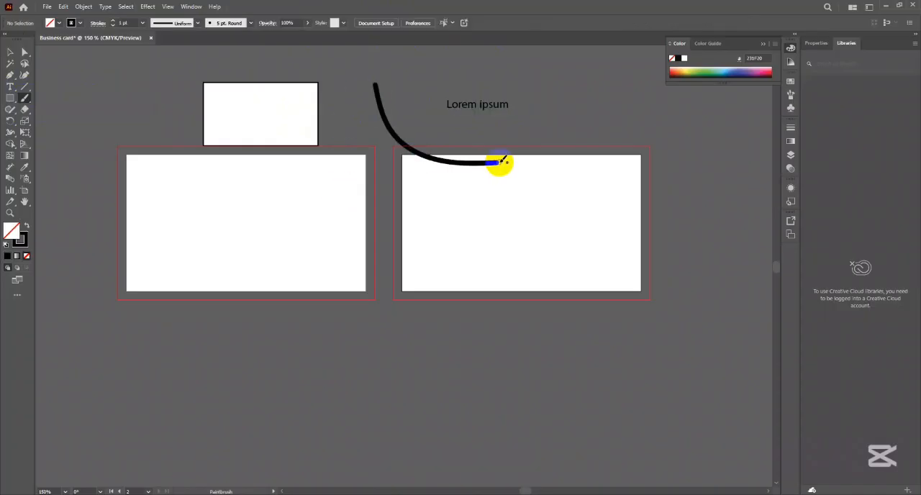
{"action": "left_click", "coordinate": [10, 52]}
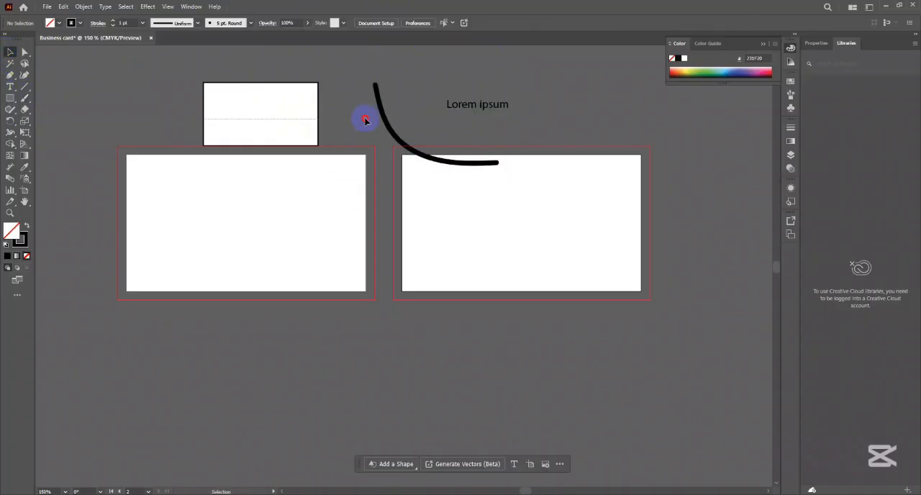
- Select all the sample objects and reset the Essentials Classic workspace
{"action": "key", "text": "ctrl+a"}
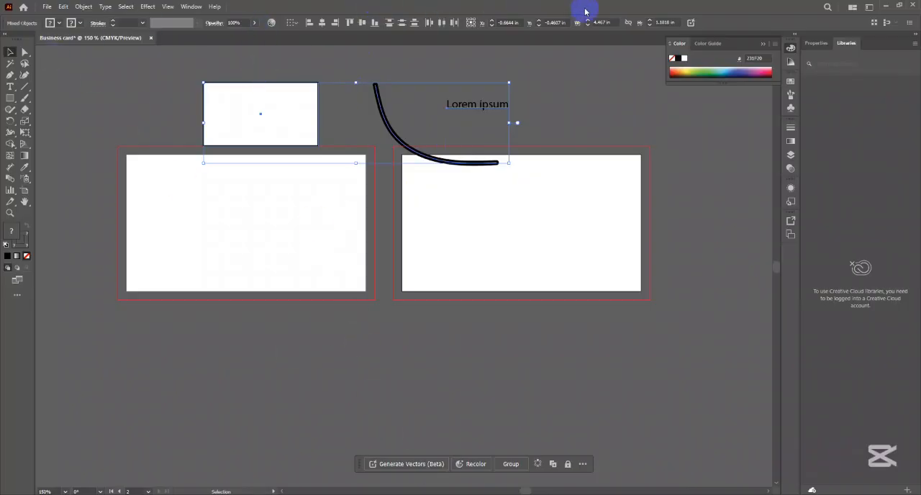
{"action": "left_click", "coordinate": [869, 8]}
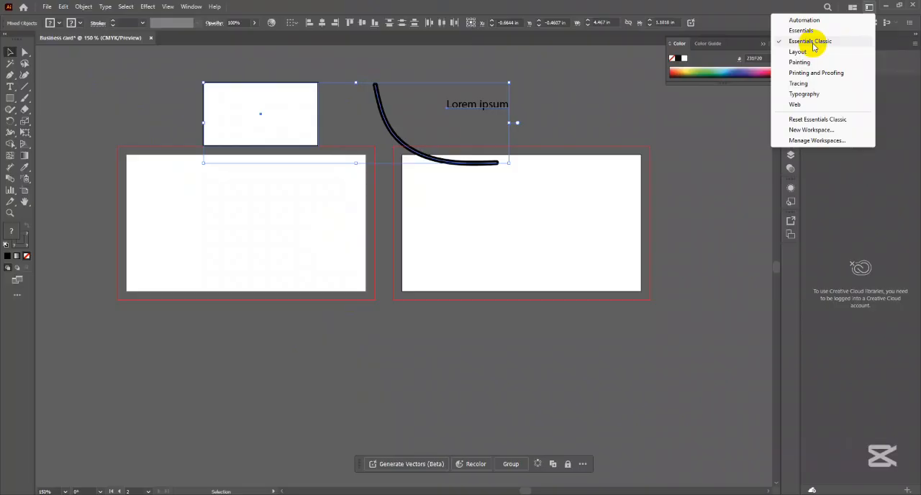
{"action": "left_click", "coordinate": [819, 121]}
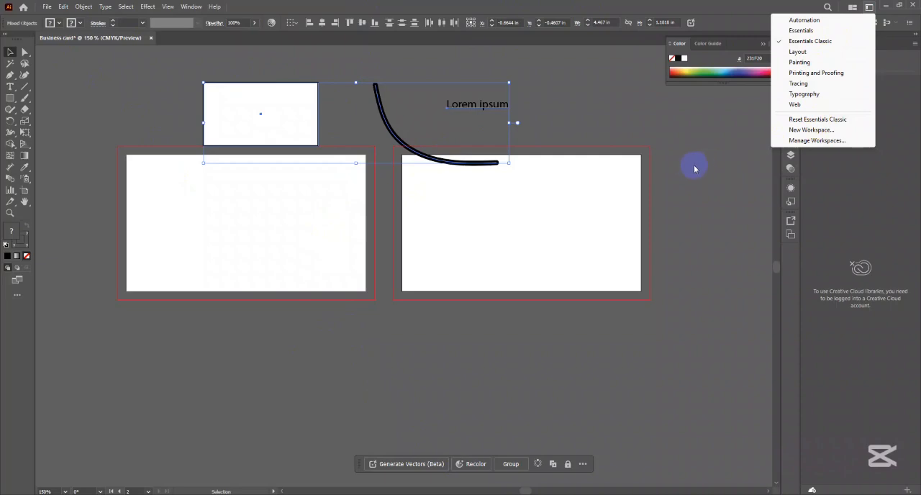
- Move the curved brush stroke to the right of the placeholder text, above the second artboard
{"action": "left_click", "coordinate": [390, 129]}
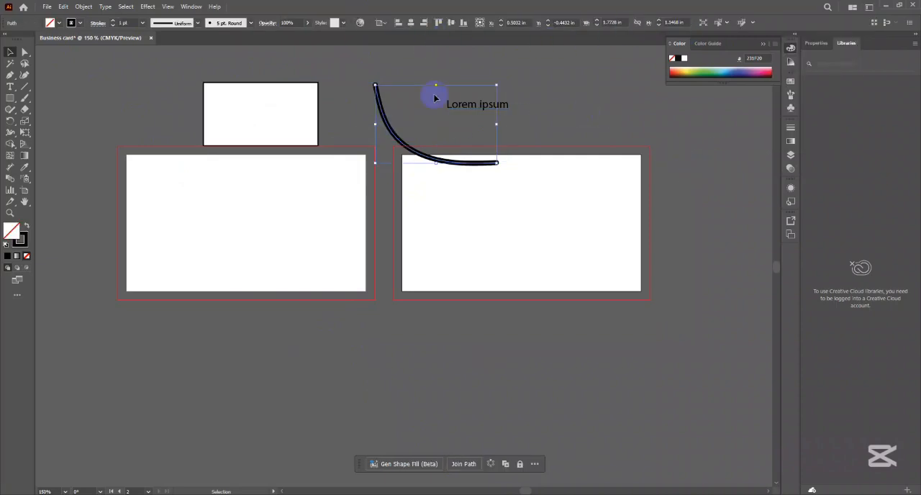
{"action": "left_click_drag", "start_coordinate": [390, 133], "coordinate": [562, 110]}
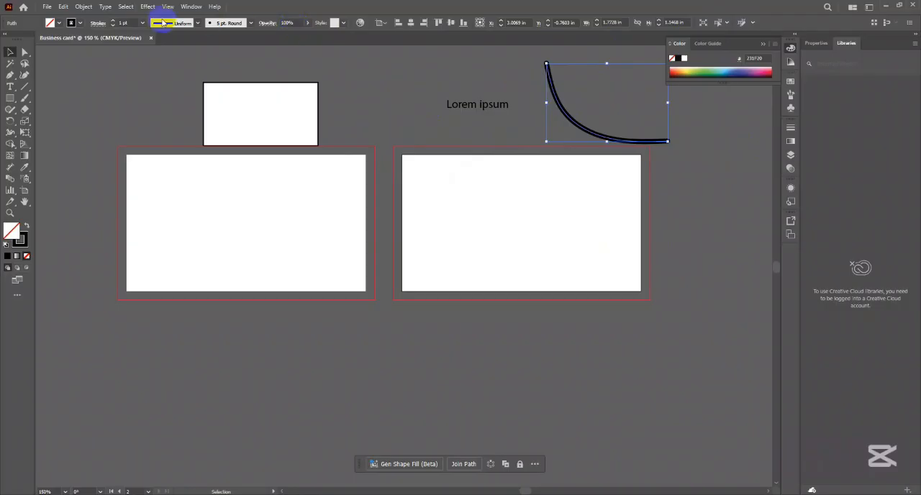
- Examine the control options of the placeholder text and the Transform settings of the rectangle
{"action": "left_click", "coordinate": [480, 108]}
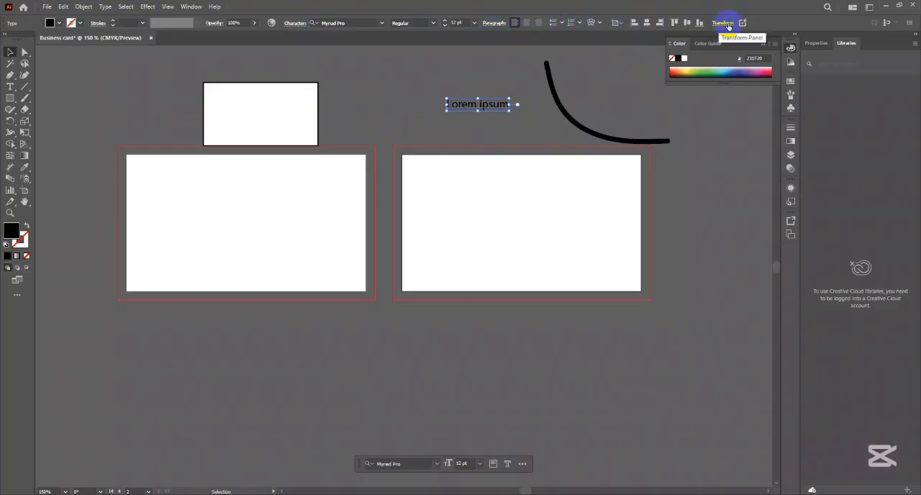
{"action": "left_click", "coordinate": [247, 109]}
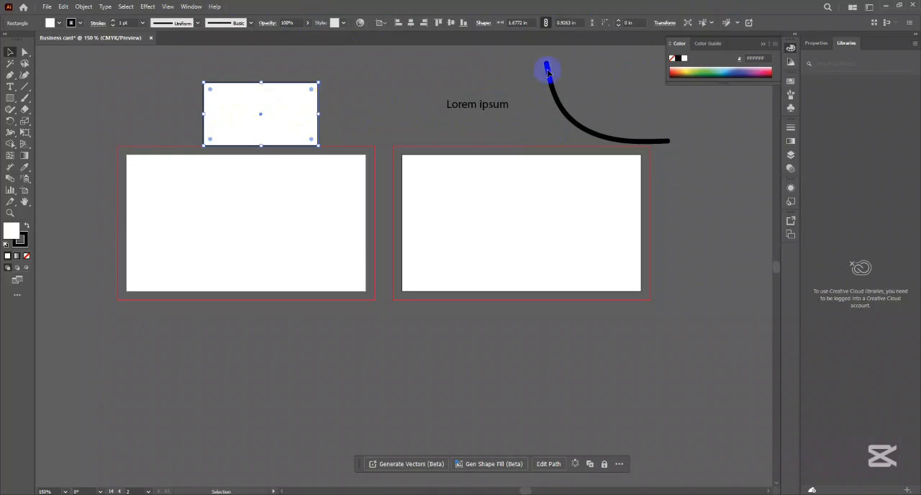
{"action": "left_click", "coordinate": [665, 26]}
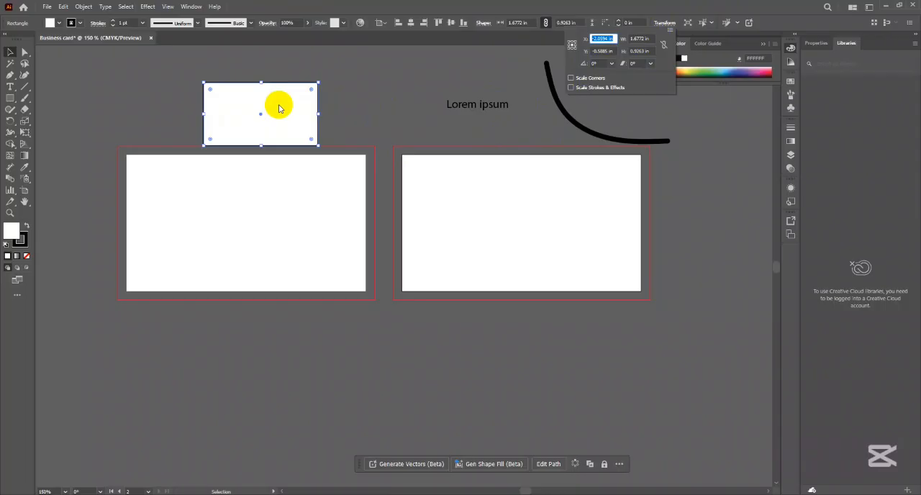
{"action": "left_click", "coordinate": [664, 24]}
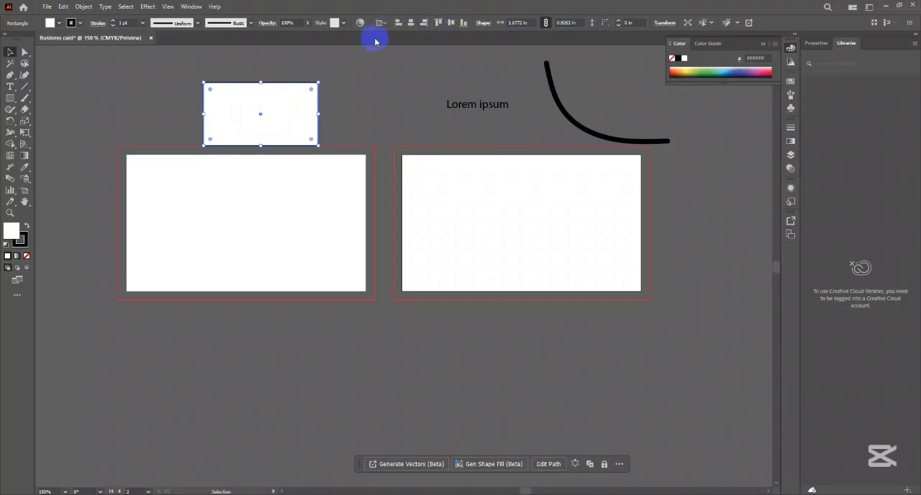
- Delete the sample rectangle and select the placeholder text together with the brush stroke
{"action": "left_click", "coordinate": [285, 119]}
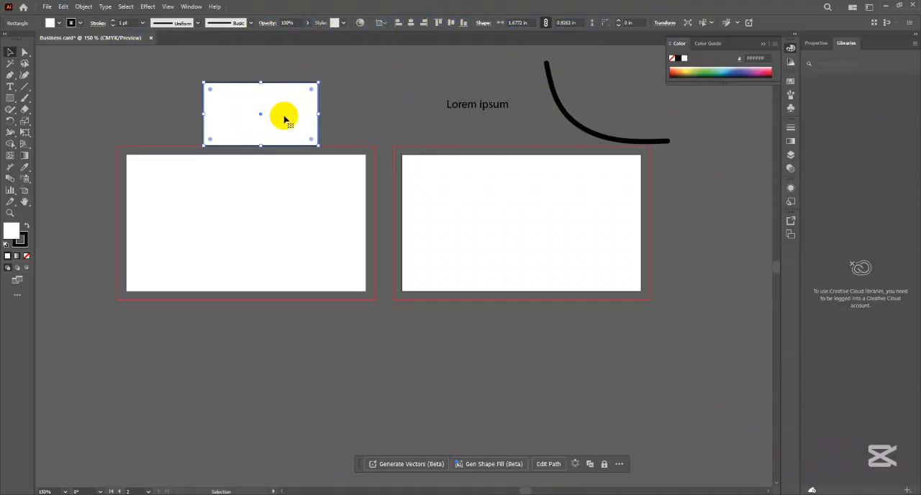
{"action": "key", "text": "Delete"}
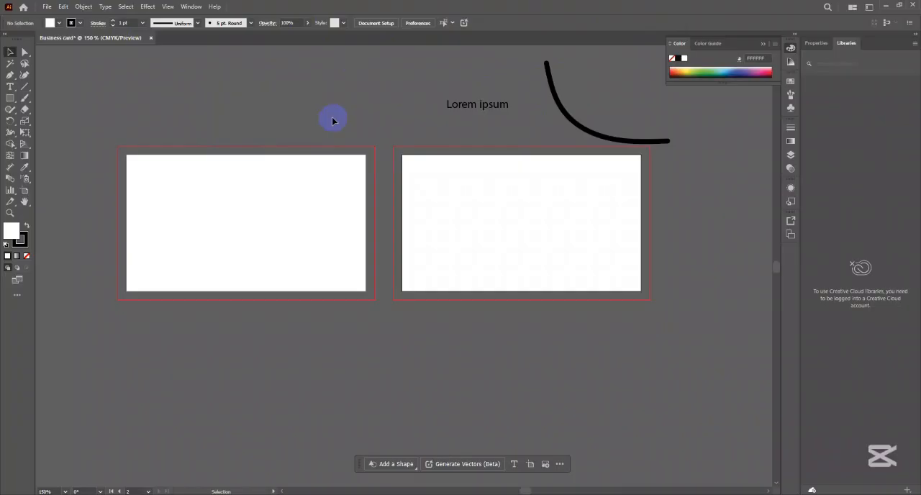
{"action": "left_click_drag", "start_coordinate": [475, 97], "coordinate": [658, 144]}
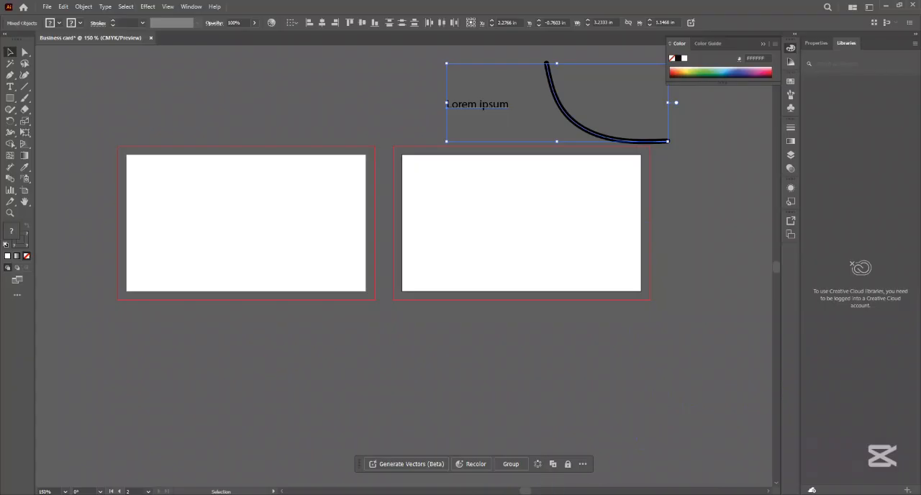
- Delete the placeholder text and the curved brush stroke above the second artboard
{"action": "left_click", "coordinate": [466, 285]}
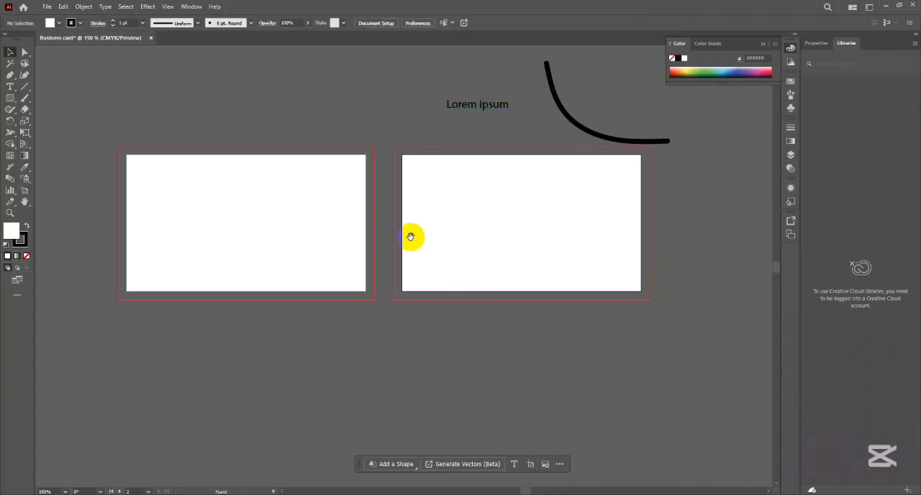
{"action": "left_click_drag", "start_coordinate": [409, 236], "coordinate": [404, 251]}
{"action": "left_click_drag", "start_coordinate": [489, 119], "coordinate": [565, 174]}
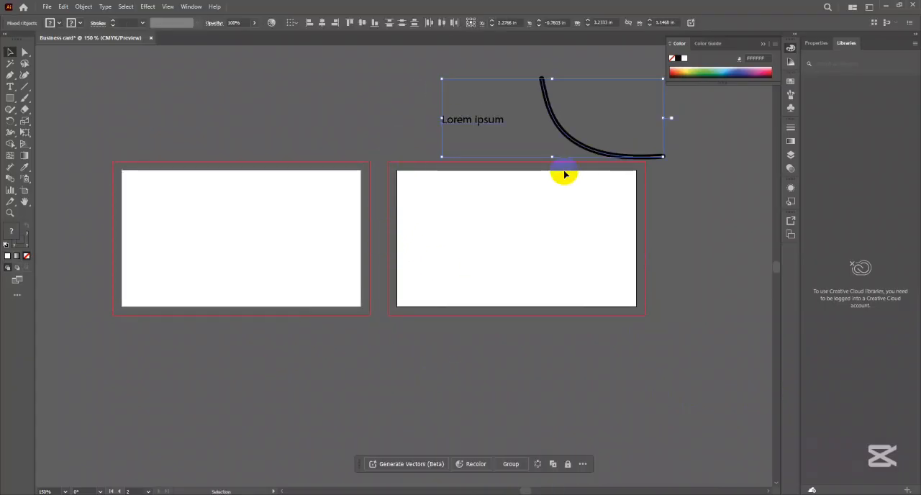
{"action": "key", "text": "Delete"}
{"action": "scroll", "coordinate": [362, 212], "scroll_direction": "left", "scroll_amount": 2}
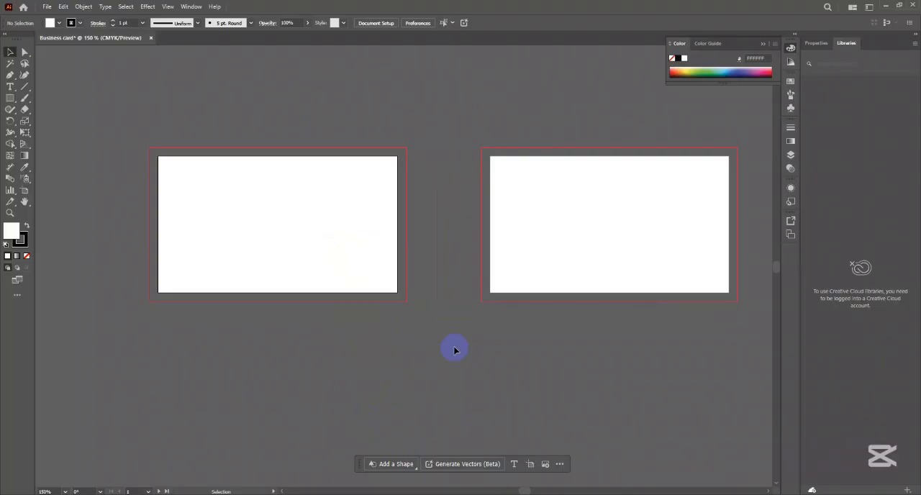
- Delete the second artboard with the Artboard tool and return to the Selection tool
{"action": "left_click", "coordinate": [552, 211]}
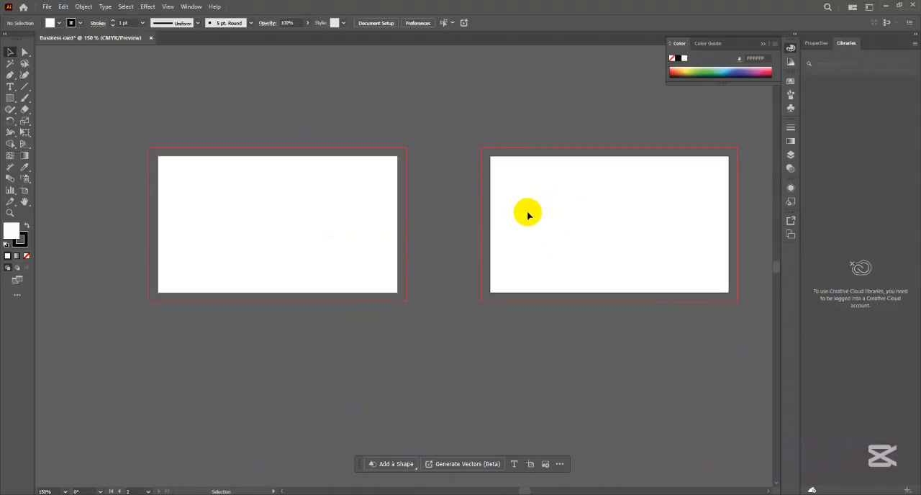
{"action": "left_click", "coordinate": [22, 191]}
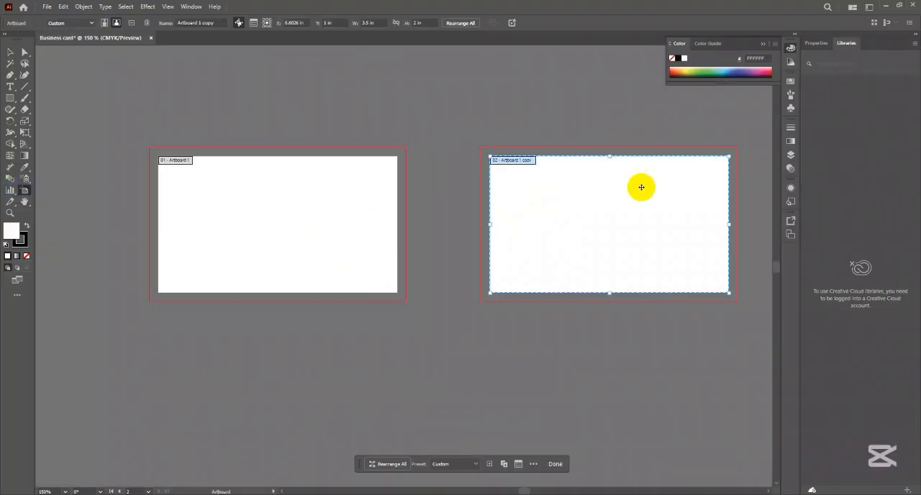
{"action": "key", "text": "Delete"}
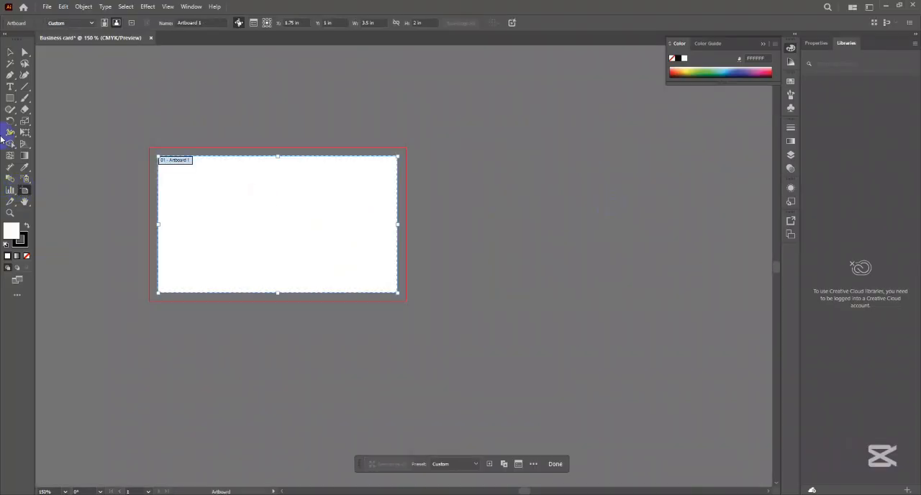
{"action": "left_click", "coordinate": [9, 63]}
{"action": "key", "text": "space"}
{"action": "left_click_drag", "start_coordinate": [374, 210], "coordinate": [364, 207]}
{"action": "left_click", "coordinate": [10, 53]}
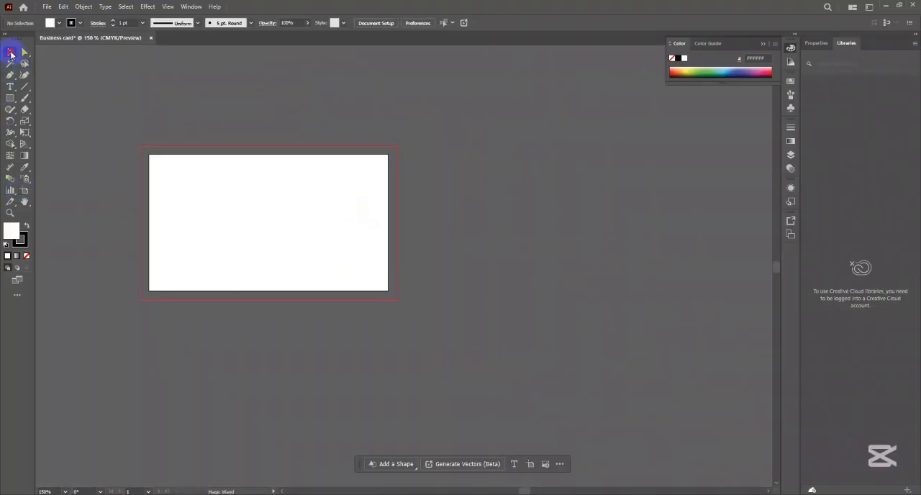
{"action": "left_click", "coordinate": [261, 180]}
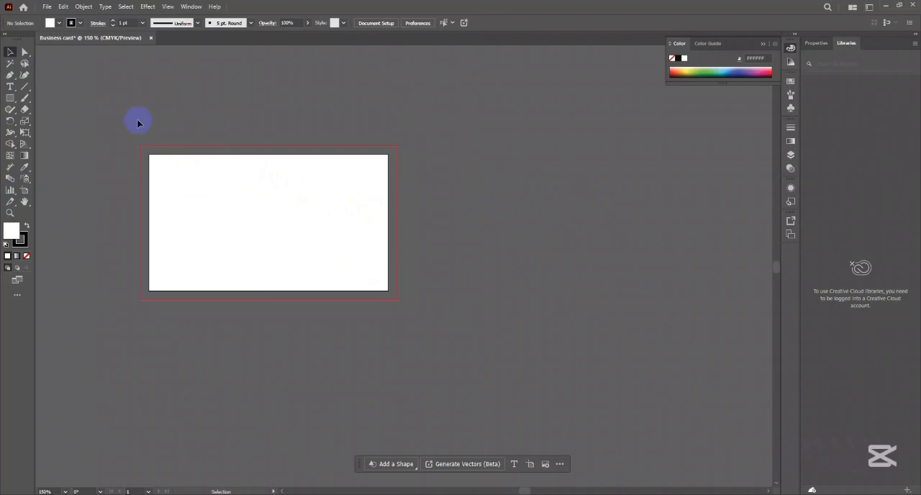
{"action": "left_click", "coordinate": [47, 6]}
{"action": "left_click", "coordinate": [52, 17]}
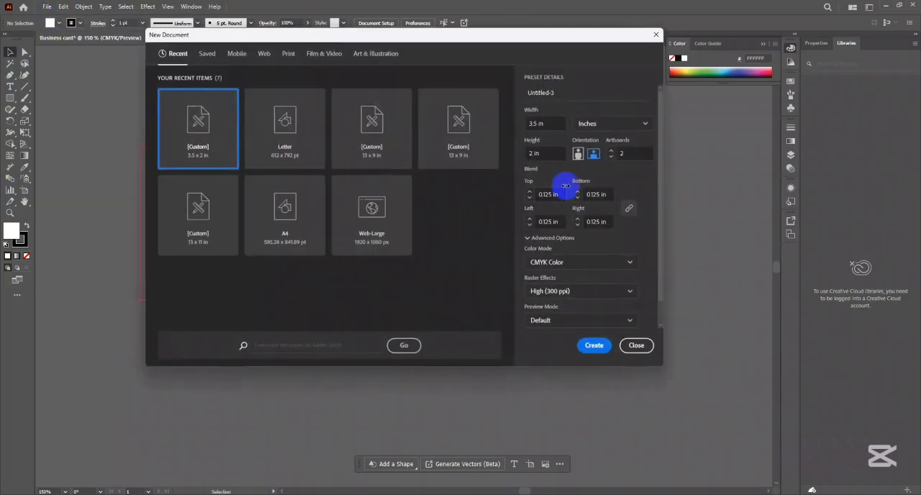
{"action": "left_click", "coordinate": [634, 346]}
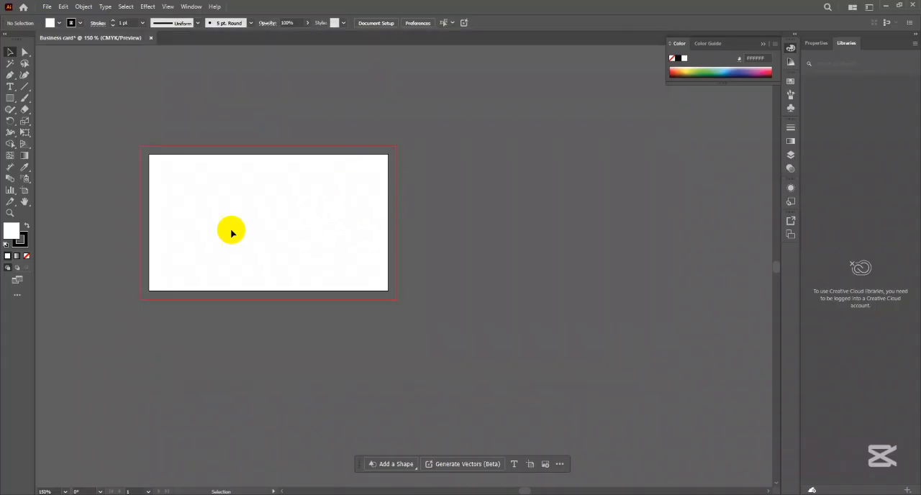
- Draw a new artboard to the right of the first one and set its size to 1 in wide by 2 in high
{"action": "left_click", "coordinate": [26, 190]}
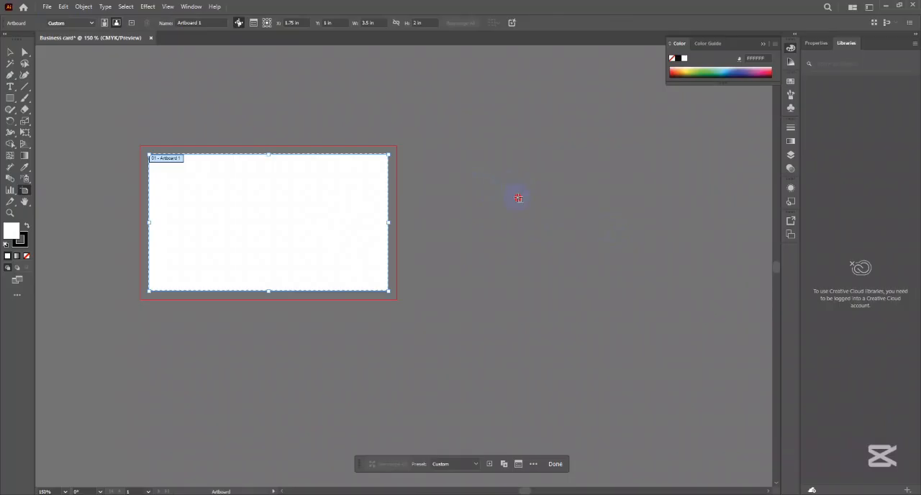
{"action": "left_click_drag", "start_coordinate": [490, 180], "coordinate": [601, 240]}
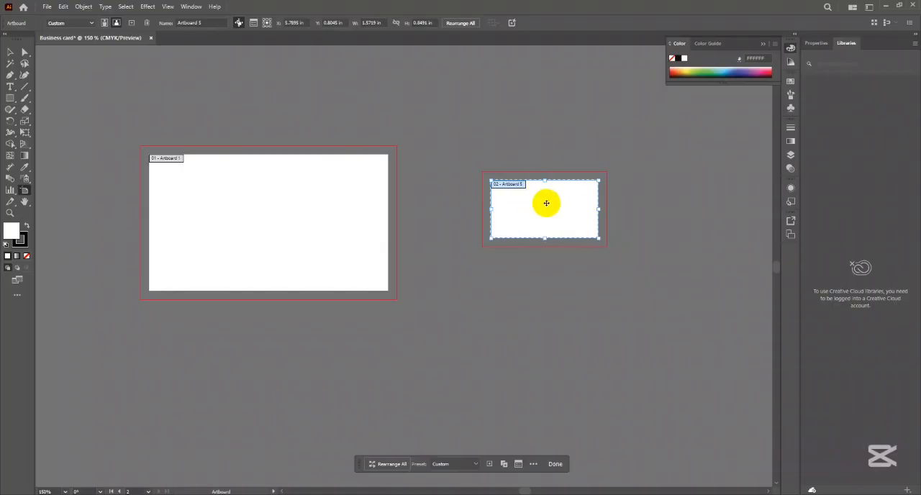
{"action": "left_click", "coordinate": [385, 23]}
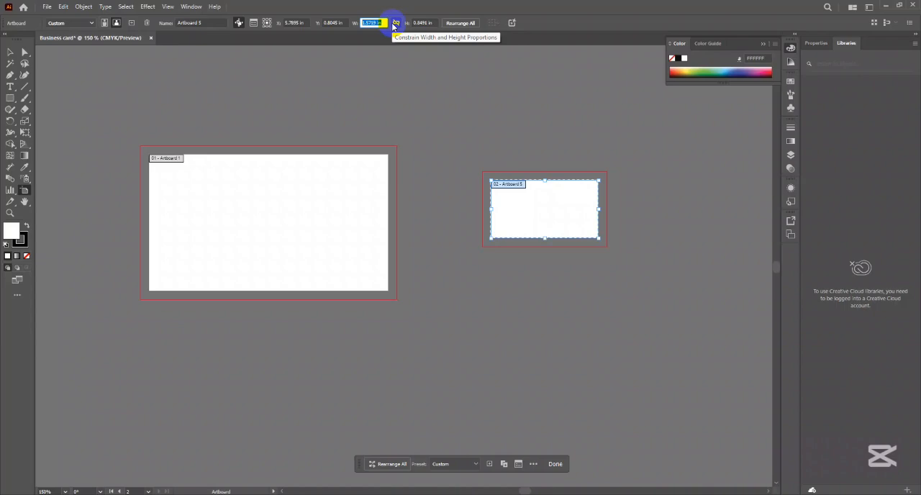
{"action": "type", "text": "1"}
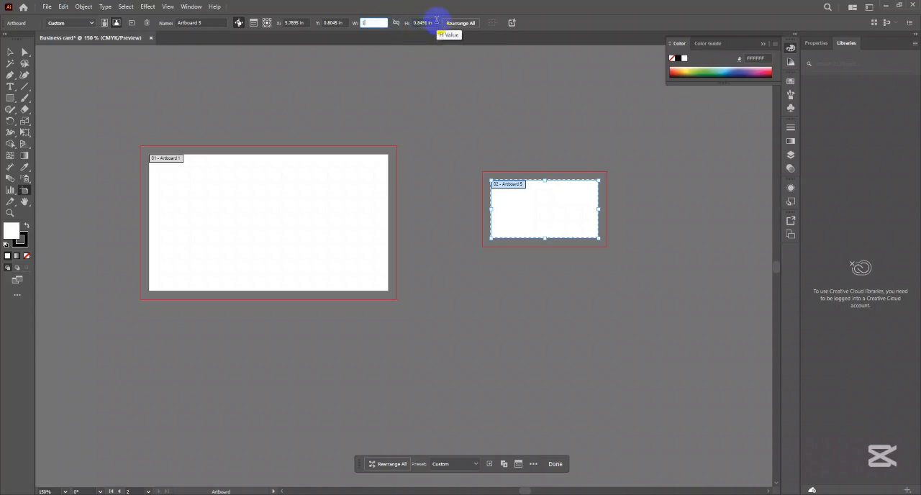
{"action": "key", "text": "Tab"}
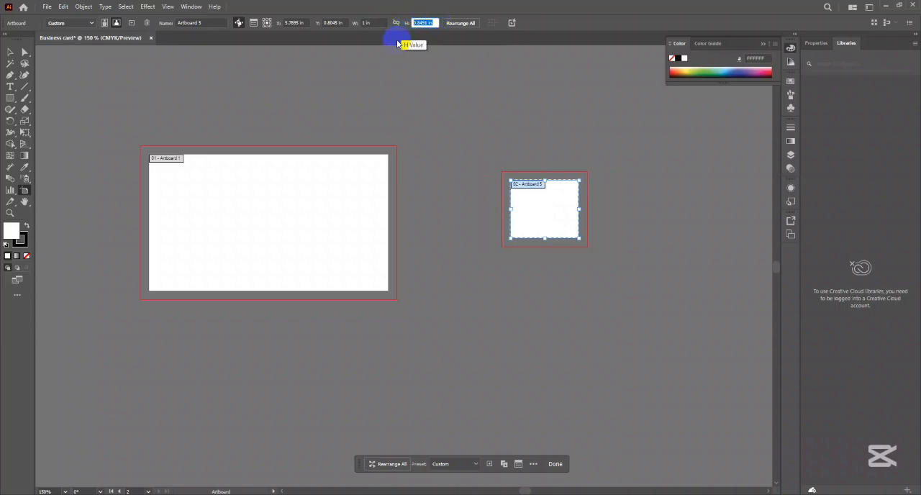
{"action": "type", "text": "2"}
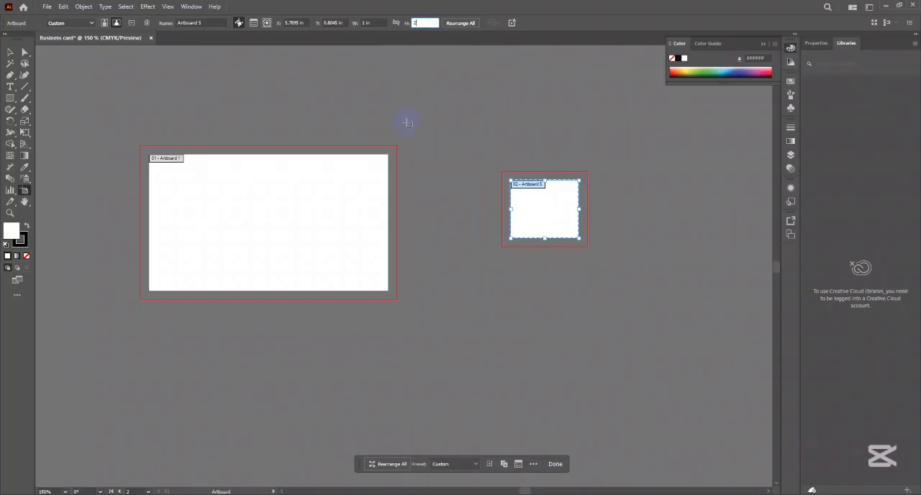
{"action": "key", "text": "Return"}
{"action": "left_click", "coordinate": [539, 161]}
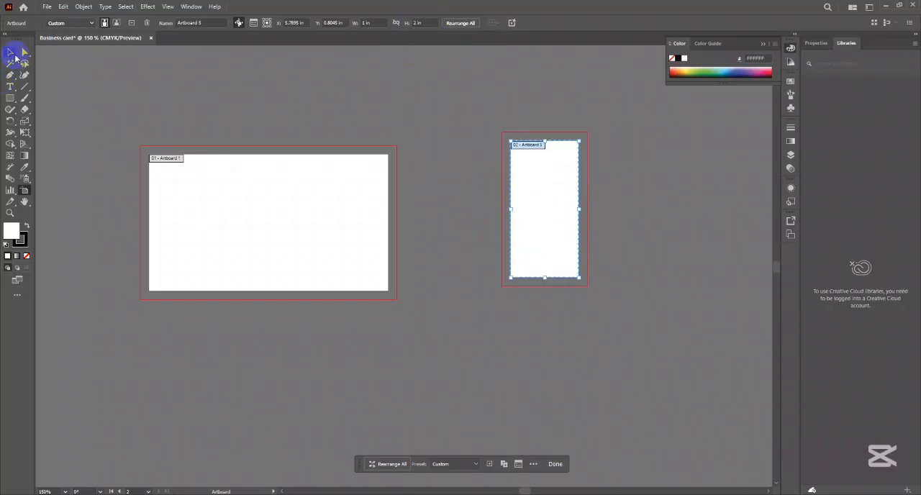
{"action": "left_click", "coordinate": [11, 52]}
{"action": "left_click", "coordinate": [530, 210]}
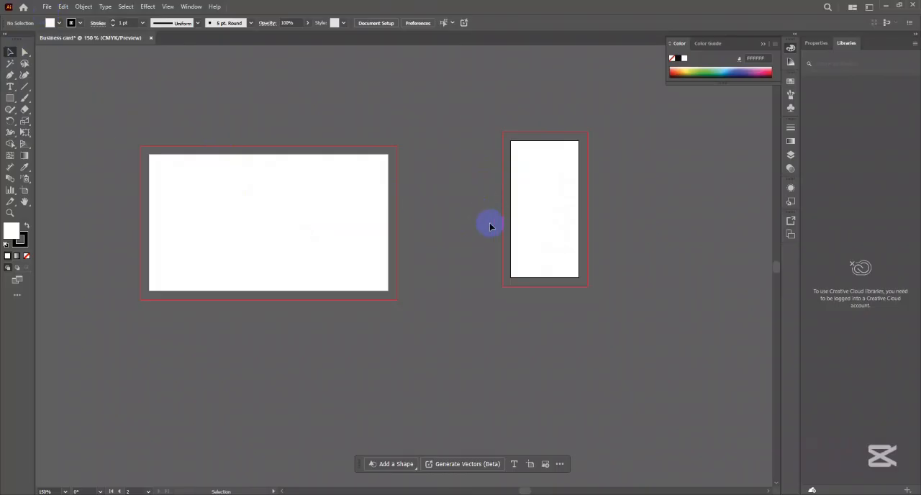
{"action": "left_click", "coordinate": [560, 218]}
{"action": "left_click", "coordinate": [559, 214]}
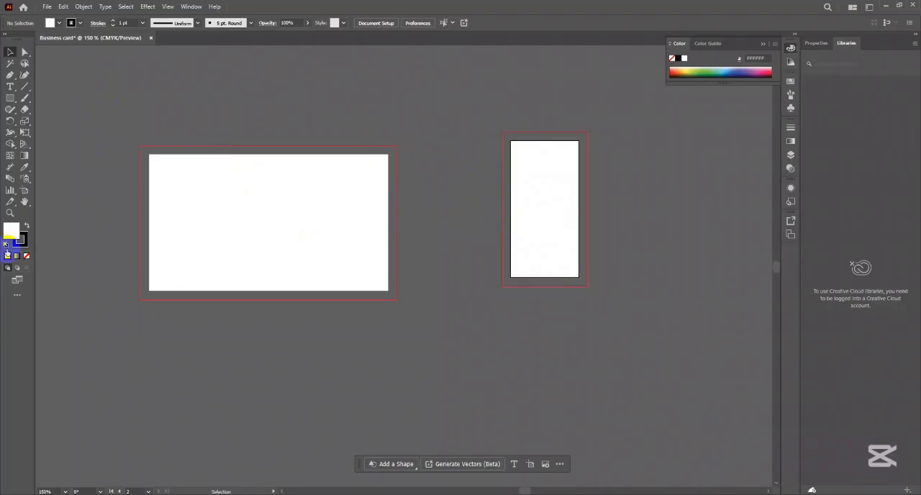
- Delete the narrow 1 x 2 in artboard beside the business card artboard
{"action": "left_click", "coordinate": [28, 188]}
{"action": "left_click", "coordinate": [568, 165]}
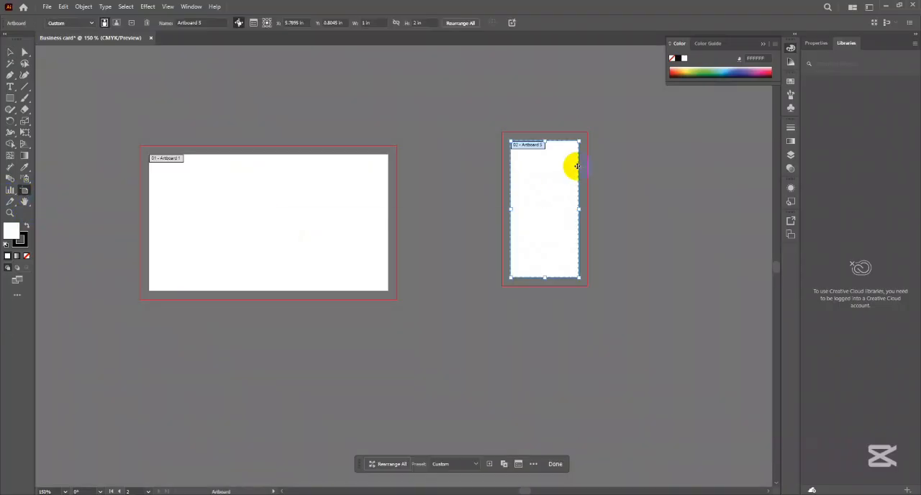
{"action": "key", "text": "Delete"}
{"action": "left_click", "coordinate": [11, 52]}
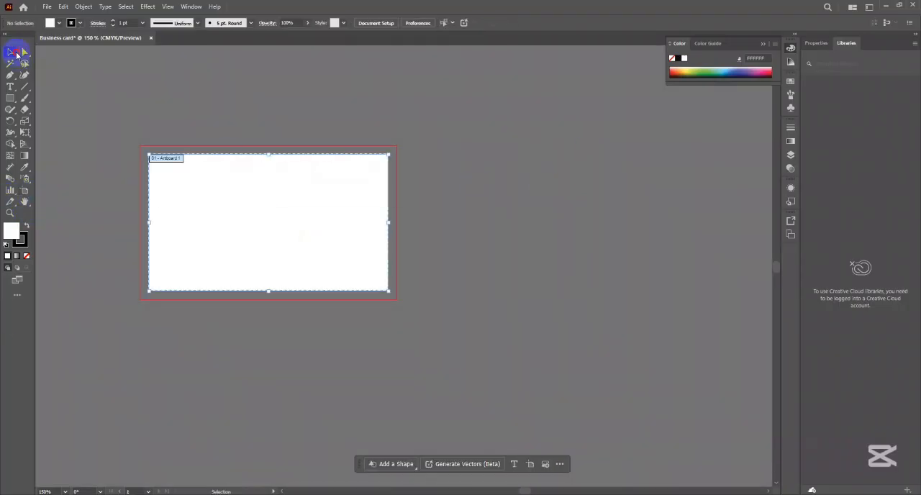
- Duplicate the 3.5 x 2 in artboard and place the copy to its right, level with the original
{"action": "left_click", "coordinate": [24, 190]}
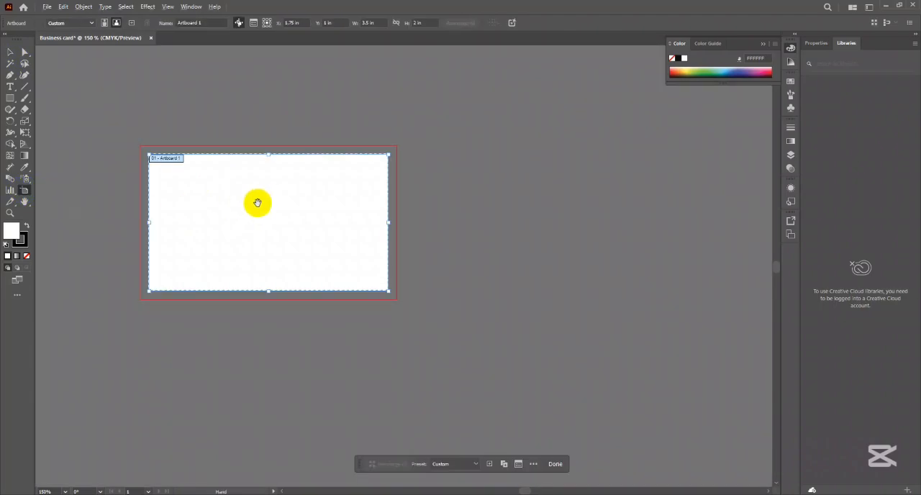
{"action": "left_click_drag", "start_coordinate": [255, 202], "coordinate": [554, 206]}
{"action": "left_click", "coordinate": [10, 52]}
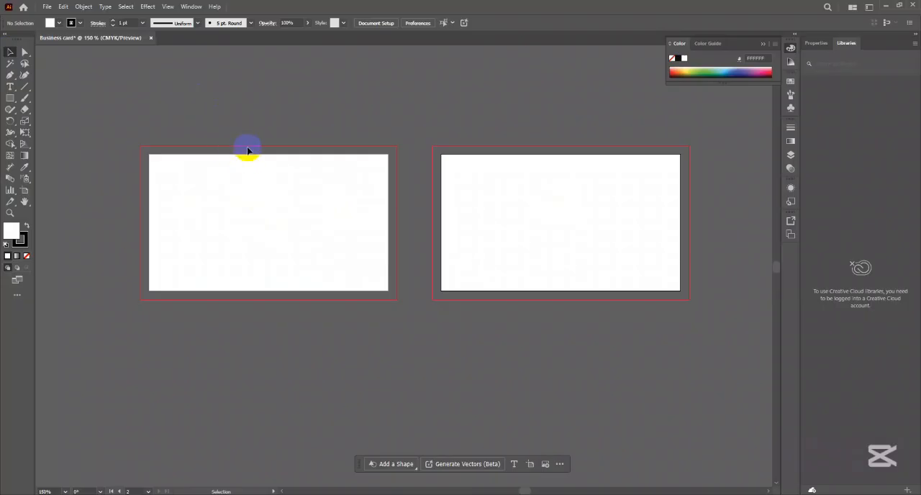
{"action": "scroll", "coordinate": [352, 202], "scroll_direction": "down", "scroll_amount": 2}
{"action": "left_click_drag", "start_coordinate": [340, 174], "coordinate": [316, 195]}
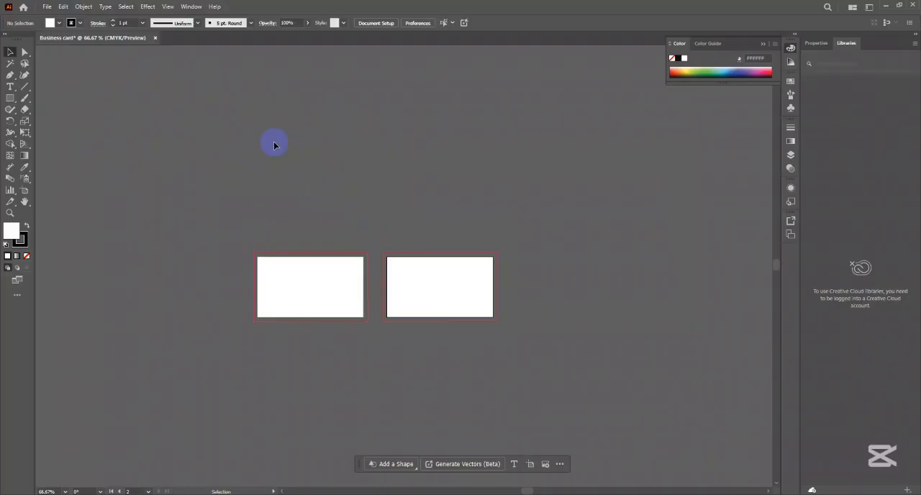
{"action": "scroll", "coordinate": [324, 310], "scroll_direction": "up", "scroll_amount": 2}
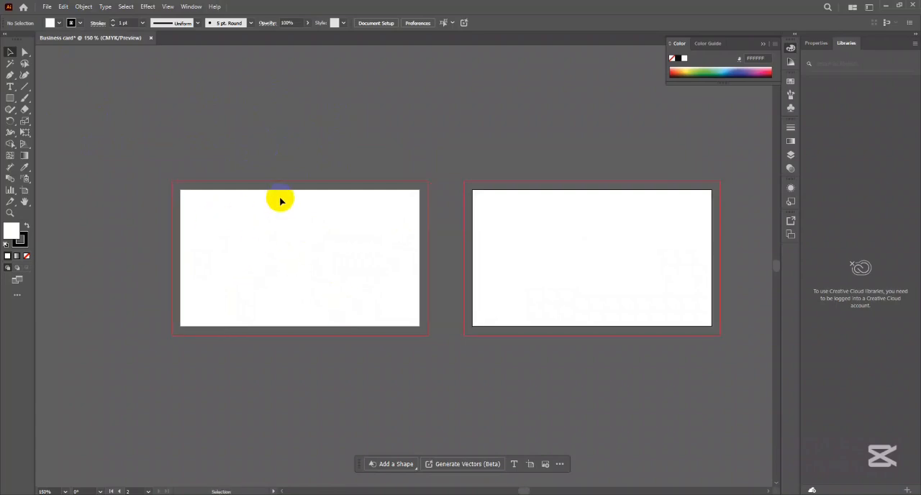
- Examine the JPEG export options with Use Artboards on and off, and leave without exporting
{"action": "left_click", "coordinate": [47, 7]}
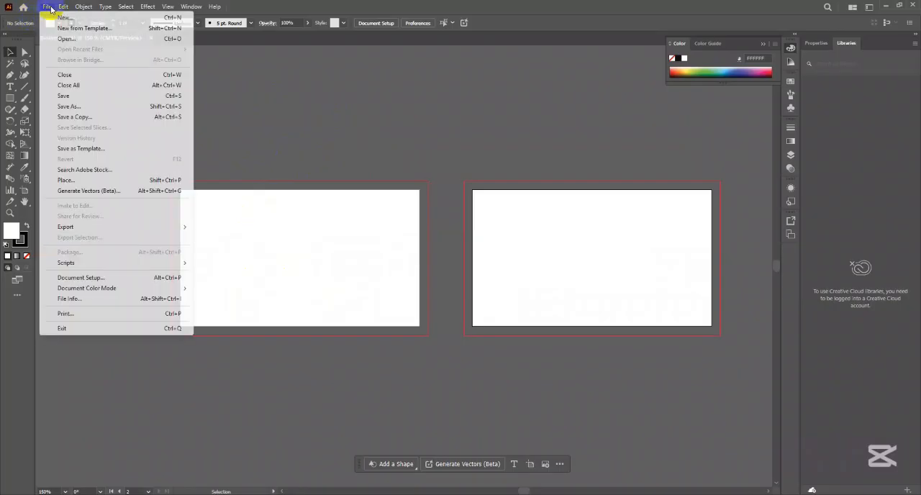
{"action": "mouse_move", "coordinate": [72, 226]}
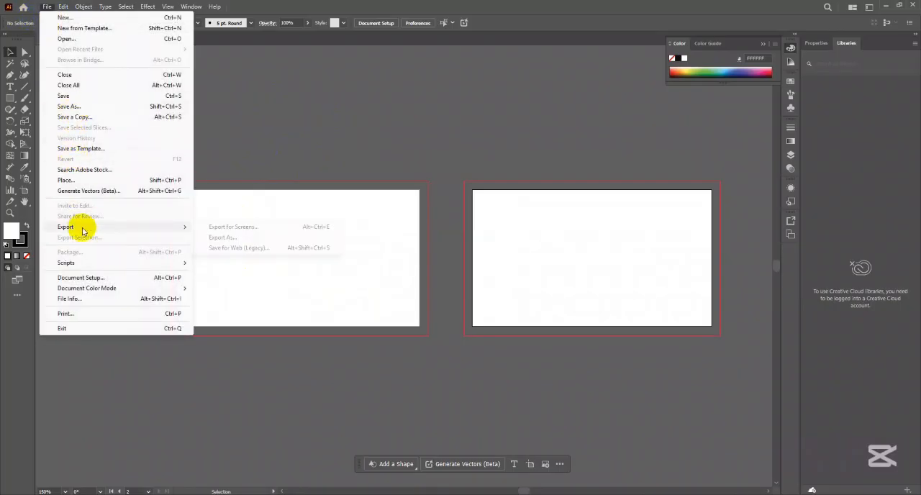
{"action": "left_click", "coordinate": [249, 238]}
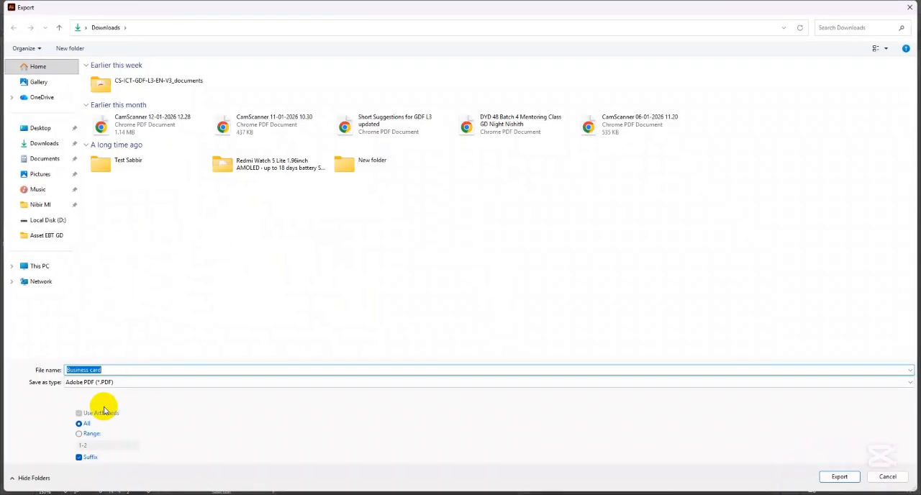
{"action": "left_click", "coordinate": [103, 382]}
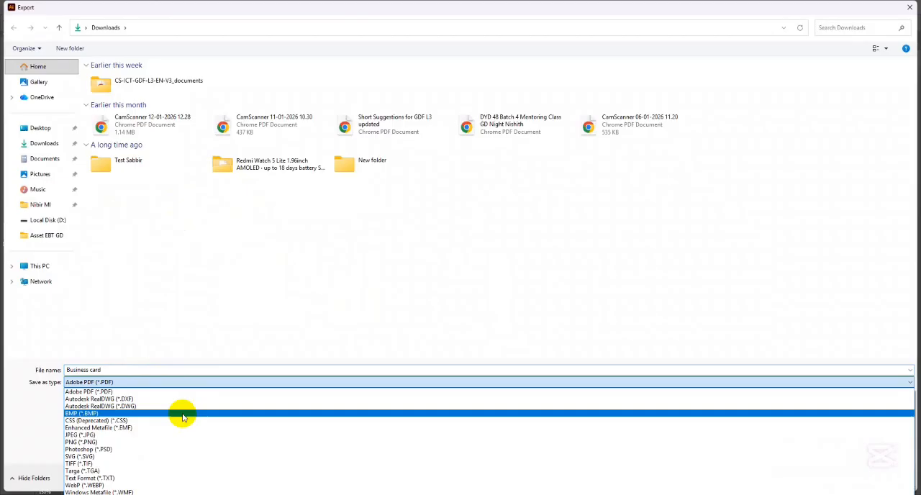
{"action": "left_click", "coordinate": [101, 436]}
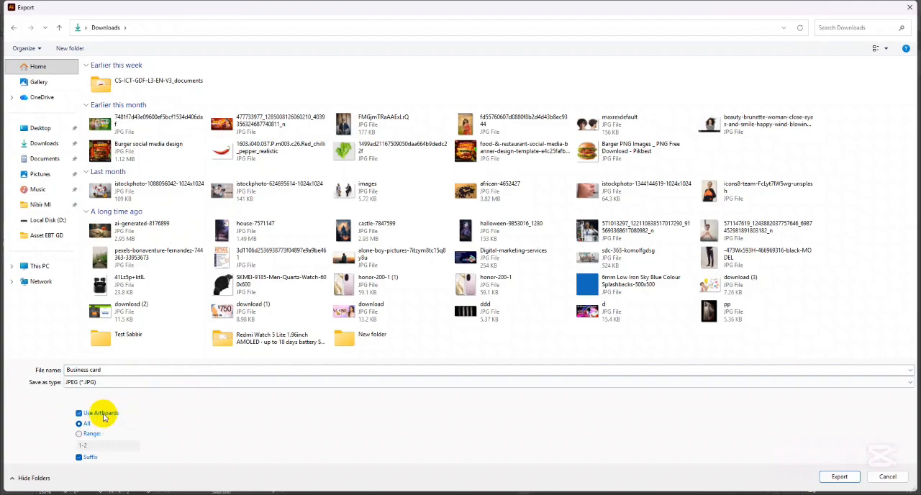
{"action": "left_click", "coordinate": [100, 414]}
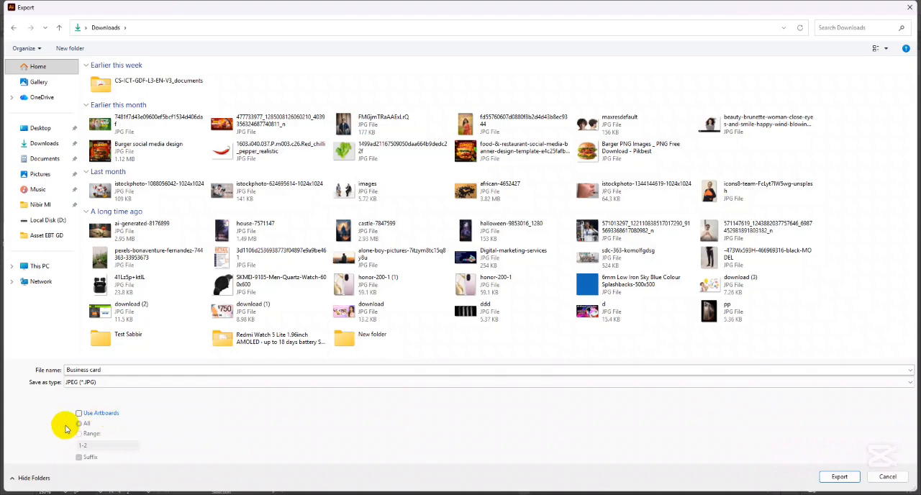
{"action": "left_click", "coordinate": [93, 416]}
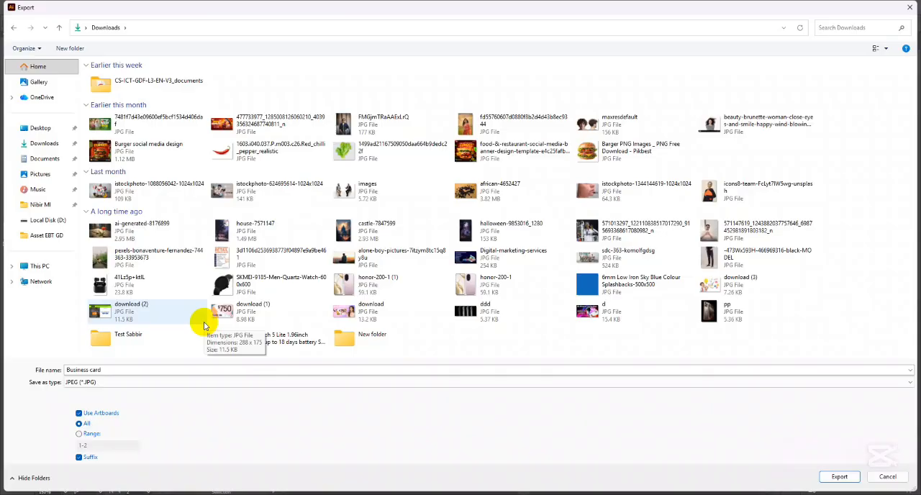
{"action": "left_click", "coordinate": [79, 414]}
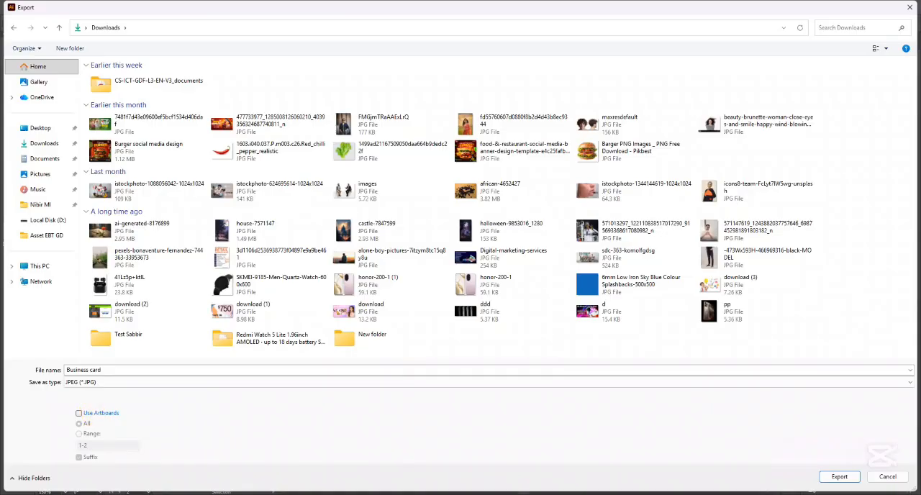
{"action": "left_click", "coordinate": [888, 476]}
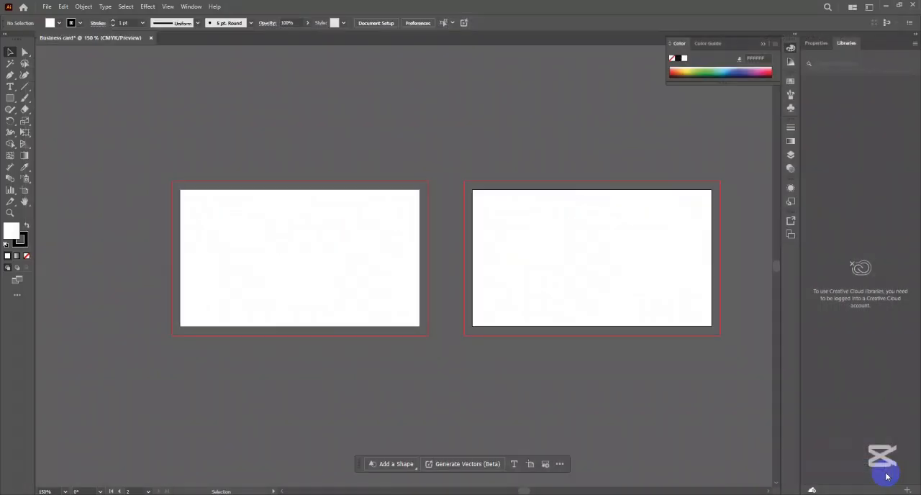
{"action": "scroll", "coordinate": [334, 195], "scroll_direction": "down", "scroll_amount": 2}
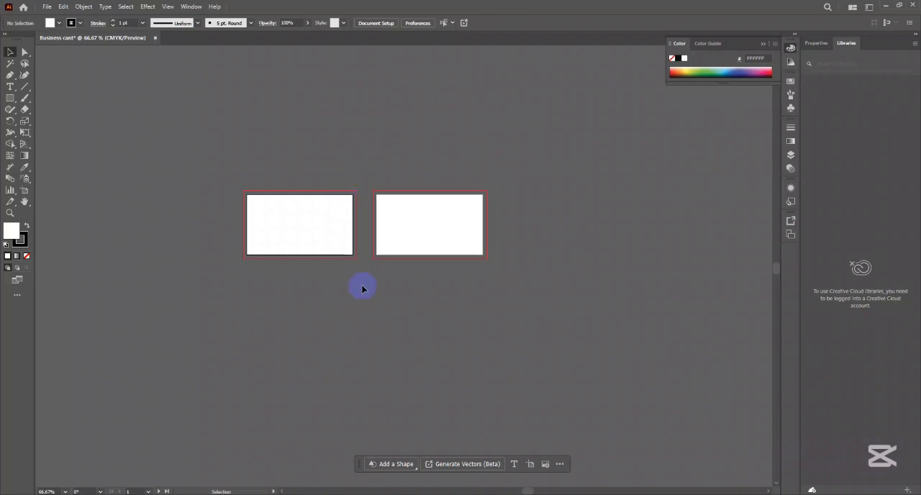
- Draw a rectangle about 3.26 in wide by 1.82 in high inside the first artboard and fill it with orange
{"action": "scroll", "coordinate": [366, 273], "scroll_direction": "up", "scroll_amount": 3}
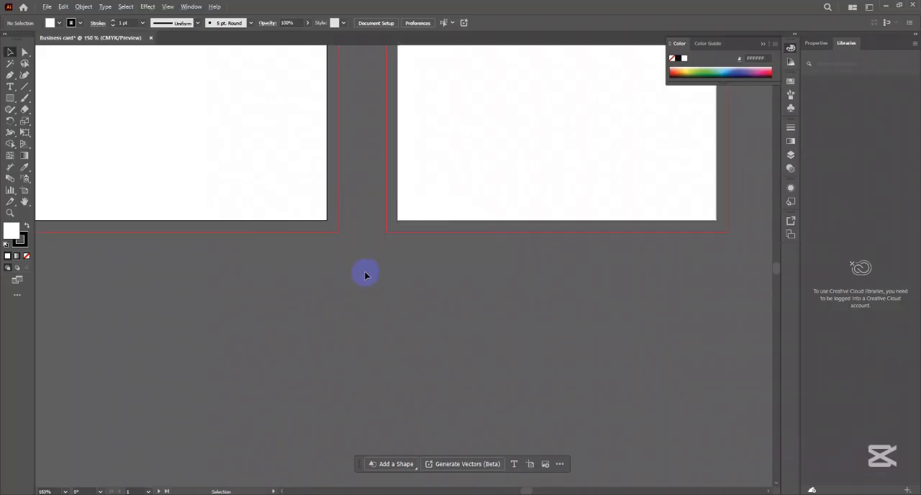
{"action": "left_click_drag", "start_coordinate": [299, 248], "coordinate": [375, 308]}
{"action": "scroll", "coordinate": [365, 265], "scroll_direction": "down", "scroll_amount": 1}
{"action": "left_click_drag", "start_coordinate": [340, 257], "coordinate": [352, 267]}
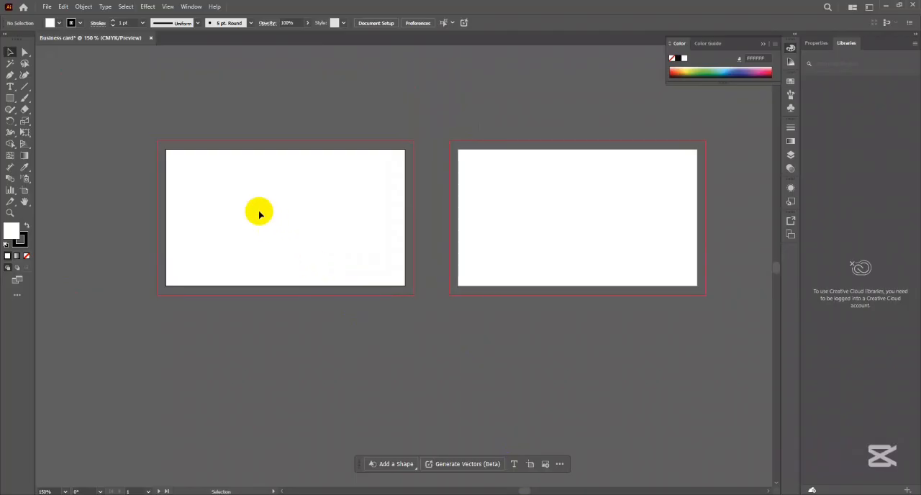
{"action": "left_click", "coordinate": [10, 98]}
{"action": "left_click_drag", "start_coordinate": [173, 155], "coordinate": [396, 280]}
{"action": "left_click", "coordinate": [9, 51]}
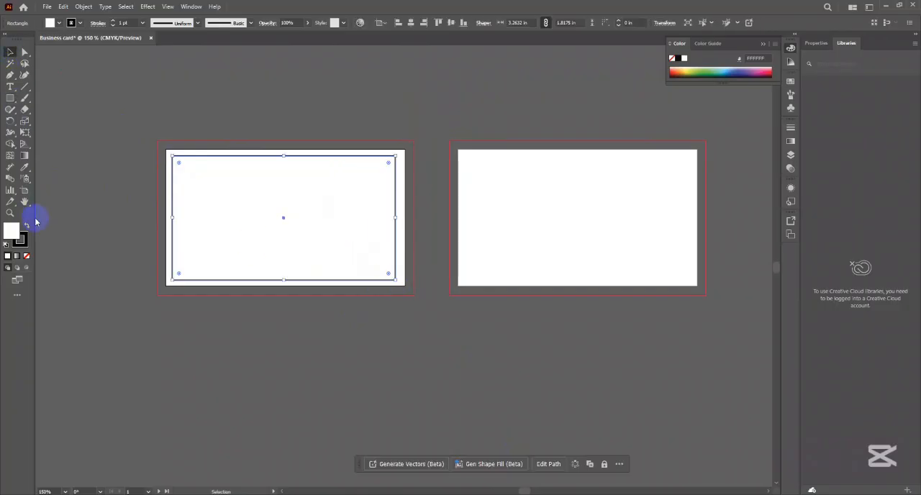
{"action": "left_click", "coordinate": [673, 71]}
{"action": "left_click", "coordinate": [547, 133]}
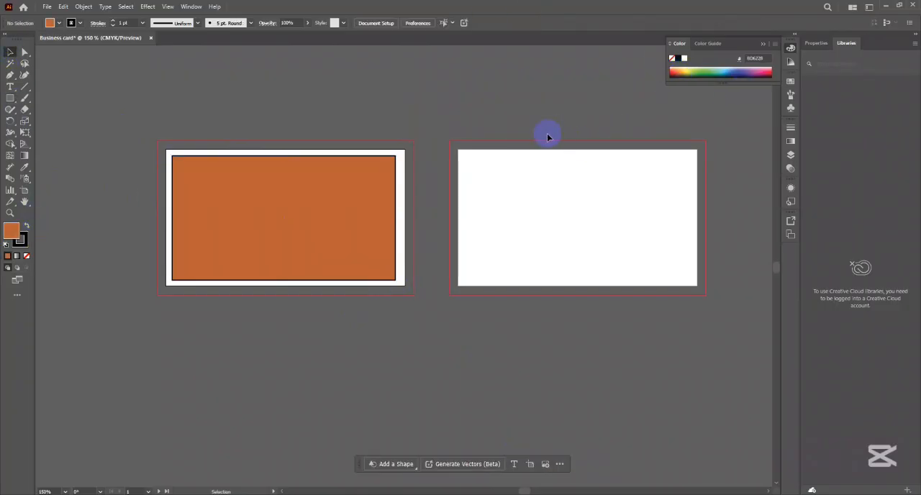
- Copy the orange rectangle onto the second artboard, level with the original, and fill the copy with green
{"action": "left_click", "coordinate": [335, 237]}
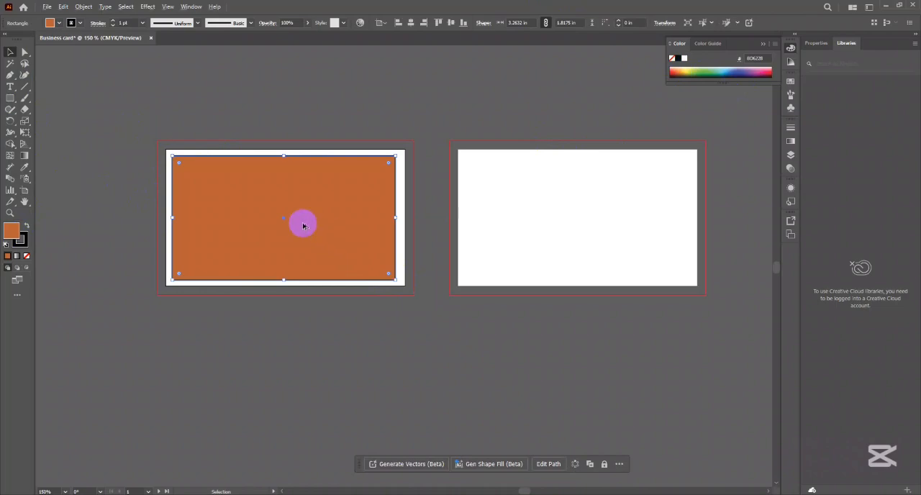
{"action": "left_click_drag", "start_coordinate": [305, 223], "coordinate": [611, 226]}
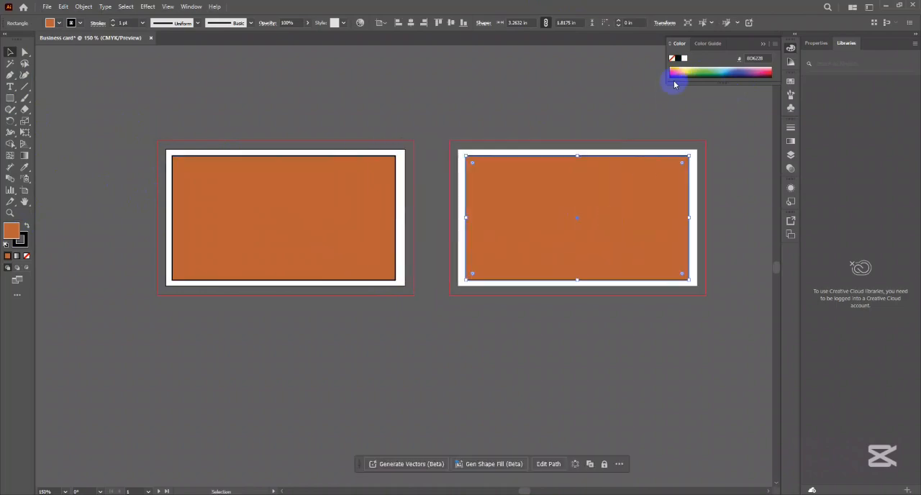
{"action": "left_click", "coordinate": [696, 72]}
{"action": "left_click", "coordinate": [607, 106]}
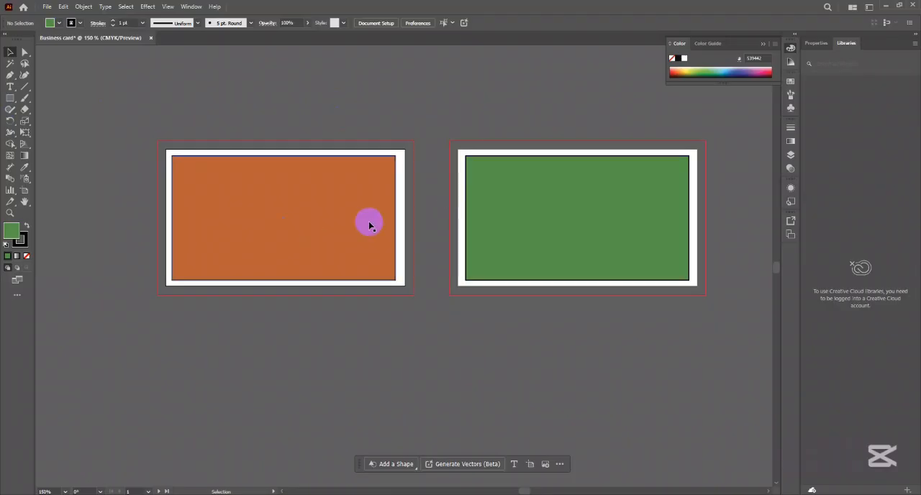
{"action": "left_click", "coordinate": [47, 6]}
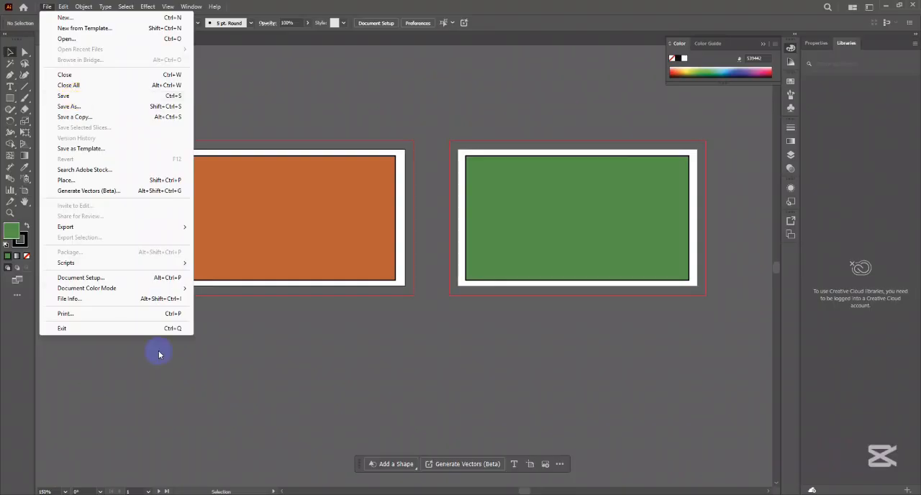
{"action": "left_click", "coordinate": [475, 494]}
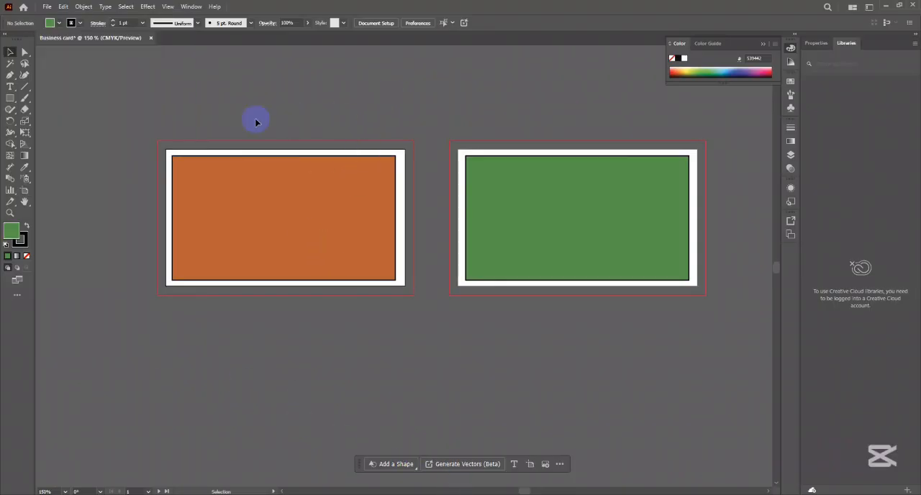
- Draw three small green rectangles above the artboards and a larger one about 2.67 x 1.24 in below them
{"action": "left_click_drag", "start_coordinate": [123, 96], "coordinate": [128, 117]}
{"action": "left_click", "coordinate": [11, 99]}
{"action": "left_click_drag", "start_coordinate": [176, 64], "coordinate": [242, 88]}
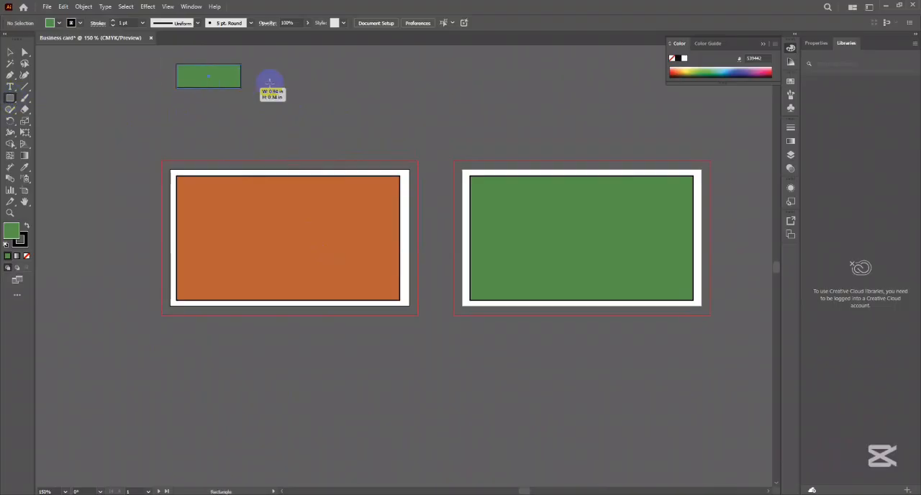
{"action": "left_click_drag", "start_coordinate": [431, 62], "coordinate": [521, 120]}
{"action": "left_click_drag", "start_coordinate": [595, 96], "coordinate": [634, 157]}
{"action": "left_click_drag", "start_coordinate": [432, 351], "coordinate": [619, 439]}
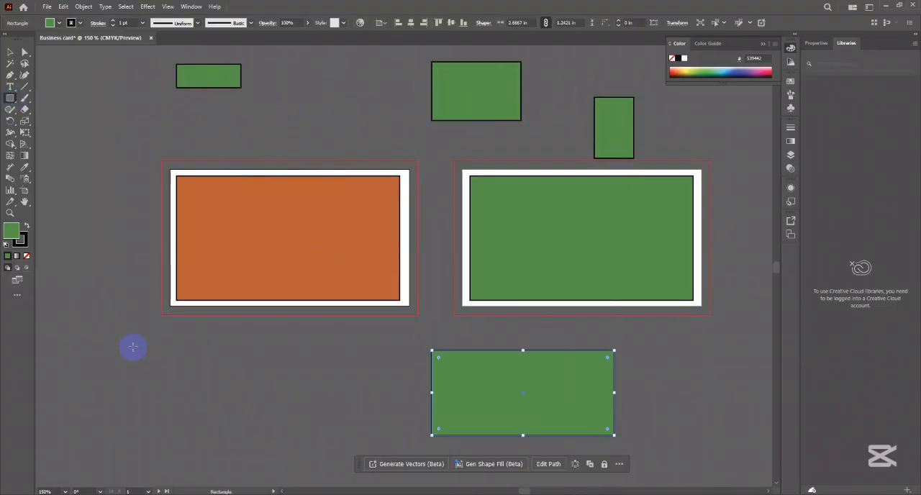
{"action": "left_click", "coordinate": [10, 74]}
{"action": "left_click", "coordinate": [205, 365]}
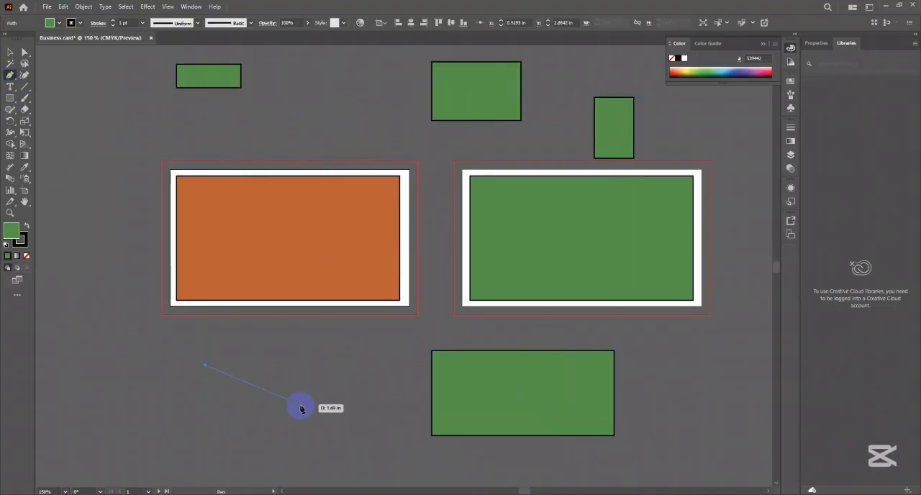
{"action": "key", "text": "ctrl+z"}
- Add a Lorem ipsum placeholder text below the first artboard and deselect it
{"action": "left_click", "coordinate": [10, 86]}
{"action": "left_click", "coordinate": [240, 376]}
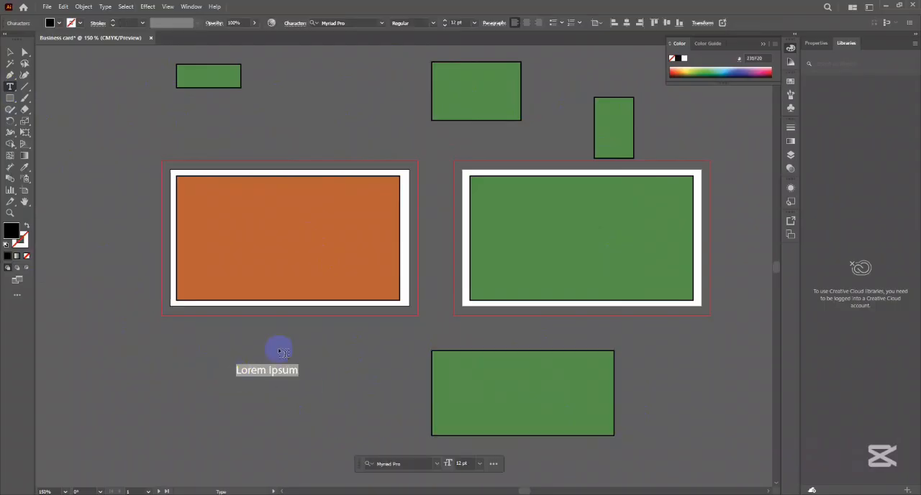
{"action": "left_click", "coordinate": [10, 52]}
{"action": "left_click", "coordinate": [298, 447]}
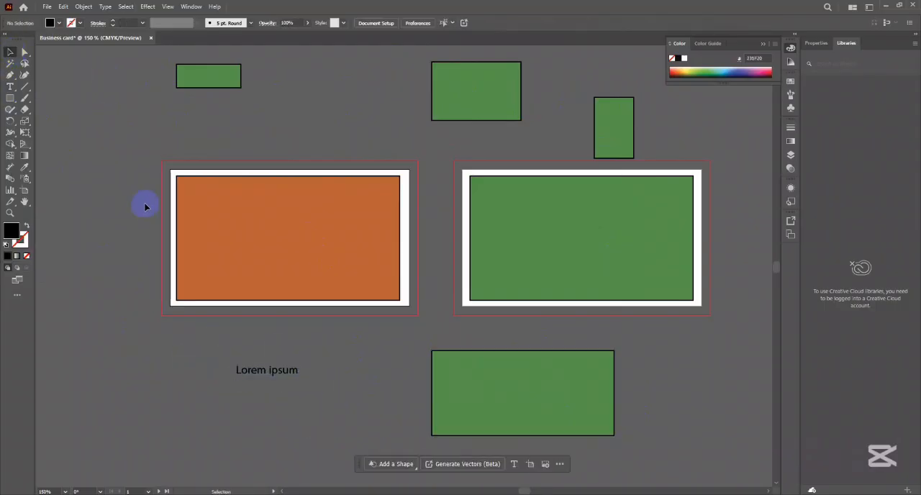
- Save the document in Downloads as Business card in Adobe Illustrator (*.AI) format, with the version set to Illustrator 2020
{"action": "left_click", "coordinate": [46, 7]}
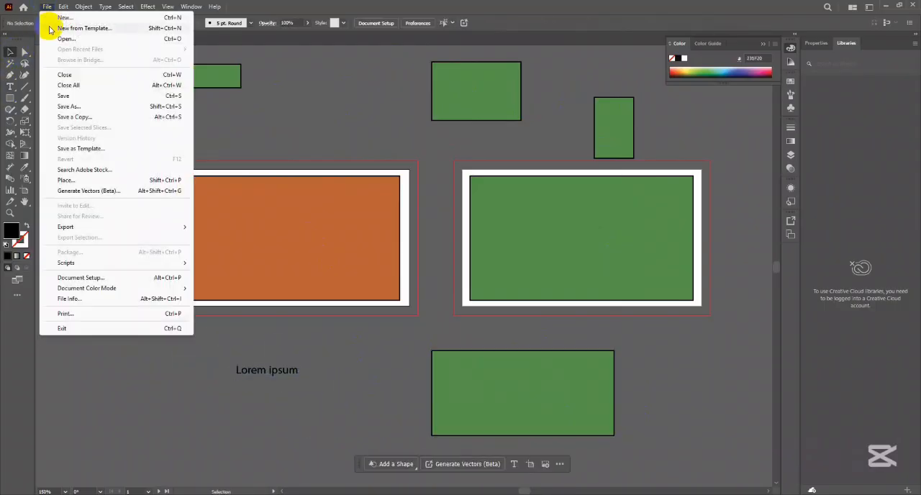
{"action": "left_click", "coordinate": [69, 107]}
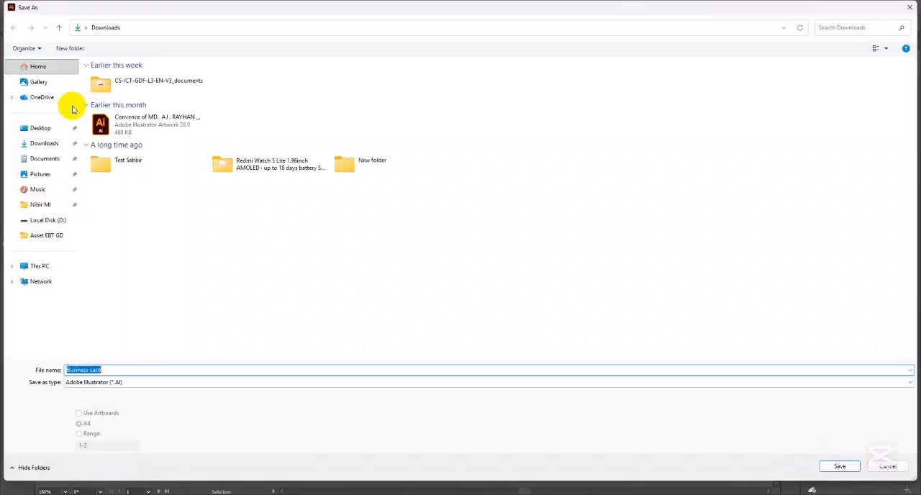
{"action": "left_click", "coordinate": [168, 381]}
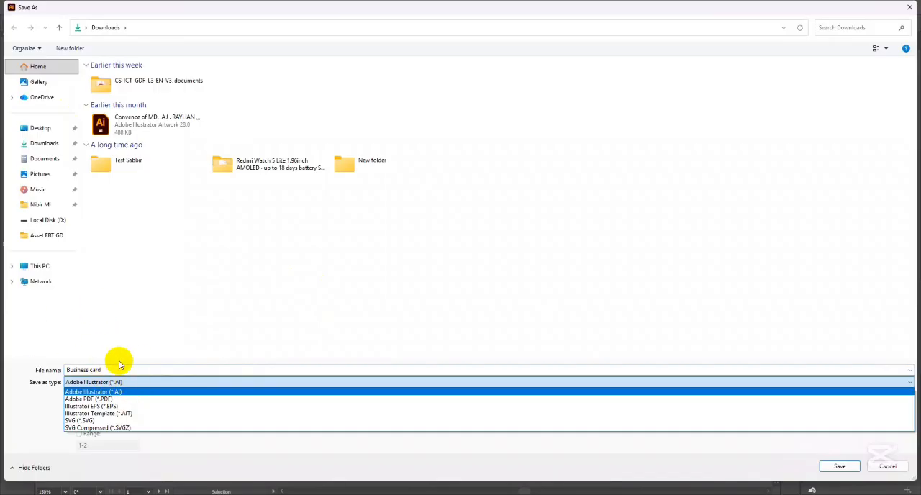
{"action": "left_click", "coordinate": [127, 382]}
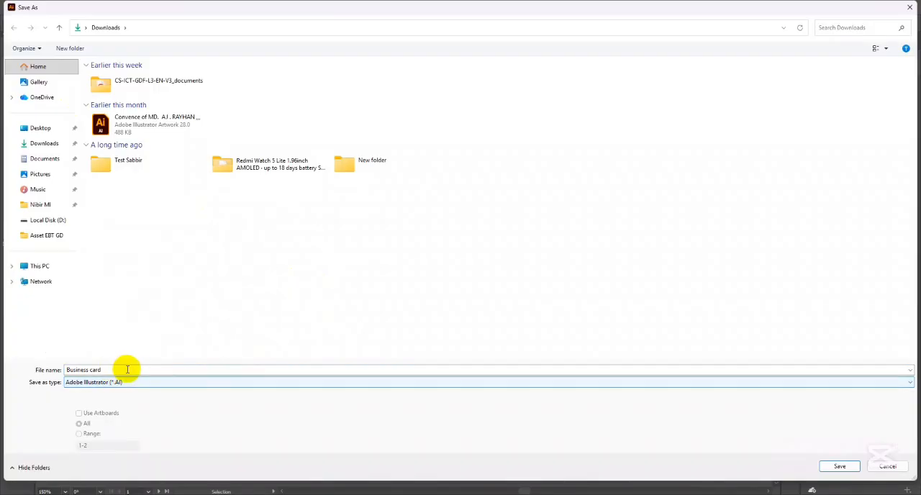
{"action": "left_click", "coordinate": [51, 146]}
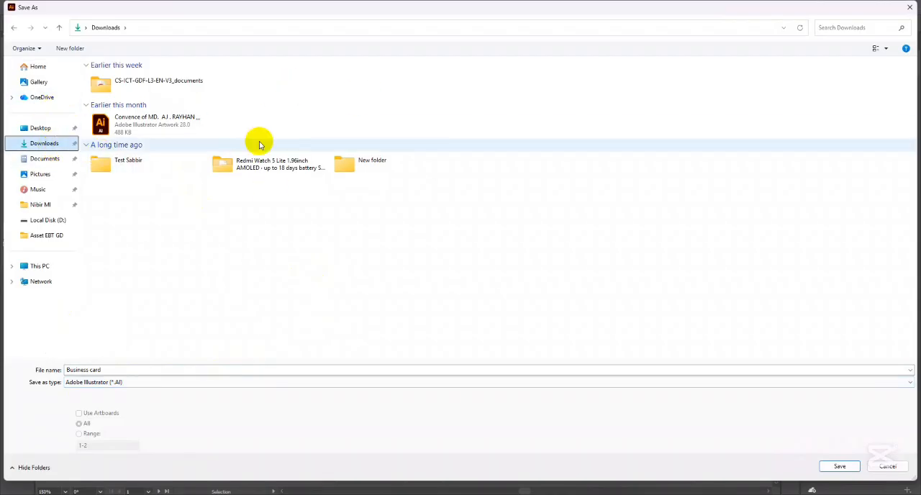
{"action": "left_click", "coordinate": [187, 371]}
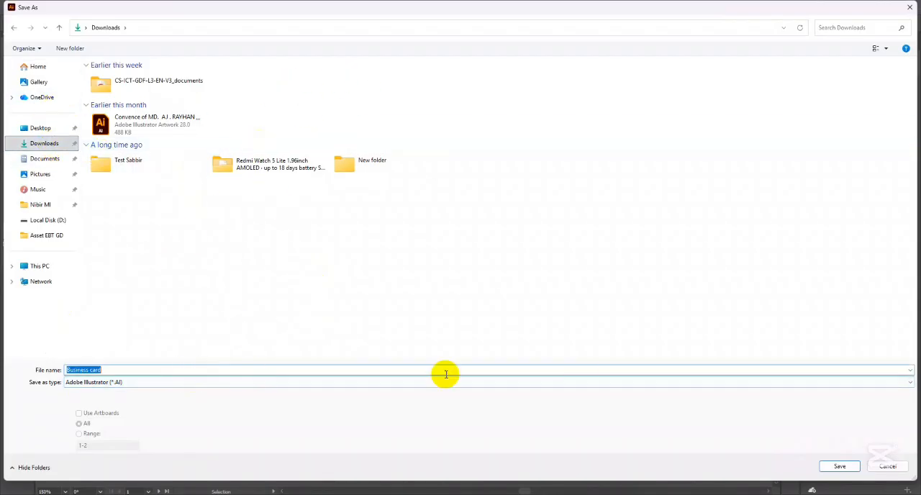
{"action": "left_click", "coordinate": [839, 466]}
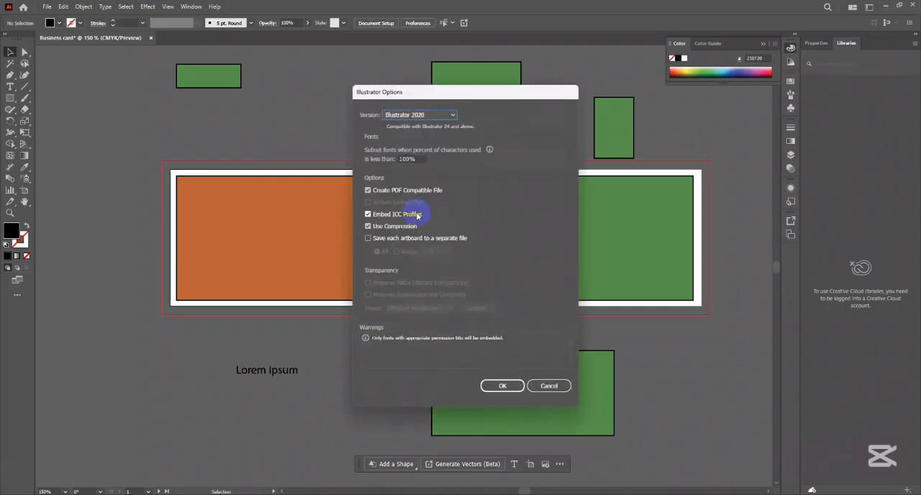
{"action": "left_click", "coordinate": [439, 115]}
{"action": "left_click", "coordinate": [440, 117]}
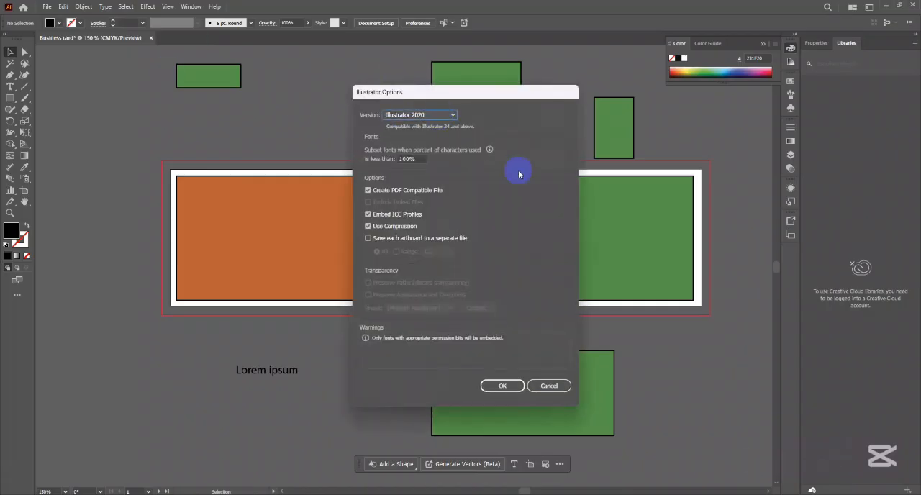
{"action": "left_click", "coordinate": [503, 386]}
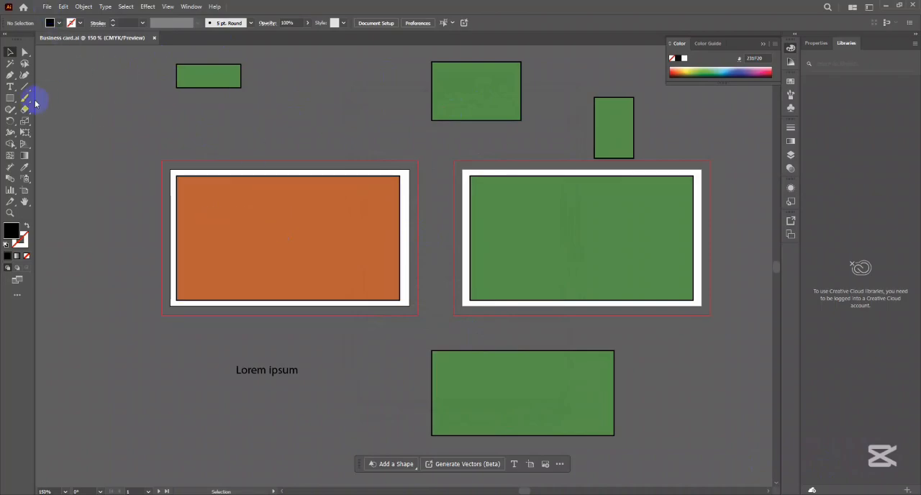
{"action": "left_click", "coordinate": [47, 7]}
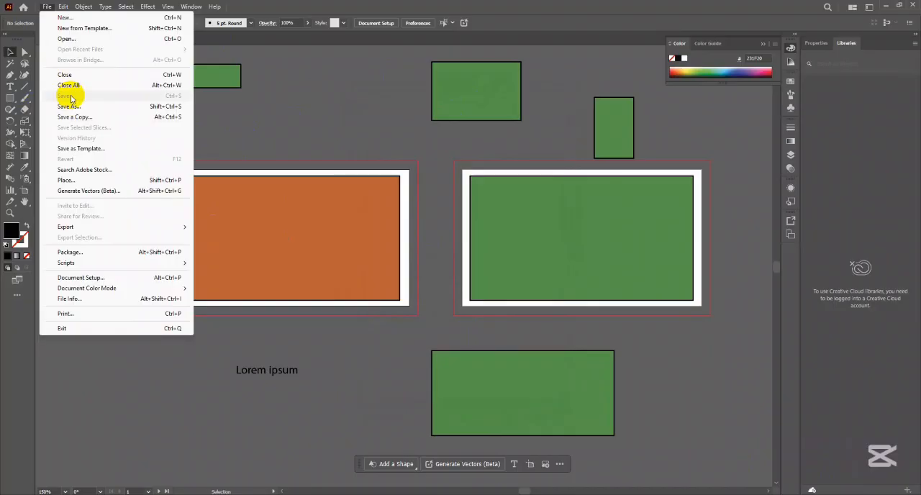
{"action": "left_click", "coordinate": [302, 112]}
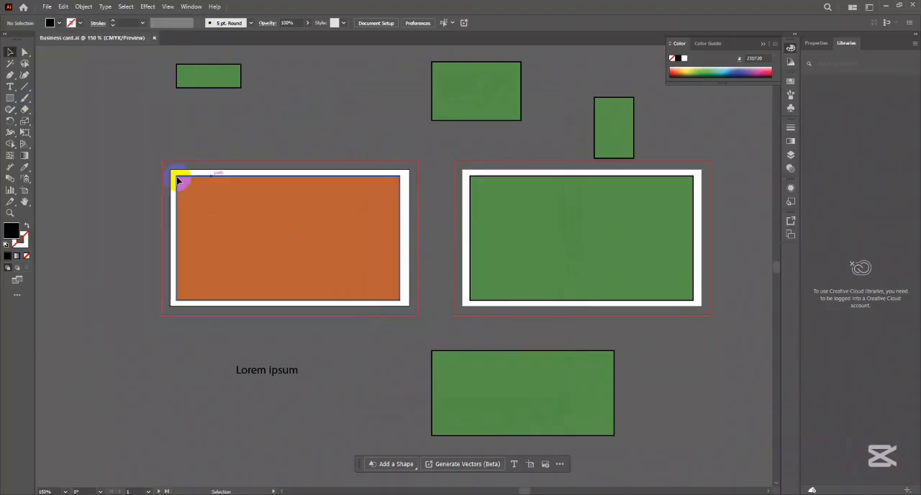
- Add two placeholder text areas above the first artboard, a wide one and a very small one beside it
{"action": "left_click", "coordinate": [10, 86]}
{"action": "left_click", "coordinate": [171, 109]}
{"action": "key", "text": "Escape"}
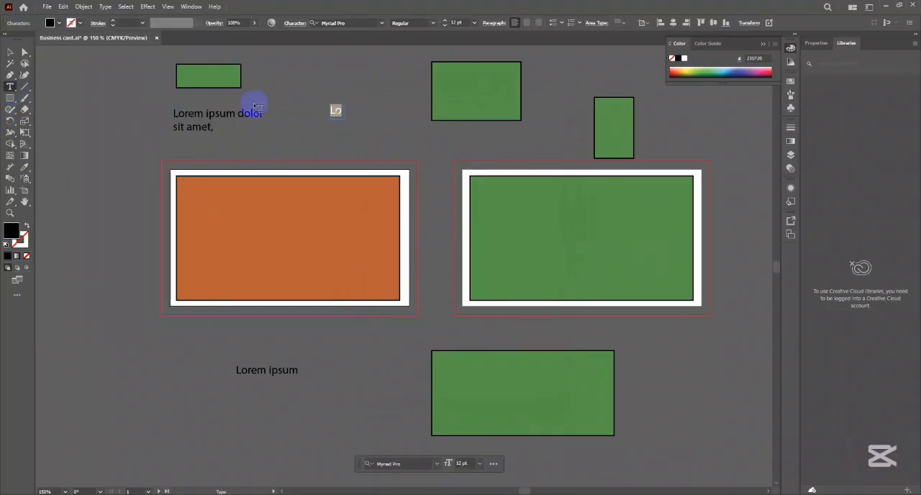
{"action": "left_click", "coordinate": [47, 7]}
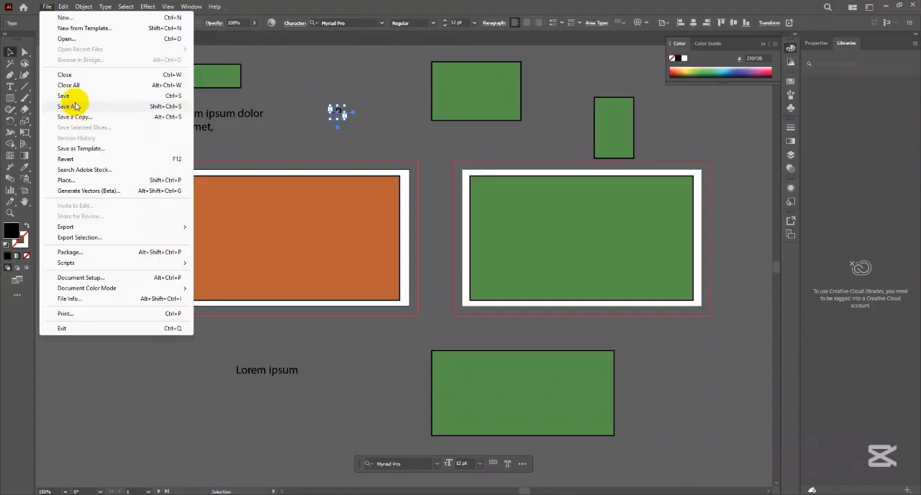
{"action": "left_click", "coordinate": [75, 108]}
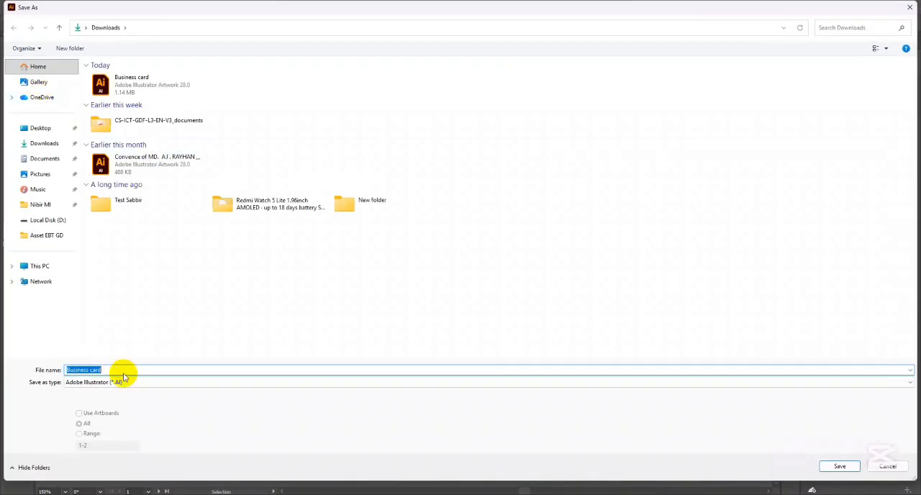
{"action": "left_click", "coordinate": [126, 371]}
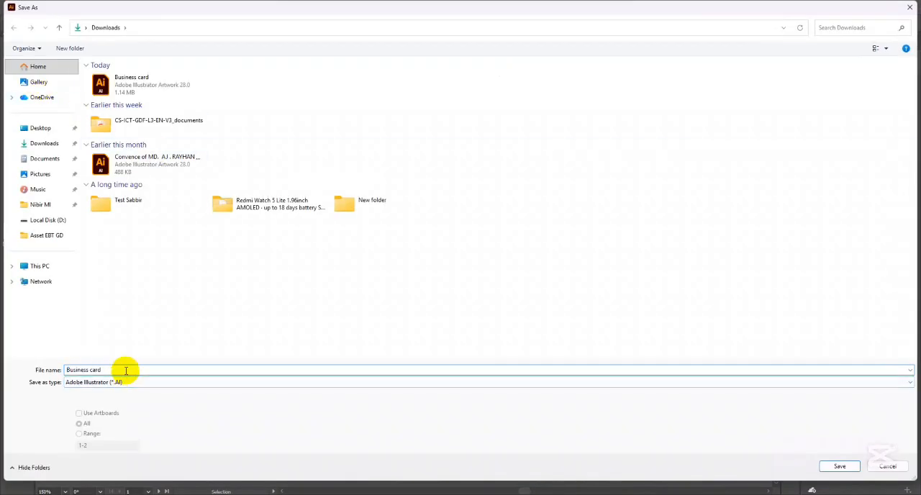
{"action": "type", "text": "2"}
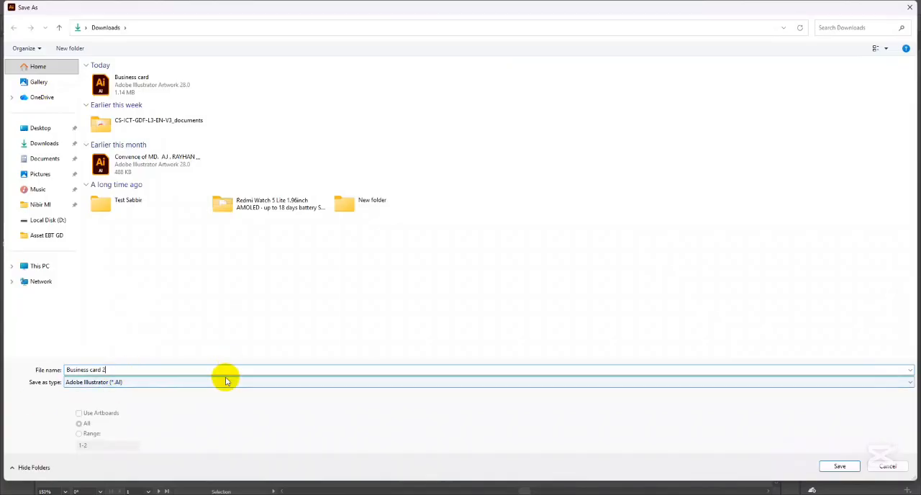
{"action": "left_click", "coordinate": [888, 466]}
- Deselect the text and save the changes to the existing Business card file
{"action": "left_click", "coordinate": [287, 114]}
{"action": "left_click_drag", "start_coordinate": [285, 113], "coordinate": [269, 126]}
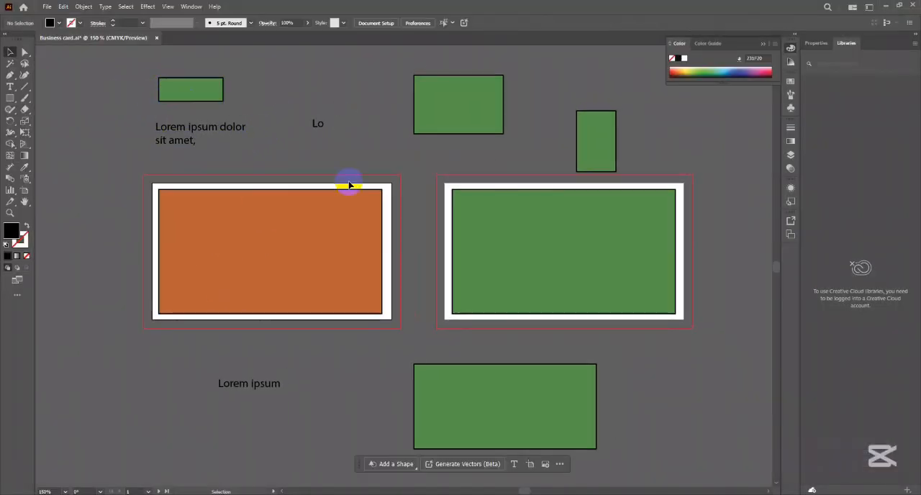
{"action": "left_click", "coordinate": [46, 6]}
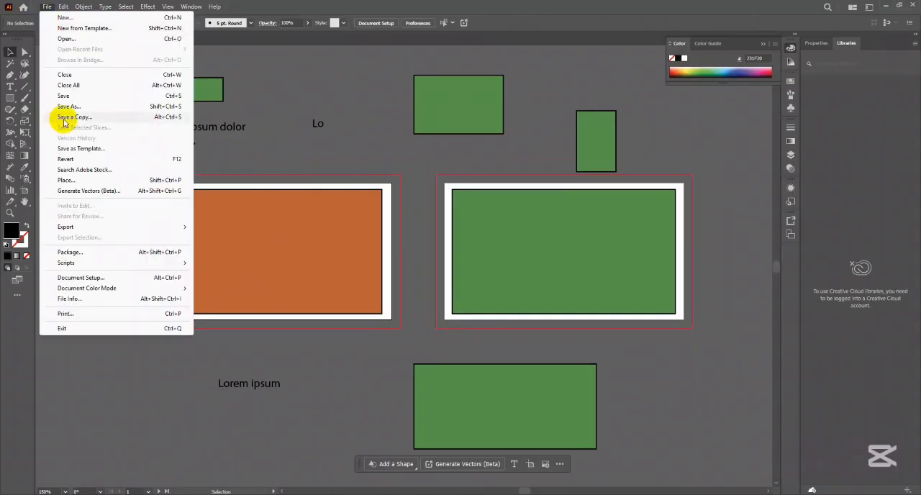
{"action": "left_click", "coordinate": [62, 95]}
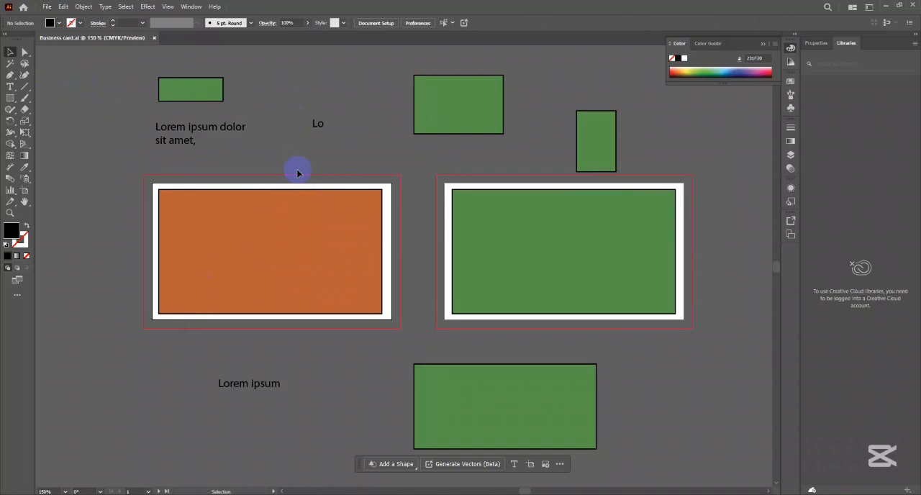
- Delete all the extra rectangles and placeholder texts above and below the two artboards
{"action": "left_click_drag", "start_coordinate": [115, 87], "coordinate": [595, 173]}
{"action": "key", "text": "Delete"}
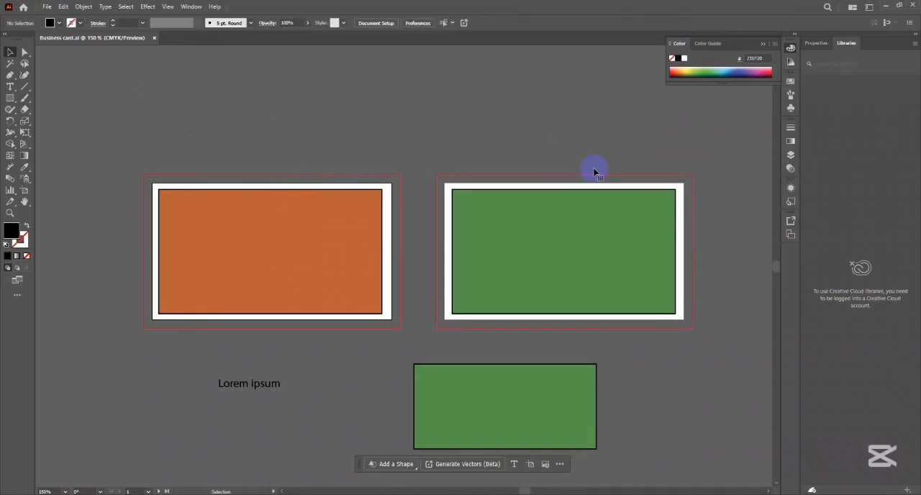
{"action": "left_click_drag", "start_coordinate": [267, 390], "coordinate": [572, 432]}
{"action": "key", "text": "Delete"}
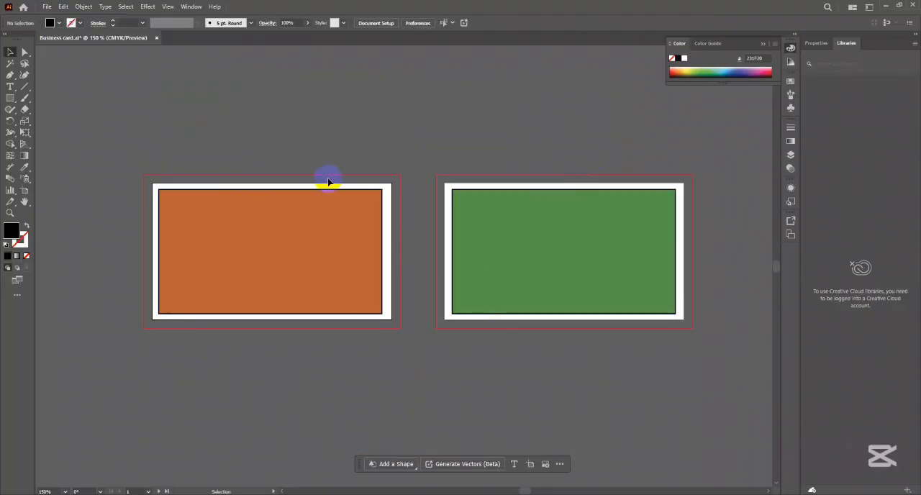
- Save the document under the new name Business card Ai in Downloads, in Adobe Illustrator (*.AI) format
{"action": "left_click", "coordinate": [47, 6]}
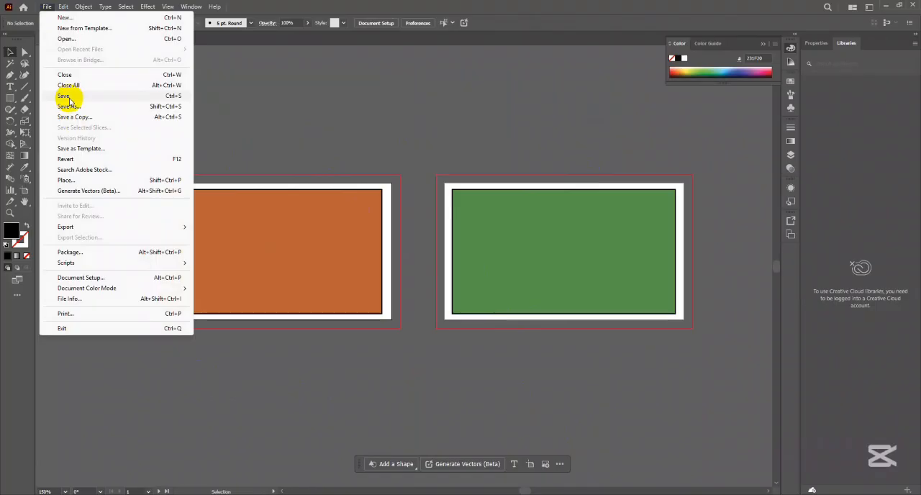
{"action": "left_click", "coordinate": [69, 106]}
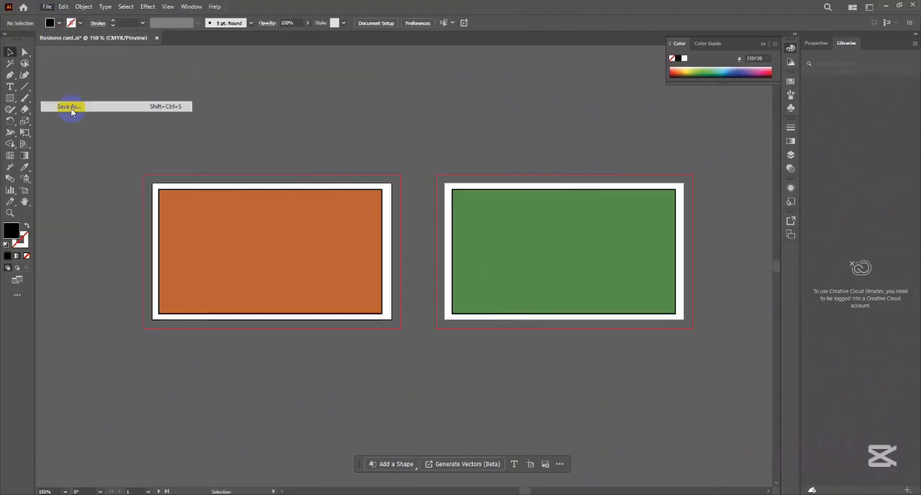
{"action": "left_click", "coordinate": [117, 370]}
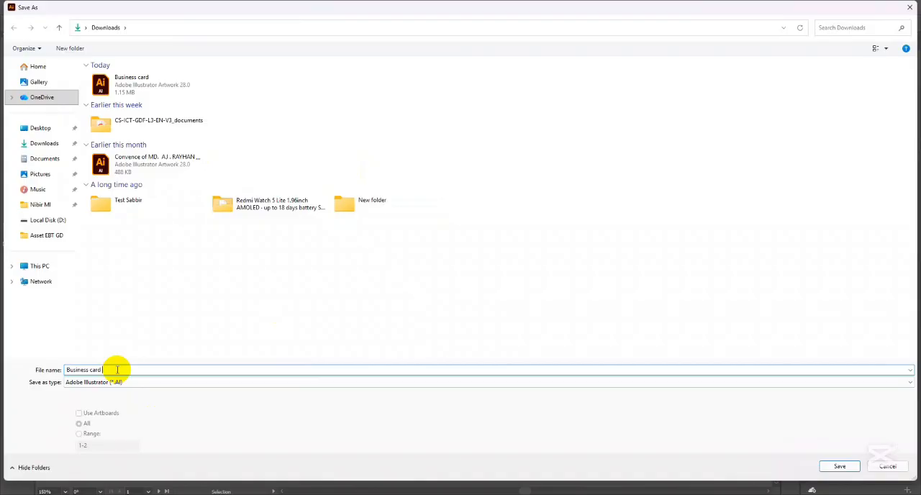
{"action": "type", "text": "AI"}
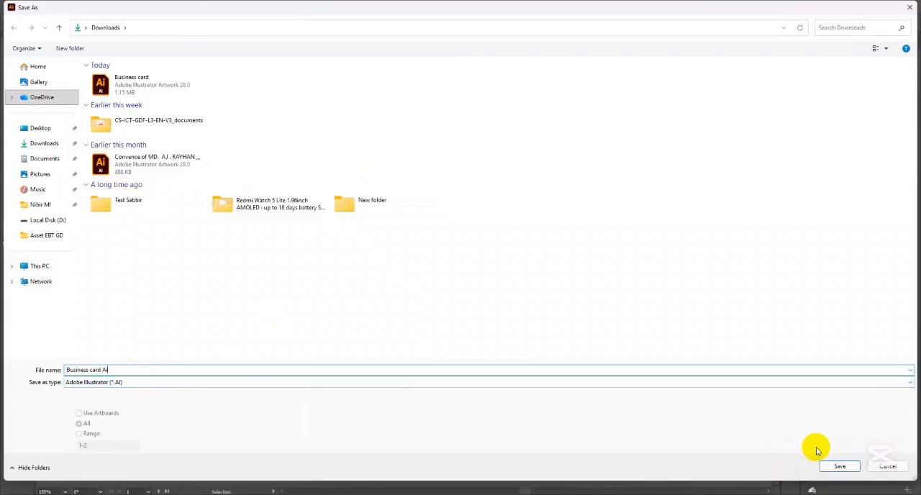
{"action": "left_click", "coordinate": [839, 466]}
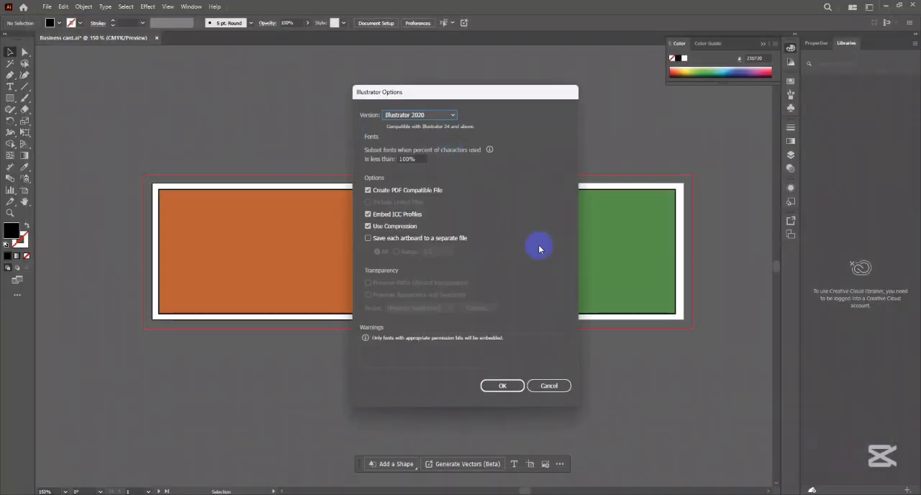
- Set the saved file's version to Illustrator CS and accept saving to the legacy format
{"action": "left_click", "coordinate": [431, 116]}
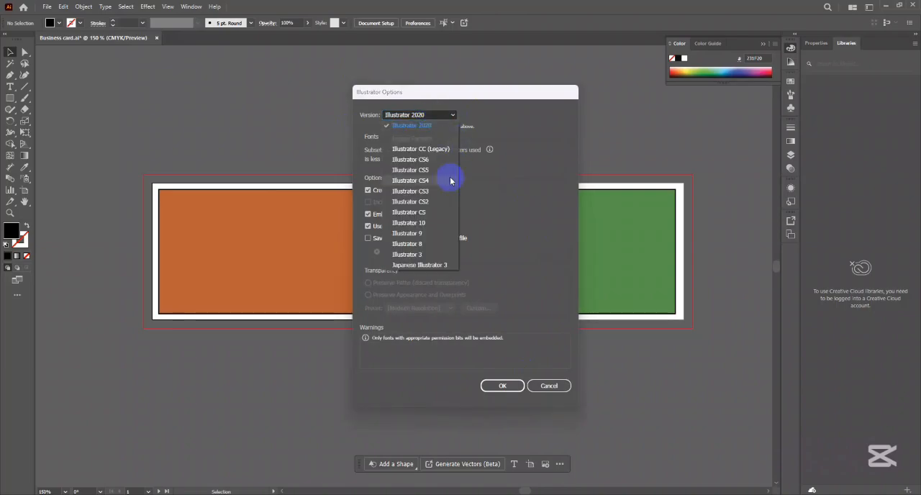
{"action": "left_click", "coordinate": [425, 214]}
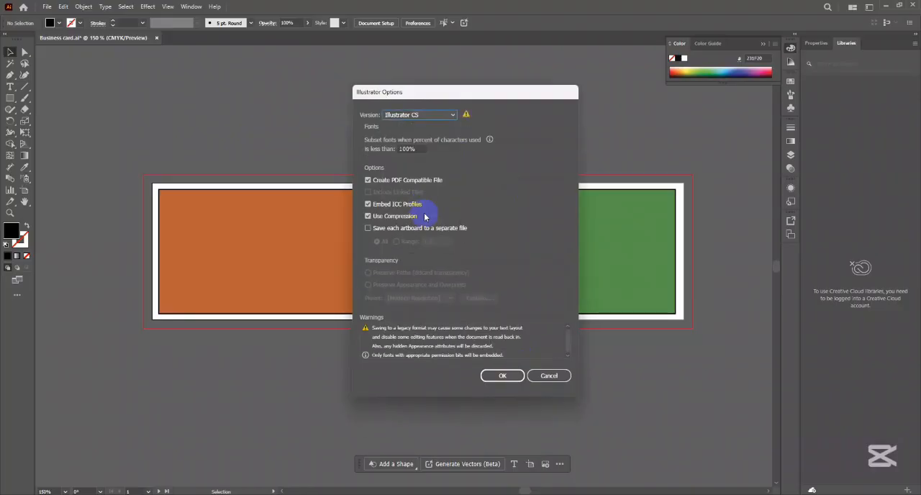
{"action": "left_click", "coordinate": [496, 377]}
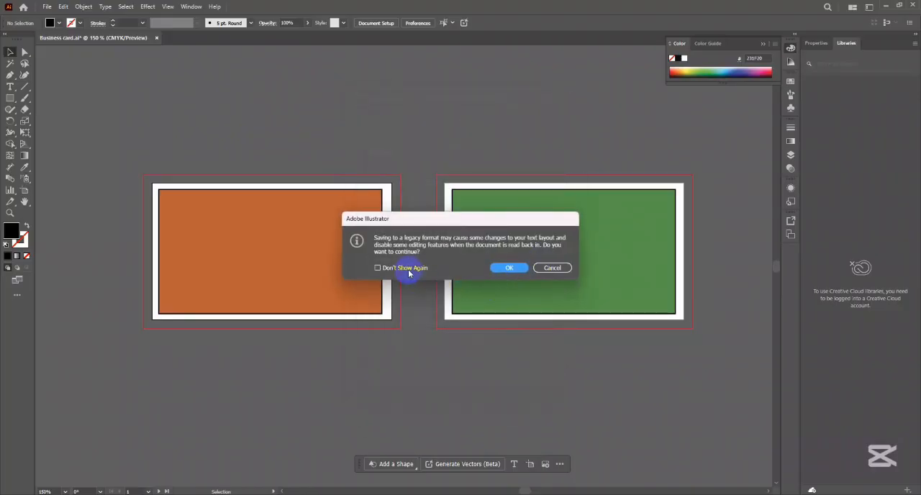
{"action": "left_click", "coordinate": [408, 271]}
{"action": "left_click", "coordinate": [508, 267]}
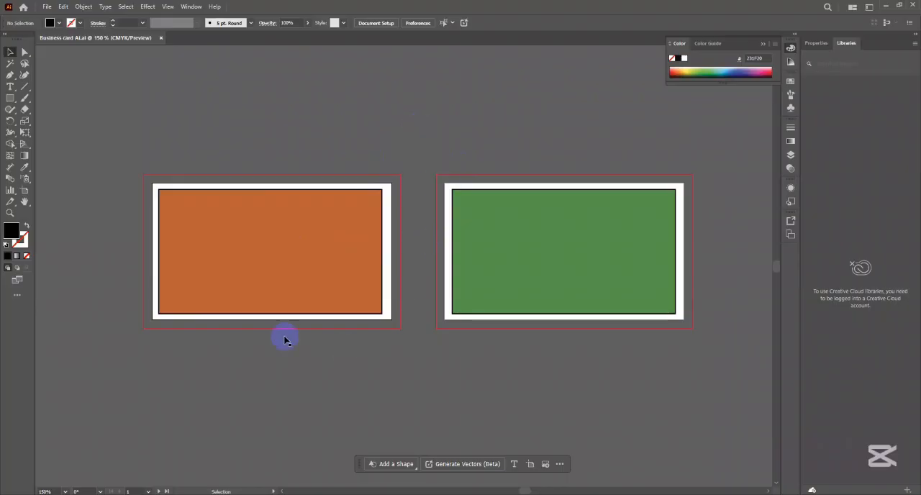
- Add a Lorem ipsum placeholder text on the orange rectangle of the first artboard and select it as an object
{"action": "left_click", "coordinate": [298, 291]}
{"action": "left_click", "coordinate": [350, 167]}
{"action": "left_click", "coordinate": [306, 218]}
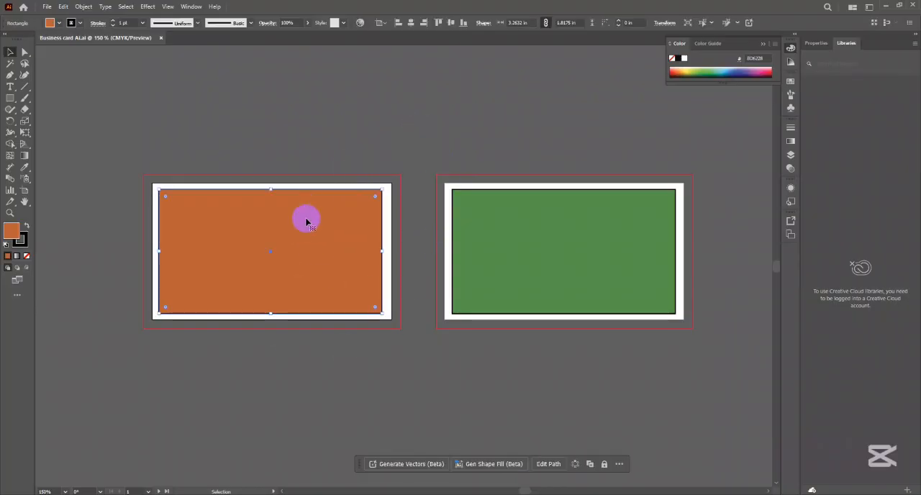
{"action": "left_click", "coordinate": [11, 87]}
{"action": "left_click", "coordinate": [247, 256]}
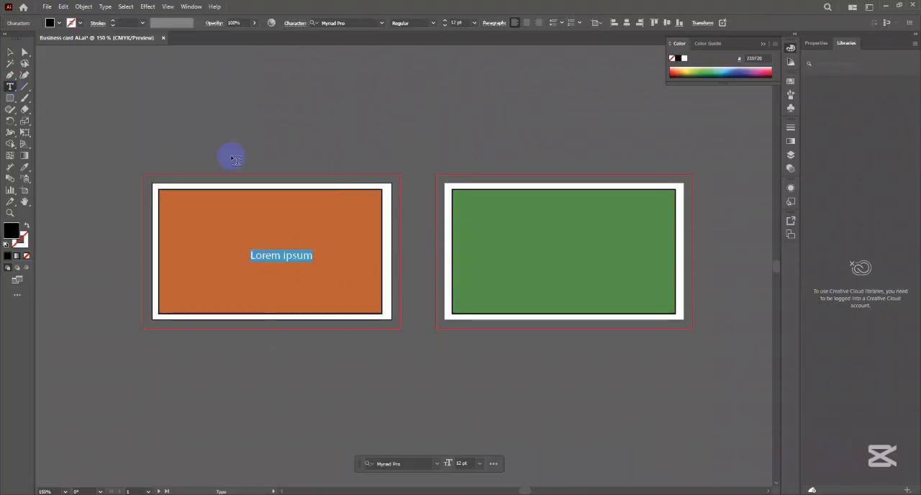
{"action": "left_click", "coordinate": [9, 53]}
{"action": "left_click", "coordinate": [130, 155]}
{"action": "left_click", "coordinate": [279, 259]}
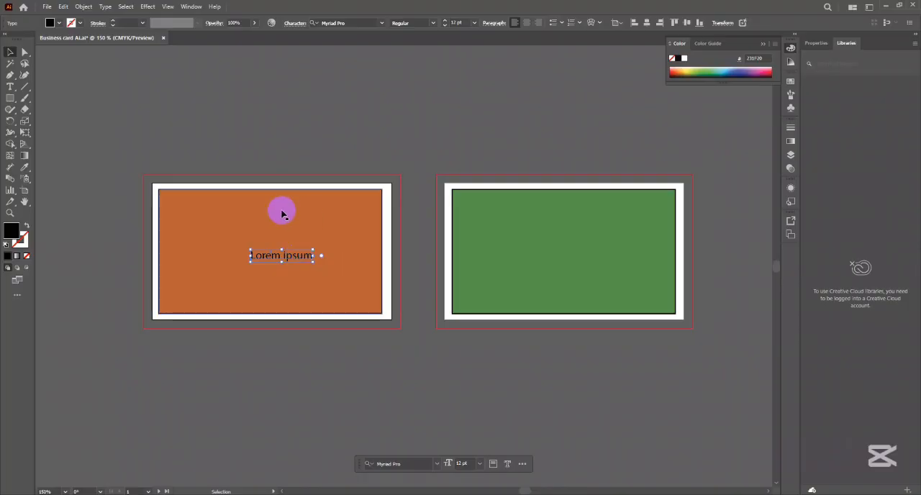
- Locate the Create Outlines command for the Lorem ipsum text among the type commands and the text's own context options
{"action": "left_click", "coordinate": [105, 6]}
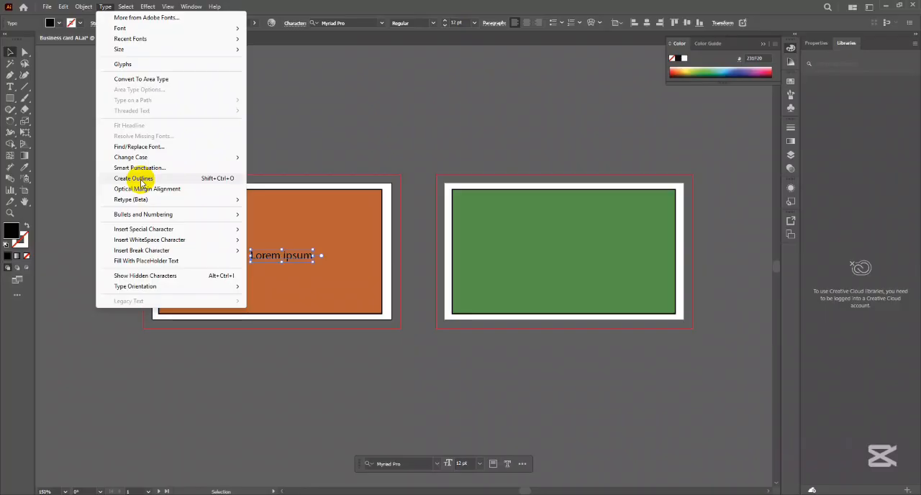
{"action": "left_click", "coordinate": [329, 200]}
{"action": "double_click", "coordinate": [294, 255]}
{"action": "right_click", "coordinate": [296, 257]}
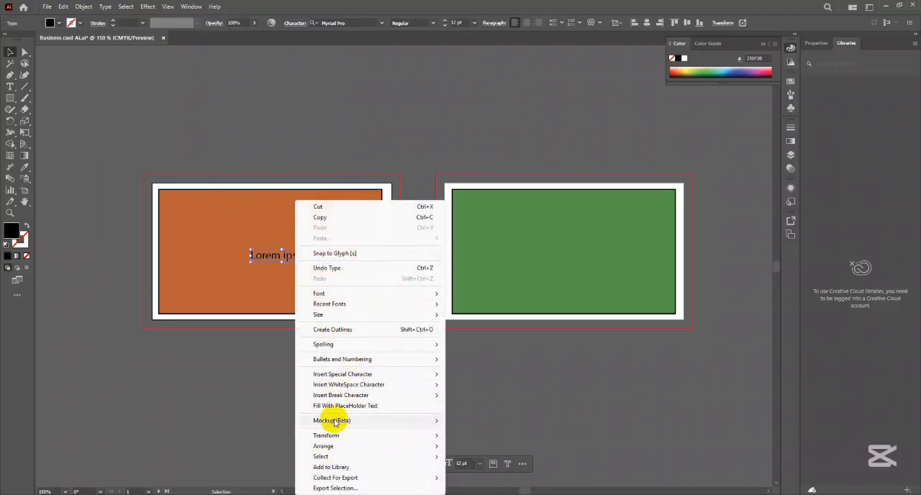
{"action": "left_click", "coordinate": [342, 331]}
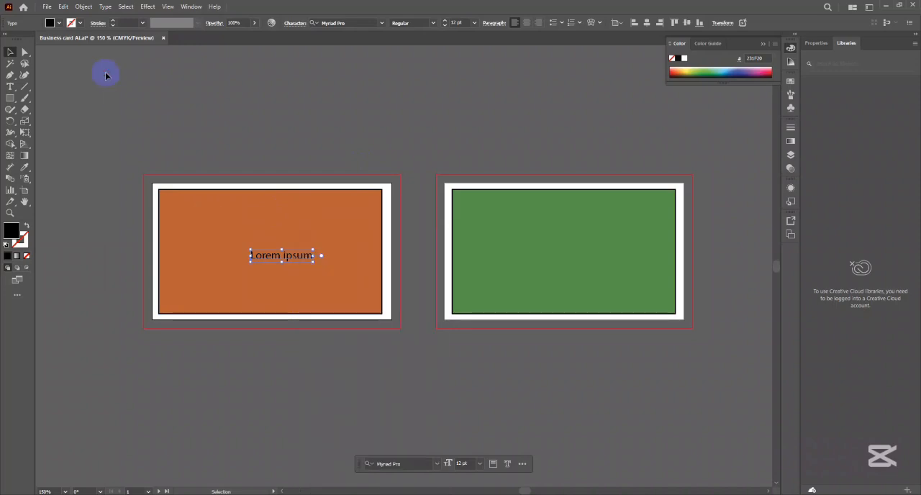
- Reselect the Lorem ipsum text and review the Expand command alongside Create Outlines for it
{"action": "left_click", "coordinate": [104, 72]}
{"action": "left_click", "coordinate": [283, 257]}
{"action": "left_click", "coordinate": [84, 7]}
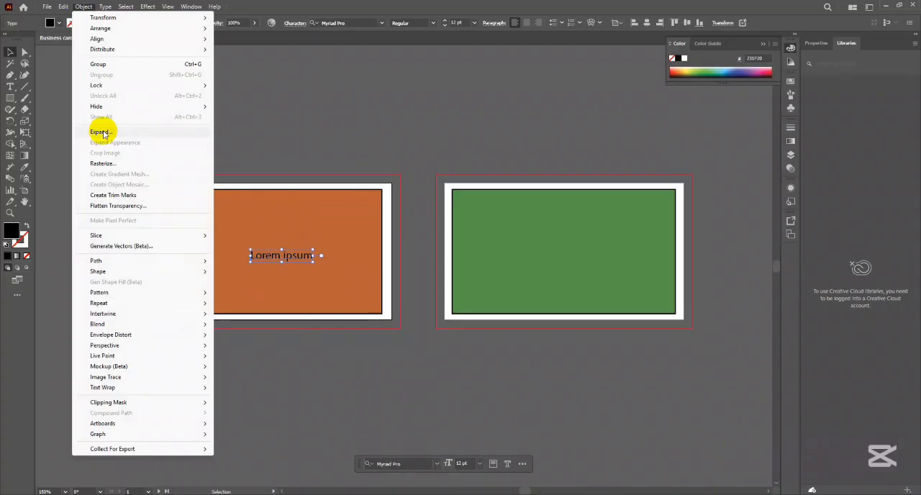
{"action": "left_click", "coordinate": [333, 127]}
{"action": "right_click", "coordinate": [302, 257]}
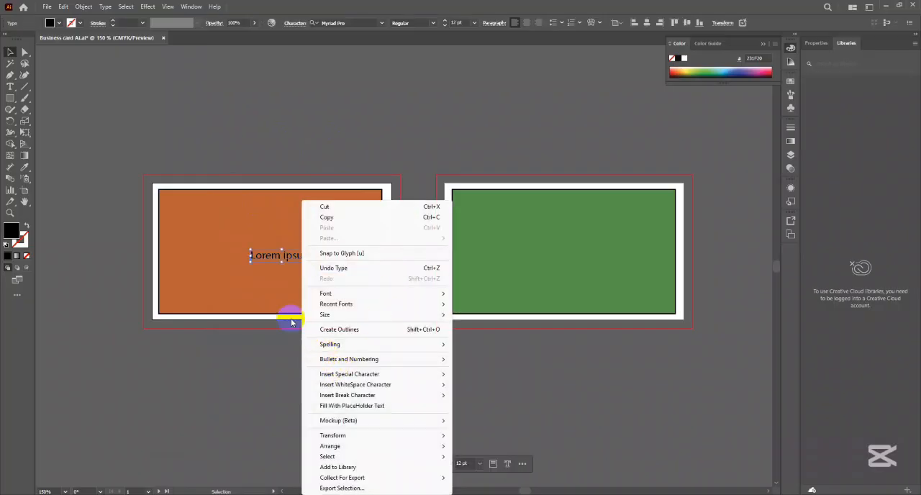
{"action": "left_click", "coordinate": [271, 257]}
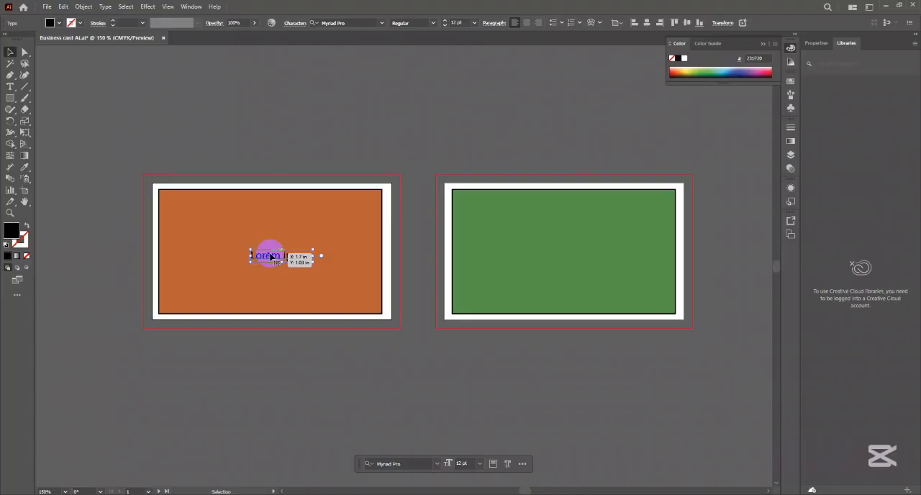
{"action": "left_click_drag", "start_coordinate": [271, 257], "coordinate": [274, 256]}
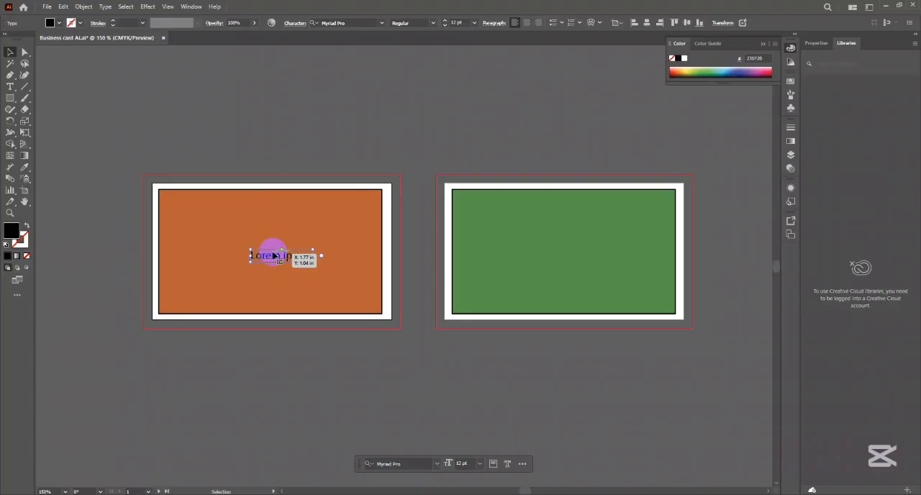
{"action": "left_click_drag", "start_coordinate": [274, 255], "coordinate": [294, 257]}
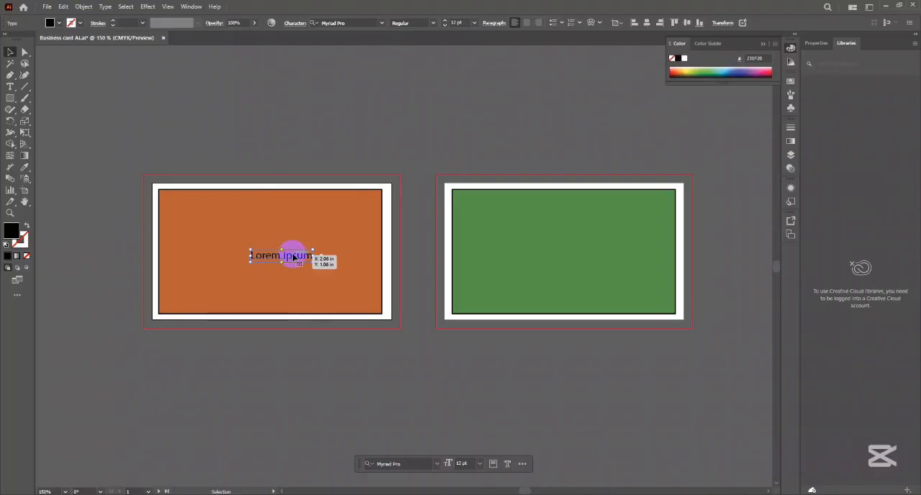
{"action": "left_click_drag", "start_coordinate": [294, 257], "coordinate": [294, 256]}
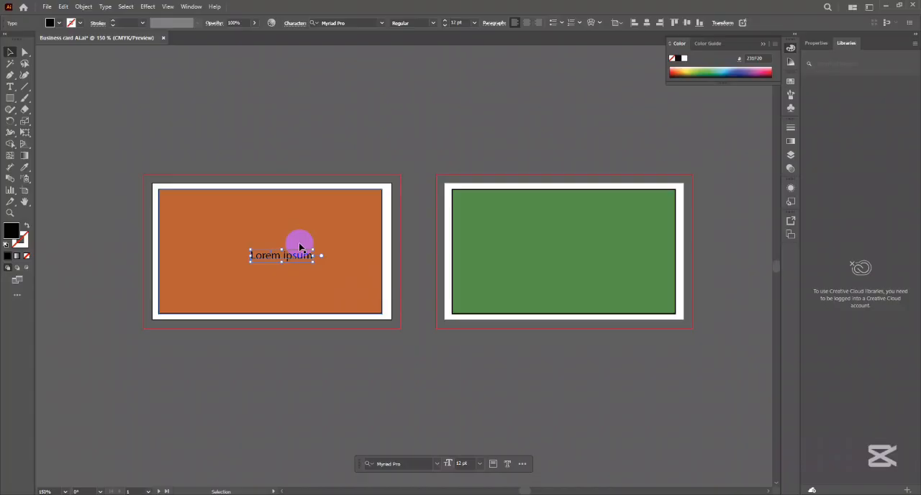
- Undo the recent edits back to before the extra rectangles and placeholder texts around the two artboards were deleted
{"action": "scroll", "coordinate": [300, 247], "scroll_direction": "up", "scroll_amount": 1}
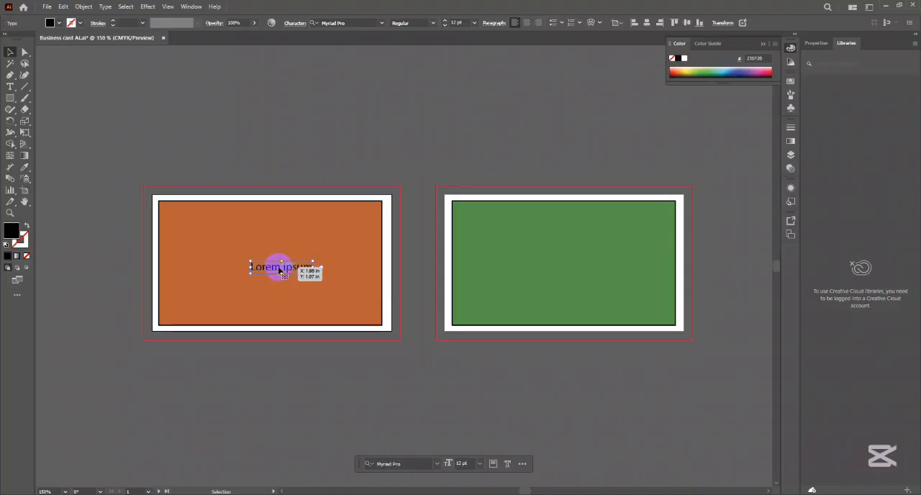
{"action": "key", "text": "ctrl+z"}
{"action": "key", "text": "ctrl+z"}
{"action": "key", "text": "ctrl+z"}
{"action": "key", "text": "ctrl+z"}
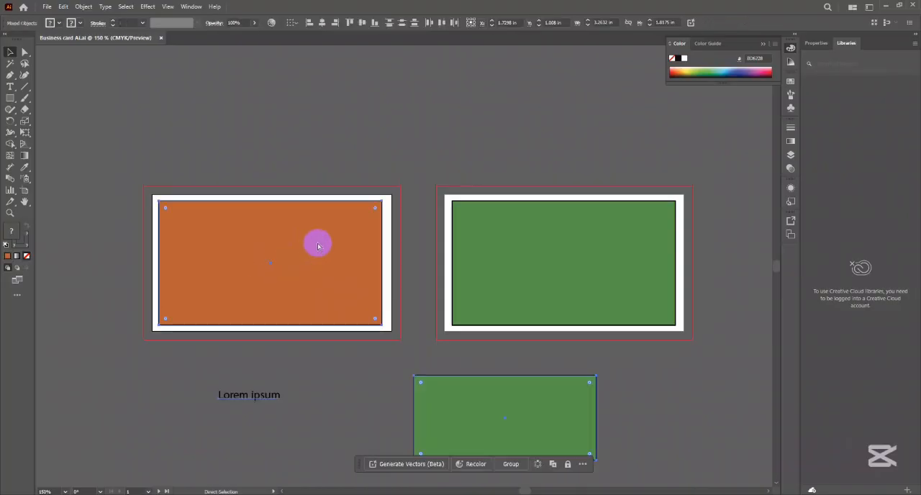
{"action": "key", "text": "ctrl+z"}
{"action": "key", "text": "ctrl+z"}
{"action": "key", "text": "ctrl+z"}
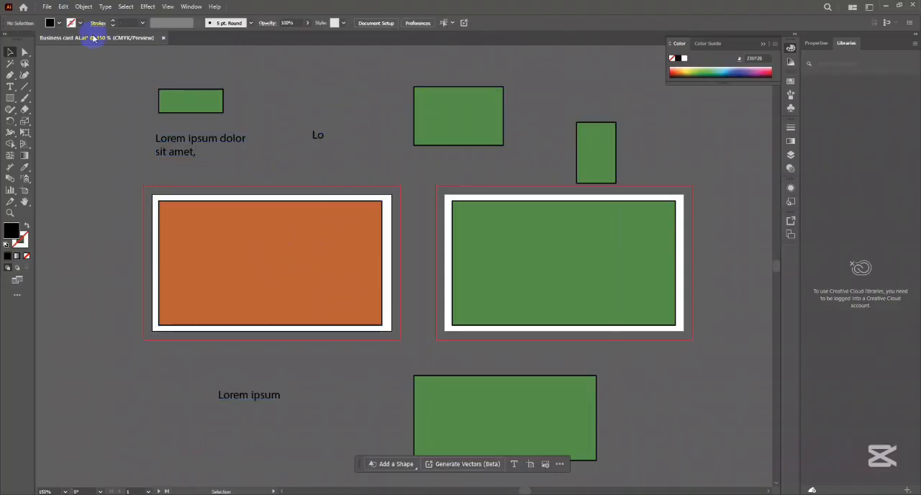
- Export all artboards to Downloads as JPEG (*.JPG) with the file name Business card
{"action": "left_click", "coordinate": [47, 7]}
{"action": "mouse_move", "coordinate": [80, 227]}
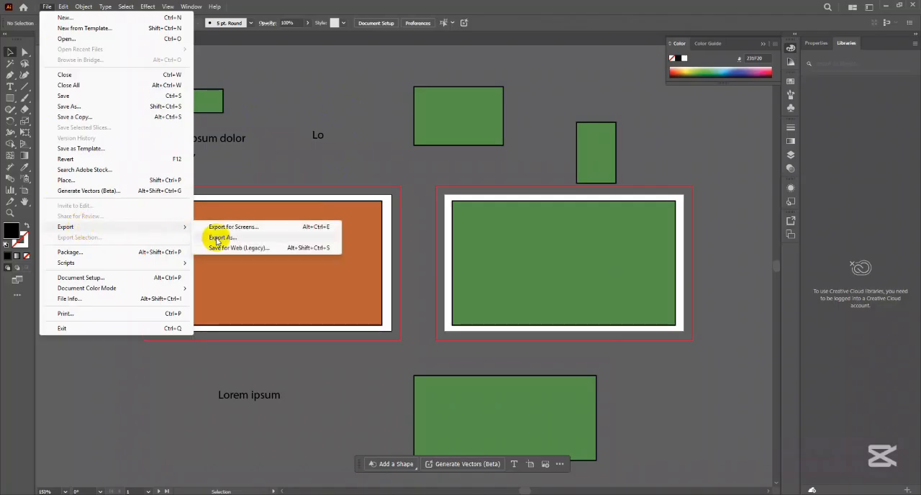
{"action": "left_click", "coordinate": [218, 239]}
{"action": "left_click", "coordinate": [108, 383]}
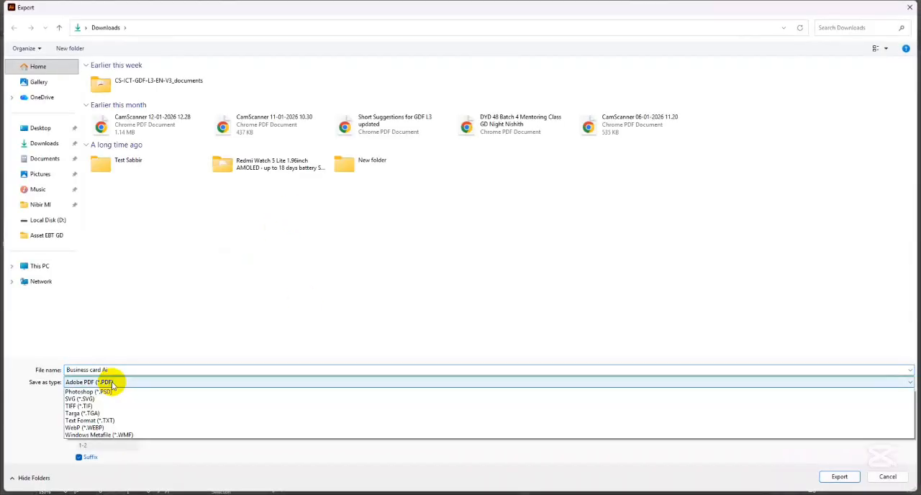
{"action": "left_click", "coordinate": [103, 436]}
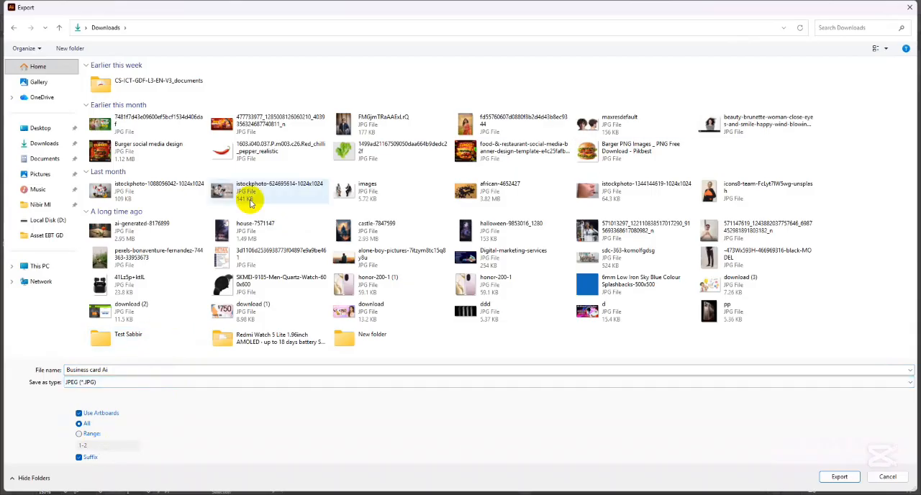
{"action": "left_click", "coordinate": [58, 144]}
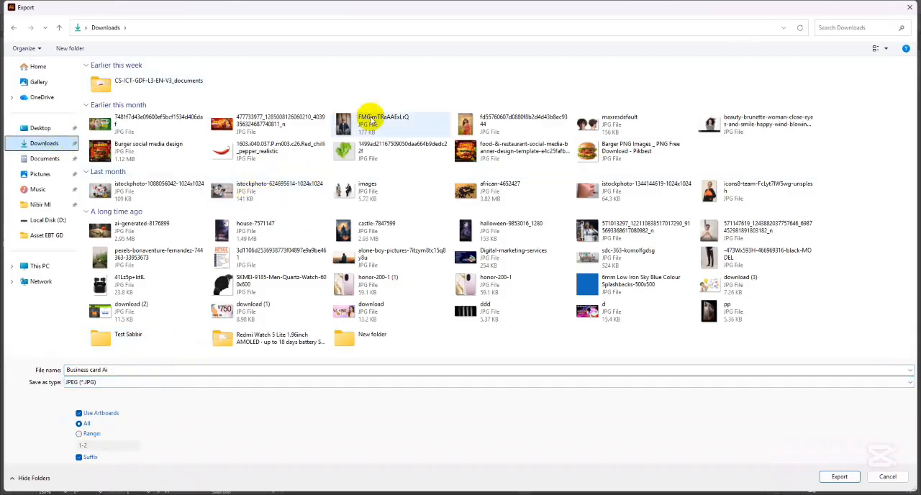
{"action": "left_click", "coordinate": [377, 367]}
{"action": "left_click", "coordinate": [378, 371]}
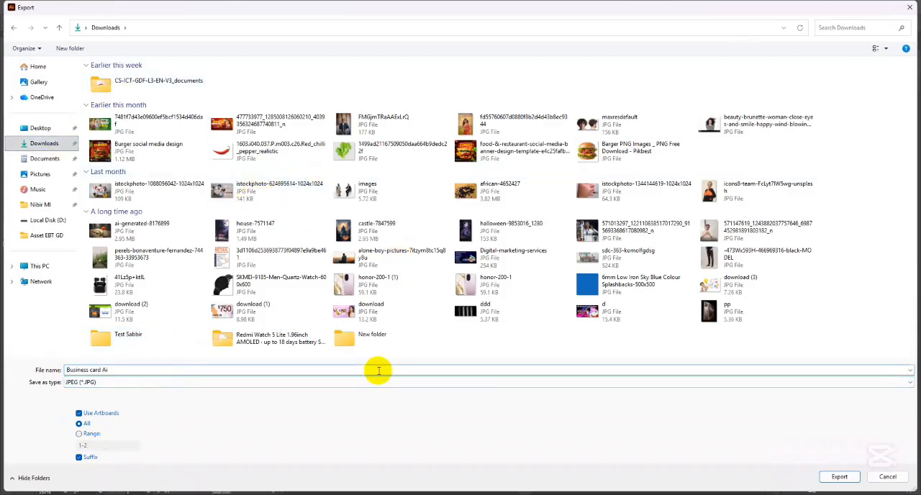
{"action": "left_click", "coordinate": [852, 478]}
- Set the JPEG color model to CMYK and the resolution to High (300 ppi), and complete the export
{"action": "left_click", "coordinate": [437, 236]}
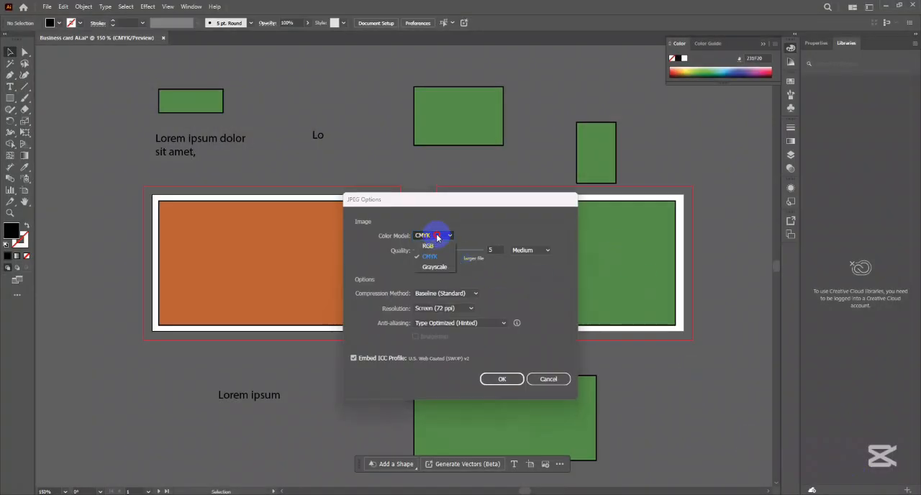
{"action": "left_click", "coordinate": [430, 257]}
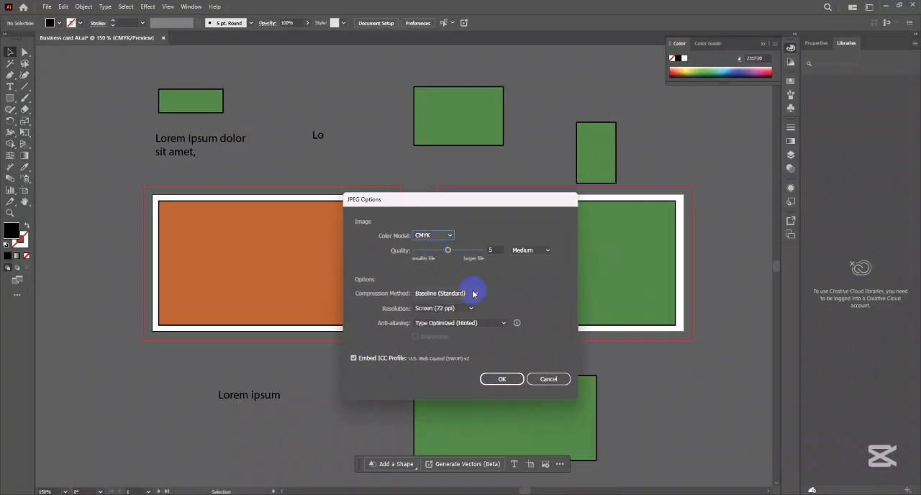
{"action": "left_click", "coordinate": [445, 310]}
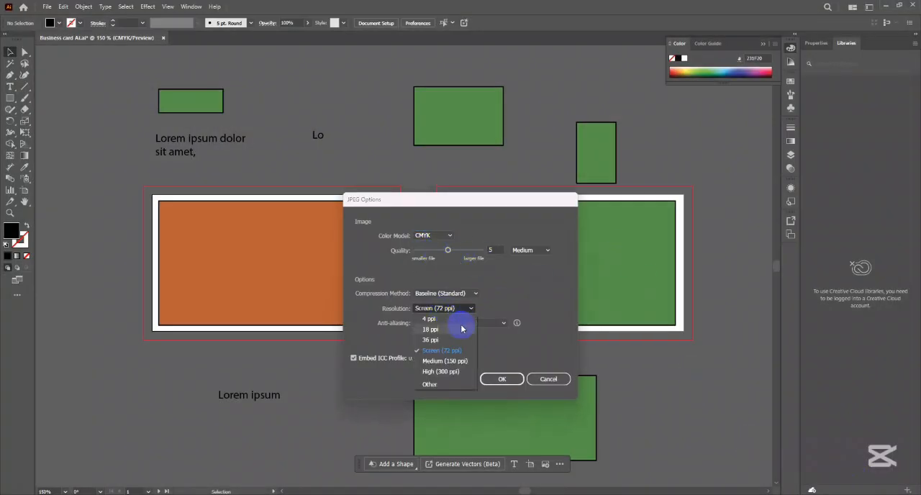
{"action": "left_click", "coordinate": [447, 373]}
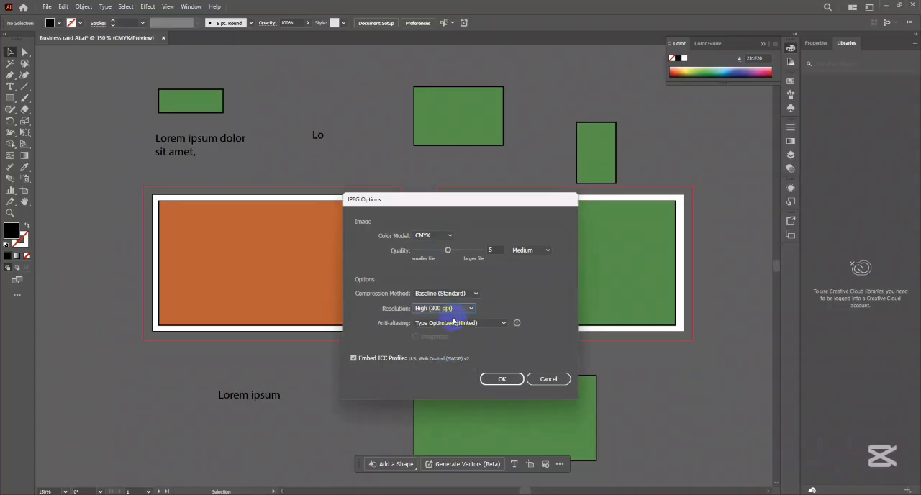
{"action": "left_click", "coordinate": [504, 380]}
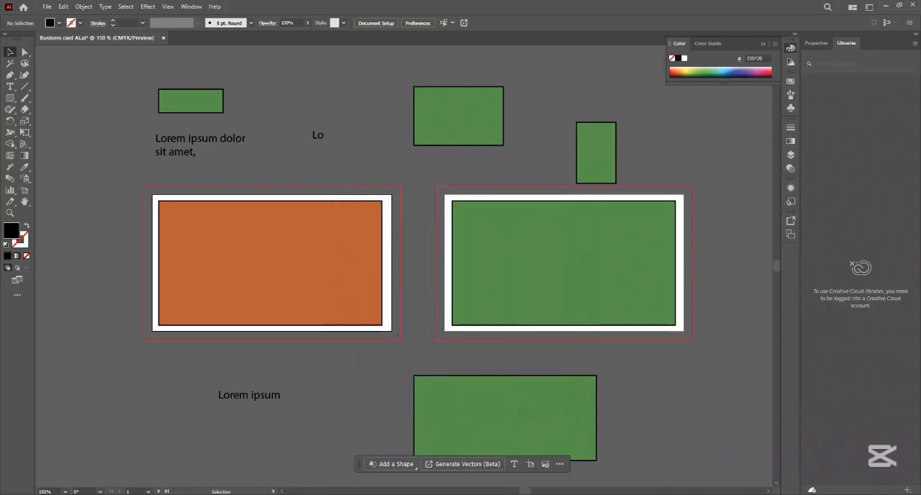
- Open the Downloads folder in File Explorer, inspect the exported Business card-01 and Business card-02 JPEGs, and return to the Illustrator document
{"action": "key", "text": "super+d"}
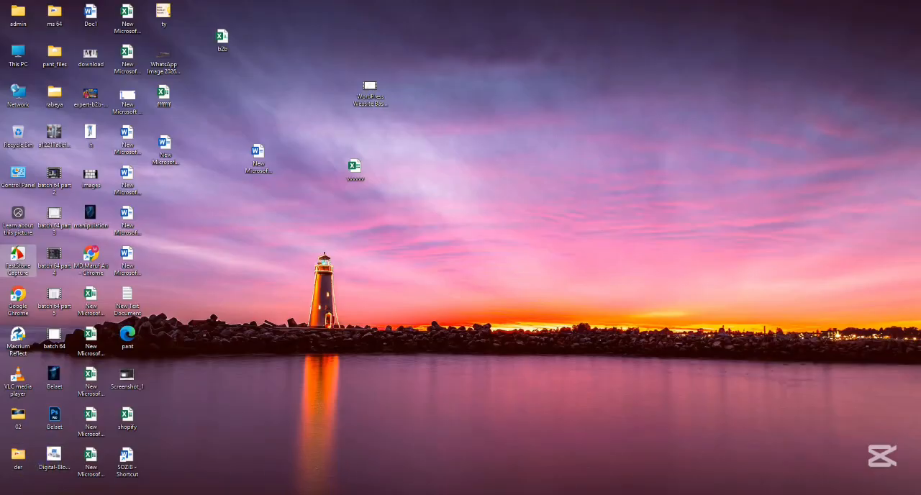
{"action": "double_click", "coordinate": [16, 14]}
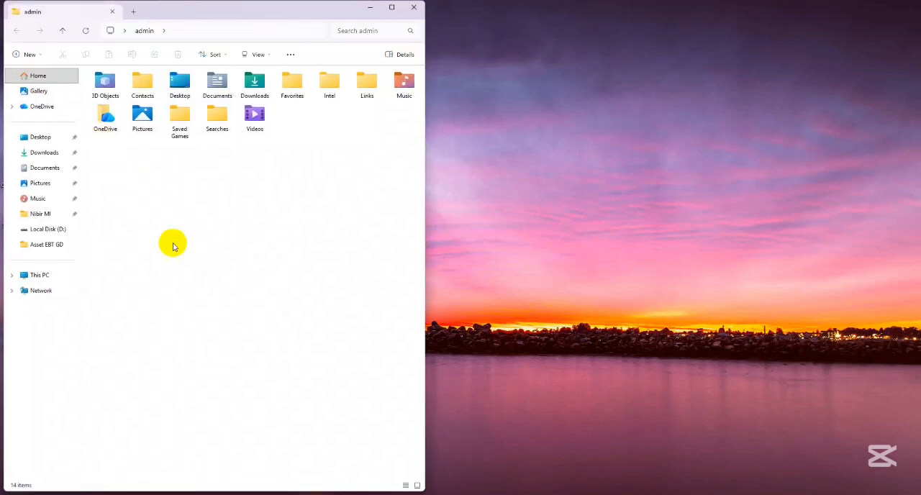
{"action": "left_click", "coordinate": [45, 153]}
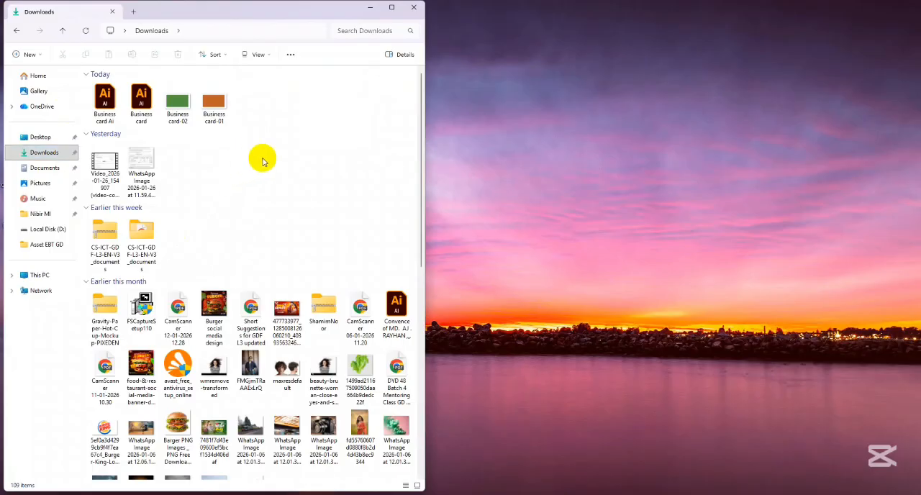
{"action": "left_click", "coordinate": [139, 167]}
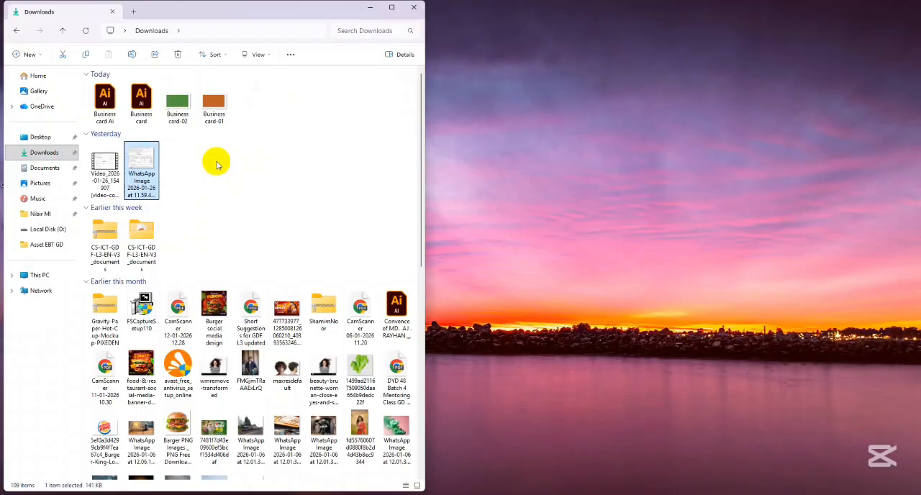
{"action": "left_click", "coordinate": [180, 110]}
{"action": "left_click", "coordinate": [214, 113]}
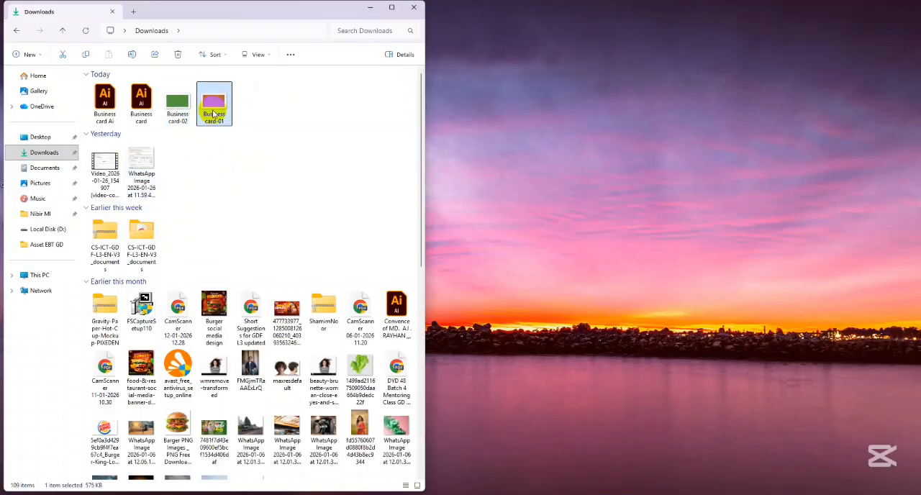
{"action": "left_click", "coordinate": [179, 109]}
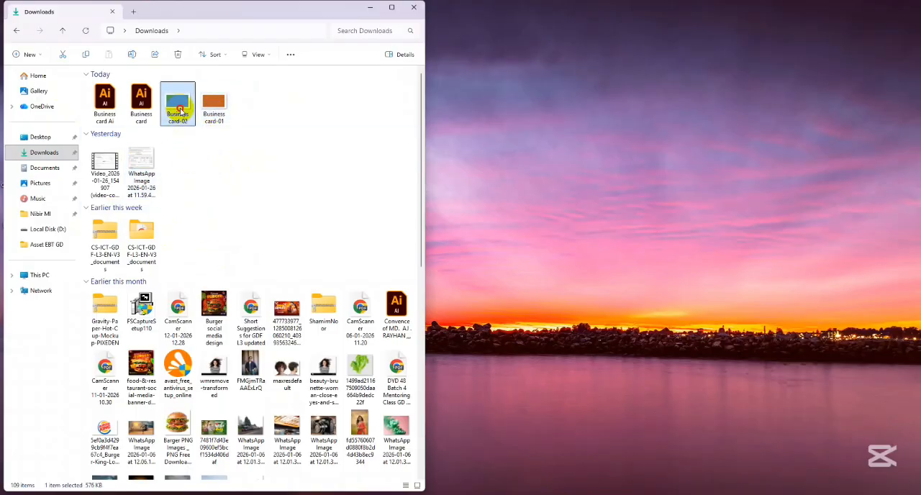
{"action": "left_click", "coordinate": [413, 8]}
{"action": "left_click", "coordinate": [500, 492]}
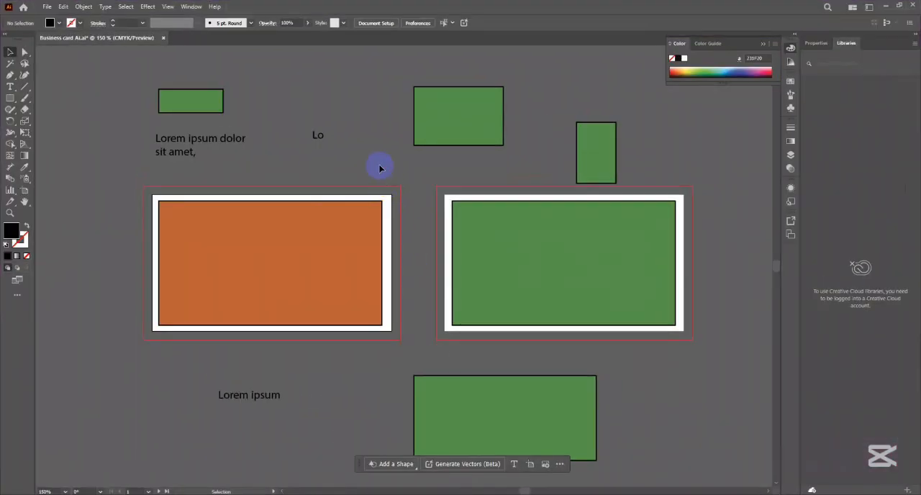
- Delete the second artboard, Artboard 1 copy, leaving its green rectangle on the canvas, and return to the Selection tool
{"action": "left_click", "coordinate": [24, 190]}
{"action": "left_click", "coordinate": [502, 245]}
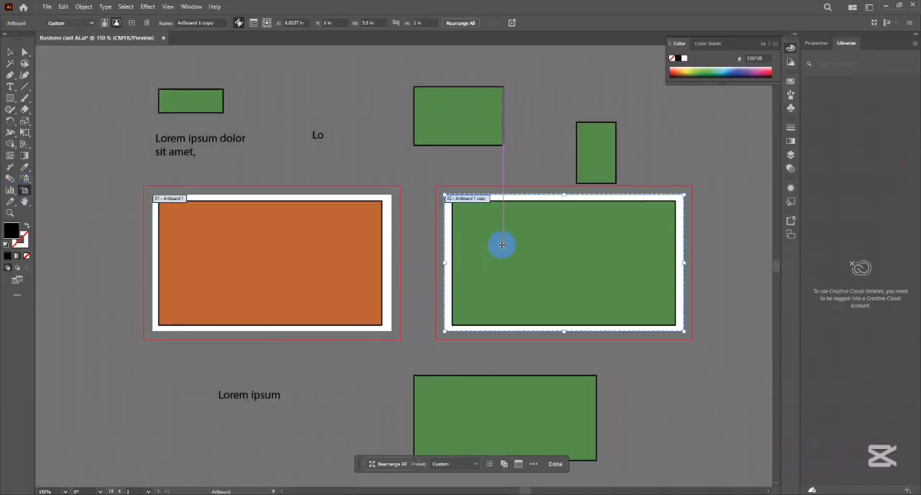
{"action": "key", "text": "Delete"}
{"action": "left_click", "coordinate": [10, 52]}
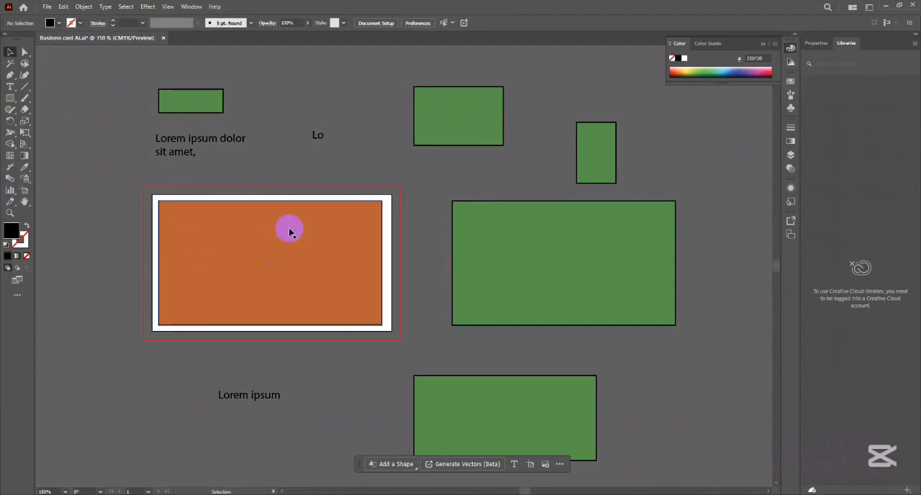
- Export the document to Downloads as JPEG (*.JPG) named Business card dd with Use Artboards off, accepting the JPEG options
{"action": "left_click", "coordinate": [47, 6]}
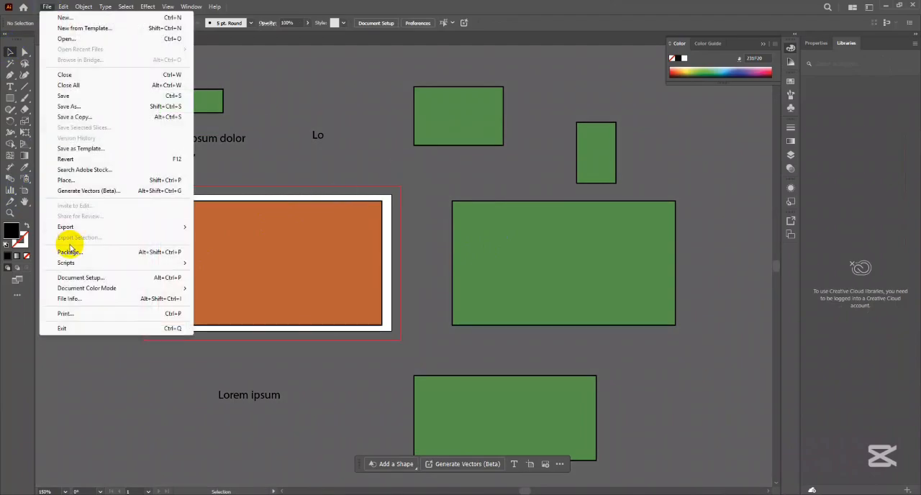
{"action": "mouse_move", "coordinate": [68, 227]}
{"action": "left_click", "coordinate": [218, 238]}
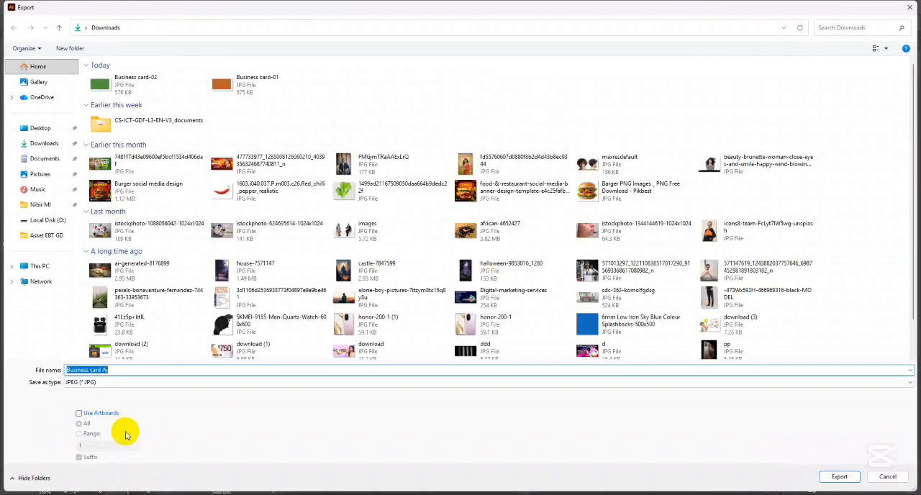
{"action": "left_click", "coordinate": [131, 370]}
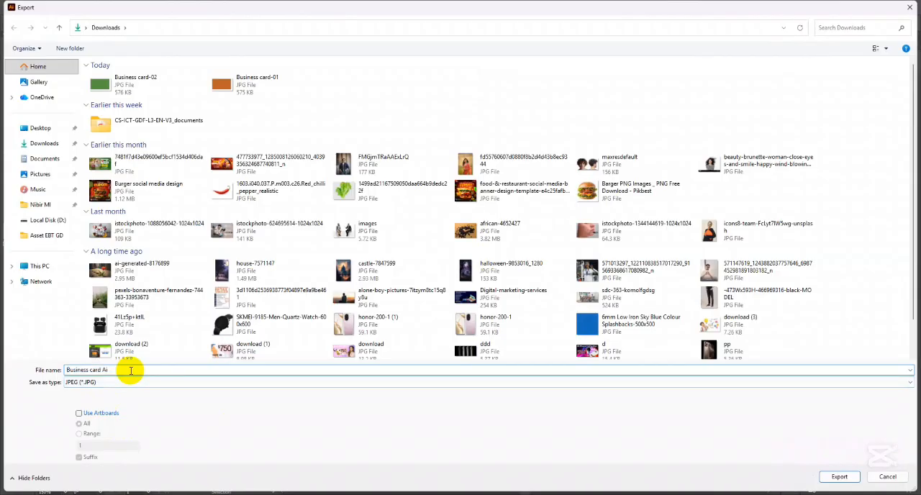
{"action": "key", "text": "BackSpace"}
{"action": "key", "text": "BackSpace"}
{"action": "type", "text": "dd"}
{"action": "left_click", "coordinate": [831, 478]}
{"action": "left_click", "coordinate": [504, 379]}
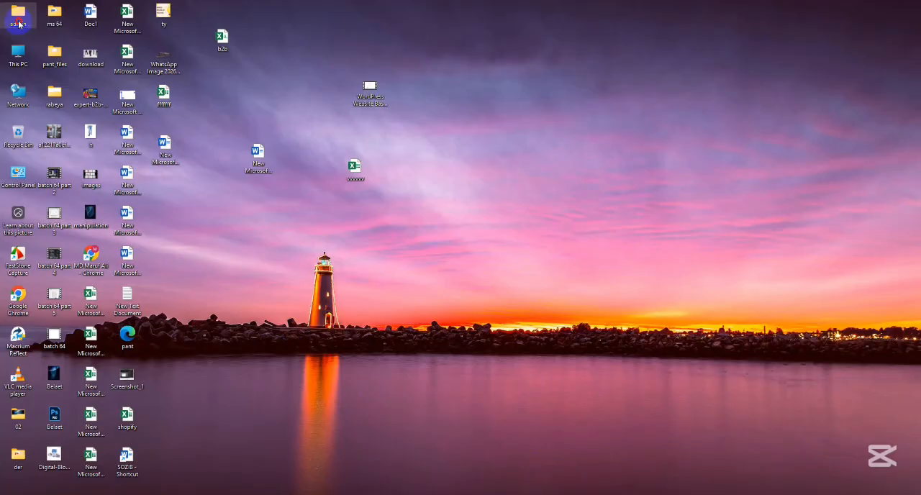
- Switch to the Downloads folder, open Business card dd.jpg to examine which objects it includes, and close the image
{"action": "double_click", "coordinate": [16, 22]}
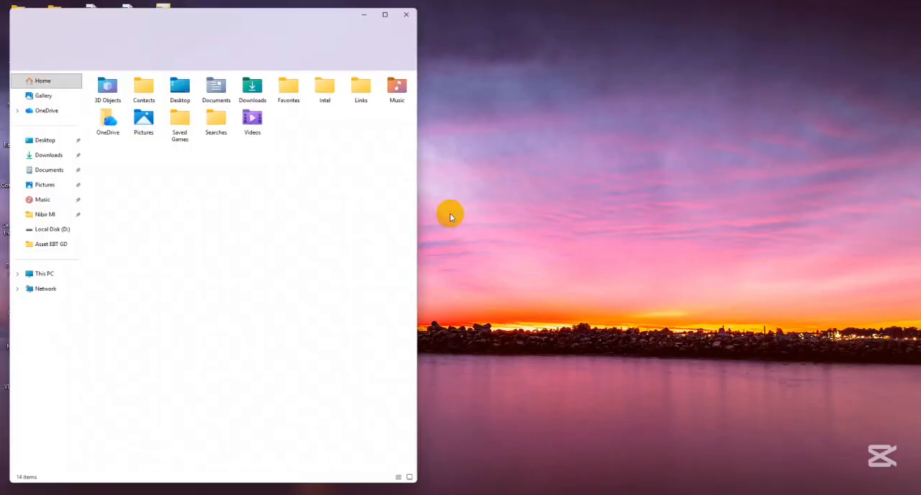
{"action": "left_click", "coordinate": [42, 151]}
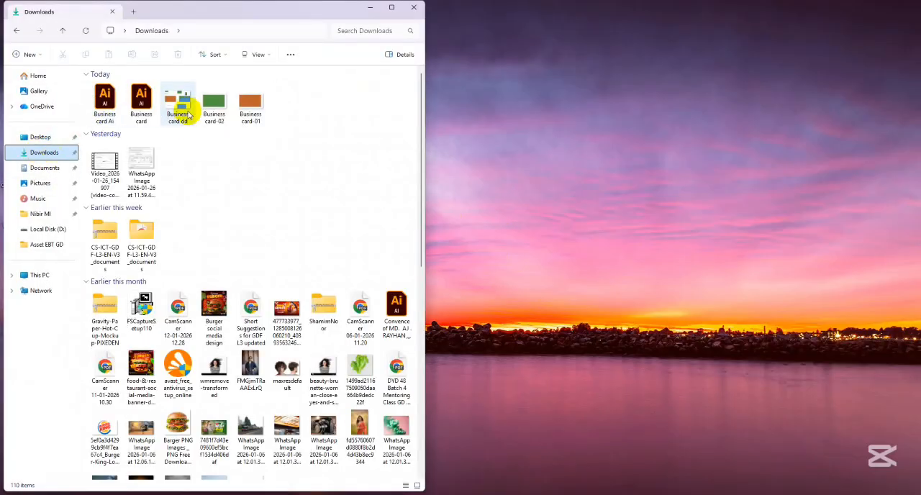
{"action": "left_click", "coordinate": [184, 106]}
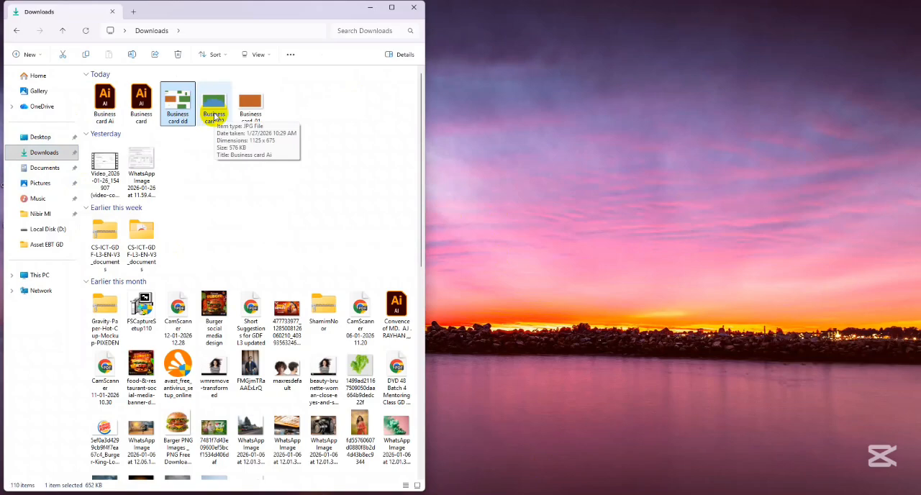
{"action": "double_click", "coordinate": [180, 104]}
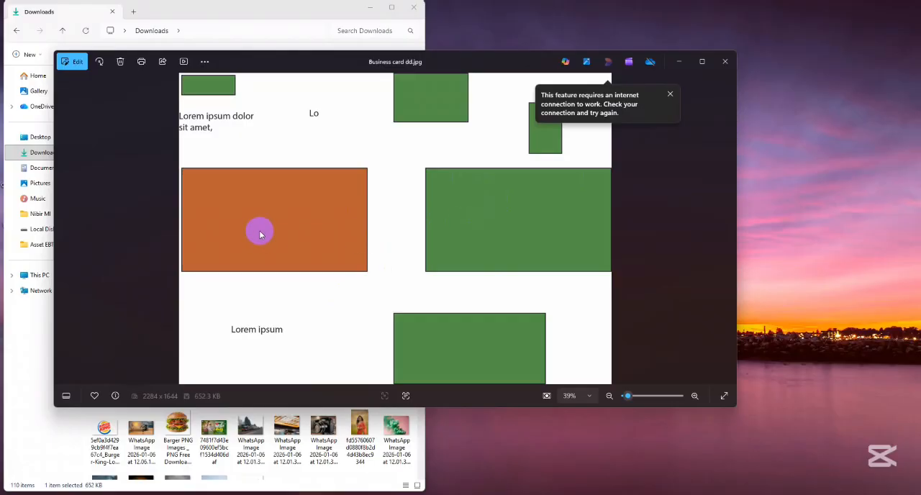
{"action": "left_click", "coordinate": [725, 61]}
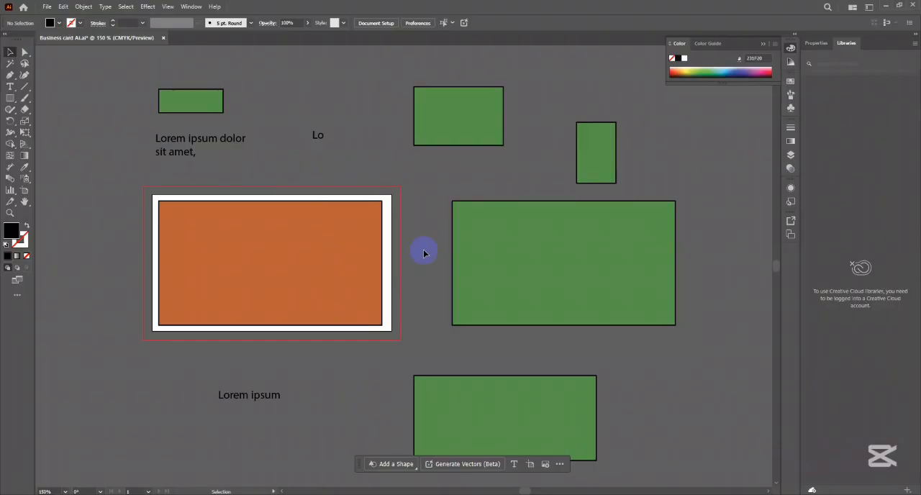
- Try moving the large green rectangle down over the lower one, and undo the move
{"action": "left_click", "coordinate": [495, 284]}
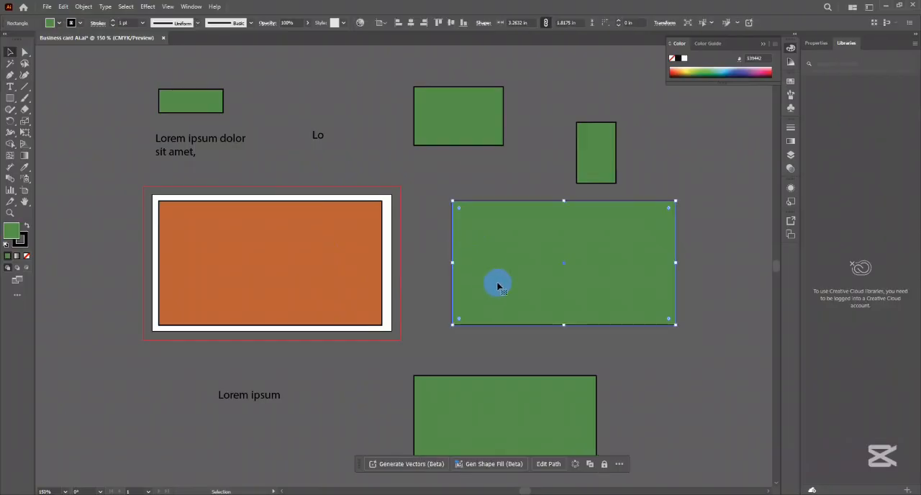
{"action": "left_click_drag", "start_coordinate": [553, 245], "coordinate": [568, 313]}
{"action": "left_click", "coordinate": [513, 225]}
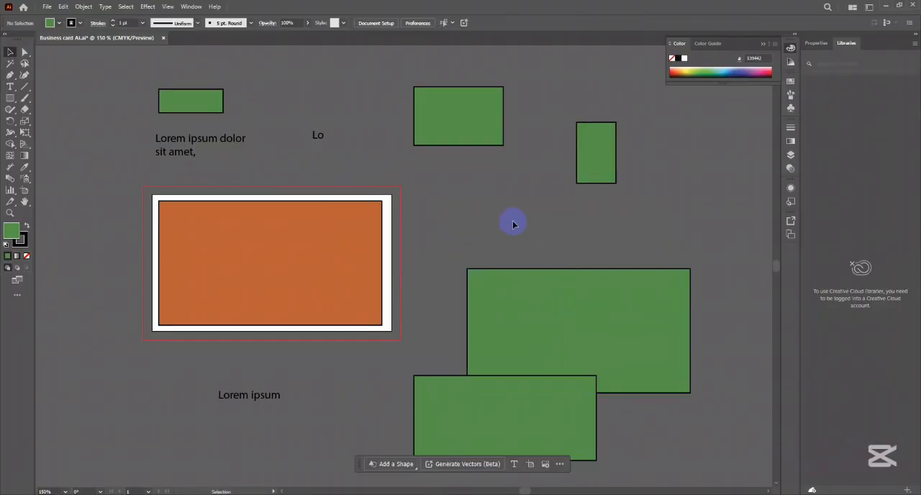
{"action": "key", "text": "ctrl+z"}
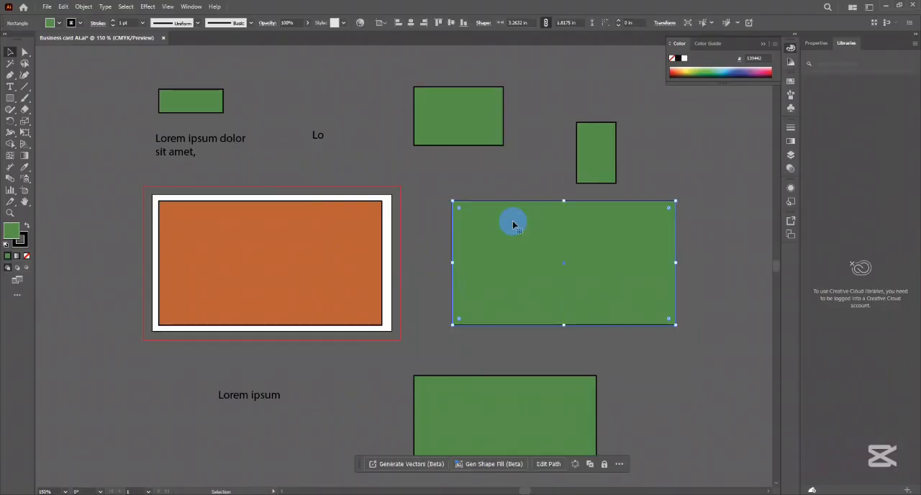
{"action": "left_click", "coordinate": [496, 171]}
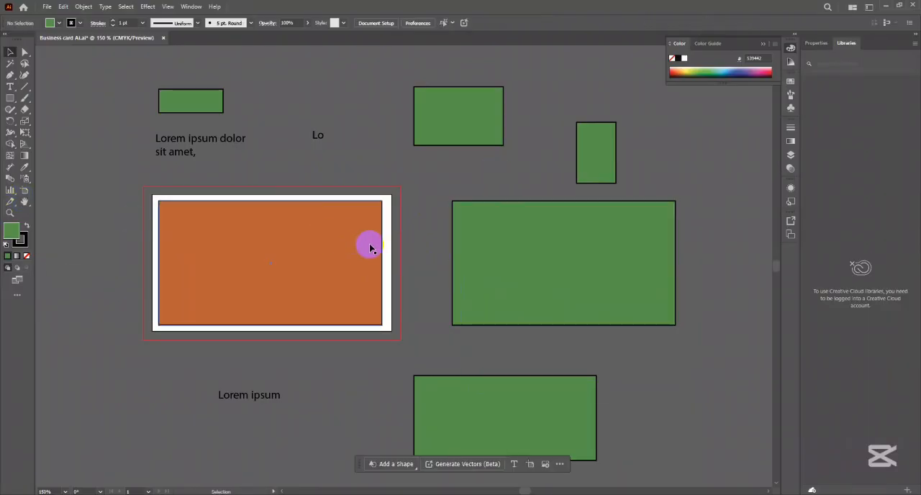
{"action": "left_click", "coordinate": [10, 52]}
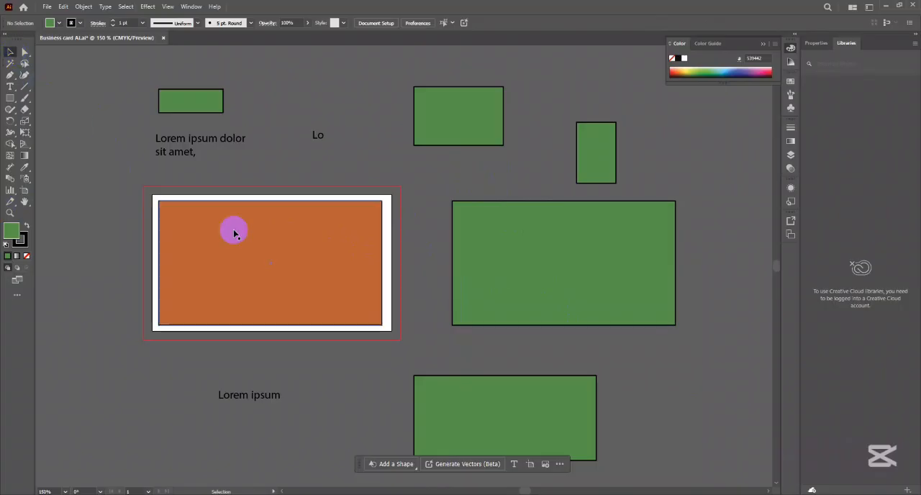
- Move the large green rectangle around outside the artboard and place it level with the orange rectangle
{"action": "left_click", "coordinate": [573, 258]}
{"action": "mouse_move", "coordinate": [572, 258]}
{"action": "left_mouse_down"}
{"action": "mouse_move", "coordinate": [598, 251]}
{"action": "mouse_move", "coordinate": [579, 257]}
{"action": "left_mouse_up"}
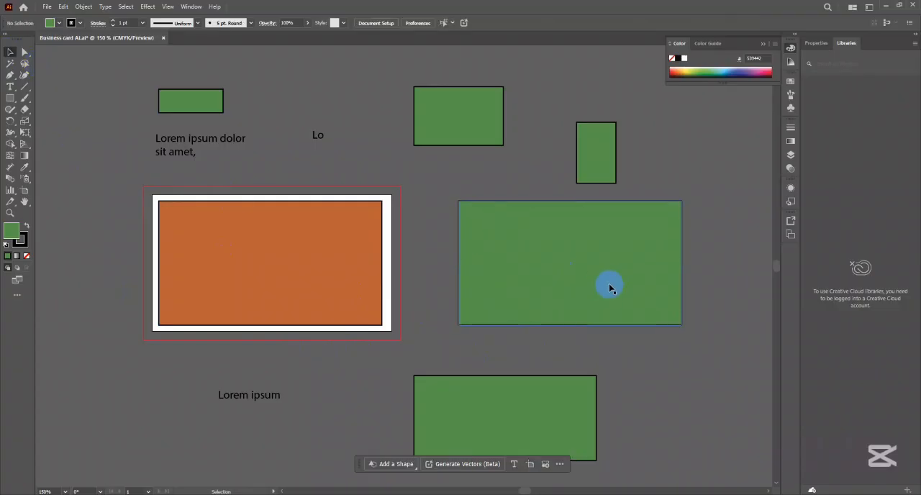
{"action": "left_click_drag", "start_coordinate": [609, 281], "coordinate": [700, 348]}
{"action": "left_click_drag", "start_coordinate": [643, 344], "coordinate": [530, 269]}
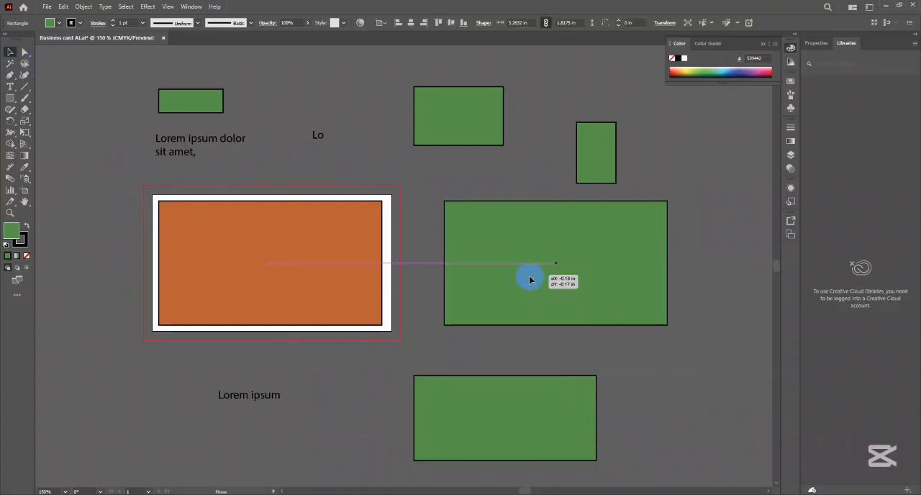
- Export all artboards to Downloads as JPEG named Business card rere with Use Artboards on, accepting CMYK and High (300 ppi)
{"action": "left_click", "coordinate": [47, 6]}
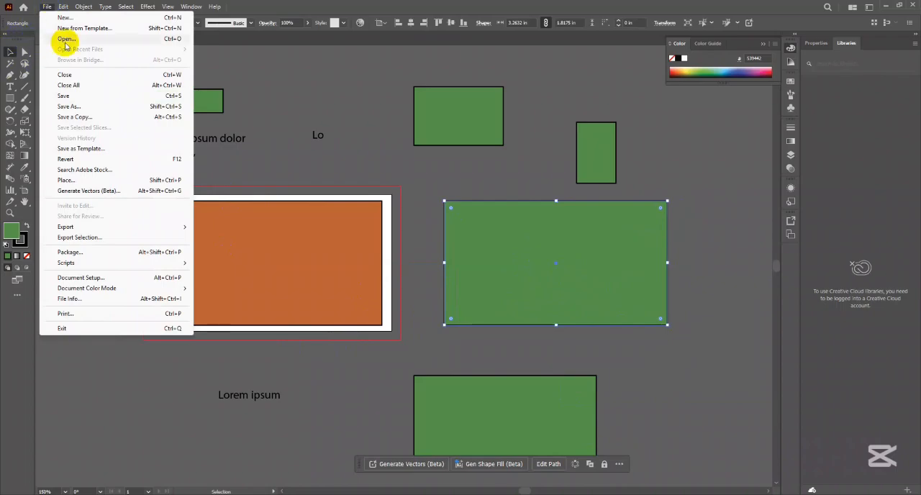
{"action": "mouse_move", "coordinate": [72, 228]}
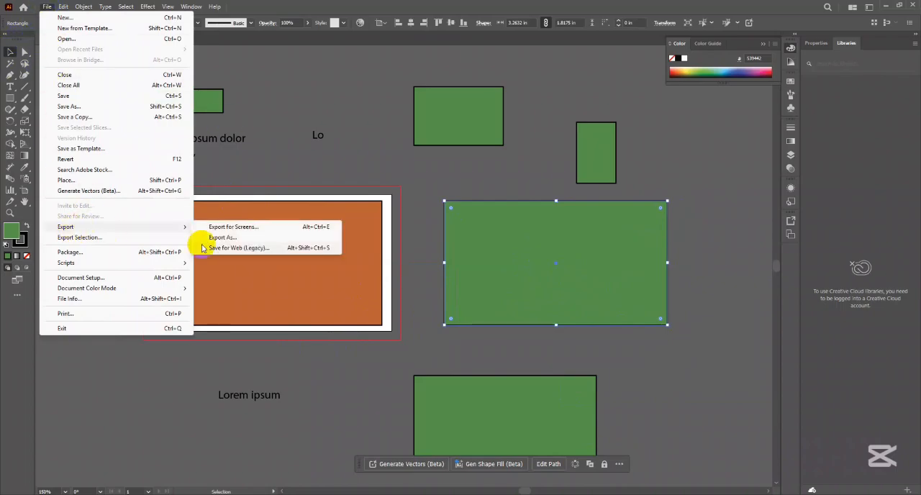
{"action": "left_click", "coordinate": [235, 240]}
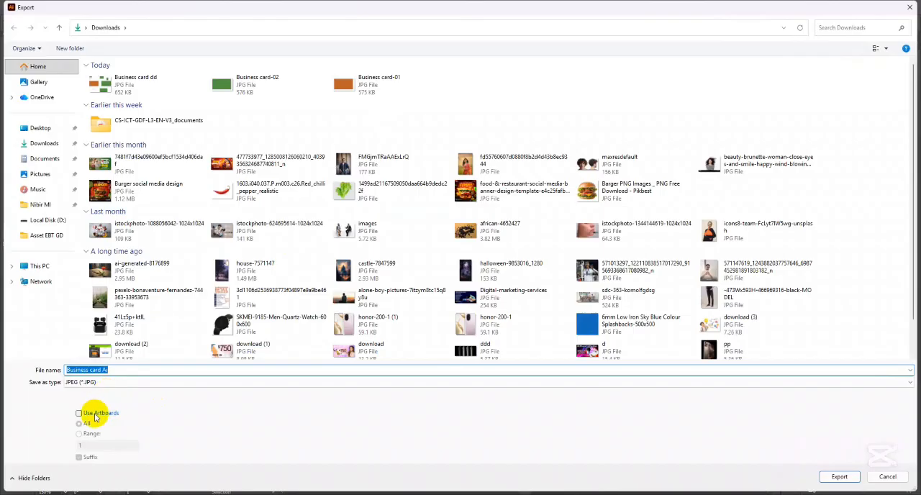
{"action": "left_click", "coordinate": [96, 414]}
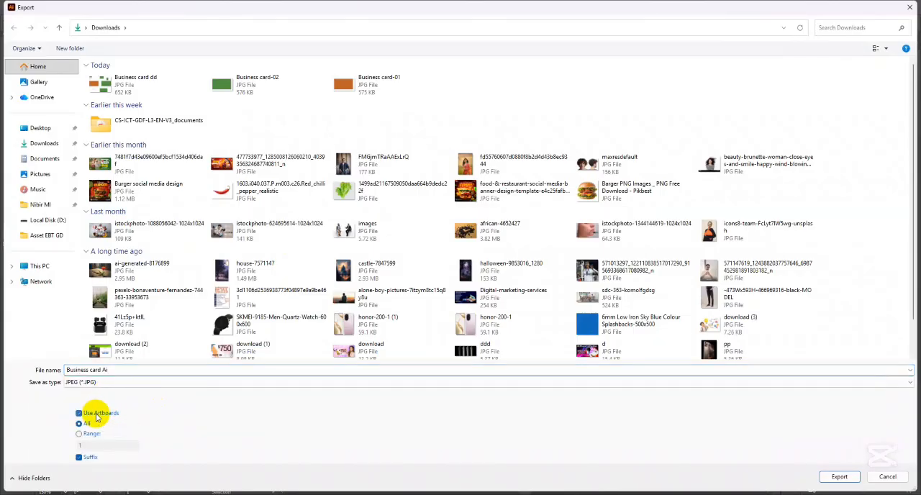
{"action": "left_click", "coordinate": [130, 372]}
{"action": "left_click", "coordinate": [152, 374]}
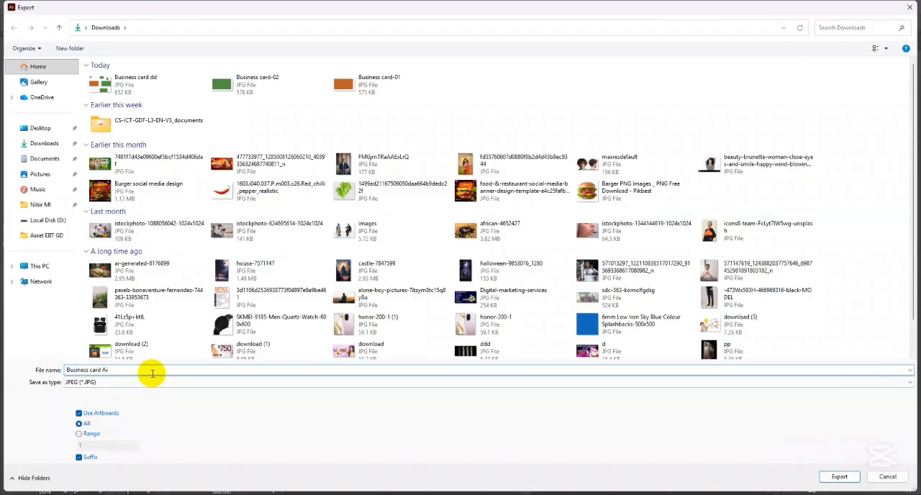
{"action": "key", "text": "BackSpace"}
{"action": "key", "text": "BackSpace"}
{"action": "type", "text": "rere"}
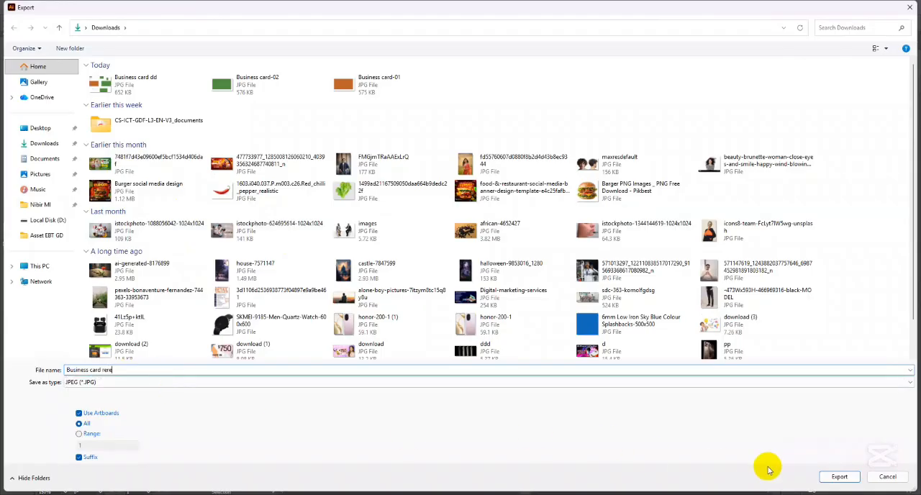
{"action": "left_click", "coordinate": [840, 477]}
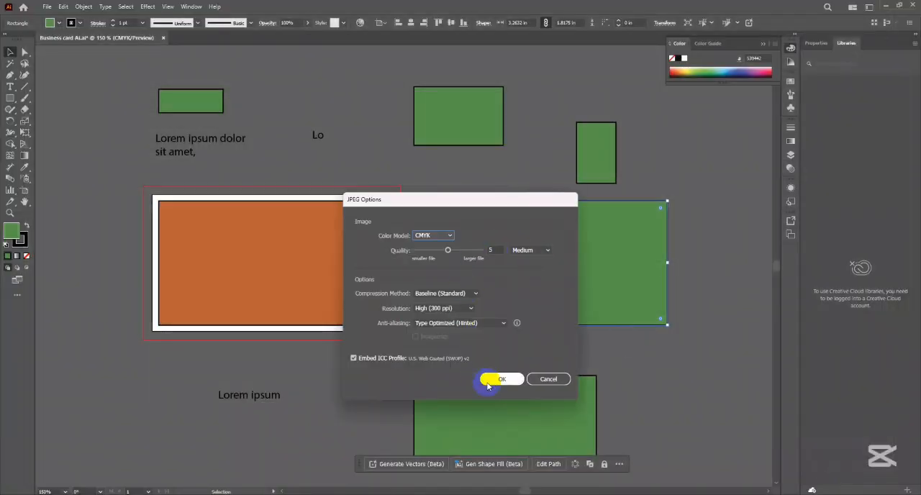
{"action": "left_click", "coordinate": [489, 380]}
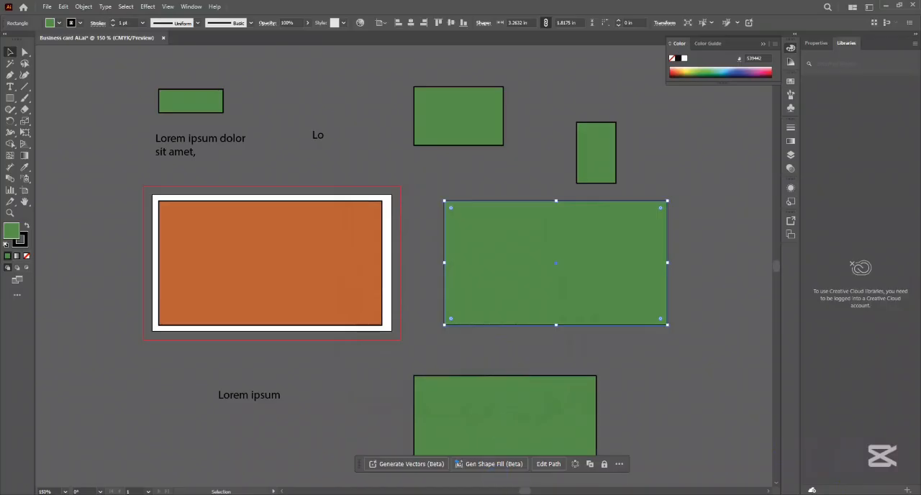
- Switch to the Downloads folder, examine the Business card rere-01, Business card-01 and Business card-02 images, and return to Illustrator with nothing selected
{"action": "key", "text": "alt+Tab"}
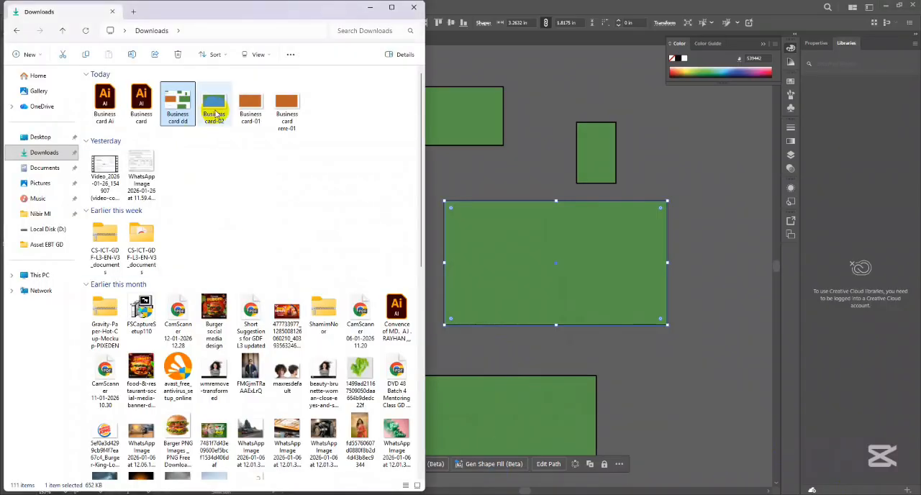
{"action": "left_click", "coordinate": [280, 113]}
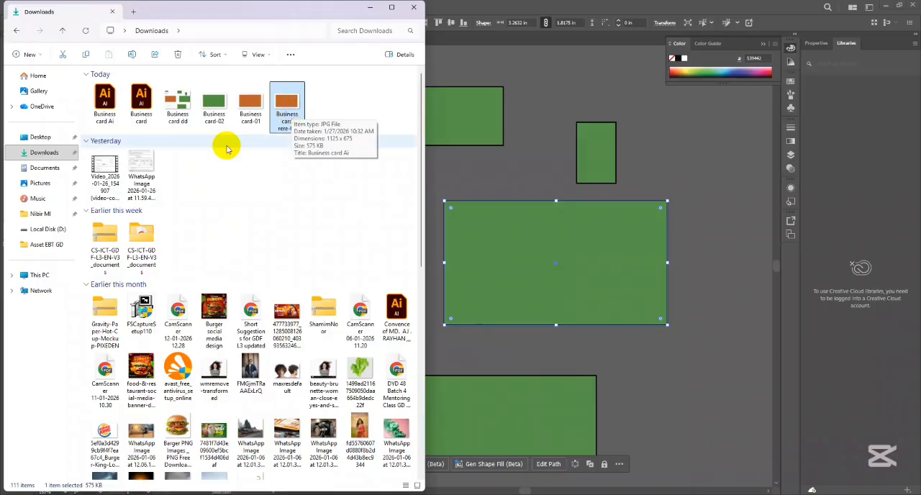
{"action": "left_click", "coordinate": [242, 115]}
{"action": "left_click", "coordinate": [218, 107]}
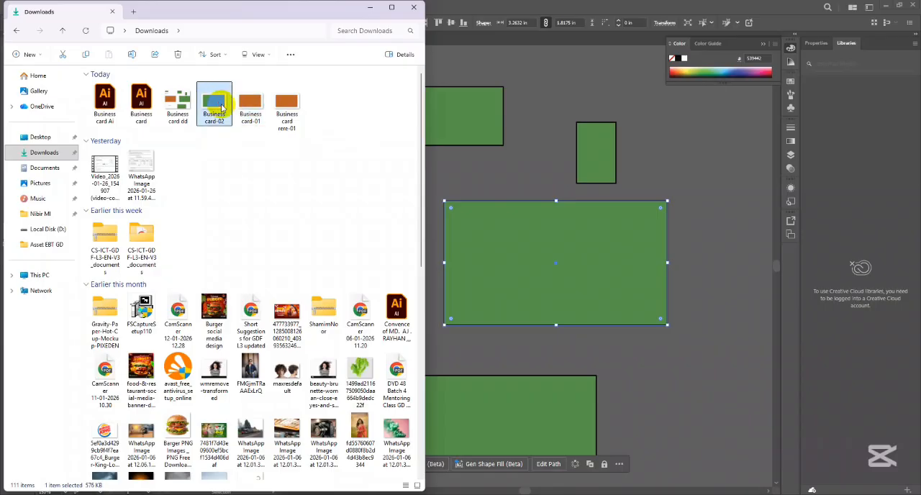
{"action": "left_click", "coordinate": [214, 167]}
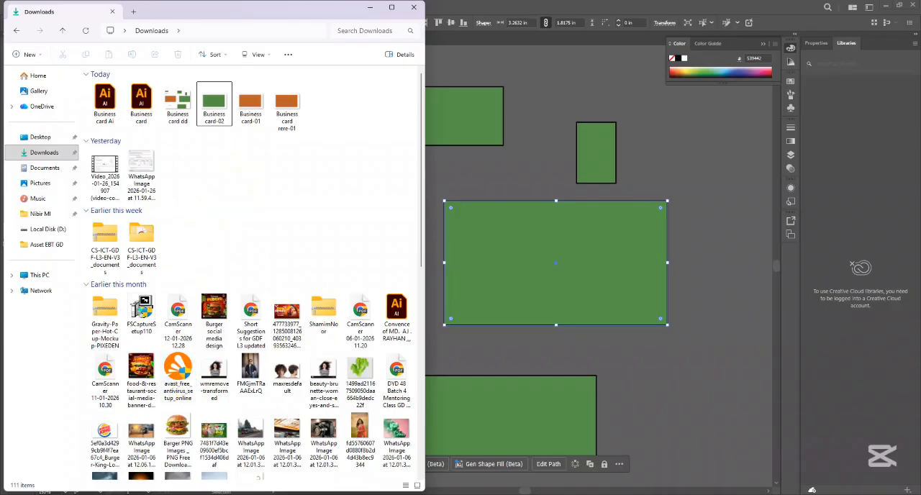
{"action": "key", "text": "alt+Tab"}
{"action": "left_click", "coordinate": [427, 245]}
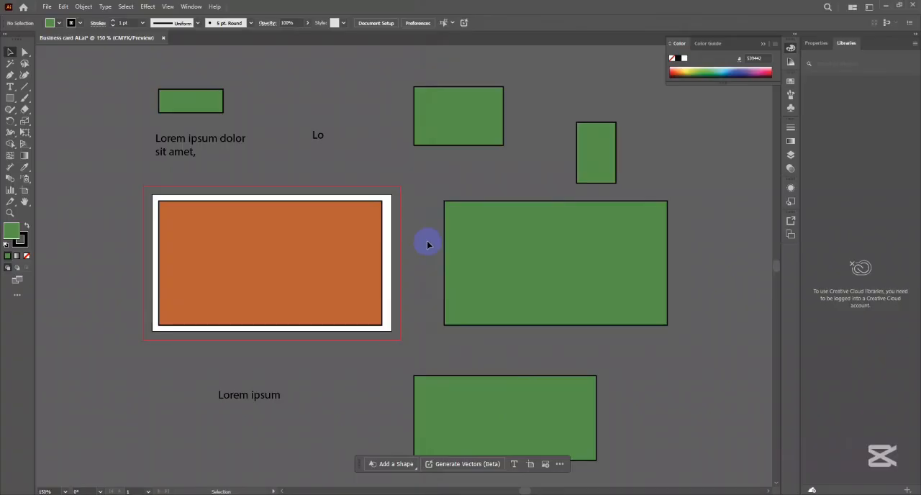
- Select all the rectangles and texts on and around the artboard, and clear the selection
{"action": "scroll", "coordinate": [425, 250], "scroll_direction": "down", "scroll_amount": 4}
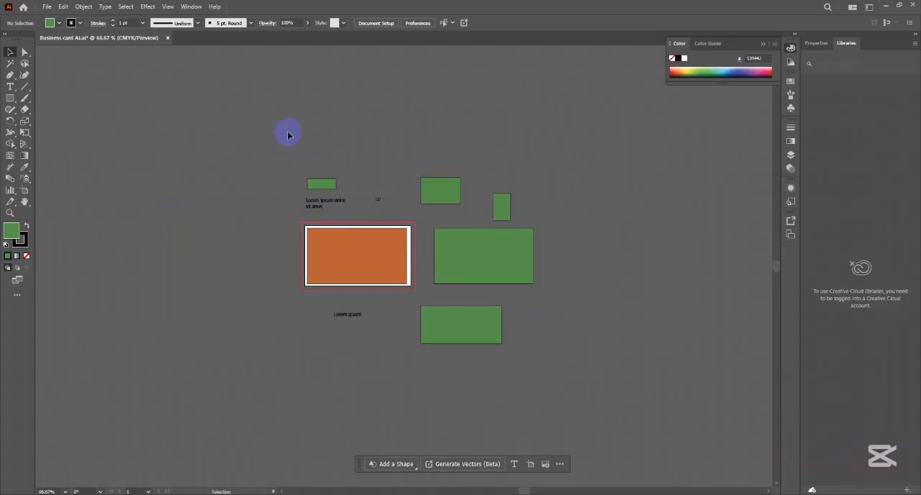
{"action": "left_click_drag", "start_coordinate": [288, 133], "coordinate": [557, 371]}
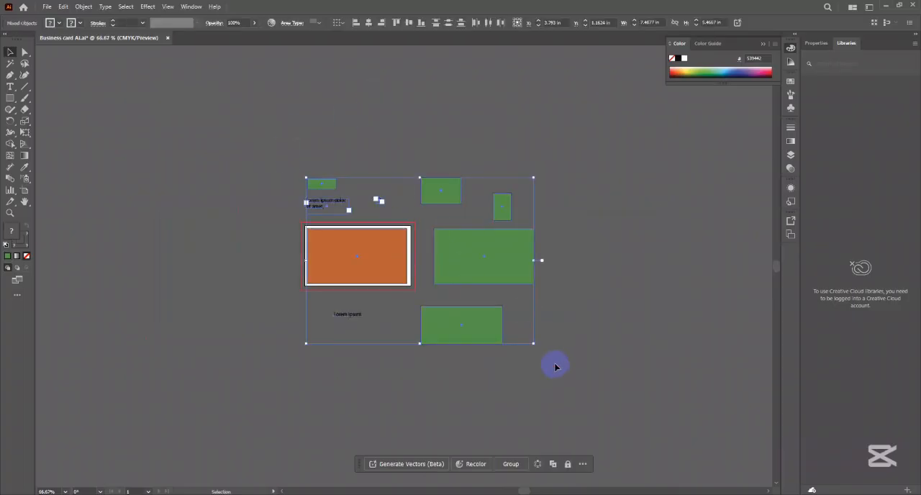
{"action": "left_click", "coordinate": [389, 140]}
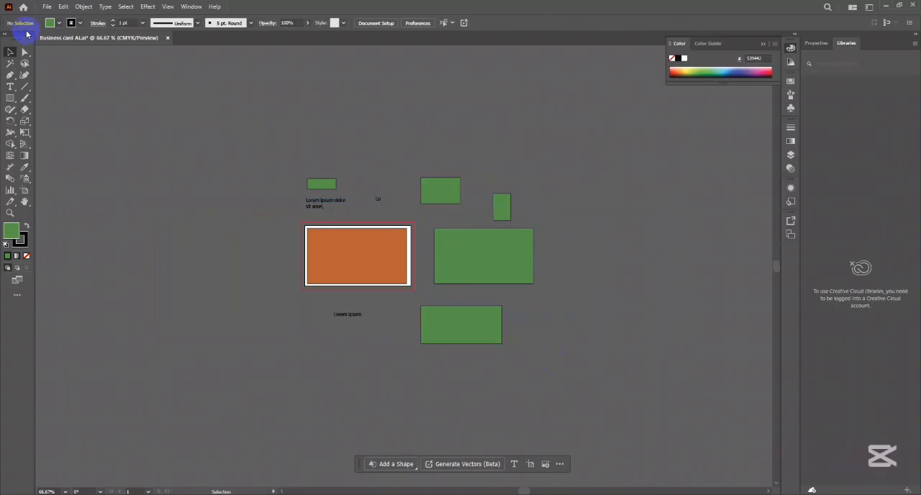
- Examine which file formats Save As offers for the Business card Ai document, keep Adobe Illustrator (*.AI), and cancel the save
{"action": "left_click", "coordinate": [51, 6]}
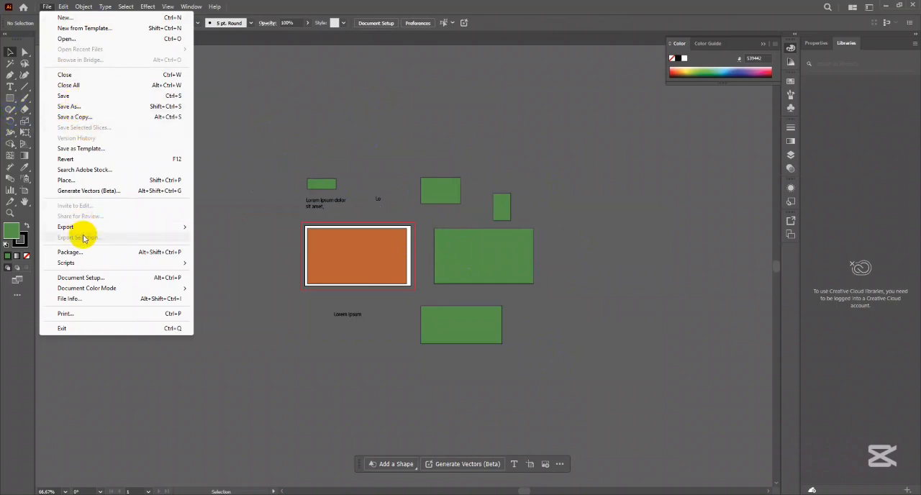
{"action": "mouse_move", "coordinate": [82, 228]}
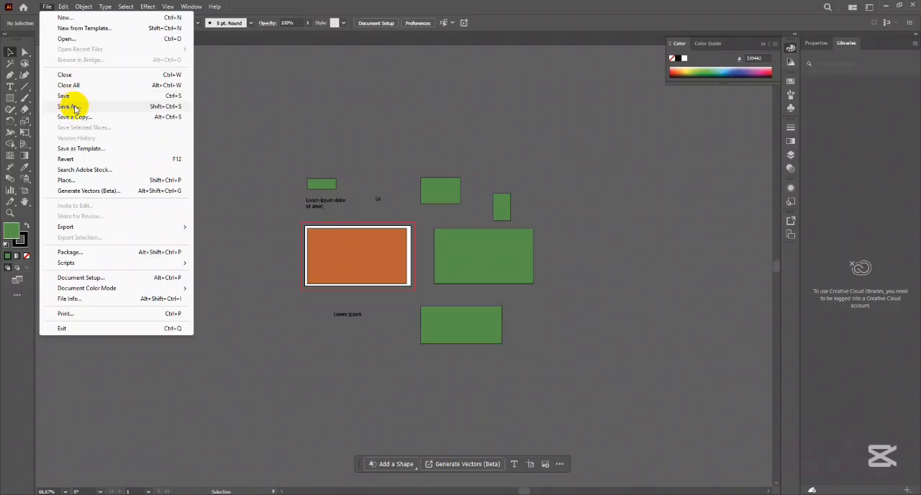
{"action": "left_click", "coordinate": [74, 108]}
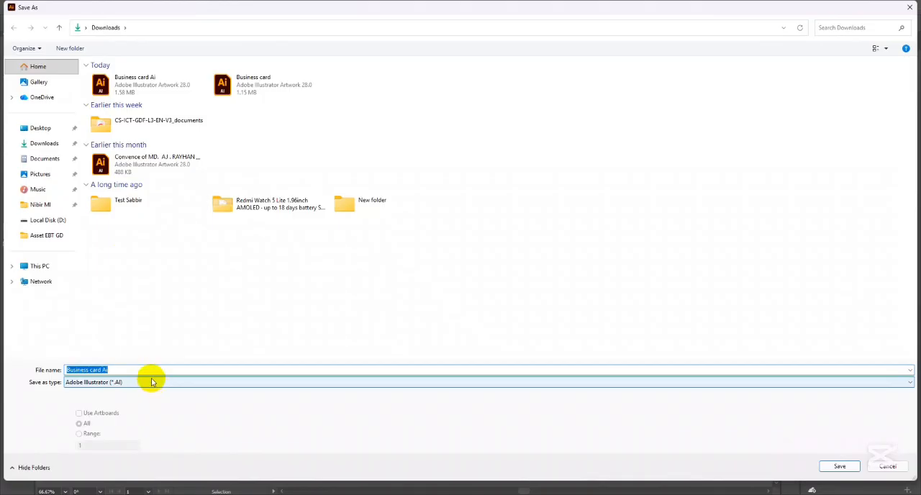
{"action": "left_click", "coordinate": [151, 383]}
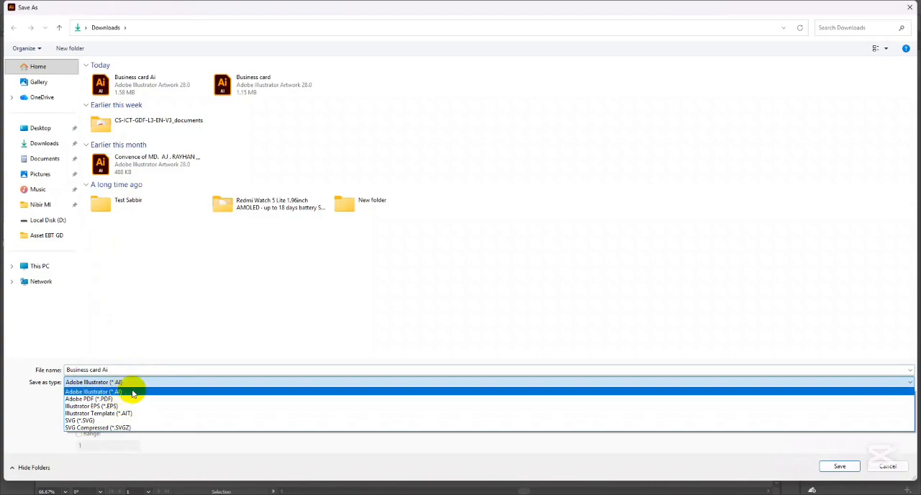
{"action": "left_click", "coordinate": [142, 303]}
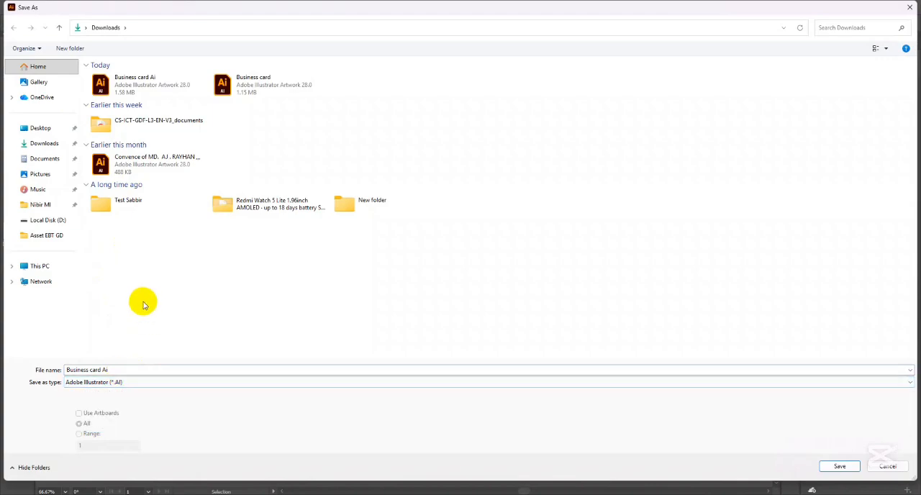
{"action": "left_click", "coordinate": [127, 382]}
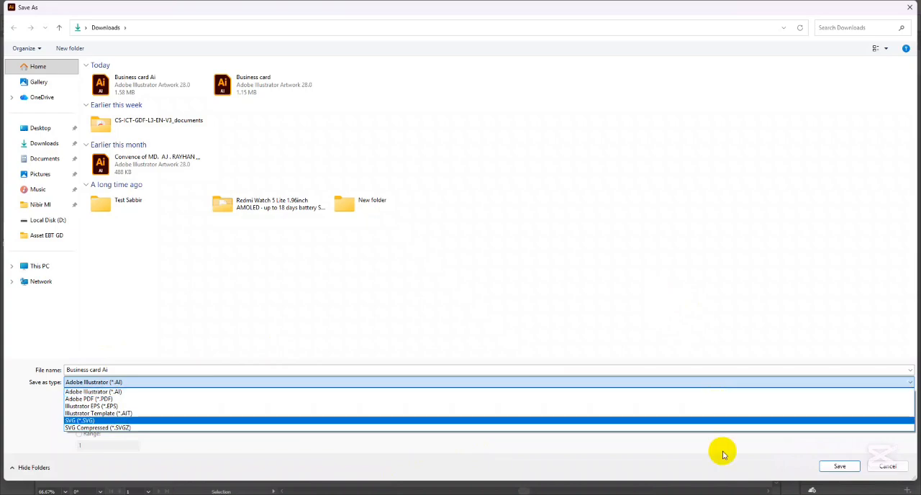
{"action": "left_click", "coordinate": [121, 390]}
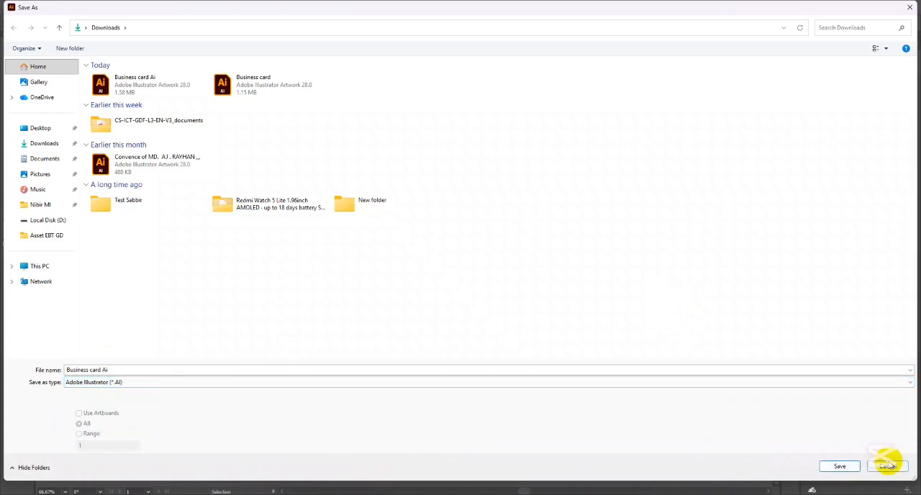
{"action": "left_click", "coordinate": [887, 466]}
- Start an export of the document, examine the available file formats, and choose Adobe PDF (*.PDF)
{"action": "left_click", "coordinate": [47, 7]}
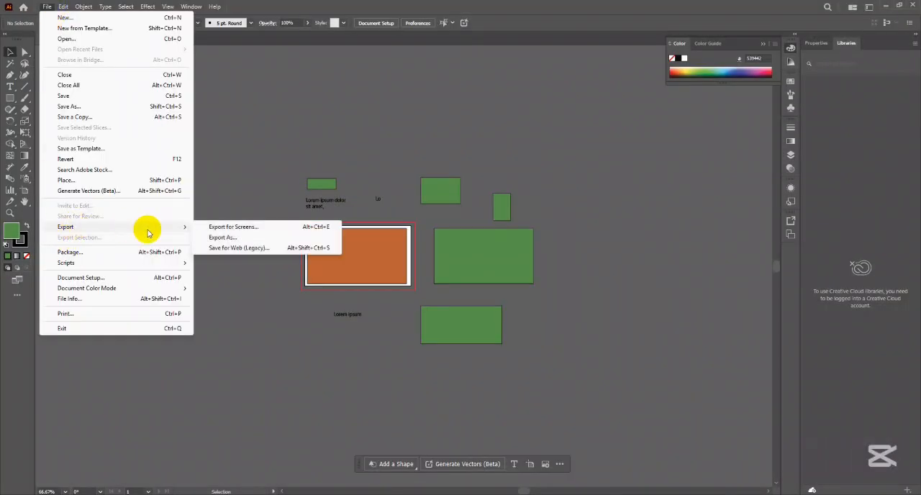
{"action": "left_click", "coordinate": [240, 238]}
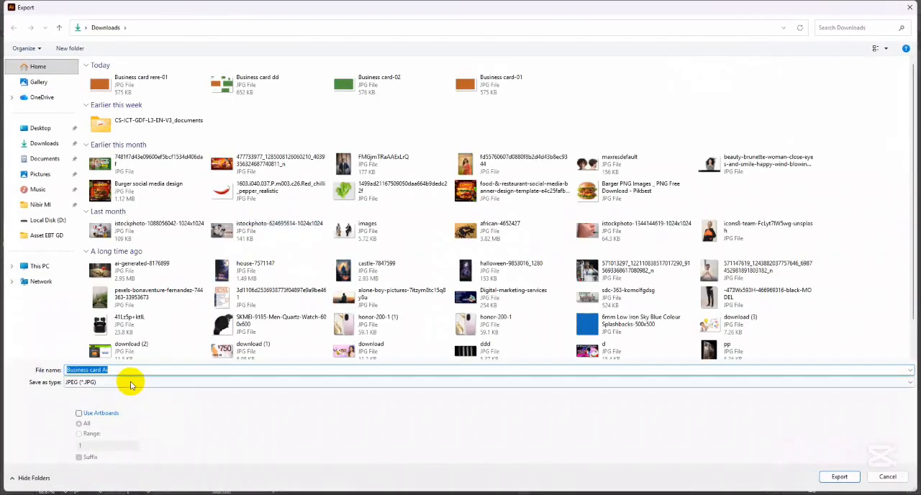
{"action": "left_click", "coordinate": [130, 383]}
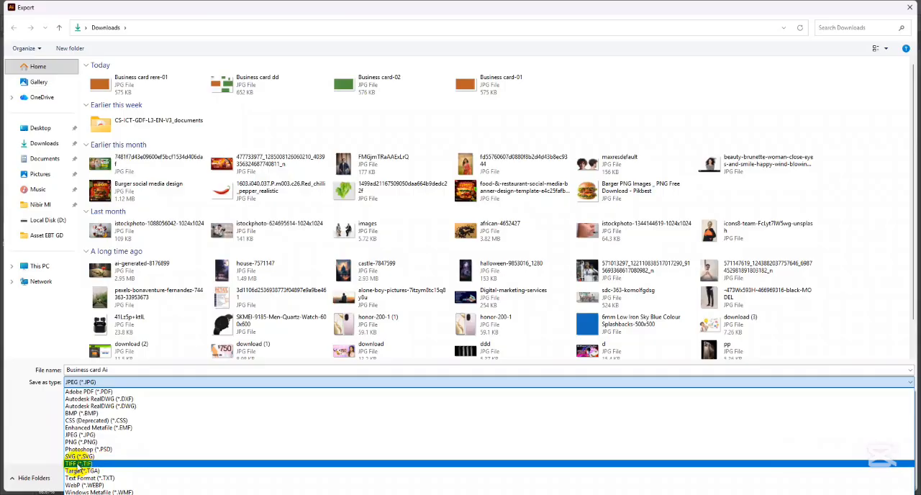
{"action": "scroll", "coordinate": [86, 432], "scroll_direction": "up", "scroll_amount": 1}
{"action": "left_click", "coordinate": [90, 396]}
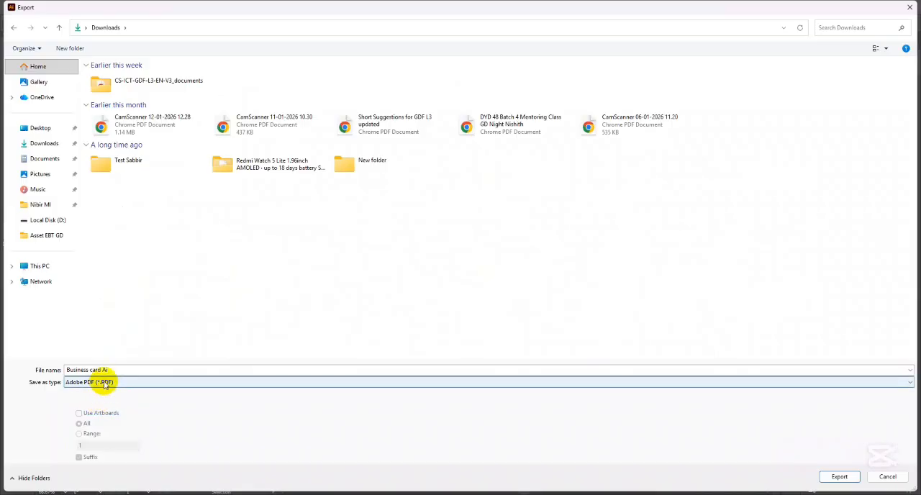
- Export all artboards to Downloads as SVG named Business card A with Use Artboards on, accepting the default SVG options
{"action": "left_click", "coordinate": [105, 383]}
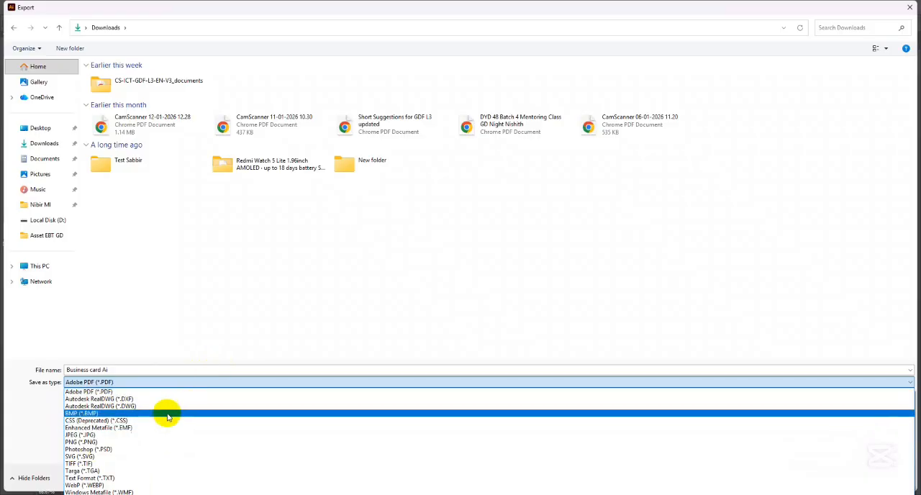
{"action": "left_click", "coordinate": [93, 458]}
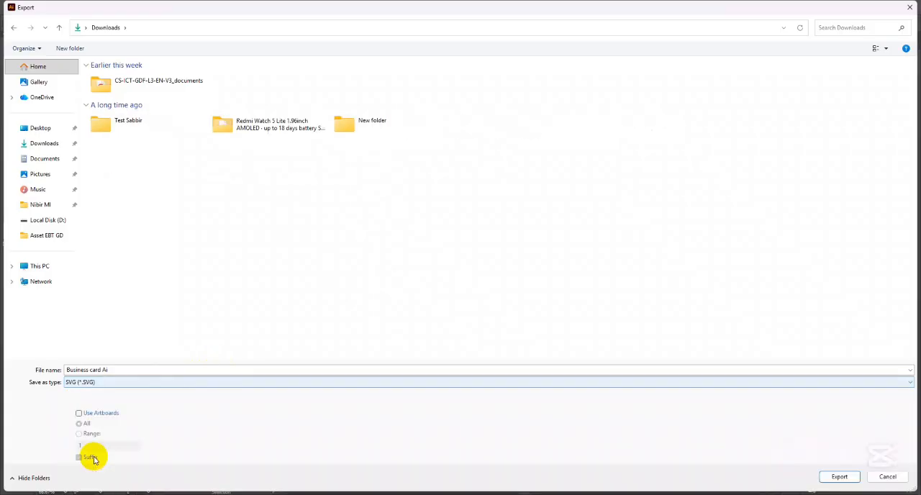
{"action": "left_click", "coordinate": [100, 413]}
{"action": "left_click", "coordinate": [130, 369]}
{"action": "key", "text": "ctrl+a"}
{"action": "left_click", "coordinate": [135, 369]}
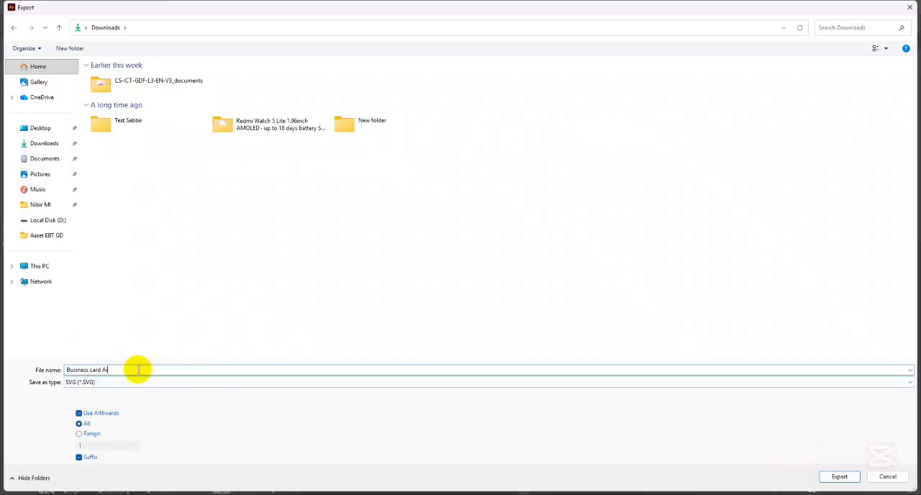
{"action": "key", "text": "Return"}
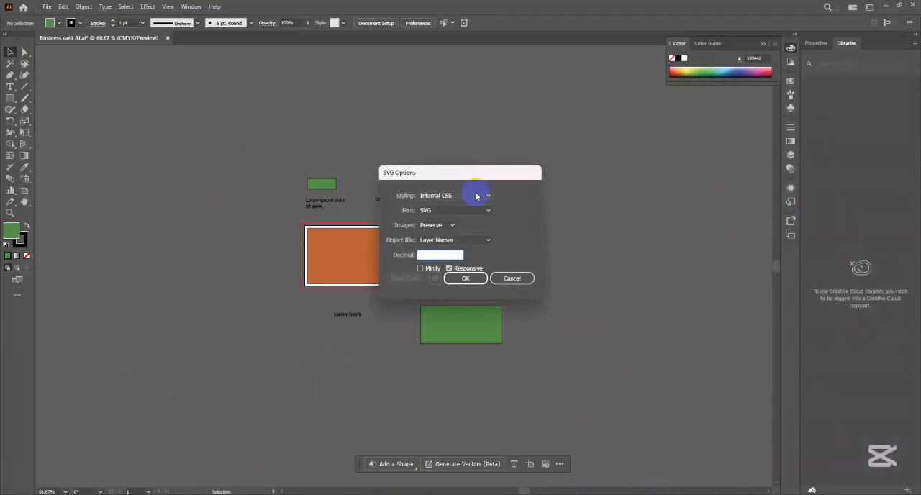
{"action": "left_click", "coordinate": [462, 279]}
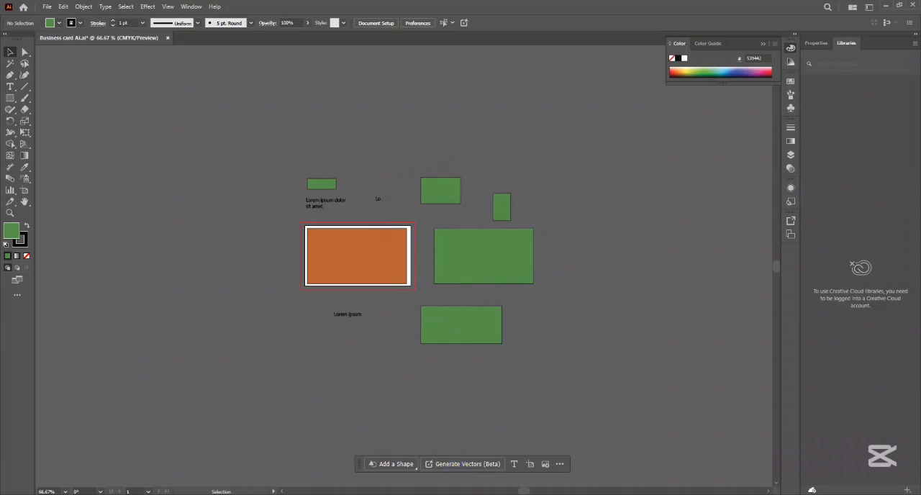
- Open Business card A-01.svg from the Downloads folder in Edge to examine the exported artwork, and close the browser and folder
{"action": "left_click", "coordinate": [535, 492]}
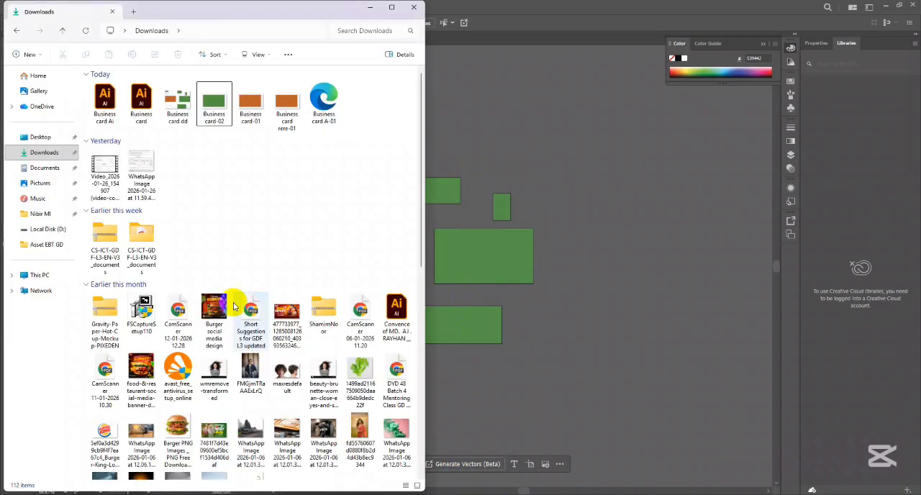
{"action": "left_click", "coordinate": [324, 107]}
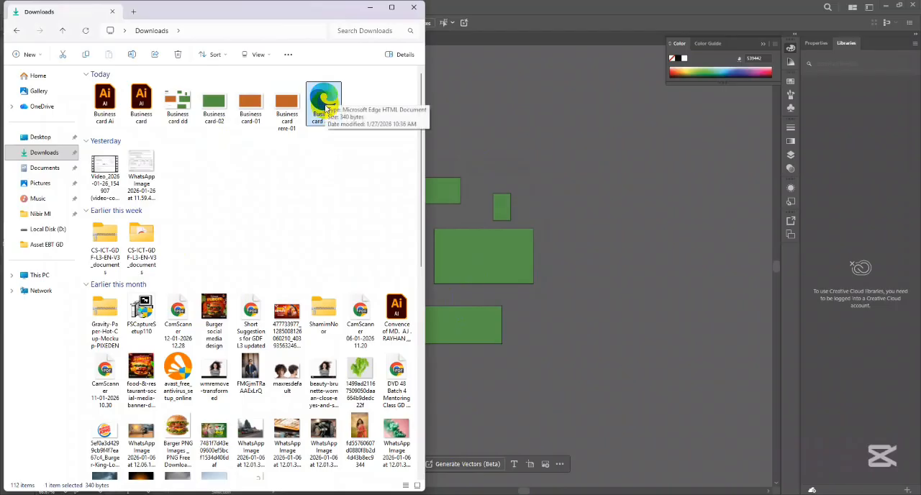
{"action": "double_click", "coordinate": [324, 101]}
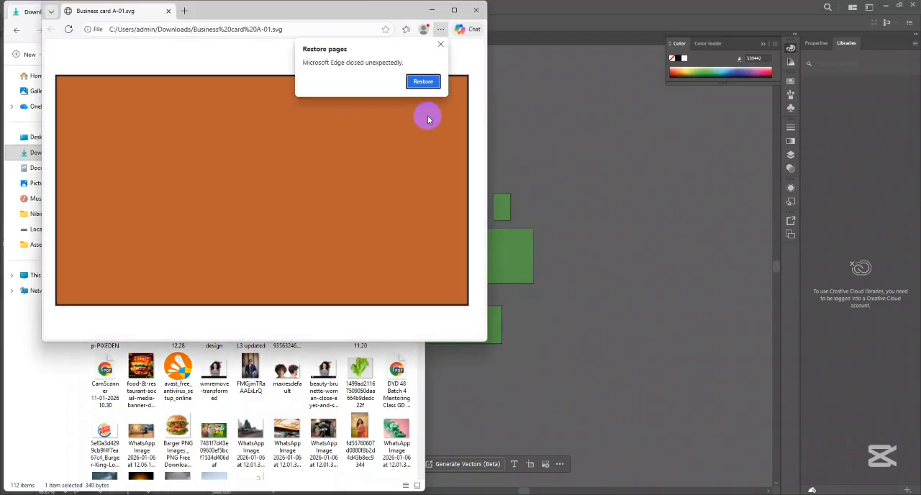
{"action": "left_click", "coordinate": [423, 82]}
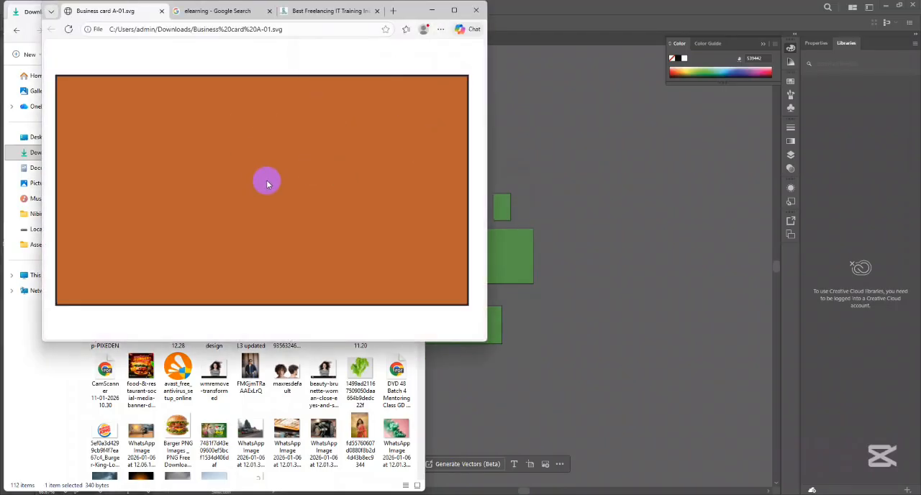
{"action": "left_click", "coordinate": [477, 11]}
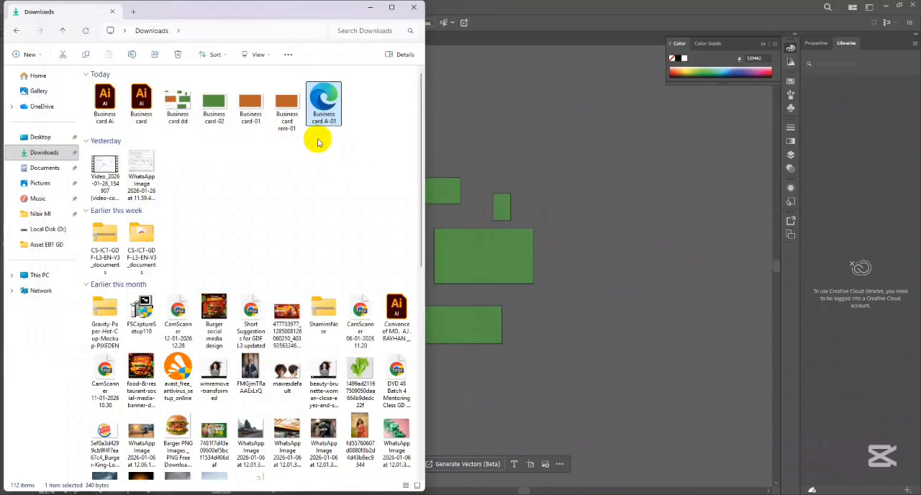
{"action": "left_click", "coordinate": [414, 8]}
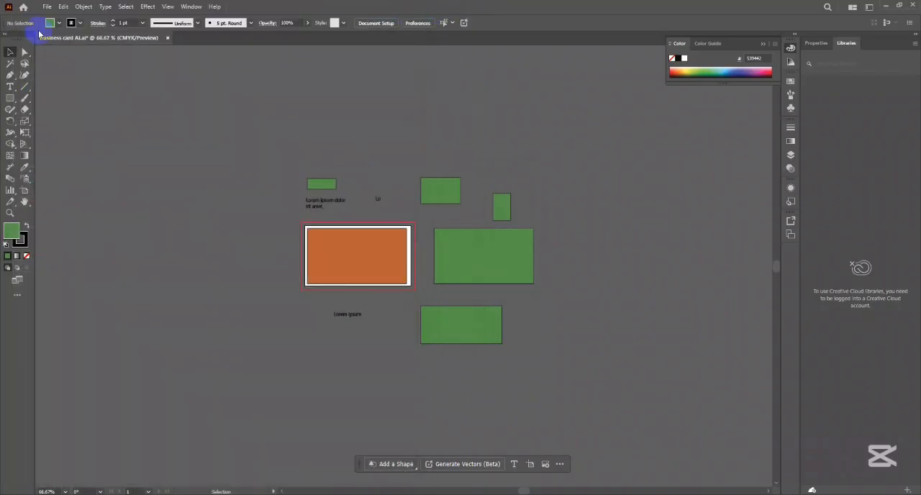
- Open Business card A-01.svg from Downloads as an Illustrator document
{"action": "left_click", "coordinate": [47, 7]}
{"action": "left_click", "coordinate": [66, 38]}
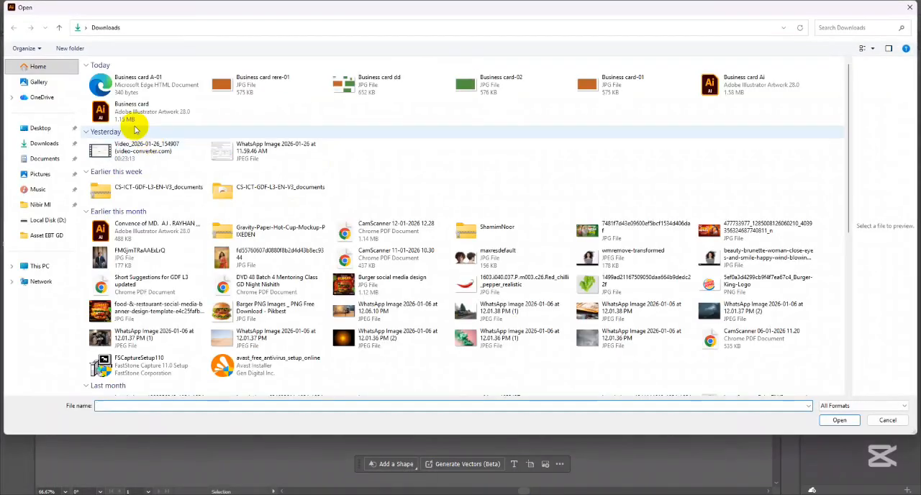
{"action": "left_click", "coordinate": [123, 84]}
{"action": "double_click", "coordinate": [122, 85]}
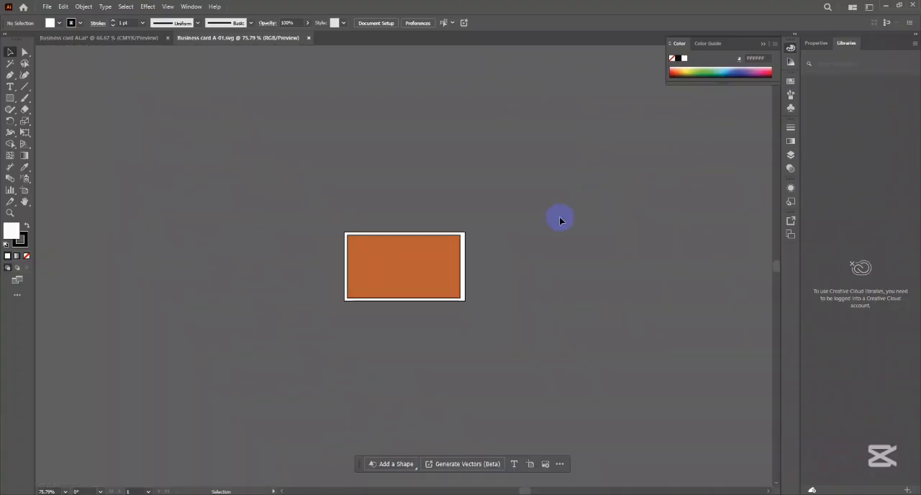
- Move the orange rectangle above the artboard and back onto it, and close Business card A-01.svg without saving
{"action": "left_click", "coordinate": [423, 259]}
{"action": "left_click_drag", "start_coordinate": [404, 271], "coordinate": [406, 149]}
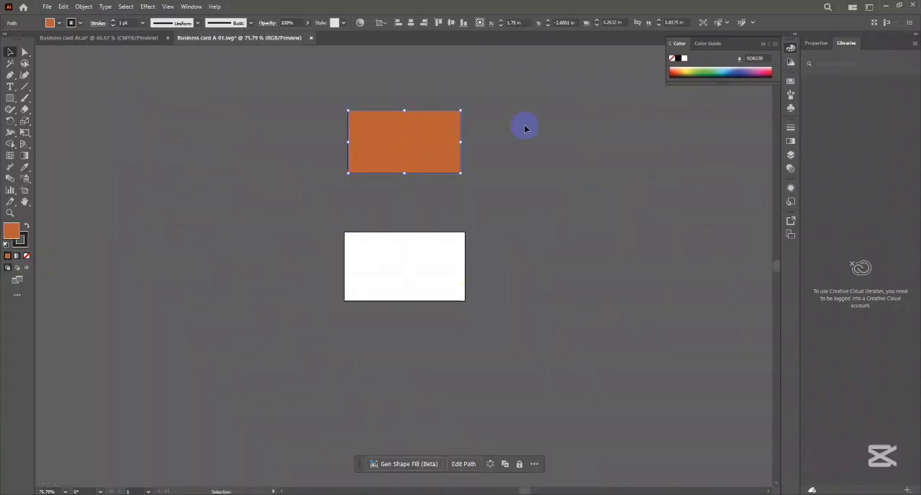
{"action": "left_click_drag", "start_coordinate": [384, 154], "coordinate": [395, 286]}
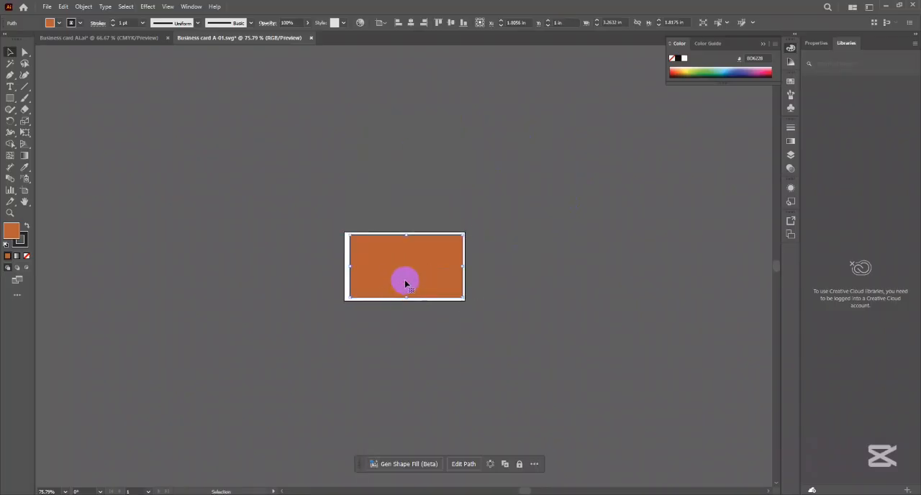
{"action": "left_click", "coordinate": [305, 161]}
{"action": "left_click", "coordinate": [311, 37]}
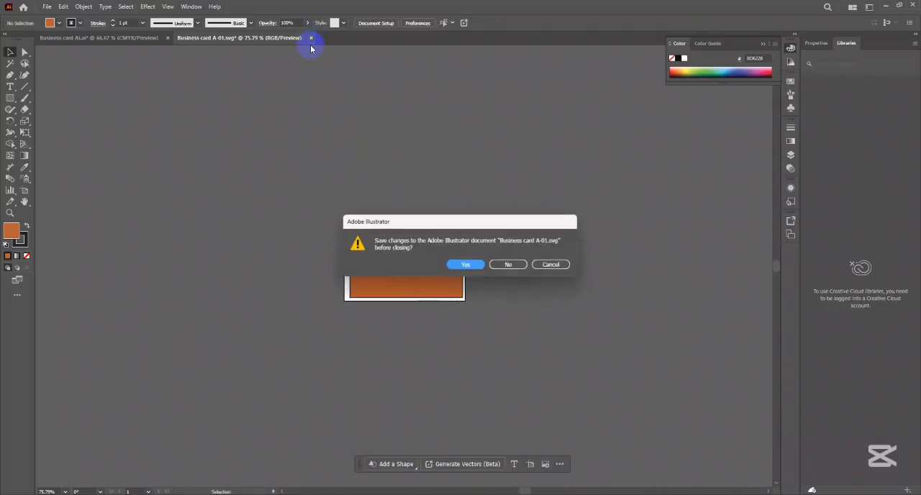
{"action": "left_click", "coordinate": [509, 265]}
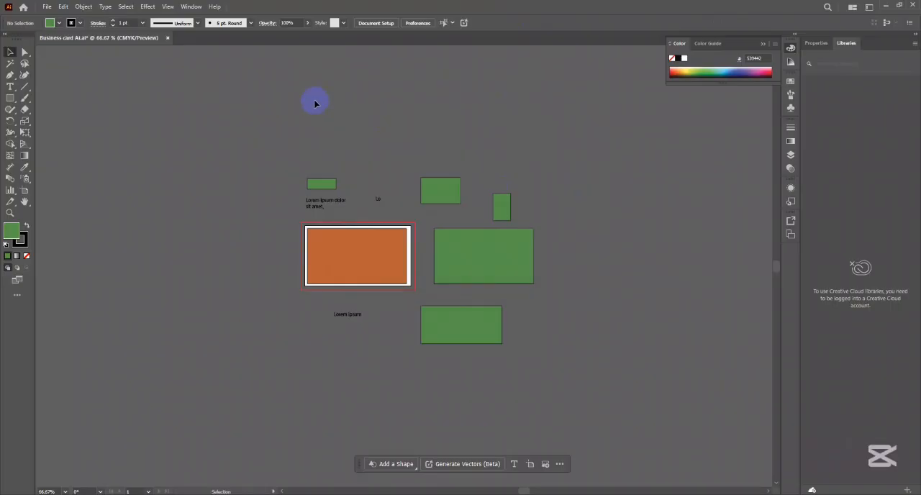
- Export the business card document to Downloads as an Adobe PDF named Business card Aifgfgfgf, using the [Smallest File Size] preset
{"action": "key", "text": "ctrl+a"}
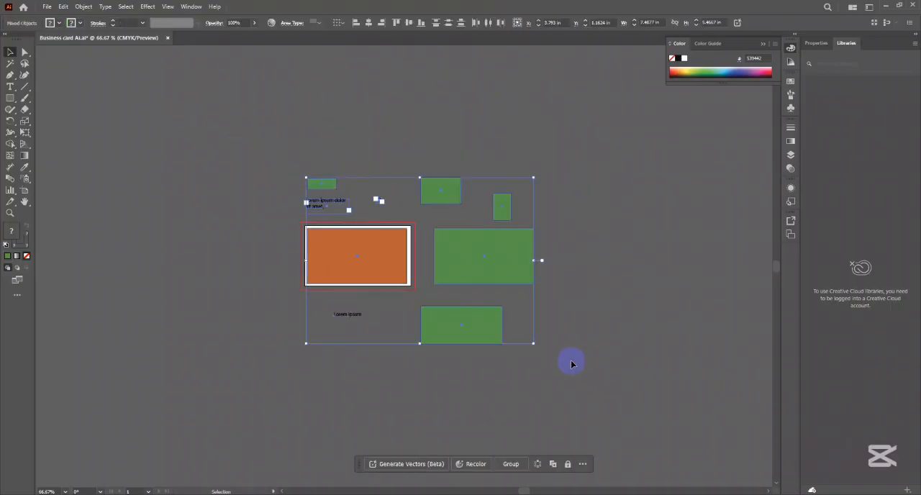
{"action": "left_click", "coordinate": [580, 347]}
{"action": "left_click", "coordinate": [47, 7]}
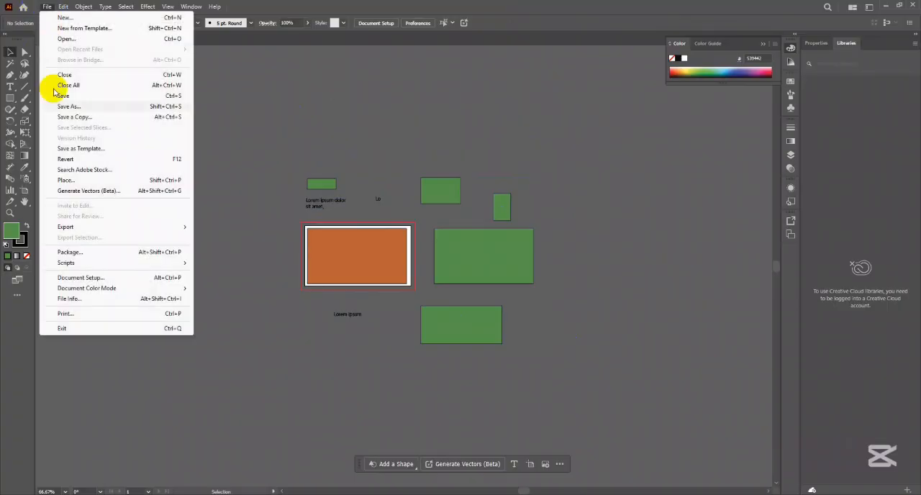
{"action": "mouse_move", "coordinate": [71, 233]}
{"action": "left_click", "coordinate": [215, 237]}
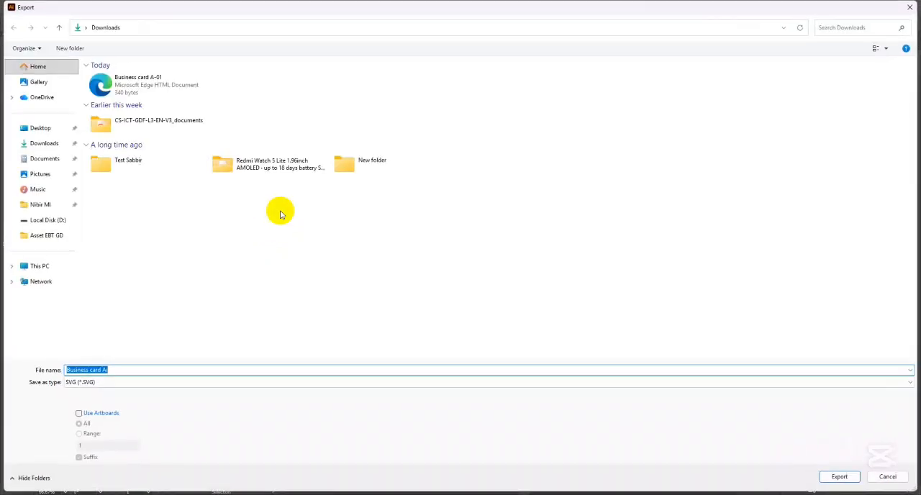
{"action": "left_click", "coordinate": [101, 386]}
{"action": "left_click", "coordinate": [111, 398]}
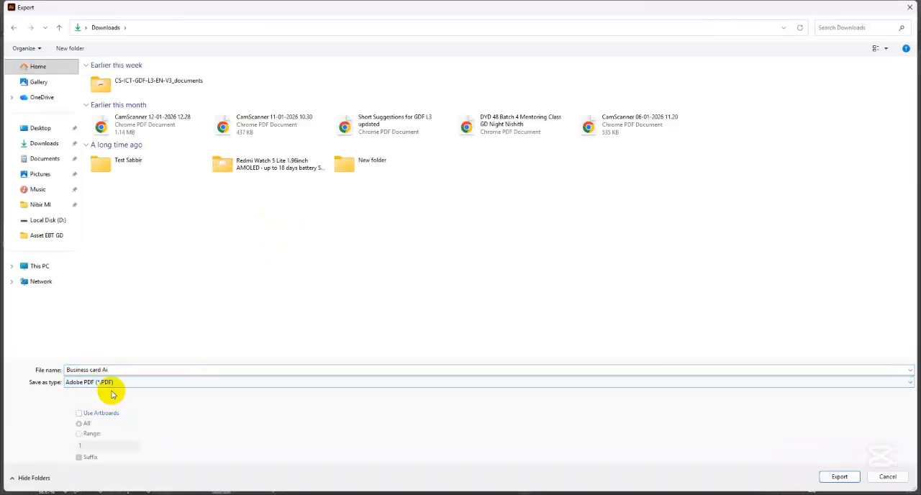
{"action": "left_click", "coordinate": [177, 370]}
{"action": "left_click", "coordinate": [185, 370]}
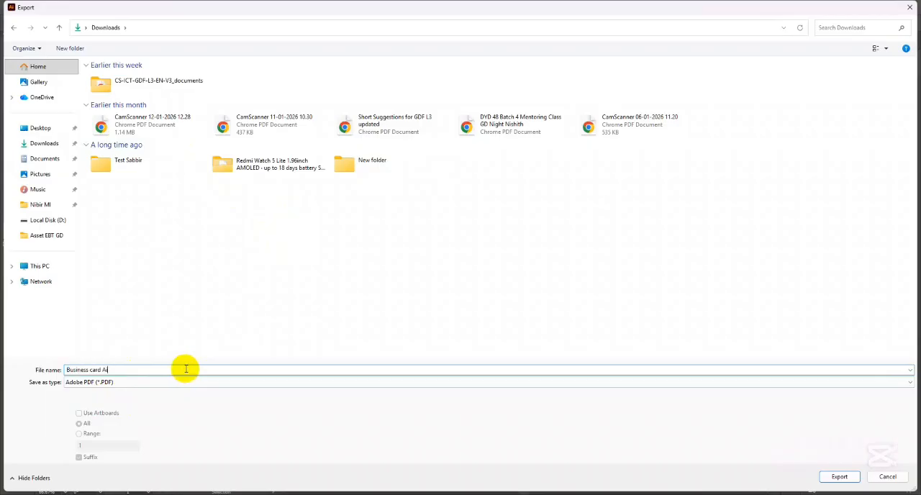
{"action": "type", "text": "fgfgfgf"}
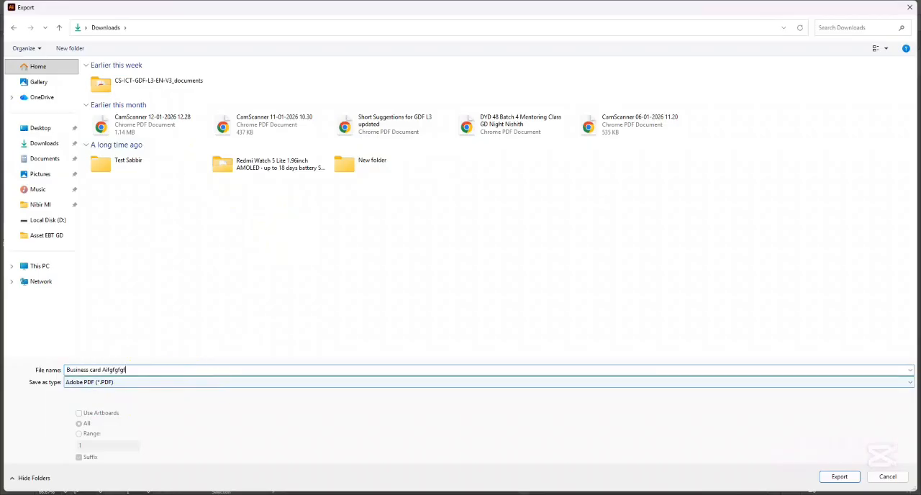
{"action": "left_click", "coordinate": [830, 477]}
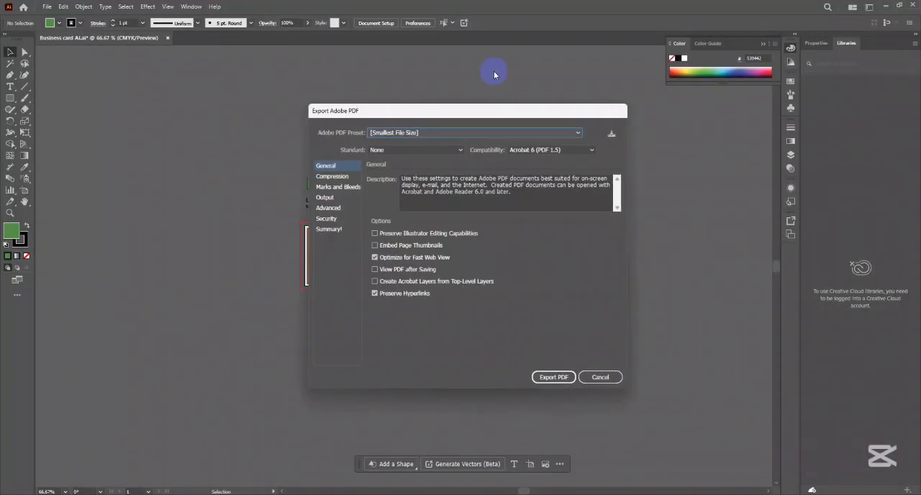
{"action": "left_click", "coordinate": [548, 381]}
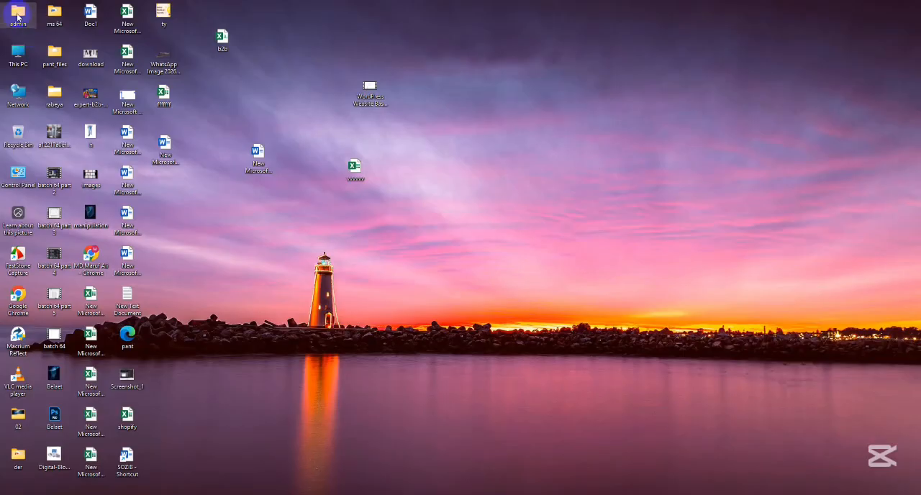
- Open Business card Aifgfgfgf.pdf from the Downloads folder in Chrome to examine the exported page, close the browser and return to Illustrator
{"action": "double_click", "coordinate": [13, 15]}
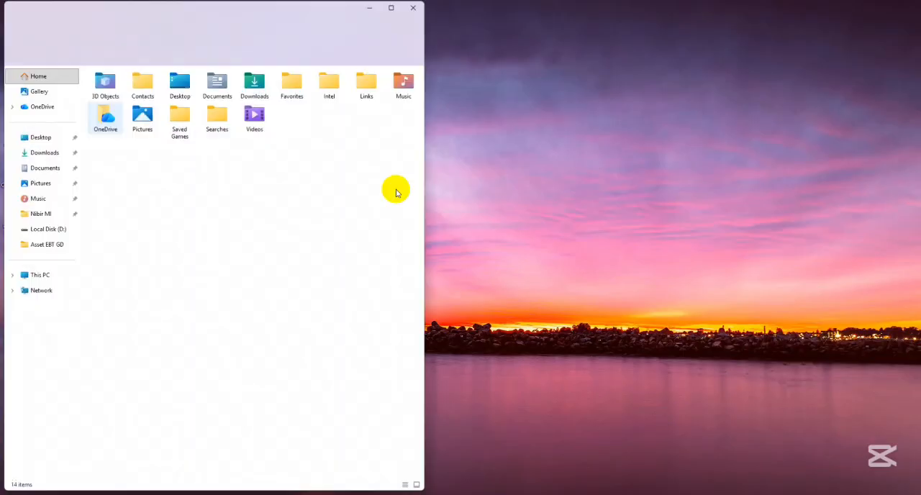
{"action": "left_click", "coordinate": [47, 152]}
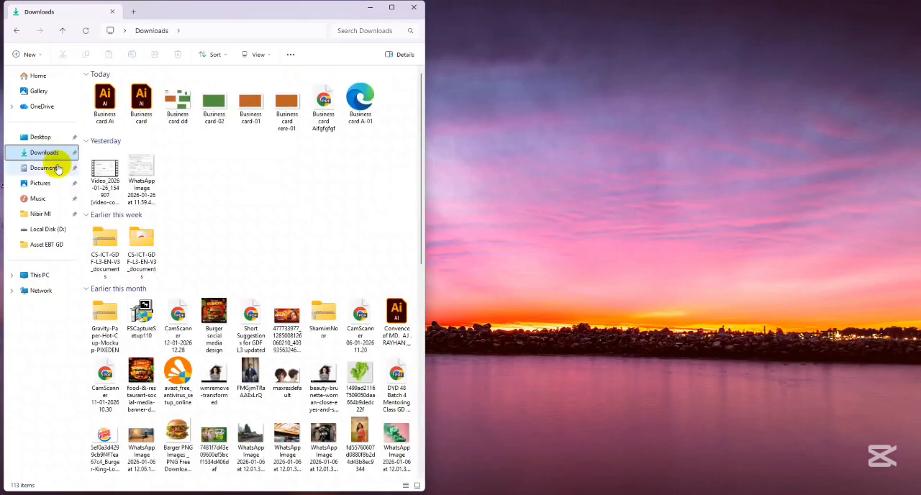
{"action": "left_click", "coordinate": [329, 105]}
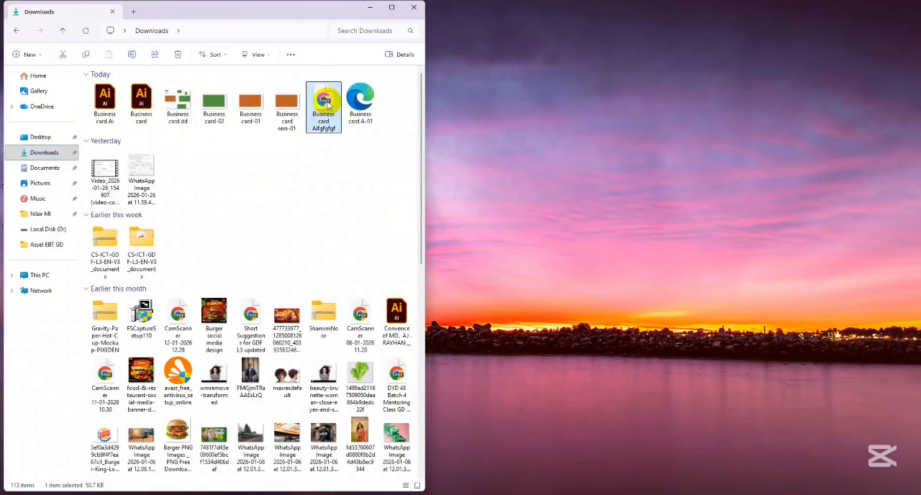
{"action": "double_click", "coordinate": [328, 106]}
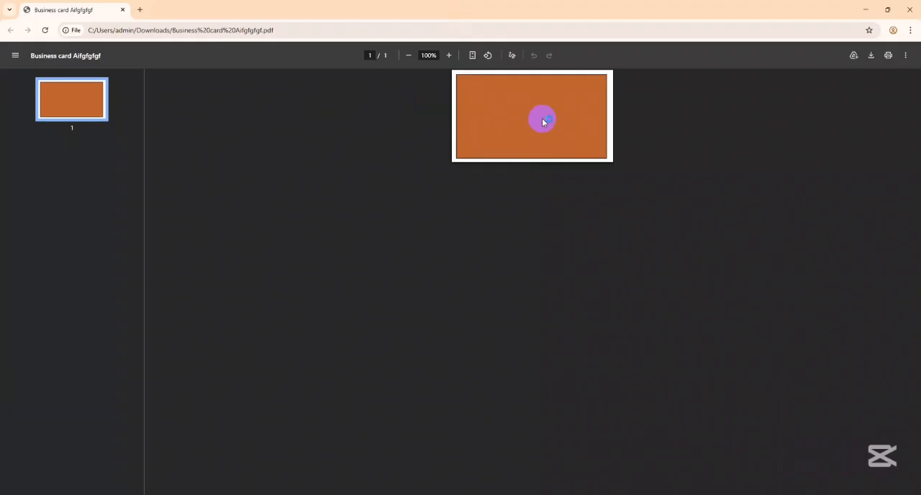
{"action": "left_click", "coordinate": [910, 9]}
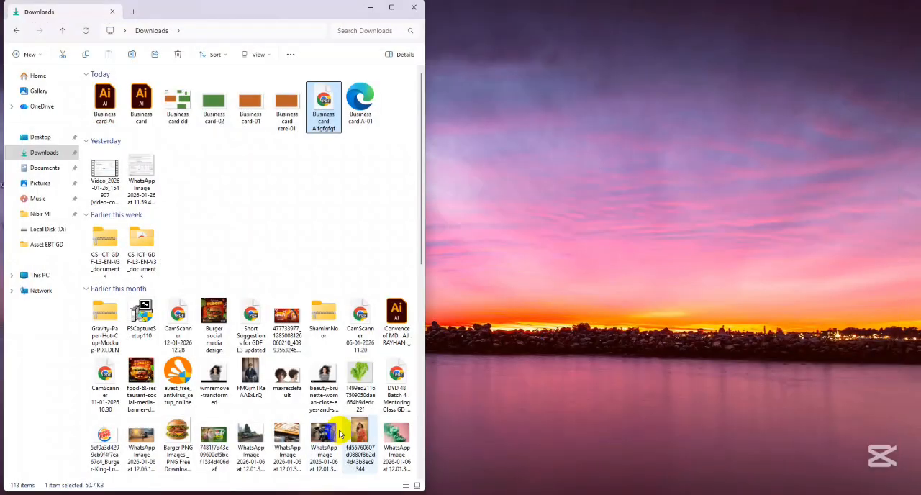
{"action": "left_click", "coordinate": [470, 485]}
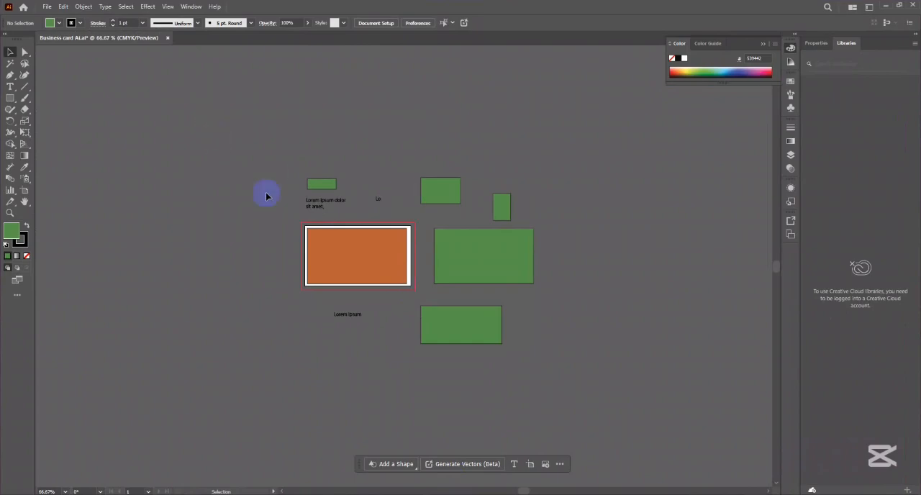
- Delete all the green rectangles and placeholder texts around the artboard, keeping only the orange rectangle
{"action": "left_click_drag", "start_coordinate": [267, 196], "coordinate": [552, 206]}
{"action": "key", "text": "Delete"}
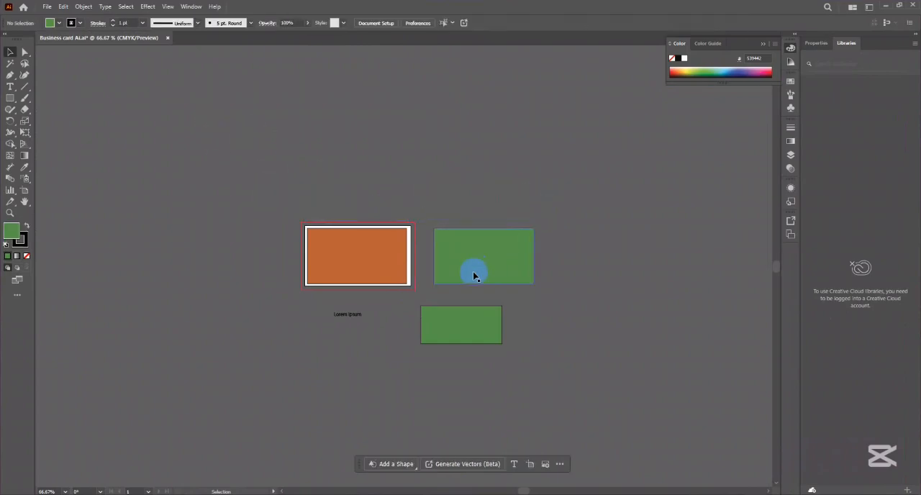
{"action": "left_click_drag", "start_coordinate": [449, 194], "coordinate": [504, 362]}
{"action": "key", "text": "Delete"}
{"action": "left_click_drag", "start_coordinate": [314, 309], "coordinate": [417, 341]}
{"action": "key", "text": "Delete"}
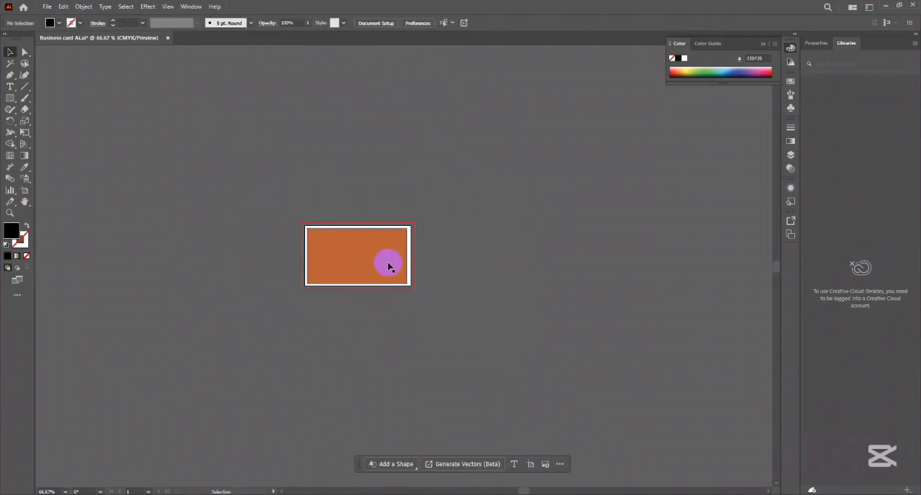
{"action": "scroll", "coordinate": [388, 266], "scroll_direction": "up", "scroll_amount": 3}
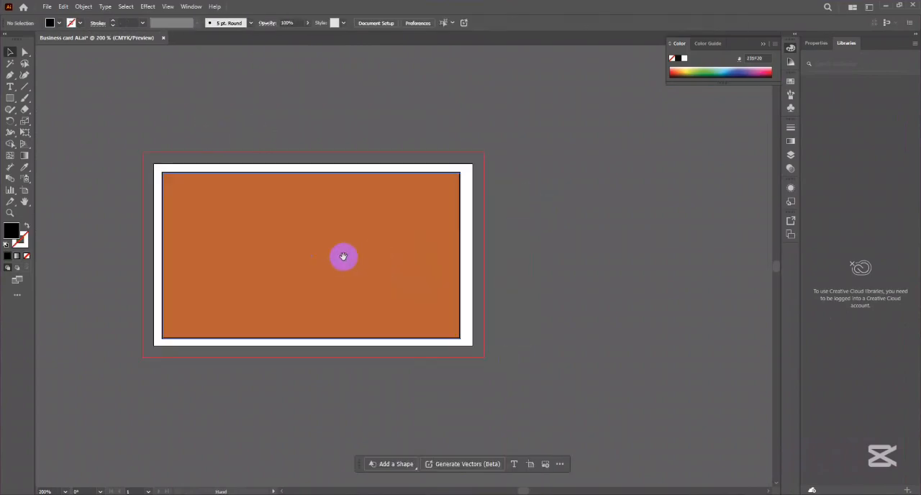
{"action": "left_click", "coordinate": [167, 8]}
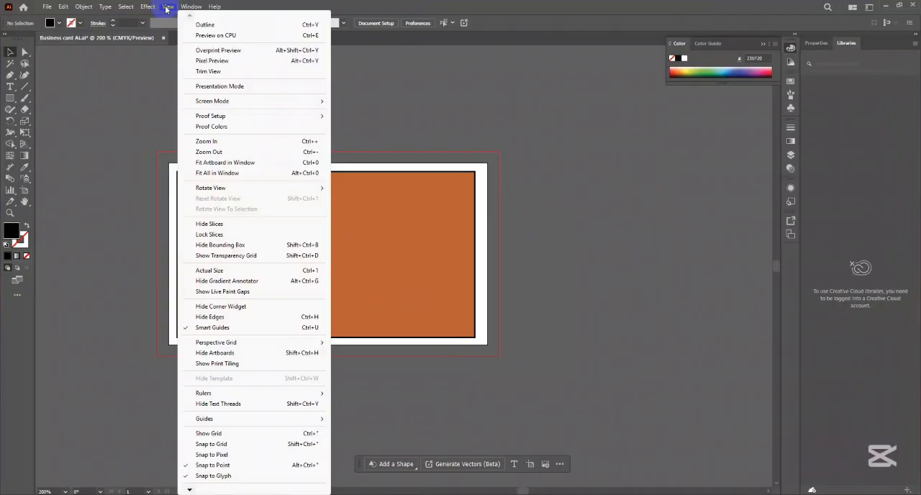
{"action": "mouse_move", "coordinate": [103, 9]}
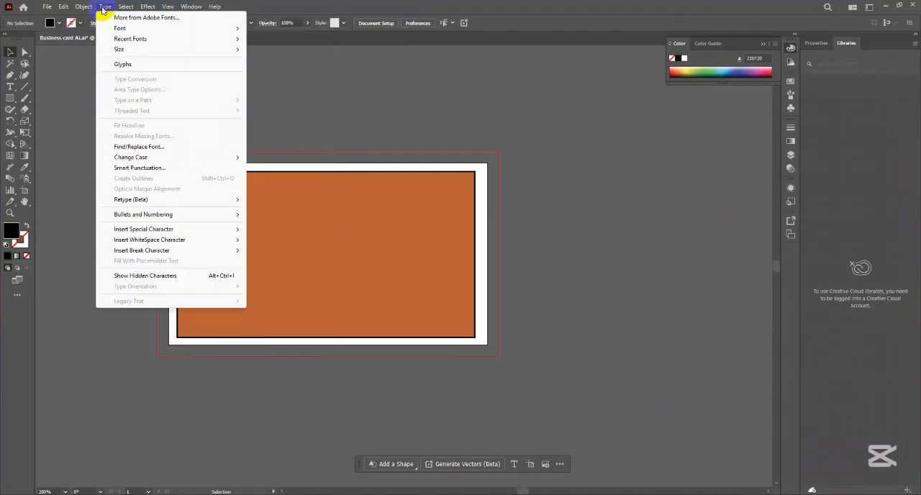
{"action": "mouse_move", "coordinate": [186, 9]}
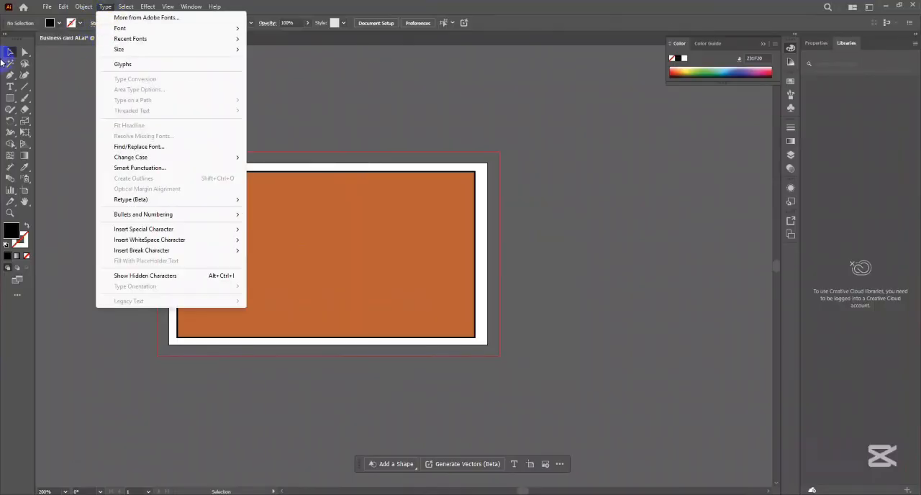
{"action": "left_click", "coordinate": [41, 9]}
- Set up an Adobe PDF export that replaces Business card Aifgfgfgf.pdf in Downloads, with All Printer's Marks turned on
{"action": "left_click", "coordinate": [46, 7]}
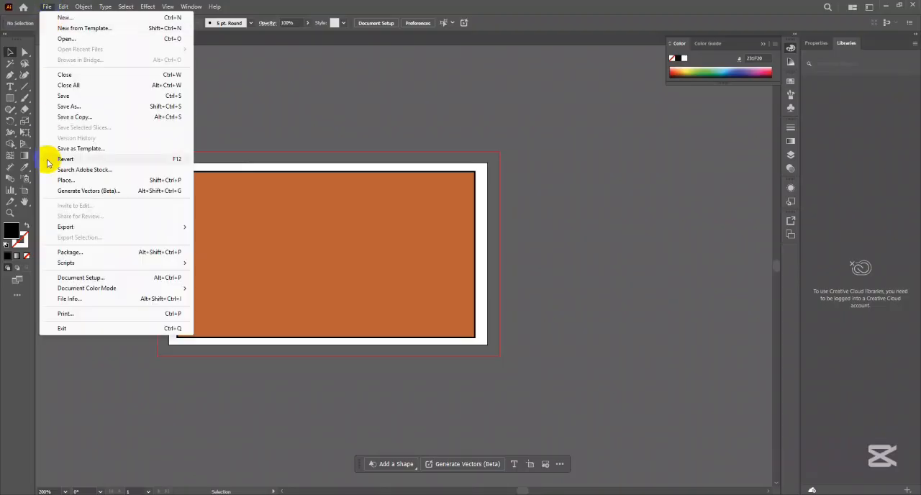
{"action": "left_click", "coordinate": [216, 237]}
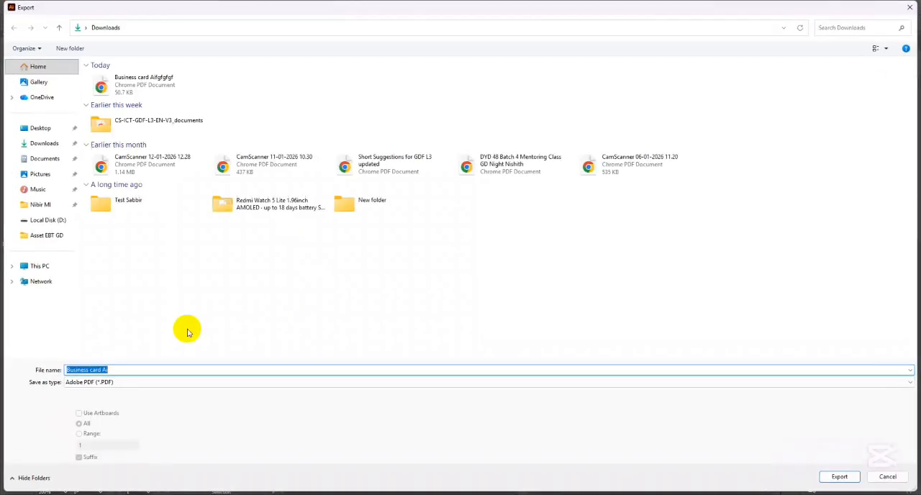
{"action": "left_click", "coordinate": [119, 382]}
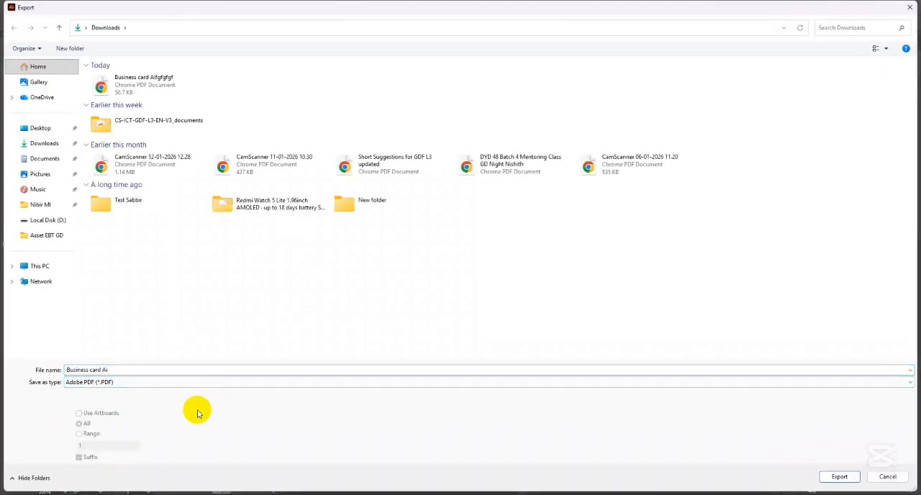
{"action": "left_click", "coordinate": [141, 372]}
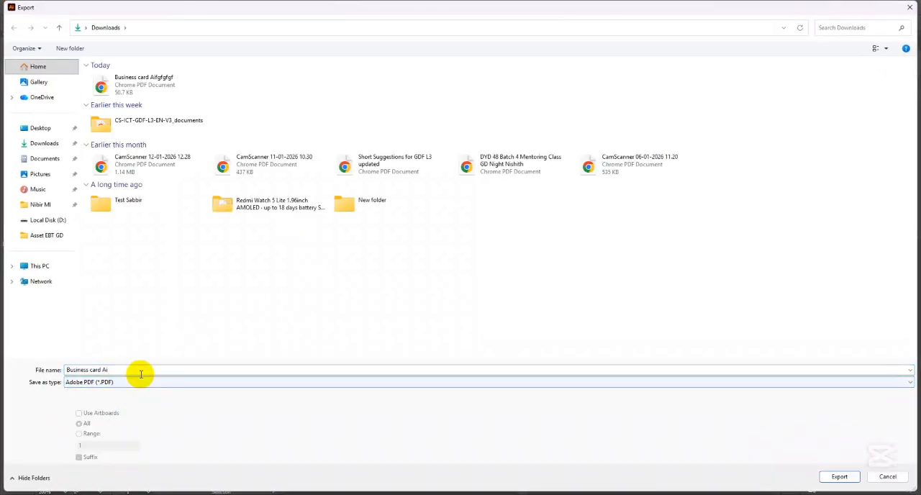
{"action": "left_click", "coordinate": [146, 88]}
{"action": "left_click", "coordinate": [837, 477]}
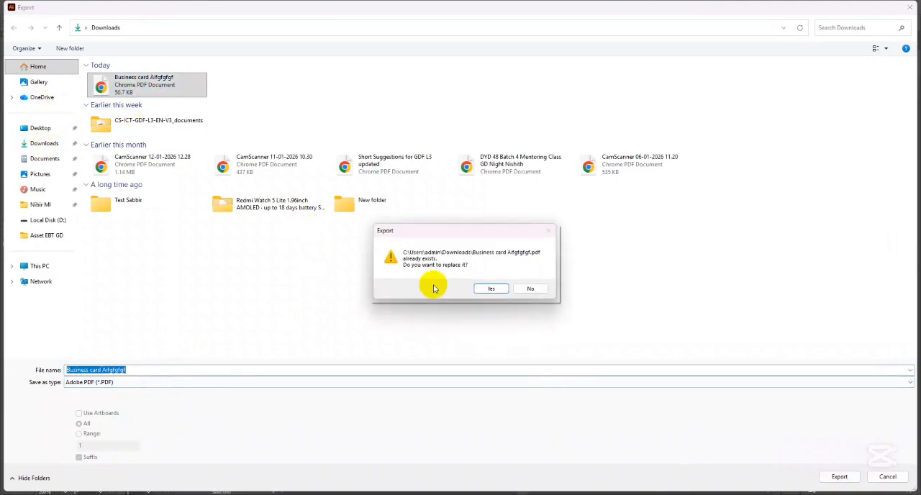
{"action": "left_click", "coordinate": [493, 290]}
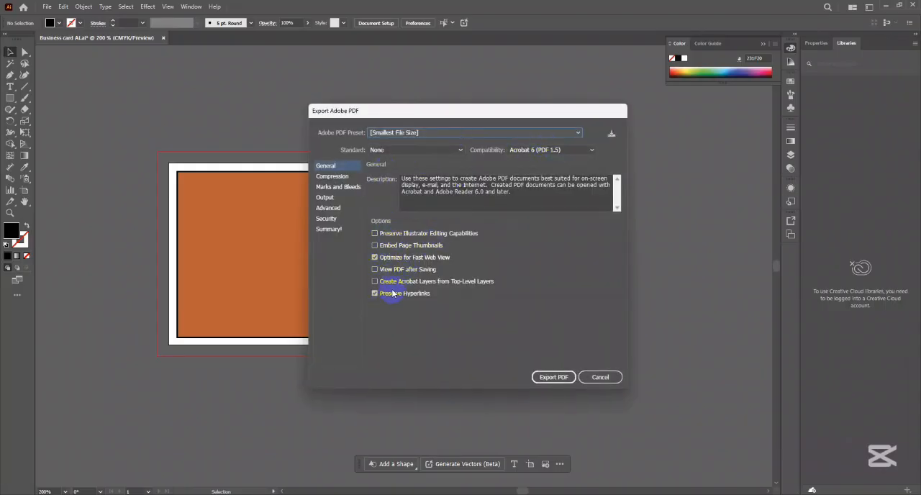
{"action": "left_click", "coordinate": [334, 188]}
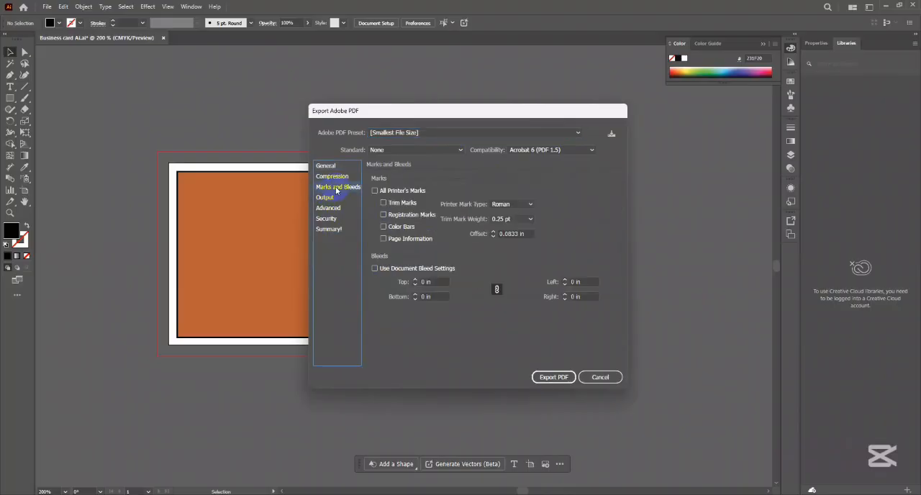
{"action": "left_click", "coordinate": [375, 191]}
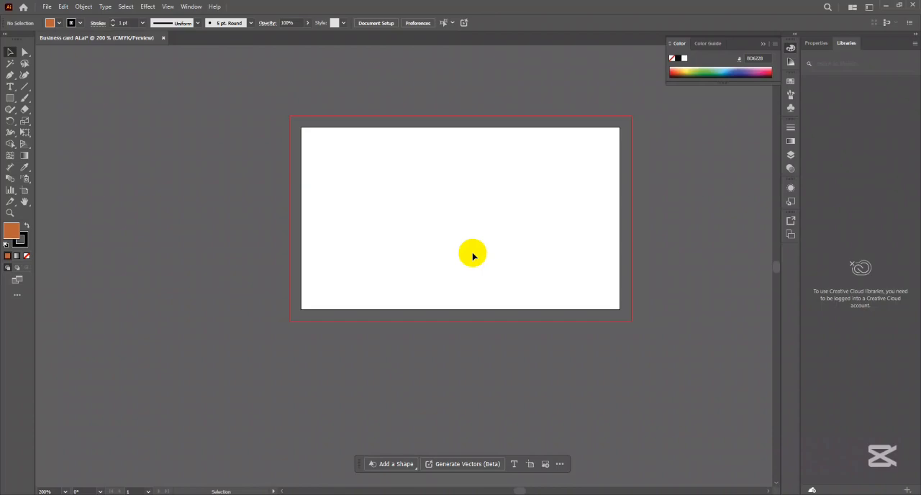
{"action": "left_click_drag", "start_coordinate": [527, 249], "coordinate": [477, 223]}
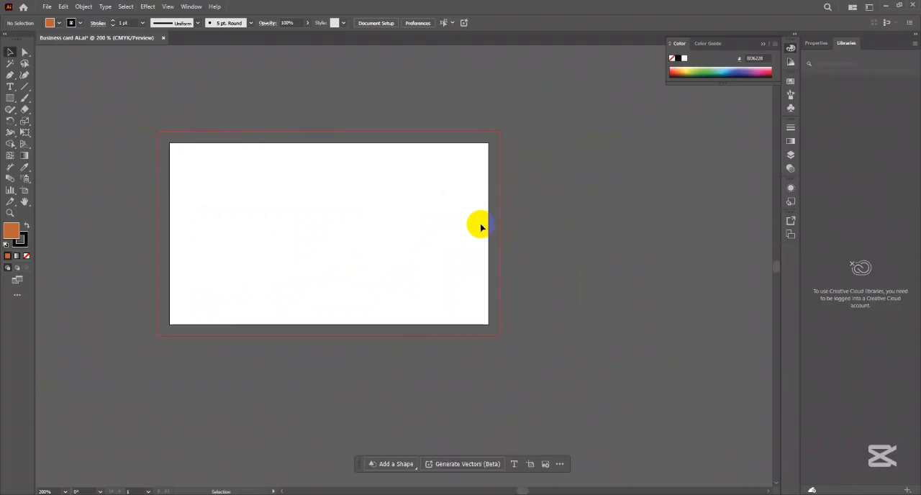
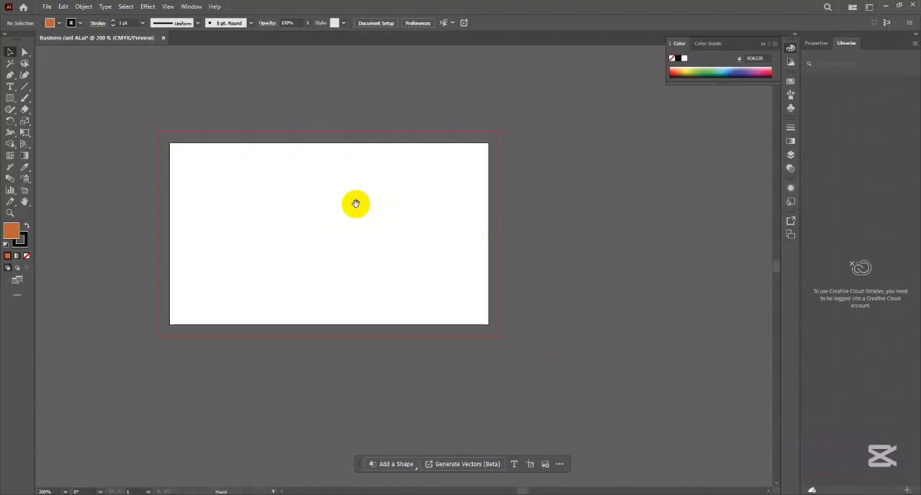
- Pan the canvas in several directions around the blank artboard using the temporary Hand tool
{"action": "left_click_drag", "start_coordinate": [356, 204], "coordinate": [427, 331]}
{"action": "left_click_drag", "start_coordinate": [397, 179], "coordinate": [341, 261]}
{"action": "left_click_drag", "start_coordinate": [602, 186], "coordinate": [436, 194]}
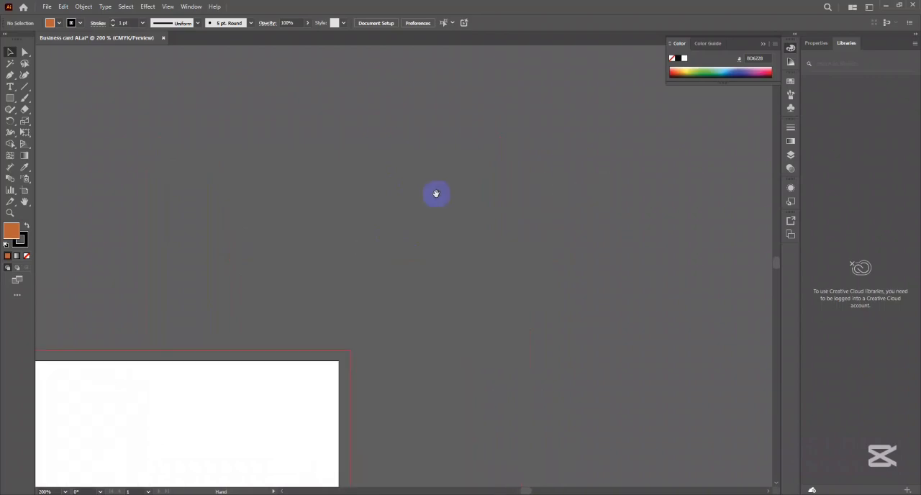
{"action": "left_click_drag", "start_coordinate": [530, 334], "coordinate": [492, 218]}
{"action": "left_click_drag", "start_coordinate": [290, 318], "coordinate": [553, 263]}
{"action": "left_click_drag", "start_coordinate": [281, 278], "coordinate": [496, 328]}
{"action": "left_click_drag", "start_coordinate": [450, 223], "coordinate": [482, 337]}
{"action": "left_click_drag", "start_coordinate": [544, 233], "coordinate": [284, 289]}
{"action": "left_click_drag", "start_coordinate": [561, 370], "coordinate": [563, 301]}
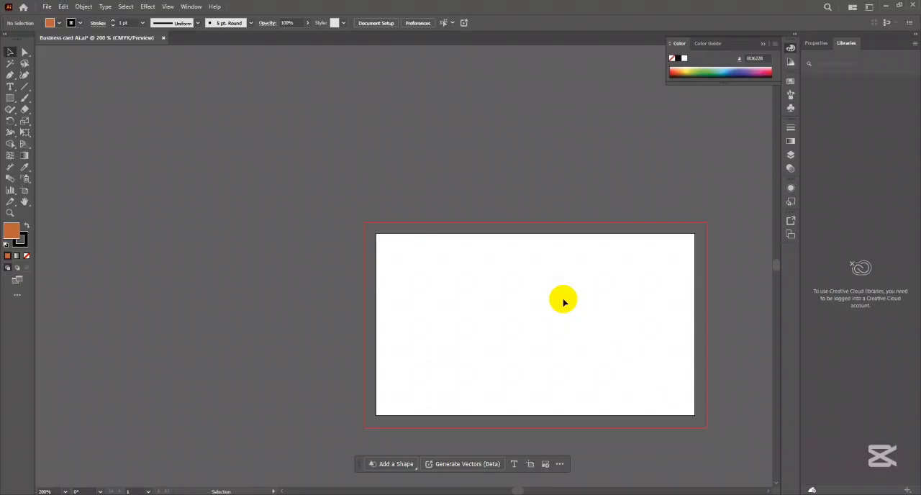
- Activate the Hand tool, pan the artboard around the canvas, and return to the Selection tool
{"action": "left_click", "coordinate": [24, 203]}
{"action": "left_click_drag", "start_coordinate": [407, 160], "coordinate": [347, 269]}
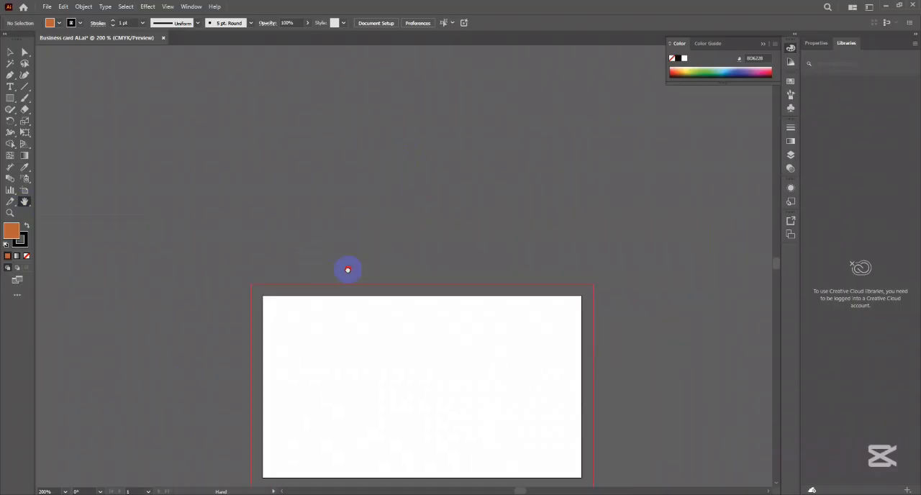
{"action": "left_click_drag", "start_coordinate": [288, 384], "coordinate": [353, 246]}
{"action": "left_click_drag", "start_coordinate": [520, 307], "coordinate": [339, 290]}
{"action": "left_click_drag", "start_coordinate": [425, 244], "coordinate": [370, 268]}
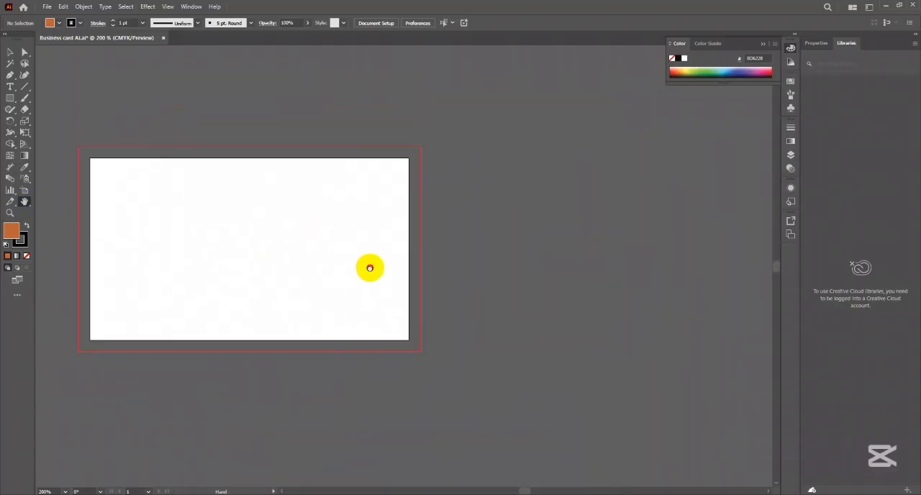
{"action": "left_click_drag", "start_coordinate": [264, 246], "coordinate": [425, 218]}
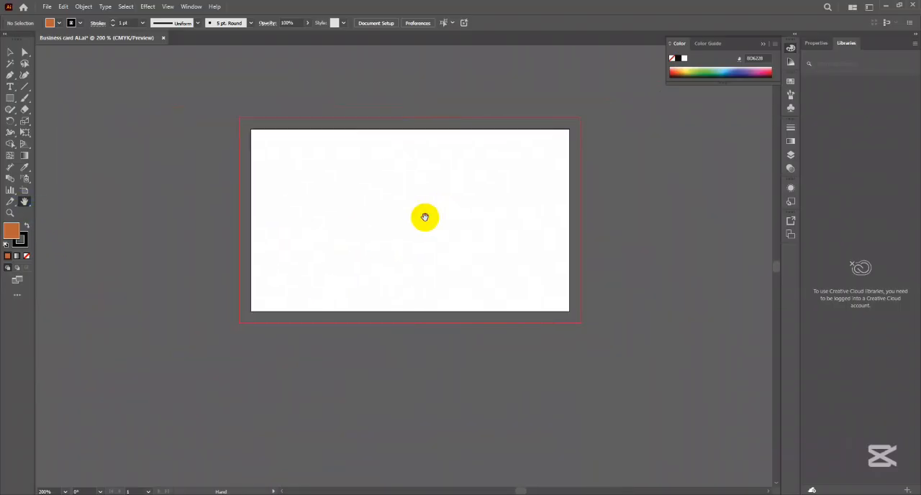
{"action": "left_click", "coordinate": [10, 51]}
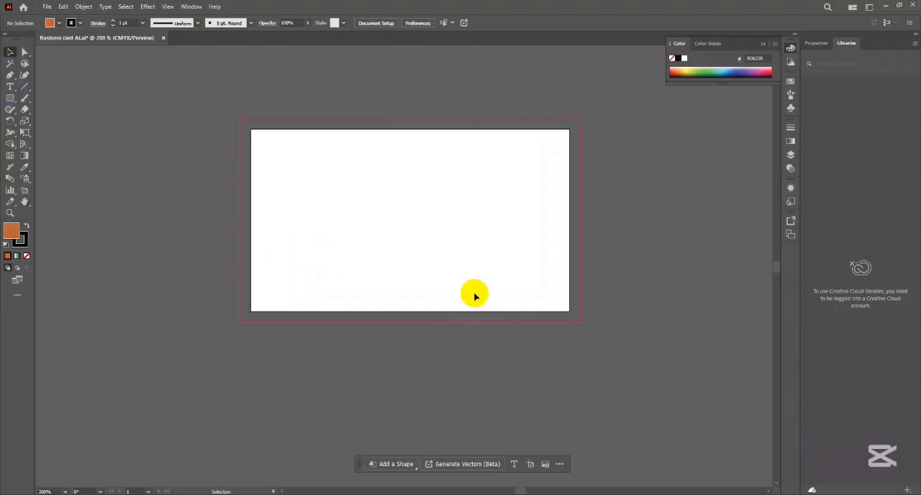
- Shift the view of the artboard back and forth while keeping the Selection tool active
{"action": "mouse_move", "coordinate": [439, 255]}
{"action": "left_mouse_down"}
{"action": "mouse_move", "coordinate": [475, 283]}
{"action": "mouse_move", "coordinate": [461, 272]}
{"action": "mouse_move", "coordinate": [393, 278]}
{"action": "mouse_move", "coordinate": [436, 263]}
{"action": "mouse_move", "coordinate": [370, 279]}
{"action": "mouse_move", "coordinate": [425, 265]}
{"action": "left_mouse_up"}
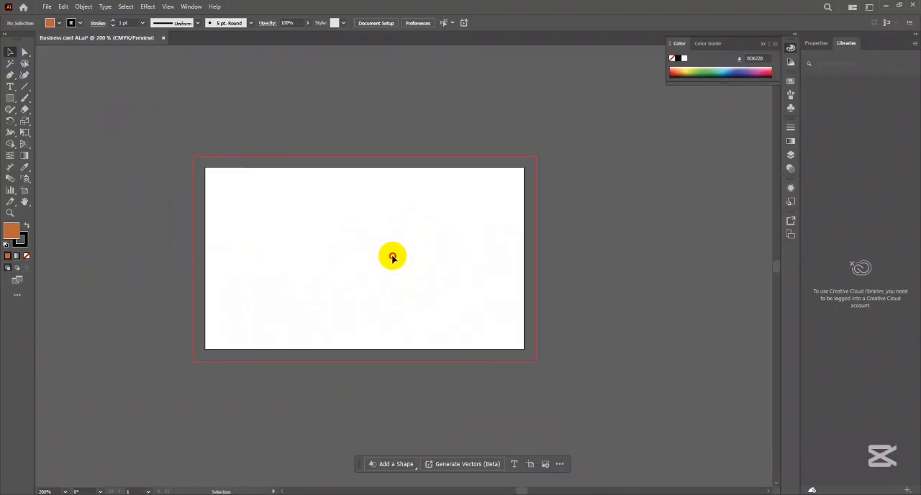
{"action": "left_click_drag", "start_coordinate": [359, 257], "coordinate": [444, 245]}
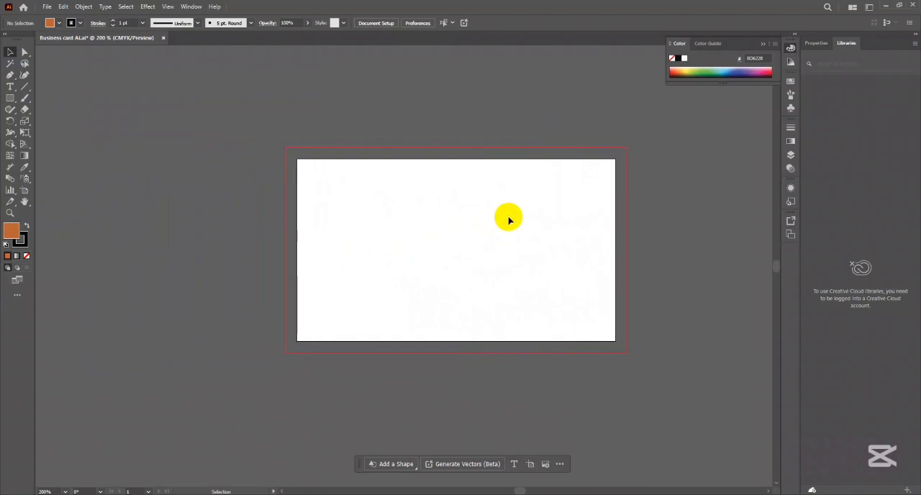
{"action": "left_click_drag", "start_coordinate": [509, 220], "coordinate": [441, 222]}
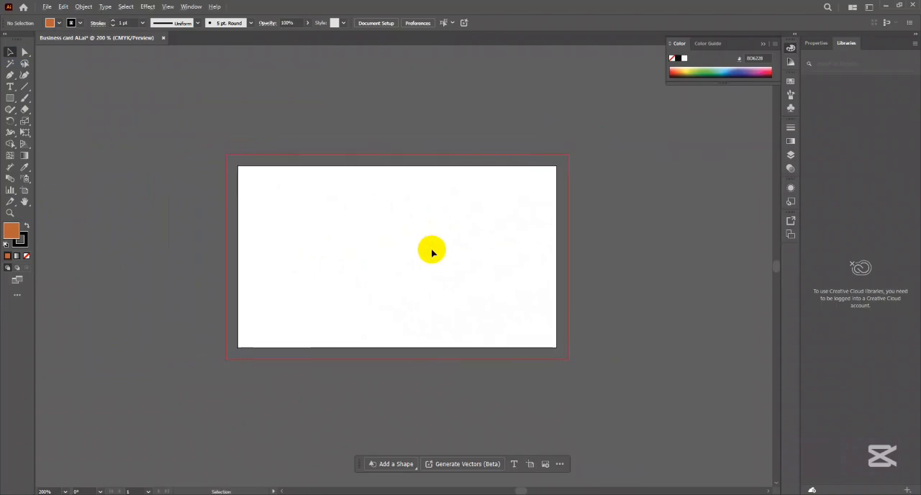
- Zoom repeatedly in and out over the middle of the artboard, between 150% and 600%
{"action": "scroll", "coordinate": [407, 290], "scroll_direction": "up", "scroll_amount": 3}
{"action": "scroll", "coordinate": [408, 288], "scroll_direction": "down", "scroll_amount": 4}
{"action": "scroll", "coordinate": [410, 290], "scroll_direction": "up", "scroll_amount": 2}
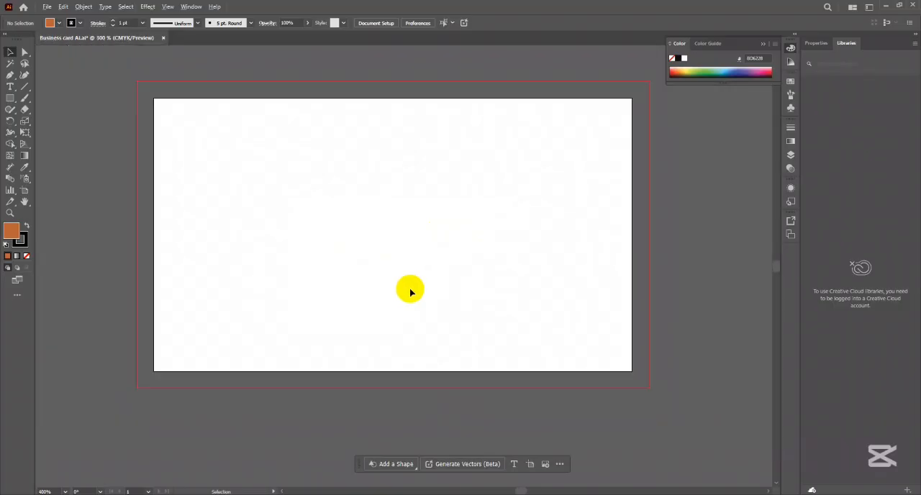
{"action": "scroll", "coordinate": [412, 292], "scroll_direction": "down", "scroll_amount": 1}
{"action": "scroll", "coordinate": [421, 300], "scroll_direction": "up", "scroll_amount": 3}
{"action": "scroll", "coordinate": [422, 301], "scroll_direction": "down", "scroll_amount": 4}
{"action": "scroll", "coordinate": [422, 302], "scroll_direction": "up", "scroll_amount": 4}
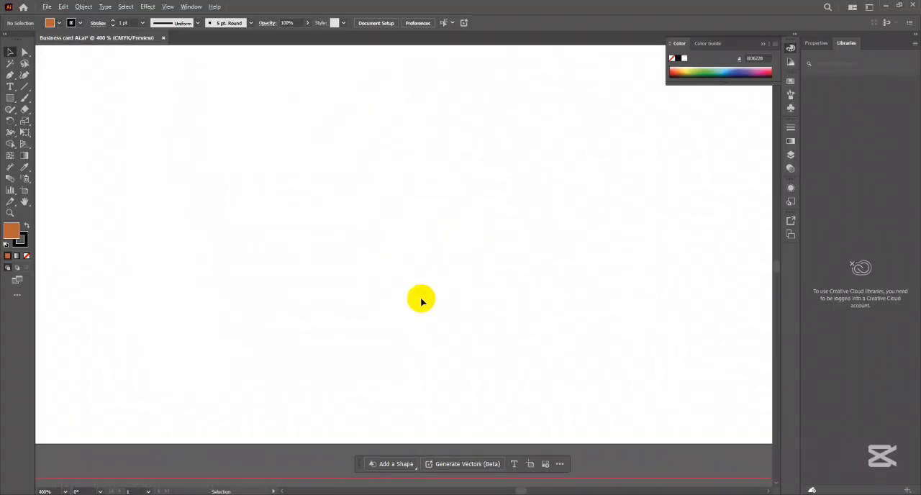
{"action": "scroll", "coordinate": [421, 301], "scroll_direction": "down", "scroll_amount": 3}
{"action": "scroll", "coordinate": [422, 302], "scroll_direction": "up", "scroll_amount": 2}
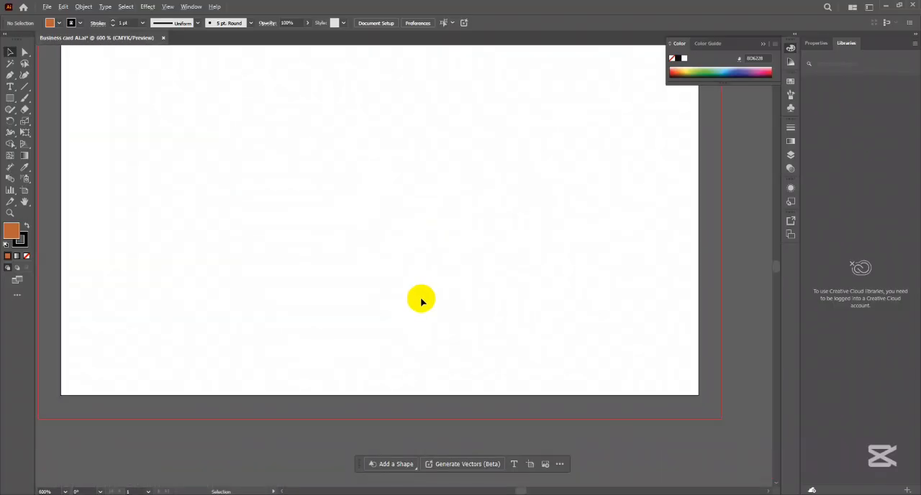
{"action": "scroll", "coordinate": [422, 302], "scroll_direction": "down", "scroll_amount": 3}
{"action": "scroll", "coordinate": [421, 302], "scroll_direction": "up", "scroll_amount": 2}
{"action": "scroll", "coordinate": [421, 301], "scroll_direction": "down", "scroll_amount": 3}
{"action": "scroll", "coordinate": [422, 302], "scroll_direction": "up", "scroll_amount": 3}
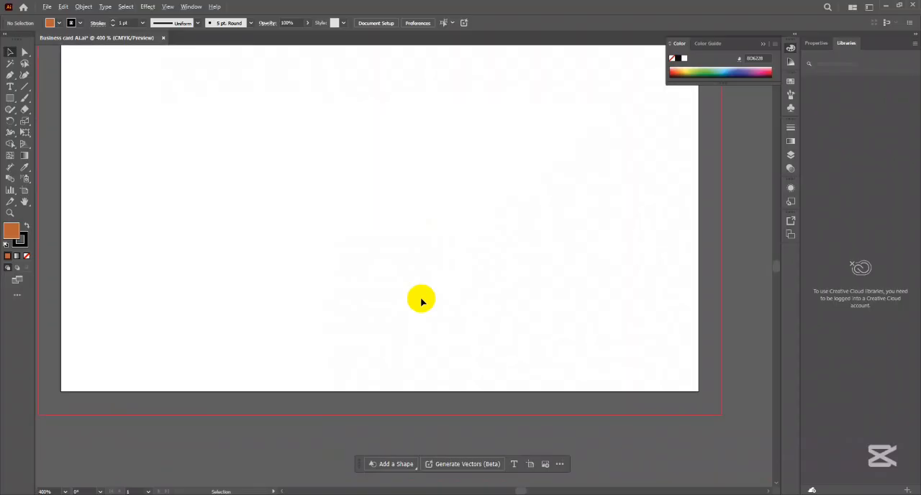
{"action": "scroll", "coordinate": [422, 302], "scroll_direction": "down", "scroll_amount": 3}
{"action": "scroll", "coordinate": [421, 301], "scroll_direction": "up", "scroll_amount": 3}
{"action": "scroll", "coordinate": [421, 301], "scroll_direction": "up", "scroll_amount": 3}
{"action": "scroll", "coordinate": [422, 302], "scroll_direction": "down", "scroll_amount": 4}
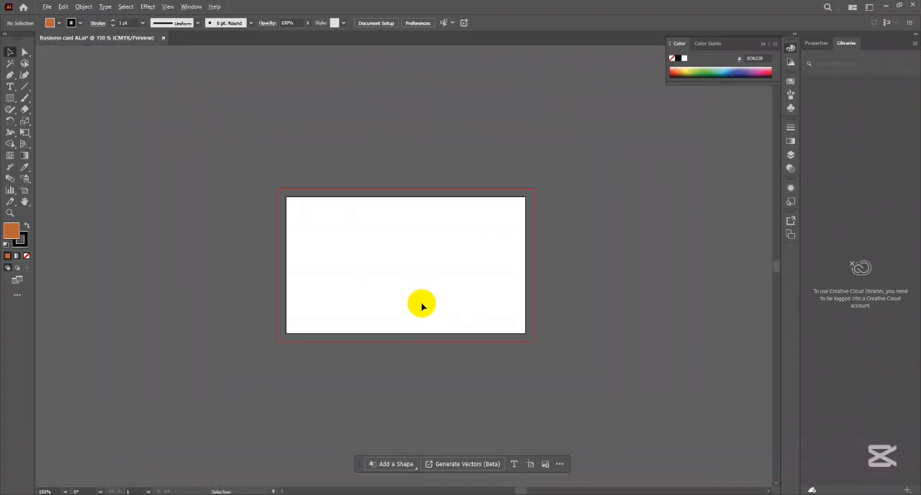
{"action": "scroll", "coordinate": [422, 304], "scroll_direction": "up", "scroll_amount": 3}
{"action": "scroll", "coordinate": [422, 306], "scroll_direction": "down", "scroll_amount": 3}
{"action": "scroll", "coordinate": [421, 306], "scroll_direction": "up", "scroll_amount": 2}
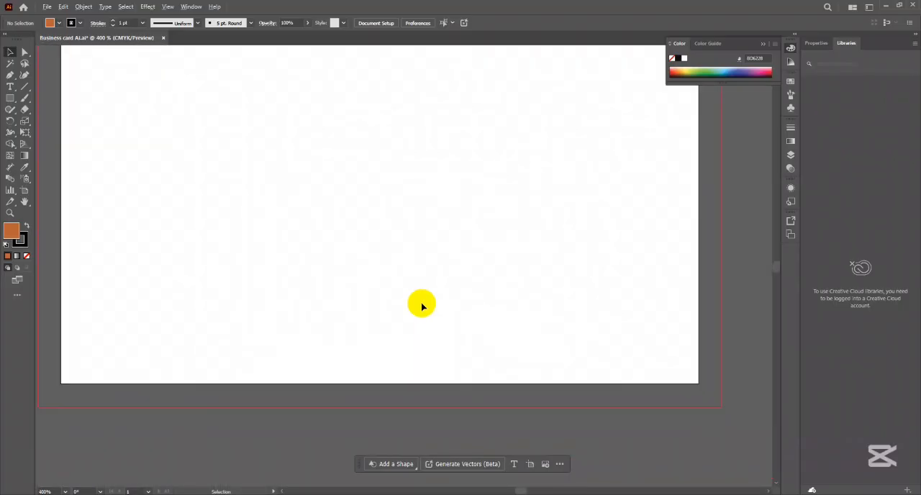
{"action": "scroll", "coordinate": [421, 306], "scroll_direction": "up", "scroll_amount": 1}
{"action": "scroll", "coordinate": [422, 306], "scroll_direction": "down", "scroll_amount": 1}
{"action": "scroll", "coordinate": [421, 306], "scroll_direction": "up", "scroll_amount": 1}
{"action": "scroll", "coordinate": [422, 306], "scroll_direction": "down", "scroll_amount": 2}
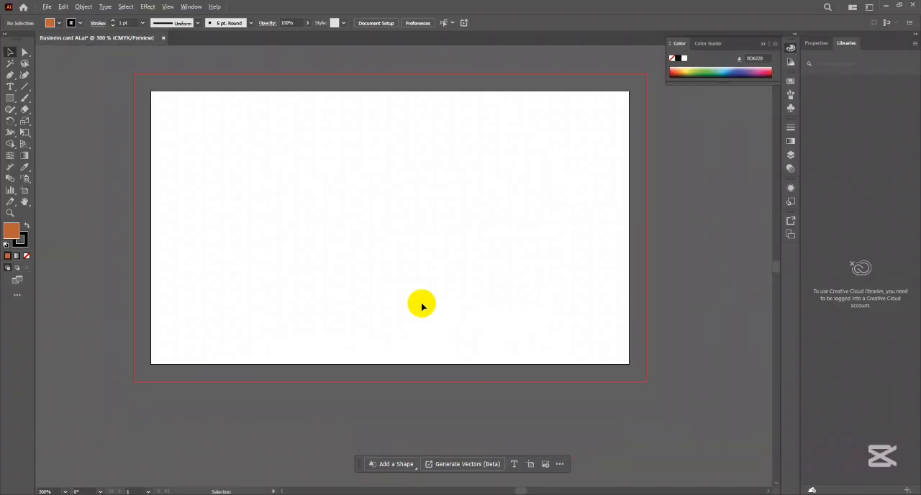
{"action": "scroll", "coordinate": [422, 306], "scroll_direction": "up", "scroll_amount": 2}
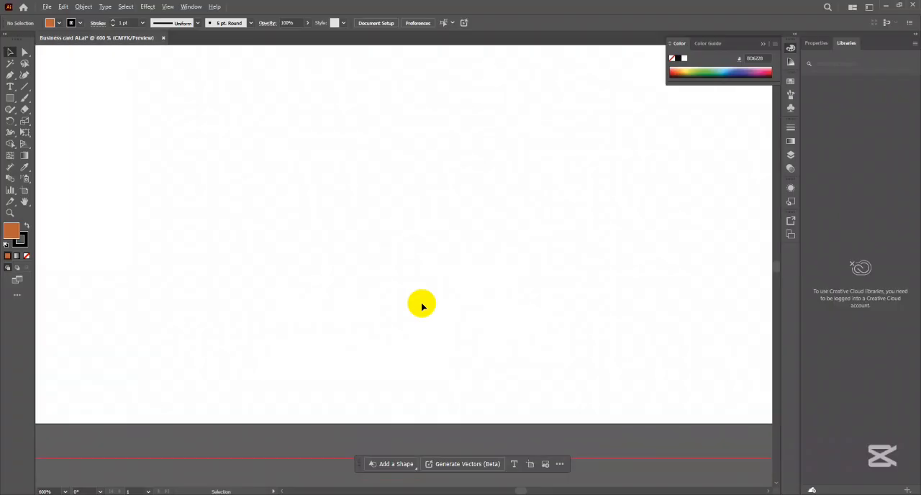
{"action": "scroll", "coordinate": [421, 306], "scroll_direction": "down", "scroll_amount": 3}
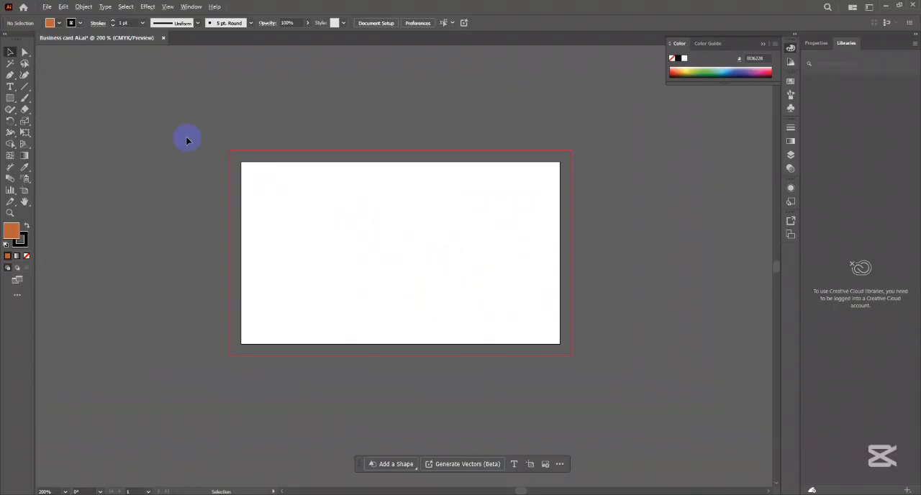
- Zoom in and out around different points of the canvas outside and near the artboard's corners
{"action": "scroll", "coordinate": [187, 139], "scroll_direction": "up", "scroll_amount": 3}
{"action": "scroll", "coordinate": [187, 140], "scroll_direction": "down", "scroll_amount": 3}
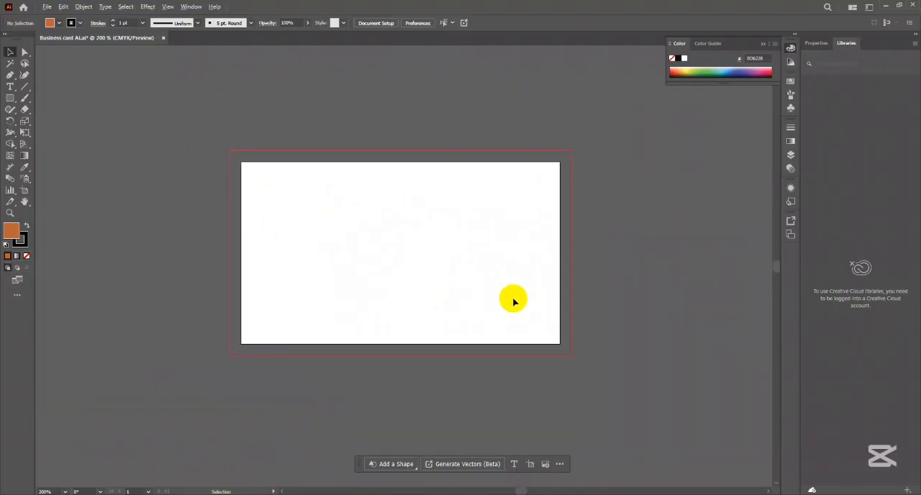
{"action": "scroll", "coordinate": [512, 300], "scroll_direction": "up", "scroll_amount": 3}
{"action": "scroll", "coordinate": [511, 300], "scroll_direction": "down", "scroll_amount": 3}
{"action": "scroll", "coordinate": [152, 398], "scroll_direction": "up", "scroll_amount": 2}
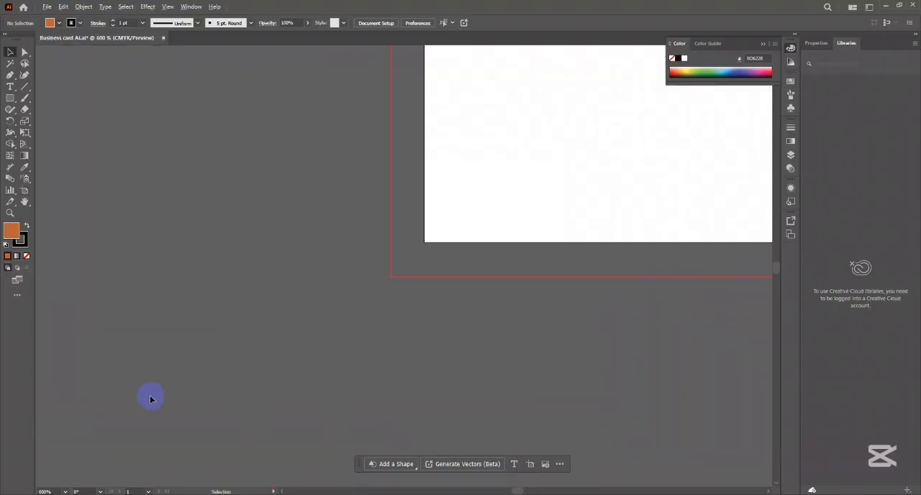
{"action": "scroll", "coordinate": [152, 398], "scroll_direction": "down", "scroll_amount": 3}
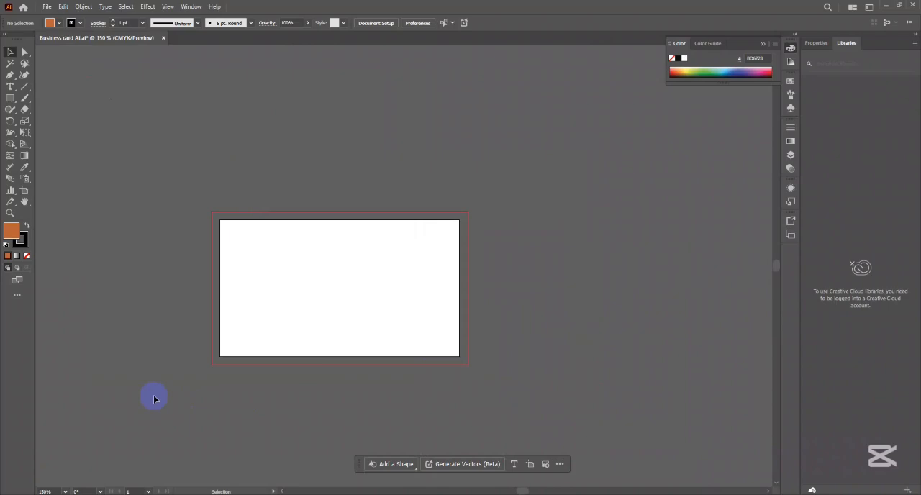
- Combine panning and zooming to examine the artboard up to 1200%, and return to 150% with free canvas beside it
{"action": "left_click_drag", "start_coordinate": [308, 316], "coordinate": [403, 283]}
{"action": "scroll", "coordinate": [407, 286], "scroll_direction": "up", "scroll_amount": 1}
{"action": "scroll", "coordinate": [407, 286], "scroll_direction": "up", "scroll_amount": 1}
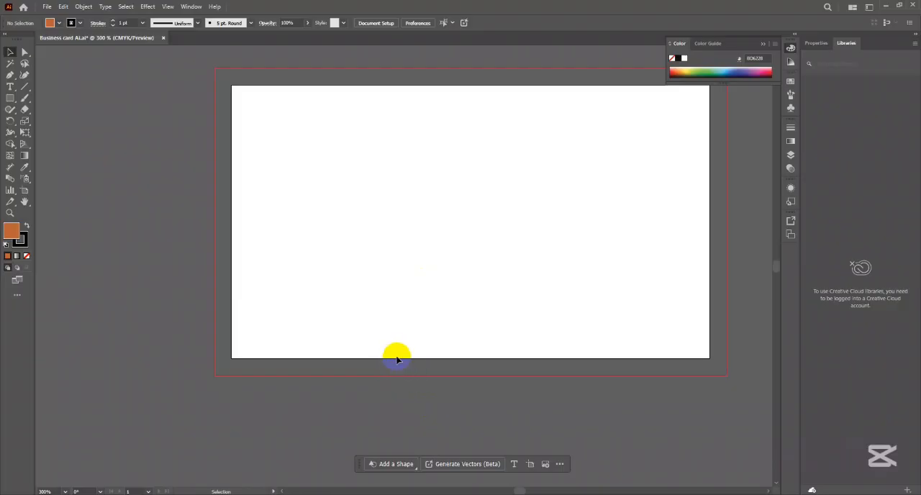
{"action": "scroll", "coordinate": [292, 223], "scroll_direction": "up", "scroll_amount": 4}
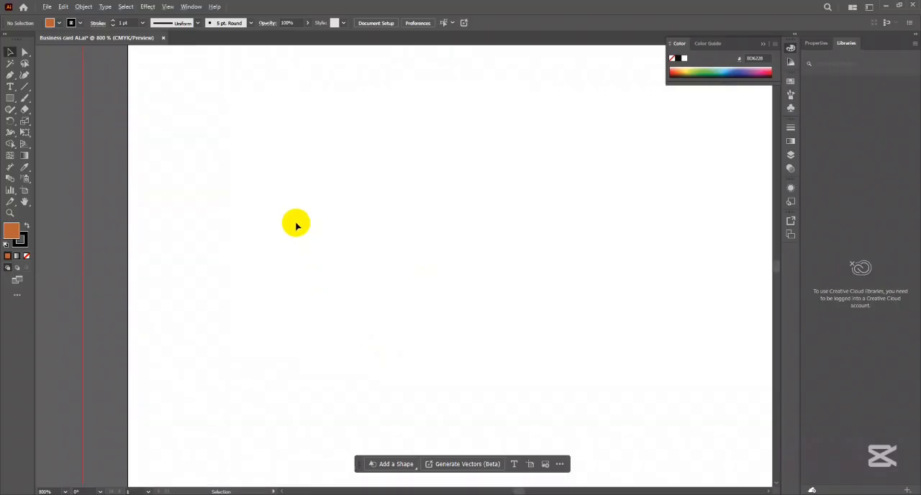
{"action": "left_click_drag", "start_coordinate": [288, 223], "coordinate": [339, 229]}
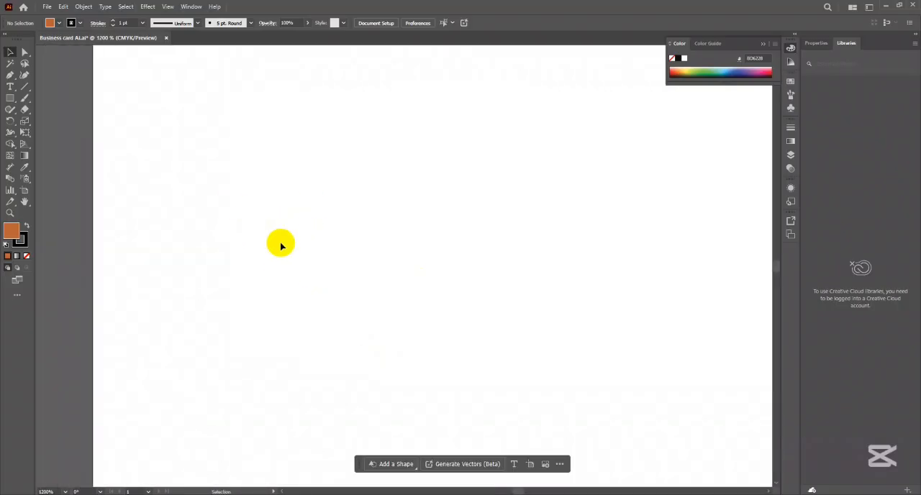
{"action": "scroll", "coordinate": [302, 249], "scroll_direction": "down", "scroll_amount": 4}
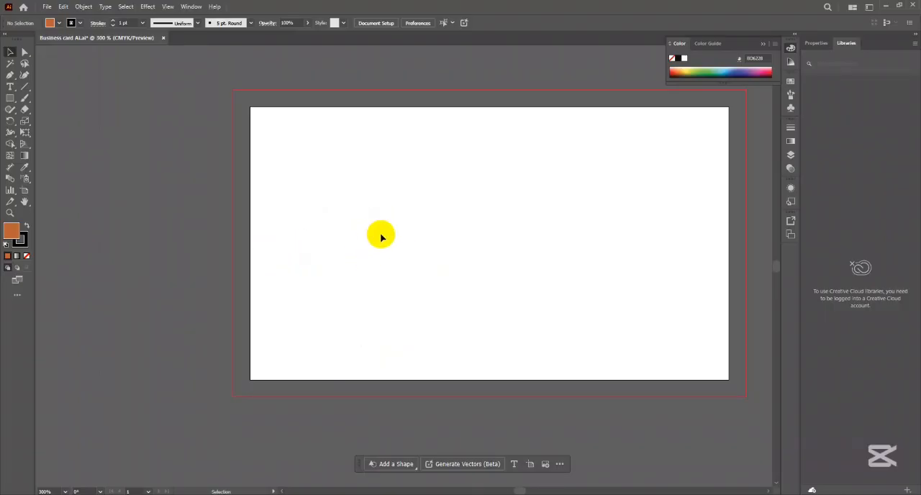
{"action": "scroll", "coordinate": [382, 238], "scroll_direction": "down", "scroll_amount": 3}
{"action": "scroll", "coordinate": [381, 238], "scroll_direction": "up", "scroll_amount": 3}
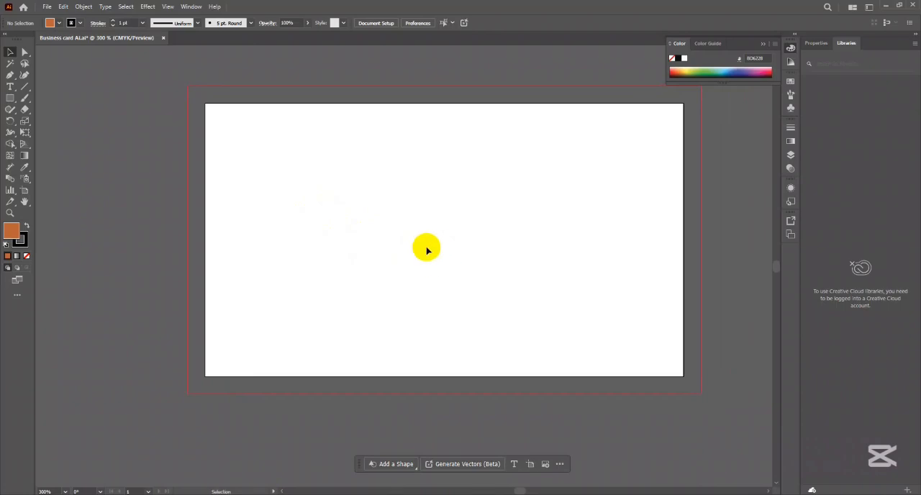
{"action": "left_click_drag", "start_coordinate": [465, 175], "coordinate": [390, 228]}
{"action": "scroll", "coordinate": [379, 245], "scroll_direction": "down", "scroll_amount": 2}
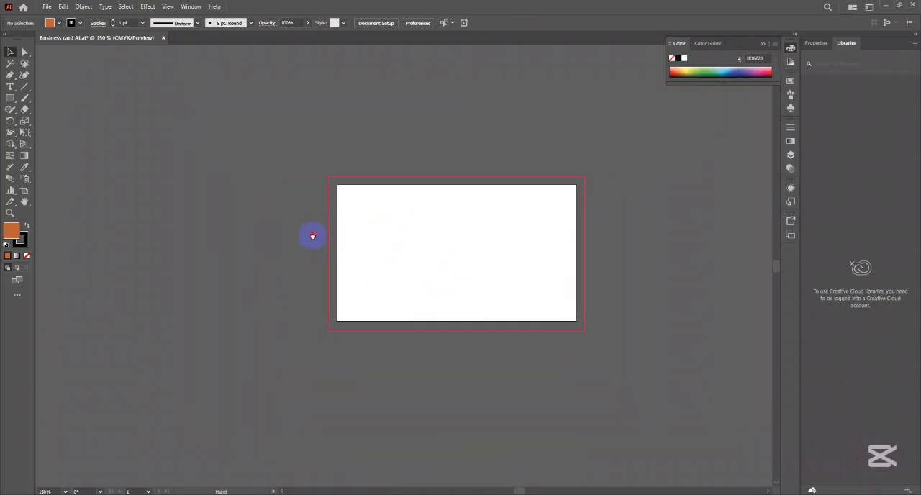
{"action": "left_click_drag", "start_coordinate": [313, 237], "coordinate": [398, 230]}
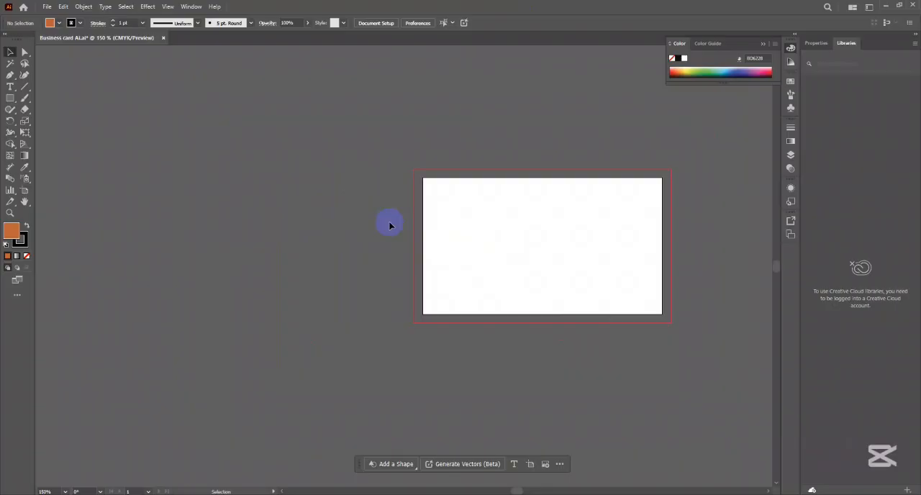
- Draw an orange rectangle about 2.22 x 2.10 in on the canvas left of the artboard, move it slightly down and deselect it
{"action": "left_click", "coordinate": [10, 97]}
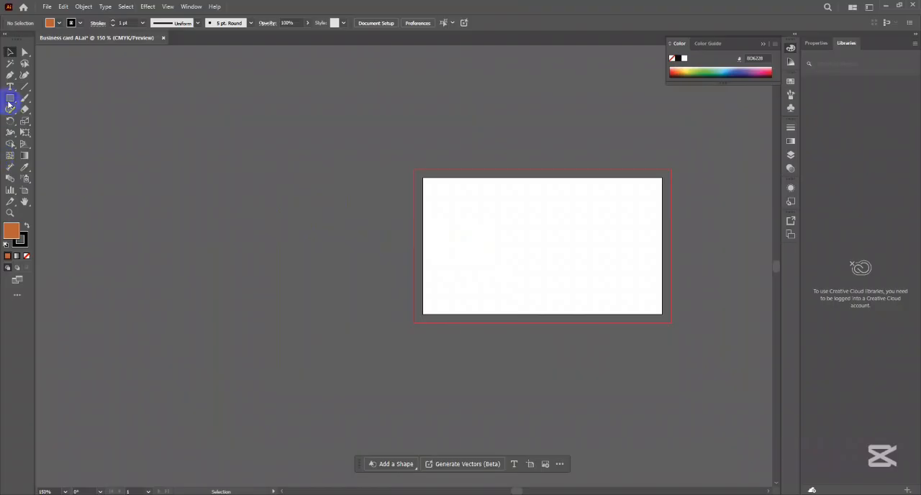
{"action": "left_click_drag", "start_coordinate": [192, 119], "coordinate": [344, 261]}
{"action": "left_click", "coordinate": [10, 52]}
{"action": "left_click", "coordinate": [111, 144]}
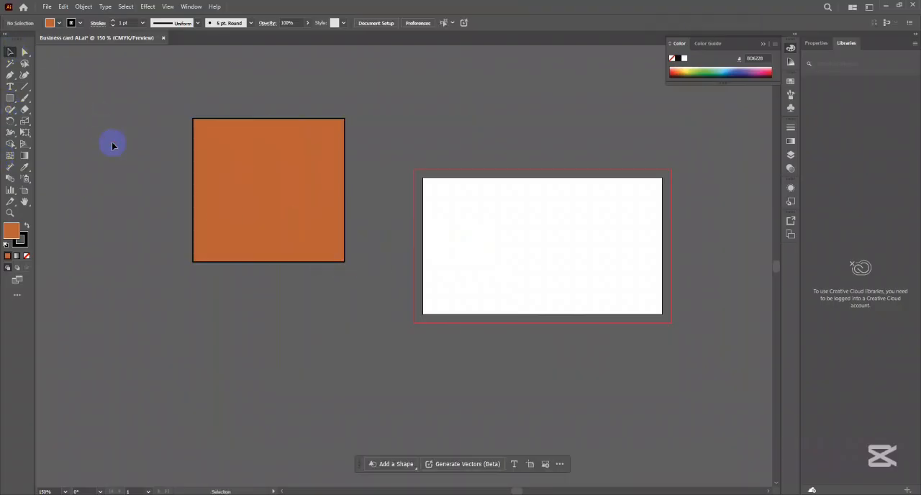
{"action": "left_click", "coordinate": [239, 188]}
{"action": "left_click_drag", "start_coordinate": [239, 188], "coordinate": [215, 204]}
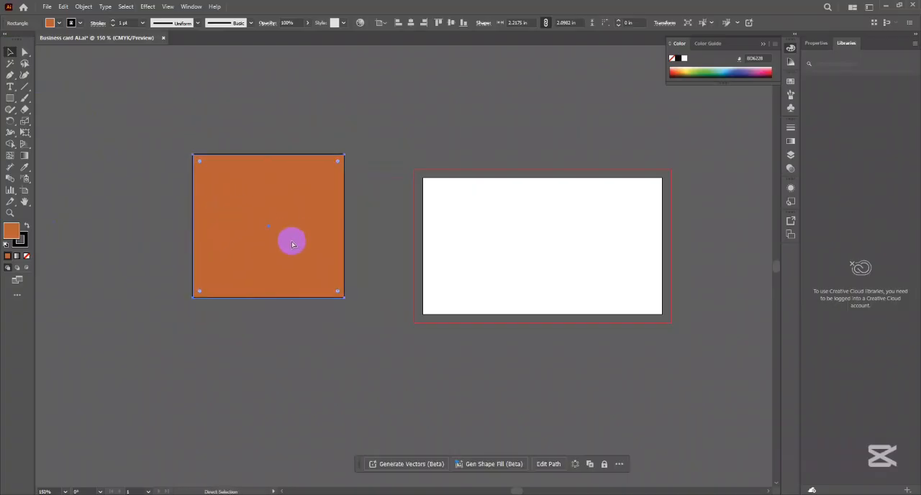
{"action": "key", "text": "ctrl+shift+a"}
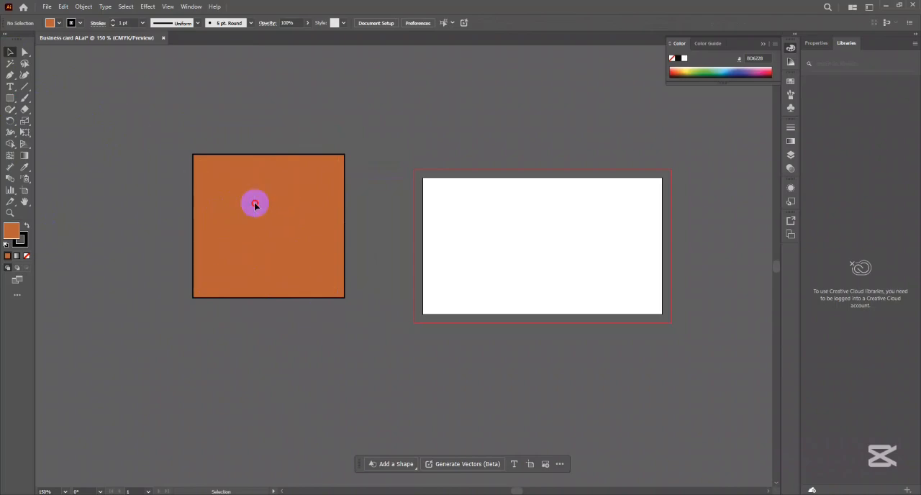
- Select the orange rectangle with the Selection tool, deselect it and select it again
{"action": "left_click", "coordinate": [329, 288]}
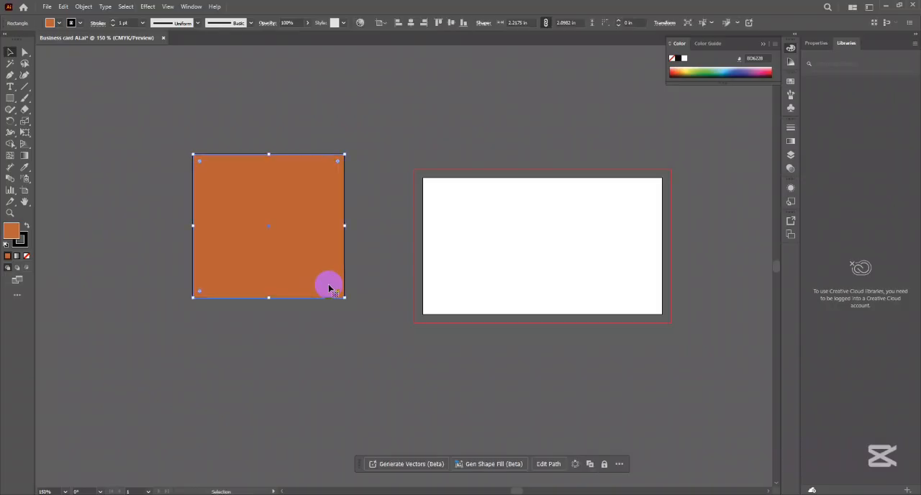
{"action": "left_click", "coordinate": [387, 228]}
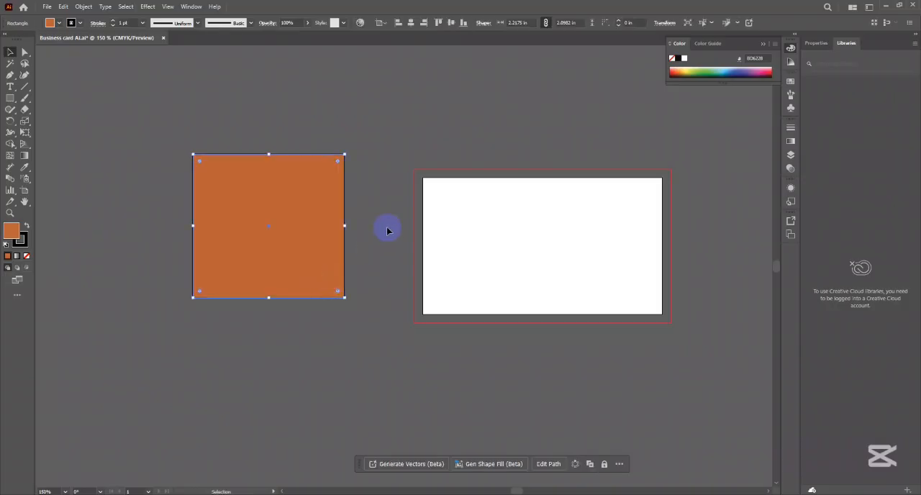
{"action": "left_click", "coordinate": [274, 231]}
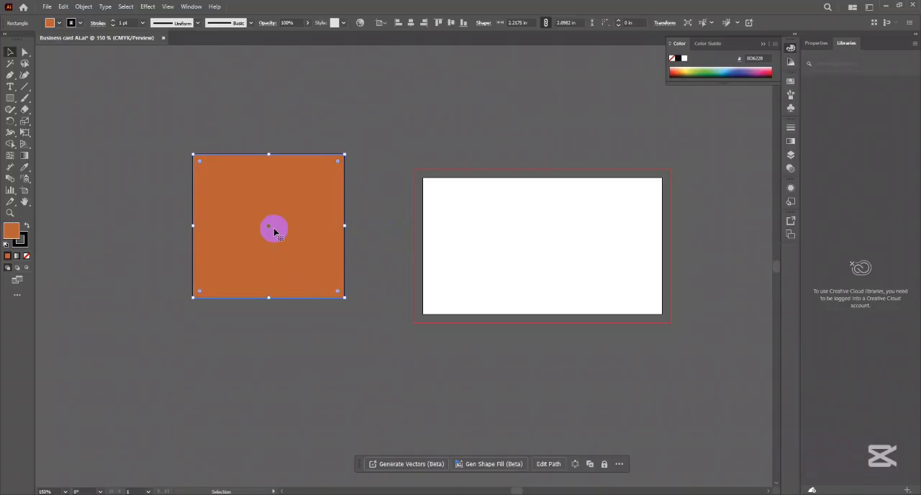
- Lock the orange rectangle, try to select it by sweeping across it, and unlock all objects
{"action": "left_click", "coordinate": [385, 190]}
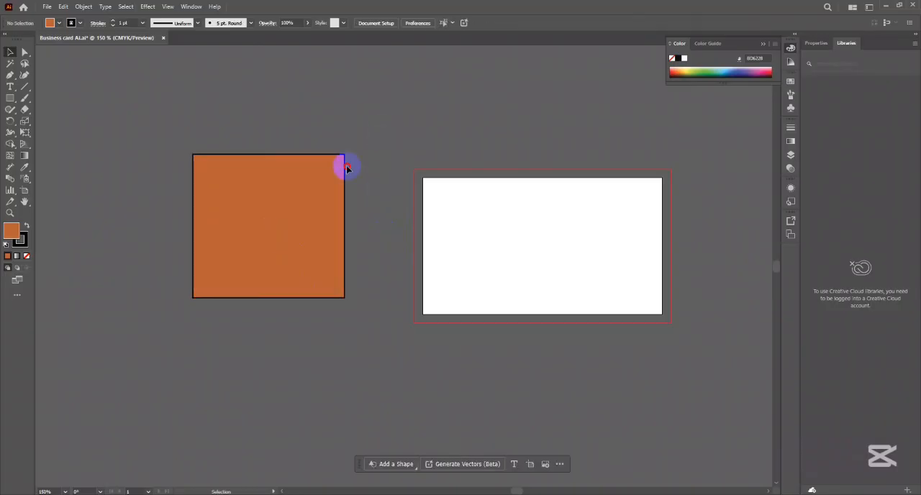
{"action": "left_click_drag", "start_coordinate": [348, 167], "coordinate": [242, 309]}
{"action": "left_click", "coordinate": [275, 232]}
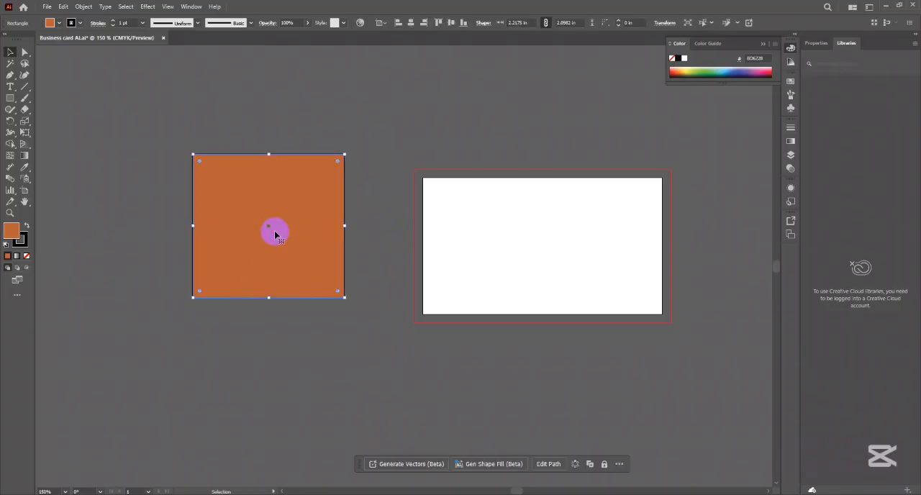
- Select and lock the orange rectangle, and release it with the single-object Unlock command
{"action": "right_click", "coordinate": [424, 169]}
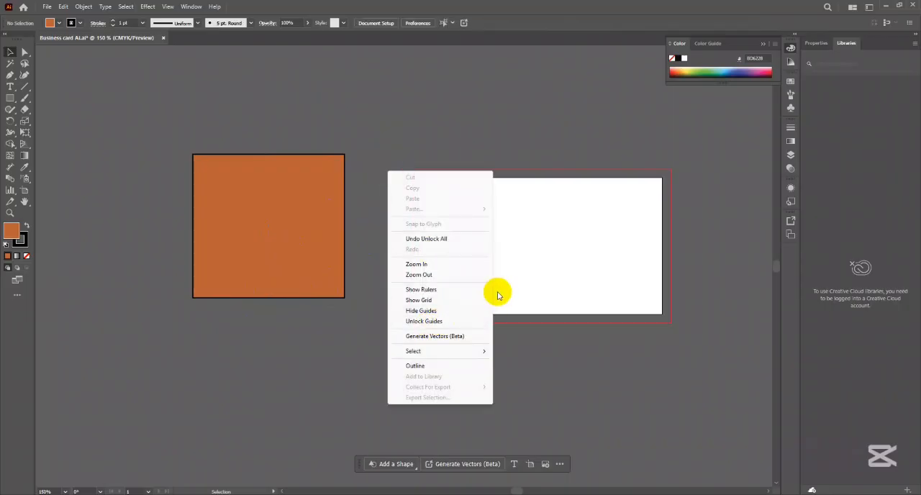
{"action": "left_click", "coordinate": [309, 233]}
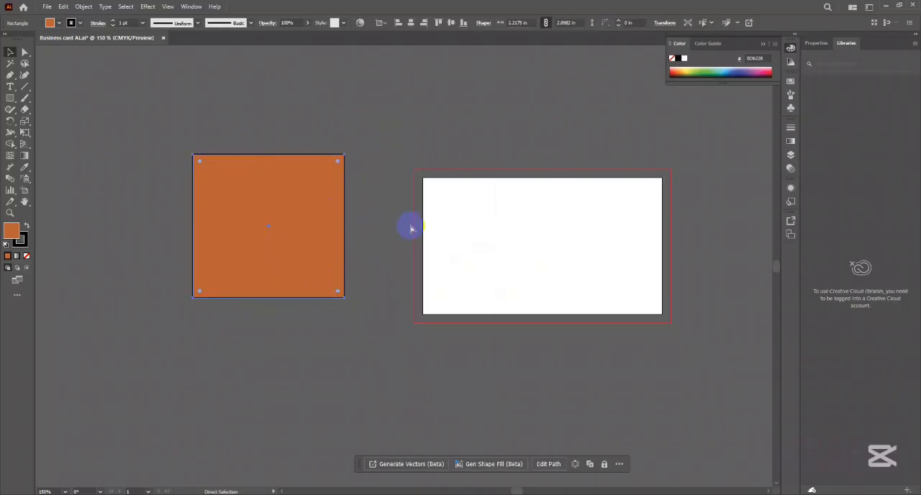
{"action": "key", "text": "ctrl+2"}
{"action": "right_click", "coordinate": [312, 236]}
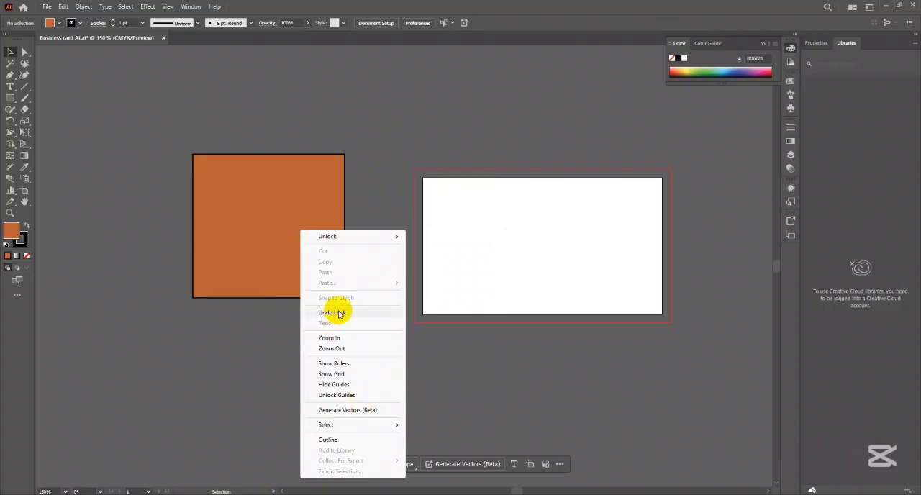
{"action": "mouse_move", "coordinate": [336, 236]}
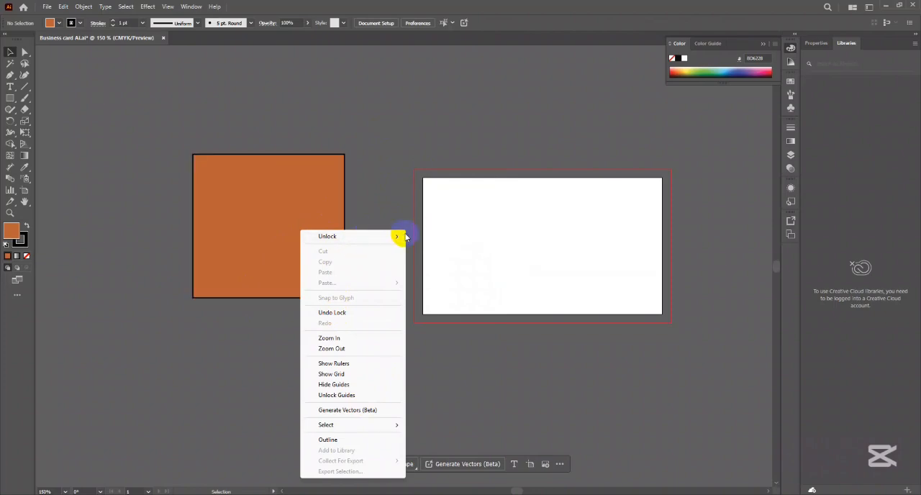
{"action": "left_click", "coordinate": [431, 237]}
{"action": "left_click", "coordinate": [437, 185]}
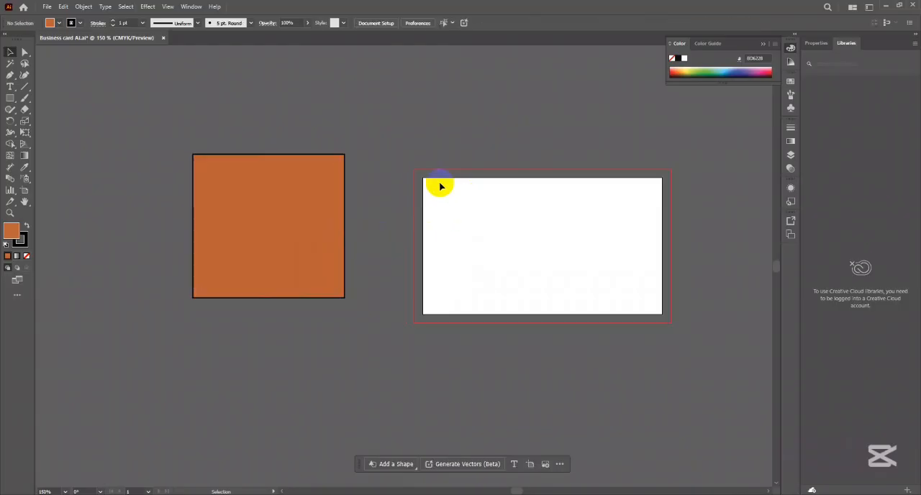
- Lock the orange rectangle again, unlock all objects and select the rectangle with the Selection tool
{"action": "left_click", "coordinate": [292, 204]}
{"action": "key", "text": "ctrl+2"}
{"action": "scroll", "coordinate": [251, 211], "scroll_direction": "right", "scroll_amount": 1}
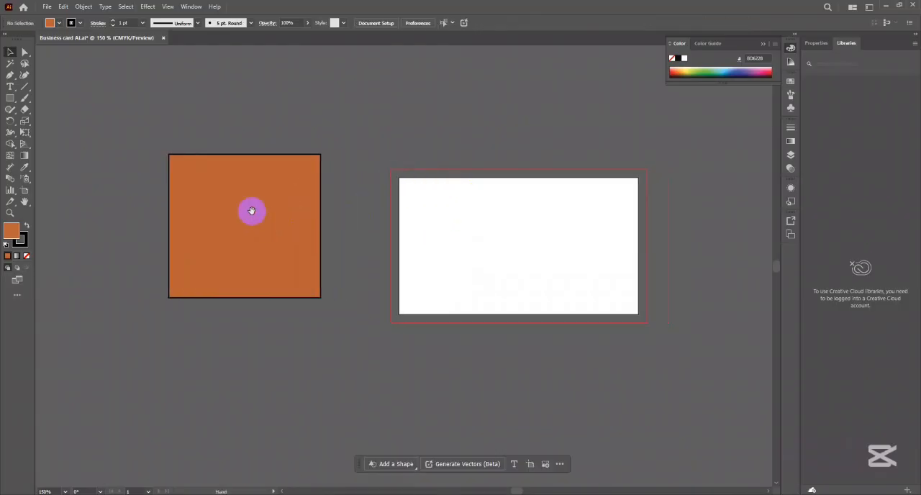
{"action": "left_click_drag", "start_coordinate": [347, 278], "coordinate": [343, 276]}
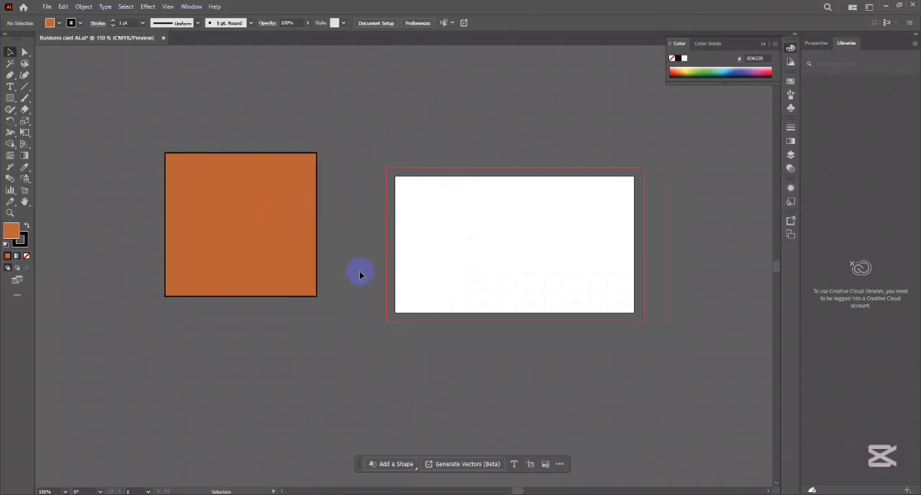
{"action": "key", "text": "ctrl+alt+2"}
{"action": "key", "text": "v"}
{"action": "left_click", "coordinate": [236, 232]}
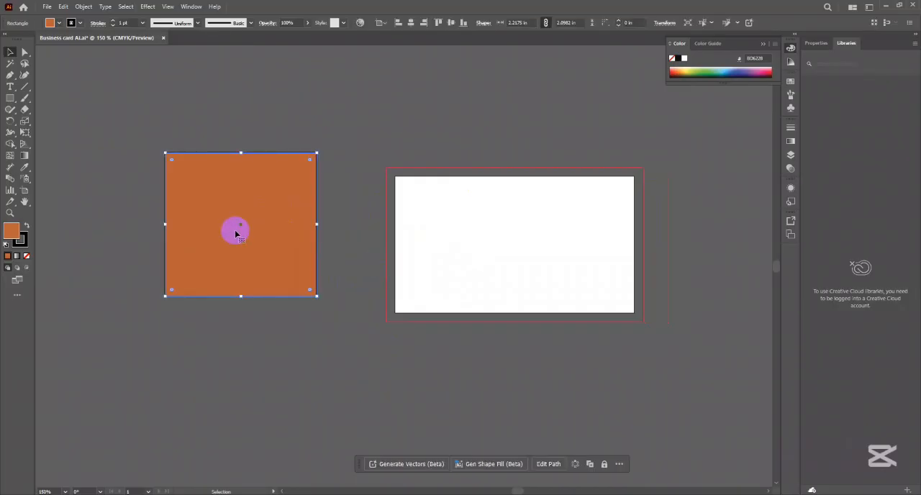
- Hide the selected orange rectangle, show all hidden objects and clear the selection
{"action": "key", "text": "a"}
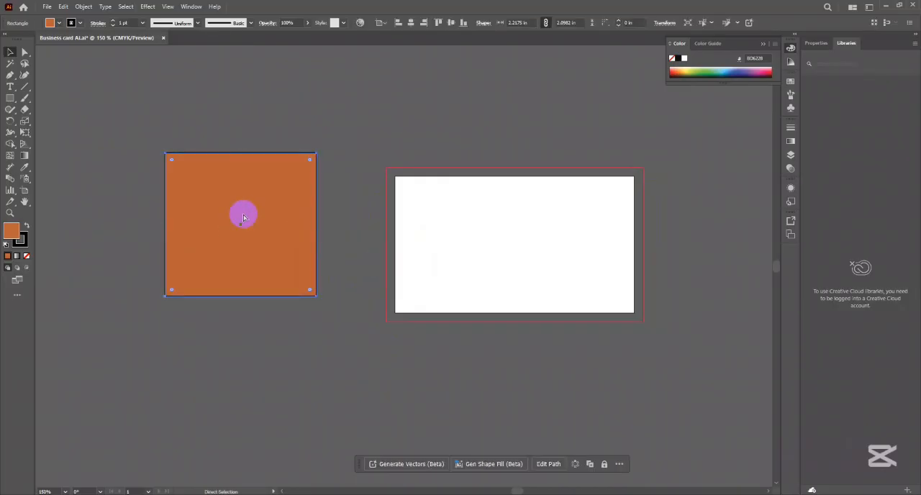
{"action": "key", "text": "Delete"}
{"action": "key", "text": "v"}
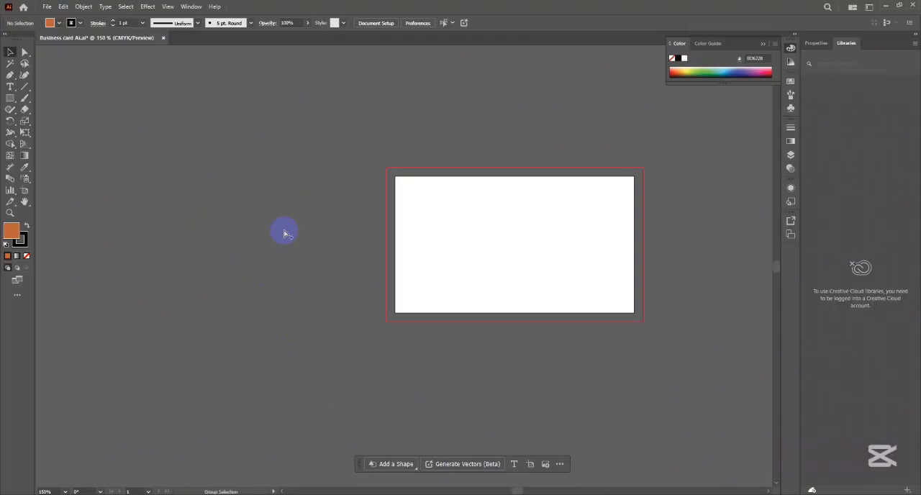
{"action": "key", "text": "ctrl+z"}
{"action": "left_click", "coordinate": [374, 229]}
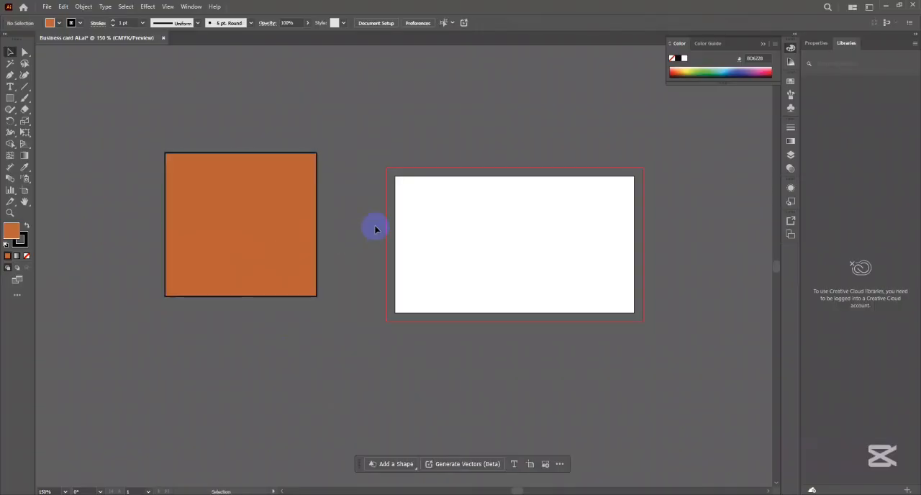
- Select the orange rectangle, hide it once more and bring it back with Show All
{"action": "left_click", "coordinate": [288, 227]}
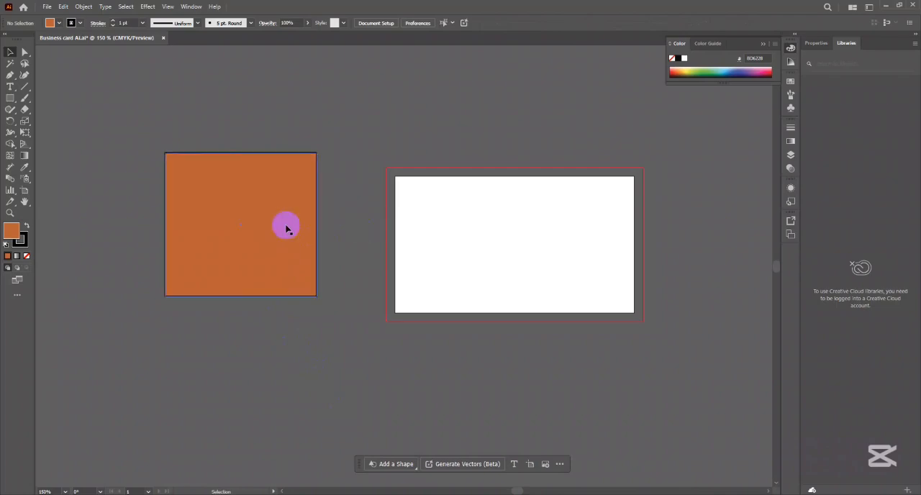
{"action": "right_click", "coordinate": [253, 224]}
{"action": "left_click", "coordinate": [421, 238]}
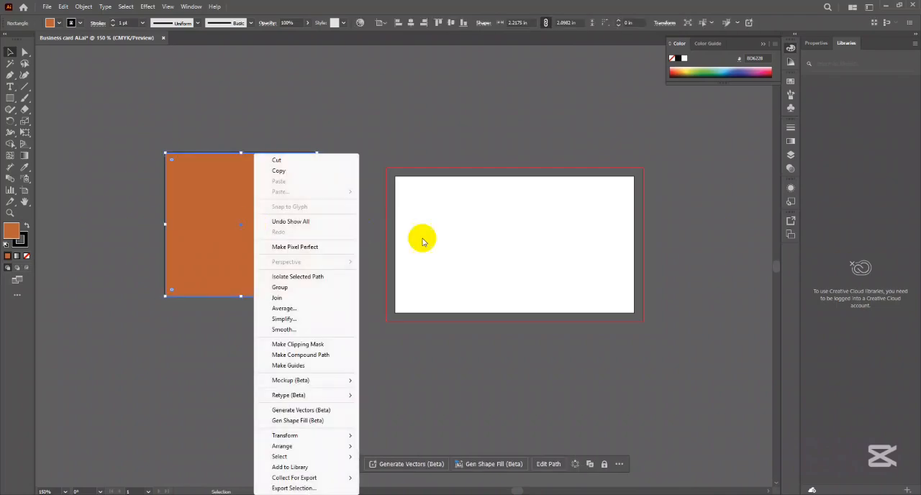
{"action": "key", "text": "a"}
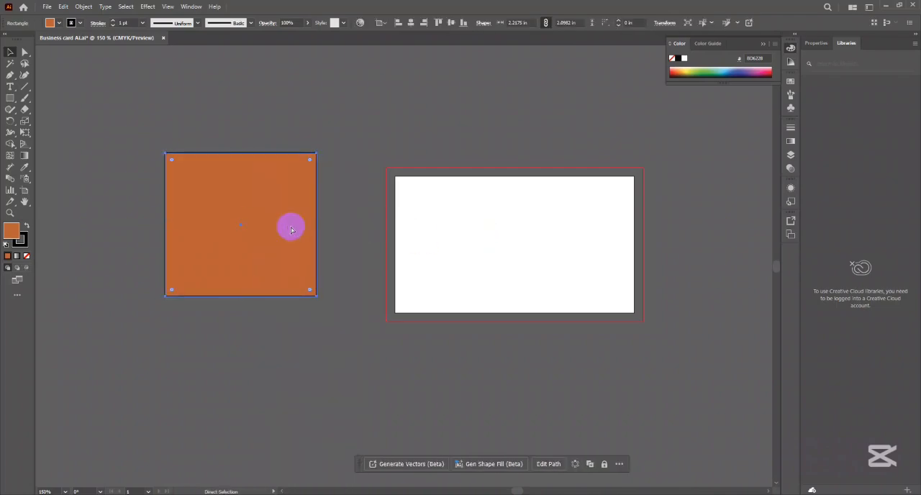
{"action": "key", "text": "Delete"}
{"action": "key", "text": "v"}
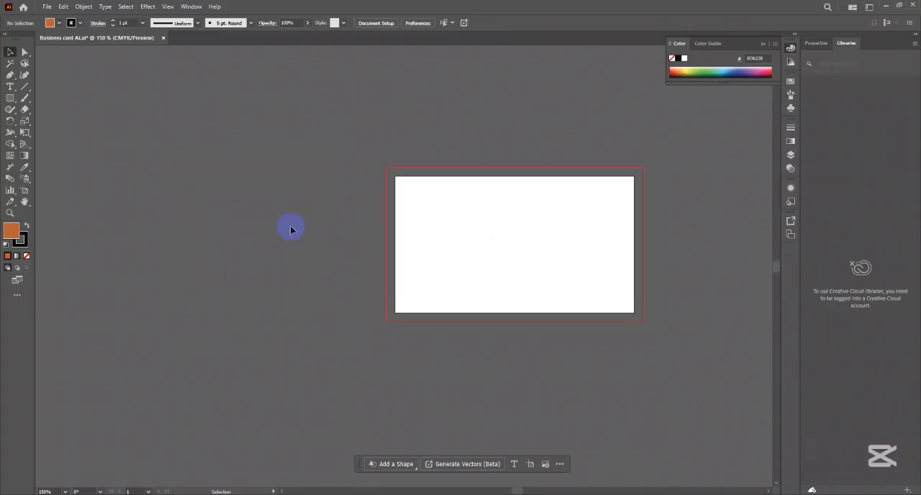
{"action": "key", "text": "a"}
{"action": "key", "text": "ctrl+z"}
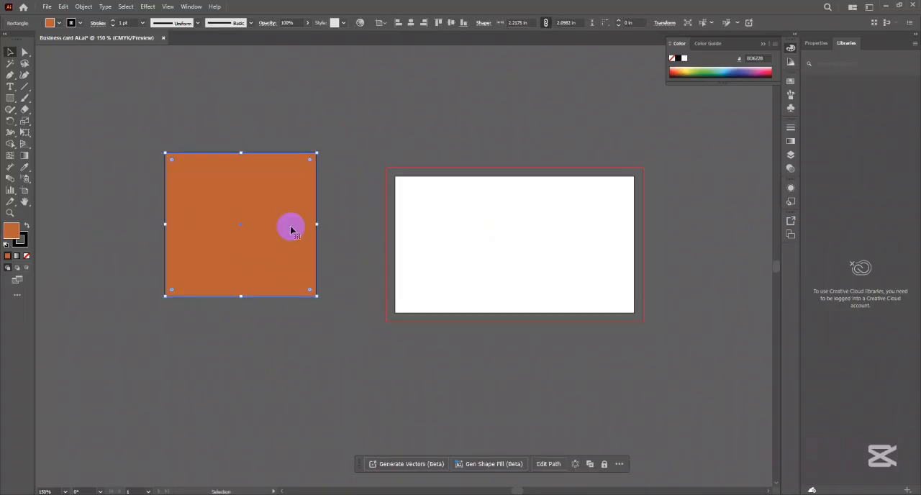
- Deselect and reselect the orange rectangle, and move it slightly right toward the artboard
{"action": "left_click", "coordinate": [378, 218]}
{"action": "left_click", "coordinate": [262, 215]}
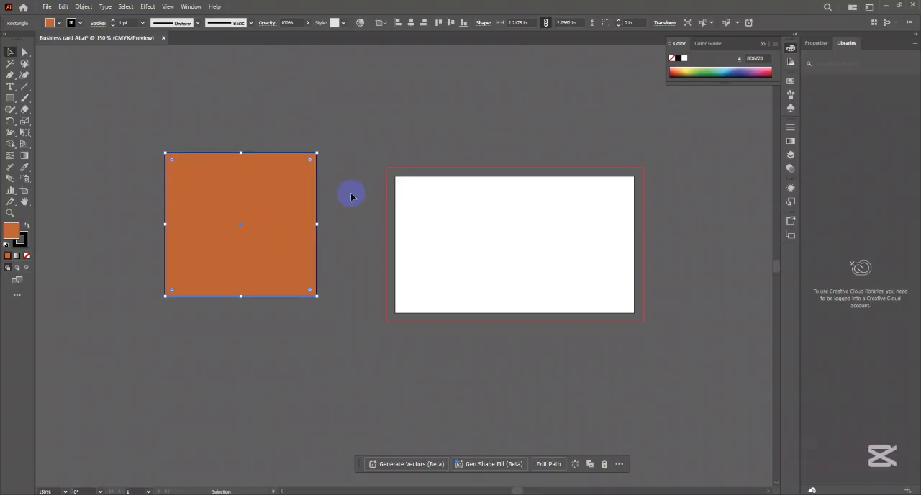
{"action": "left_click_drag", "start_coordinate": [170, 214], "coordinate": [177, 214]}
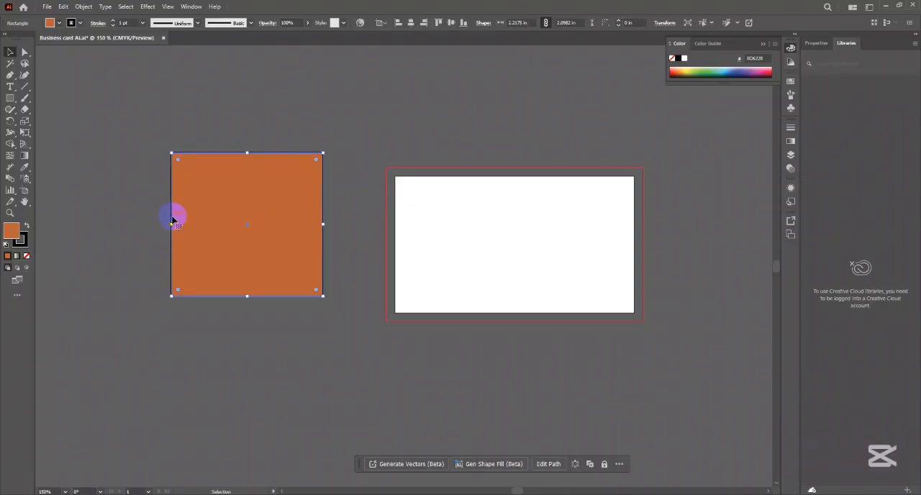
- Examine the Lock, Unlock All, Hide and Show All commands and their shortcuts for the selected rectangle
{"action": "left_click", "coordinate": [84, 7]}
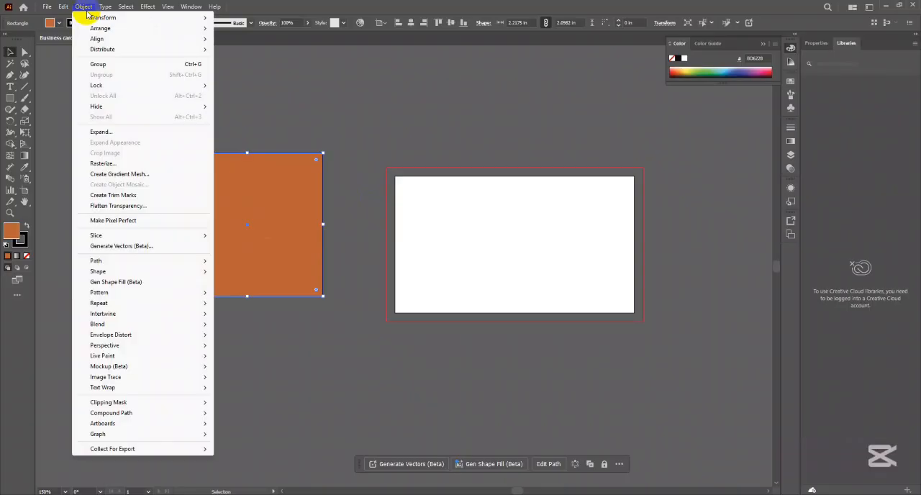
{"action": "mouse_move", "coordinate": [113, 89]}
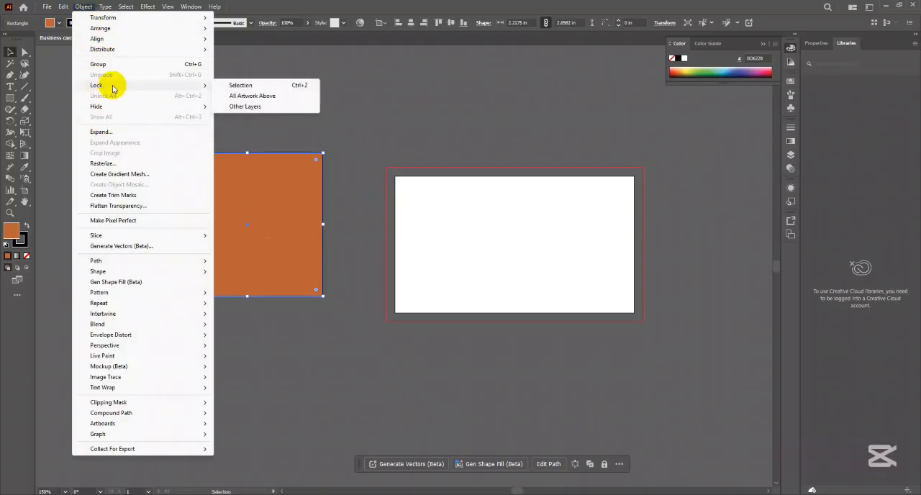
{"action": "mouse_move", "coordinate": [103, 110]}
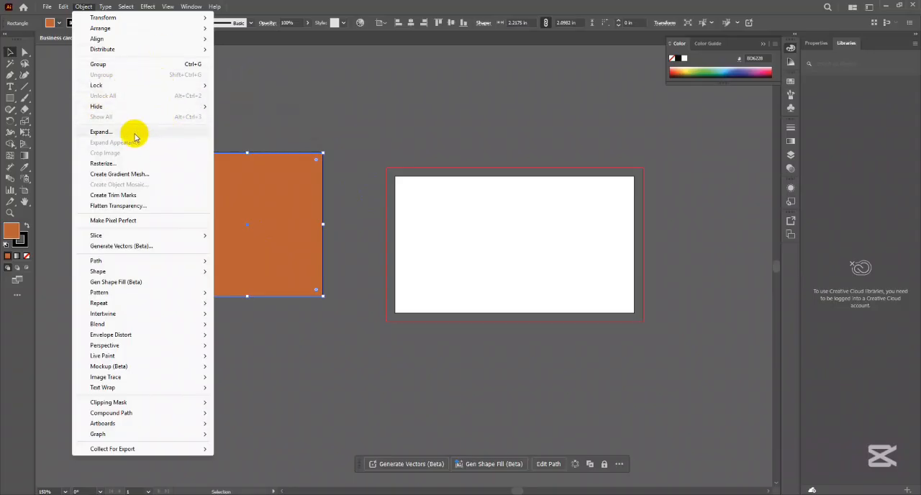
{"action": "mouse_move", "coordinate": [105, 7]}
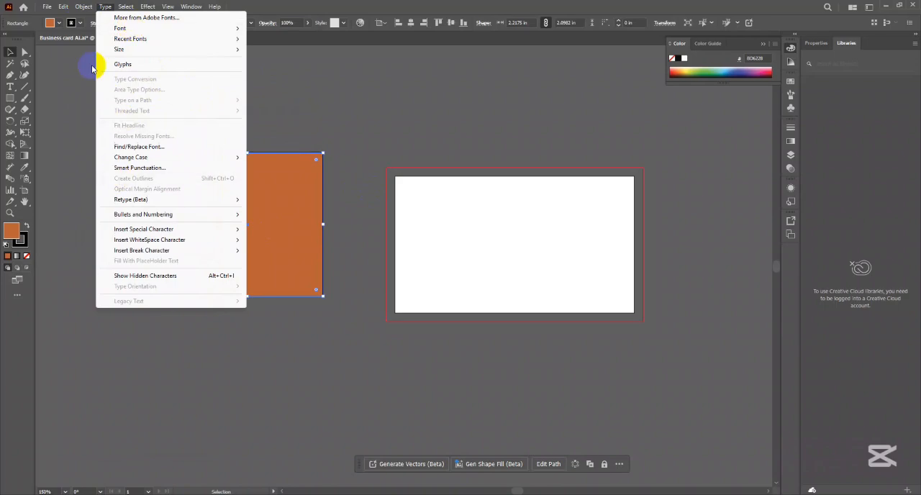
{"action": "left_click", "coordinate": [303, 186]}
{"action": "left_click", "coordinate": [215, 181]}
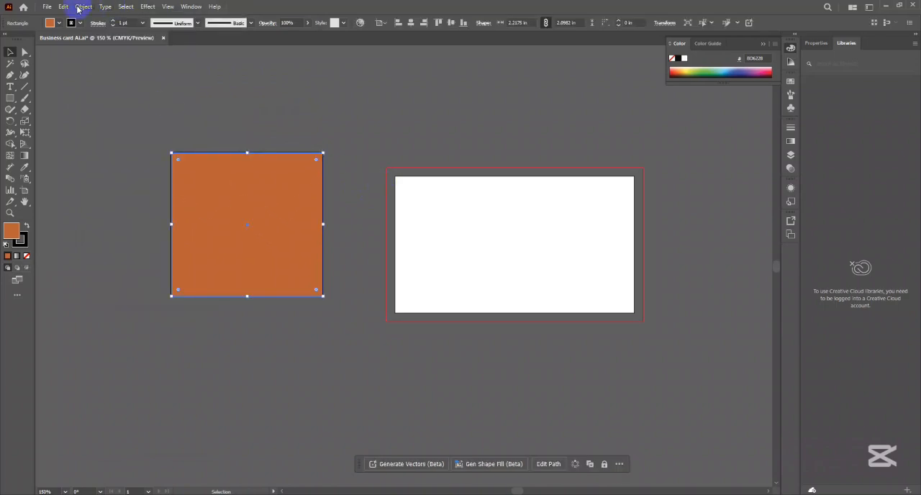
{"action": "left_click", "coordinate": [125, 6]}
{"action": "mouse_move", "coordinate": [83, 7]}
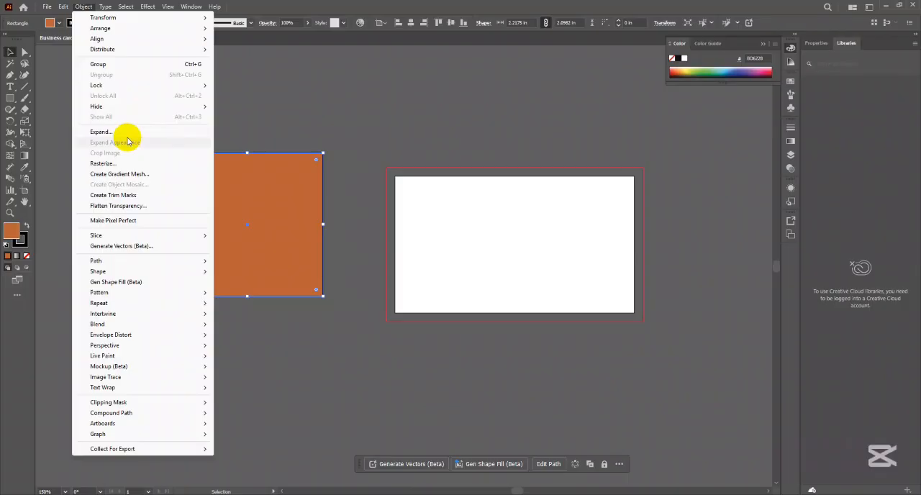
{"action": "left_click", "coordinate": [274, 206]}
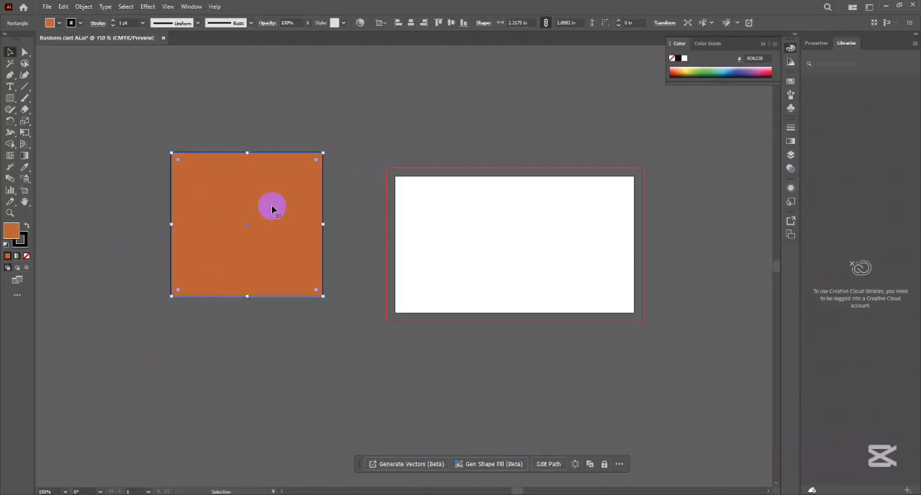
- Move the orange rectangle around the free canvas with the Selection tool, placing it farther left of the artboard
{"action": "left_click_drag", "start_coordinate": [242, 225], "coordinate": [329, 221]}
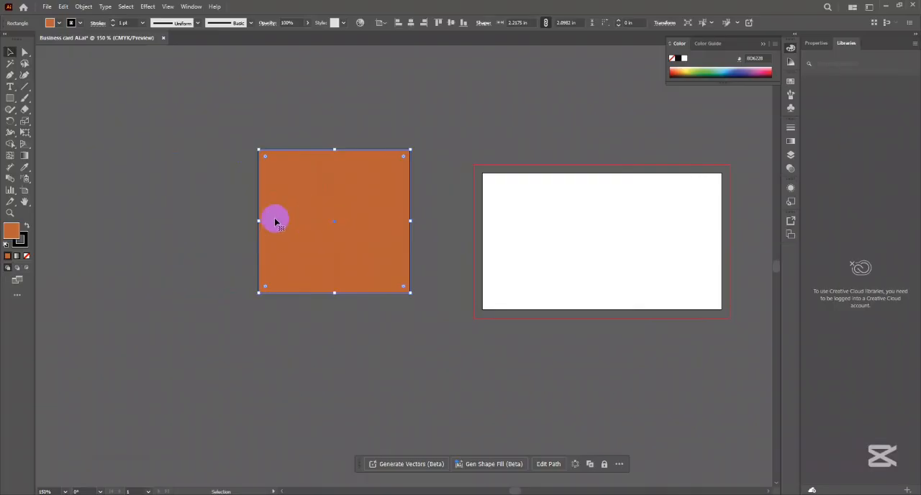
{"action": "mouse_move", "coordinate": [351, 195]}
{"action": "left_mouse_down"}
{"action": "mouse_move", "coordinate": [314, 214]}
{"action": "mouse_move", "coordinate": [354, 192]}
{"action": "mouse_move", "coordinate": [336, 204]}
{"action": "mouse_move", "coordinate": [339, 195]}
{"action": "left_mouse_up"}
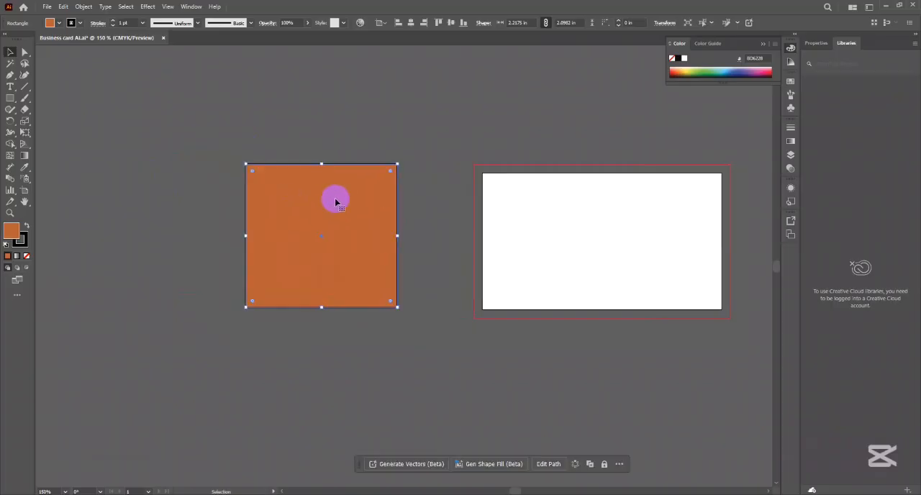
{"action": "left_click", "coordinate": [442, 132]}
{"action": "left_click", "coordinate": [321, 246]}
{"action": "left_click_drag", "start_coordinate": [321, 246], "coordinate": [354, 234]}
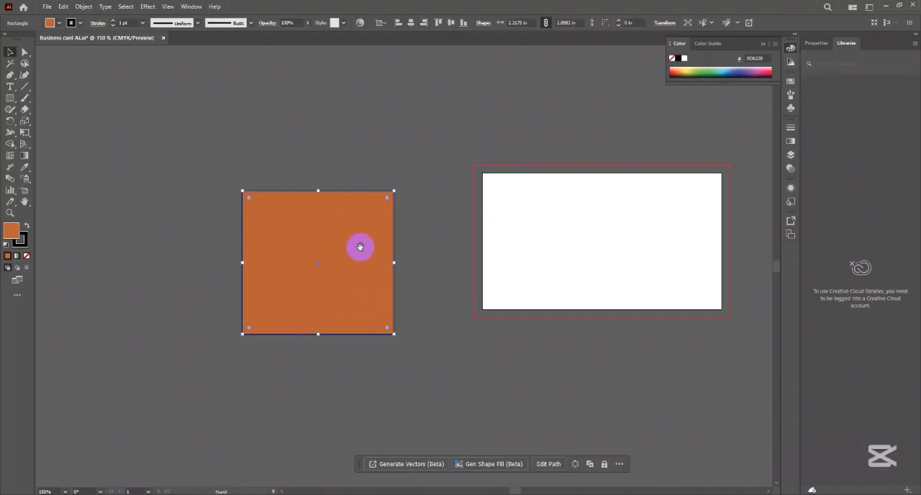
{"action": "scroll", "coordinate": [360, 247], "scroll_direction": "up", "scroll_amount": 1}
{"action": "left_click_drag", "start_coordinate": [309, 272], "coordinate": [266, 207]}
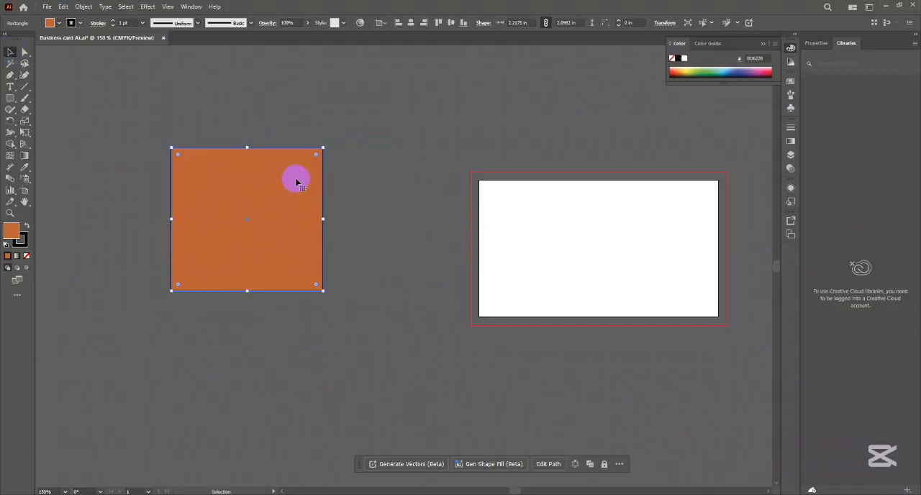
- Deselect and reselect the orange rectangle several times, and switch to the Direct Selection tool
{"action": "left_click", "coordinate": [362, 173]}
{"action": "left_click", "coordinate": [250, 208]}
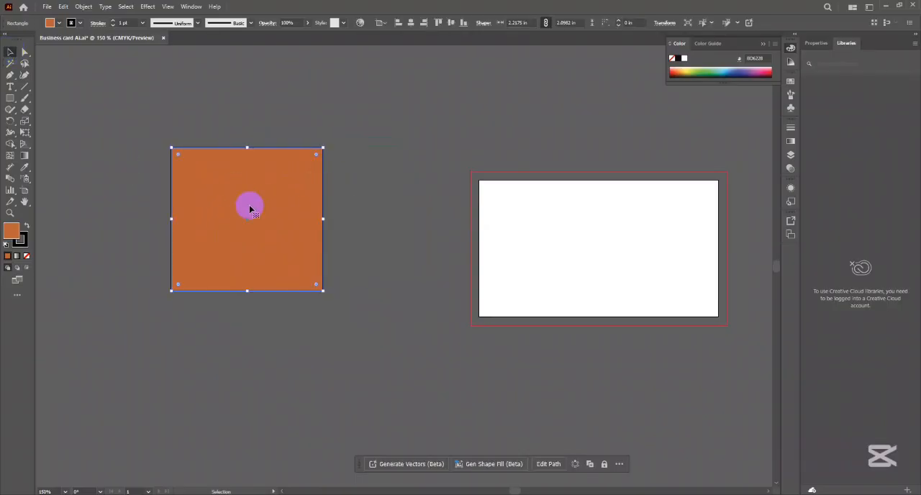
{"action": "left_click", "coordinate": [348, 187]}
{"action": "left_click", "coordinate": [280, 209]}
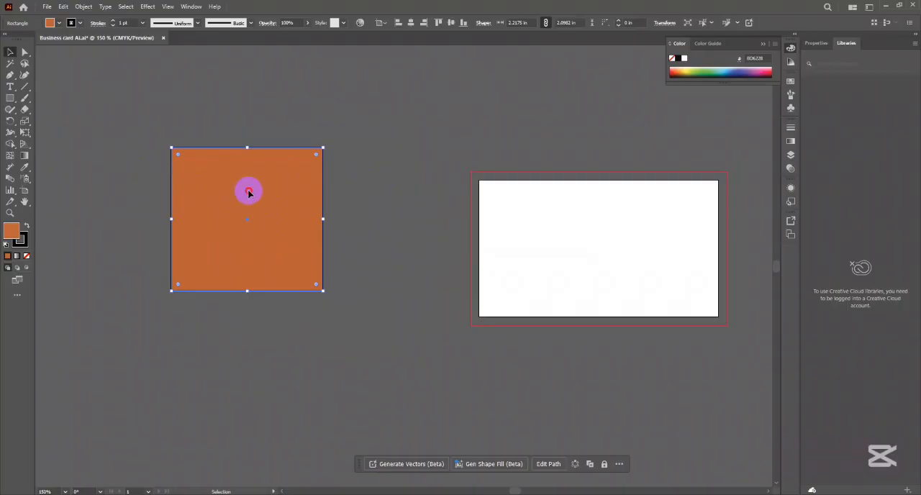
{"action": "left_click", "coordinate": [410, 164]}
{"action": "left_click", "coordinate": [276, 202]}
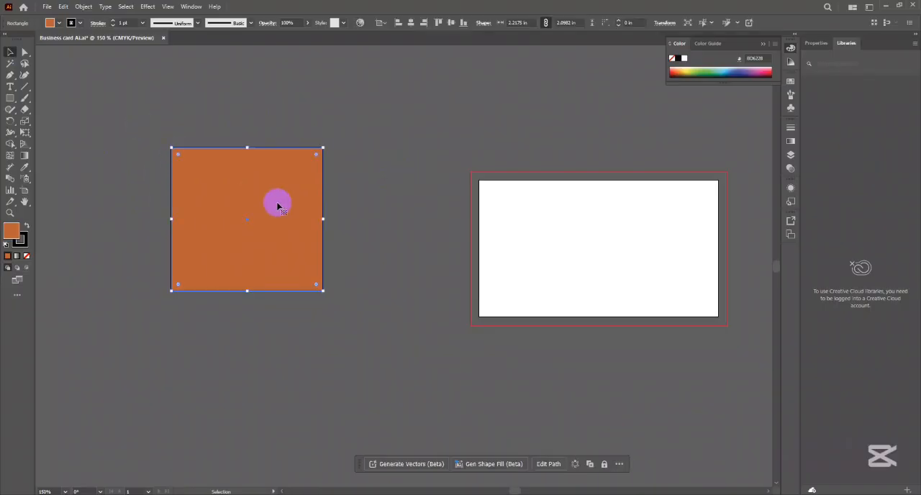
{"action": "left_click", "coordinate": [24, 54]}
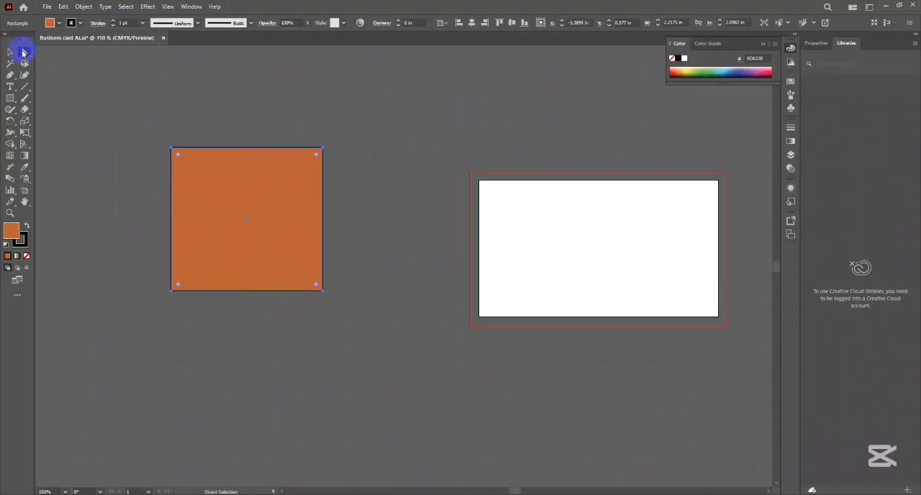
- Deselect and reselect the orange rectangle with the Selection tool, and move it slightly upward
{"action": "left_click", "coordinate": [11, 52]}
{"action": "left_click", "coordinate": [141, 136]}
{"action": "left_click", "coordinate": [252, 240]}
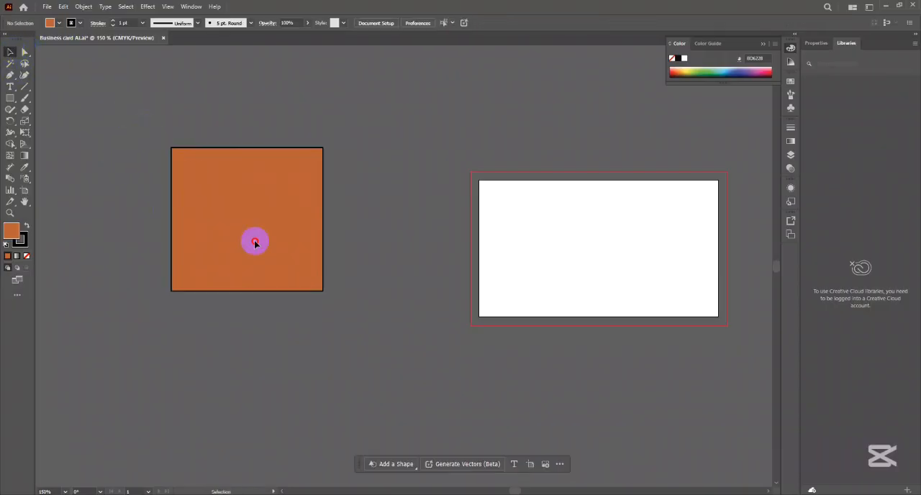
{"action": "left_click_drag", "start_coordinate": [278, 211], "coordinate": [280, 181]}
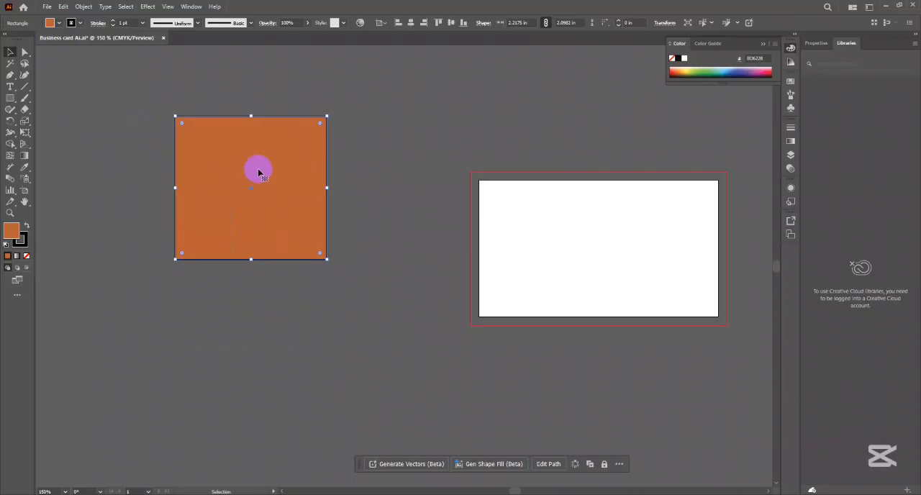
- Move the orange rectangle slightly down and right with the Direct Selection tool, and deselect it
{"action": "left_click", "coordinate": [23, 54]}
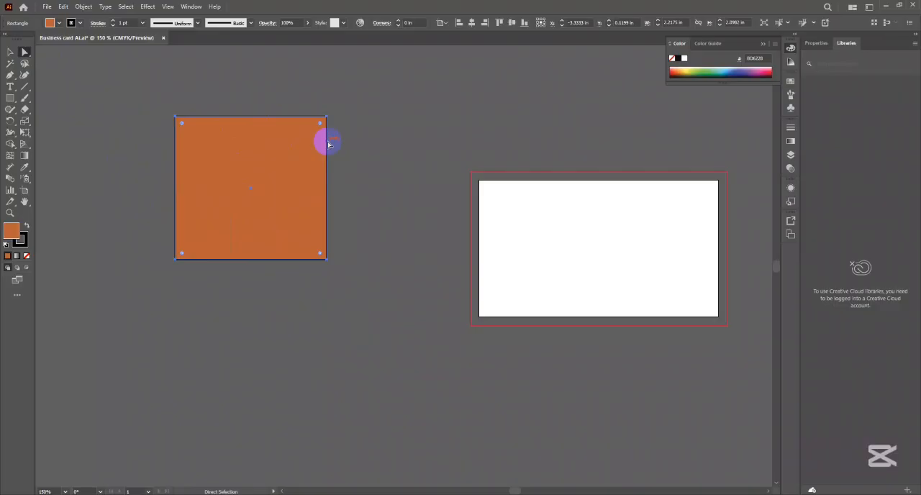
{"action": "mouse_move", "coordinate": [326, 177]}
{"action": "left_mouse_down"}
{"action": "mouse_move", "coordinate": [339, 188]}
{"action": "mouse_move", "coordinate": [329, 189]}
{"action": "left_mouse_up"}
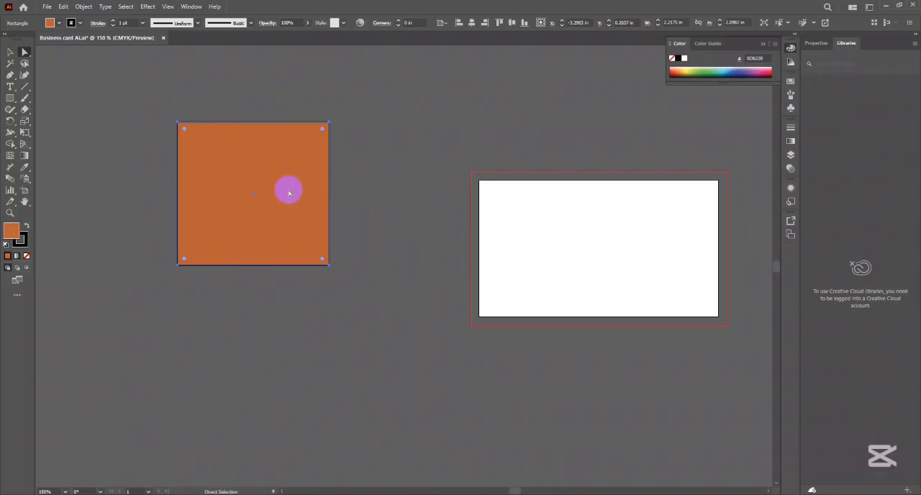
{"action": "left_click", "coordinate": [359, 191]}
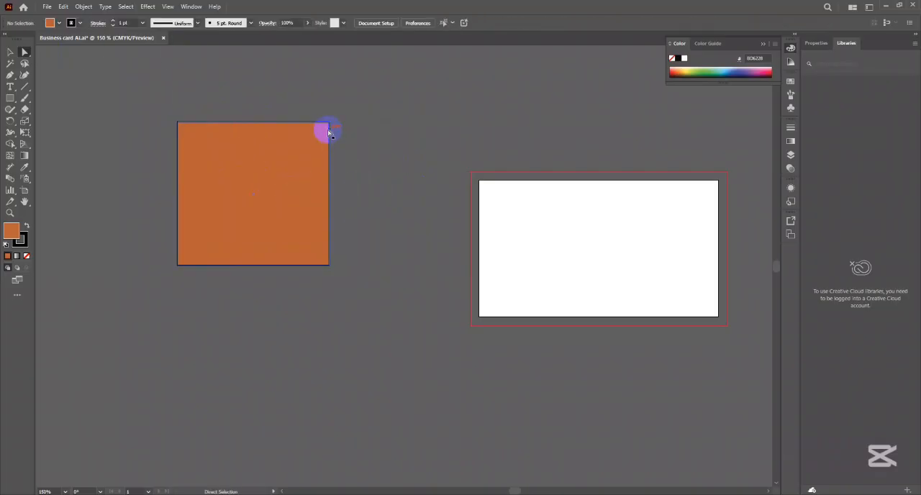
- Try stretching the rectangle's right edge, undo it, and move only the upper-right corner point out to about X -1.55 in, Y -0.84 in
{"action": "left_click_drag", "start_coordinate": [328, 185], "coordinate": [382, 192]}
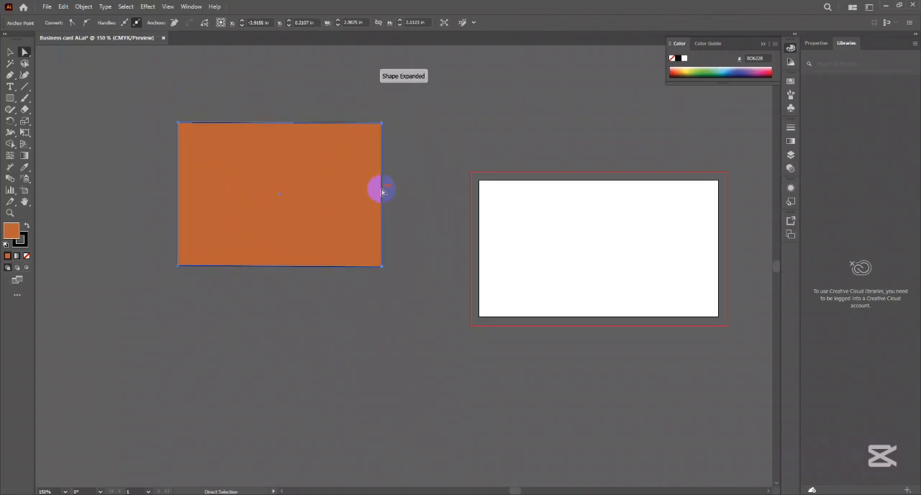
{"action": "key", "text": "ctrl+z"}
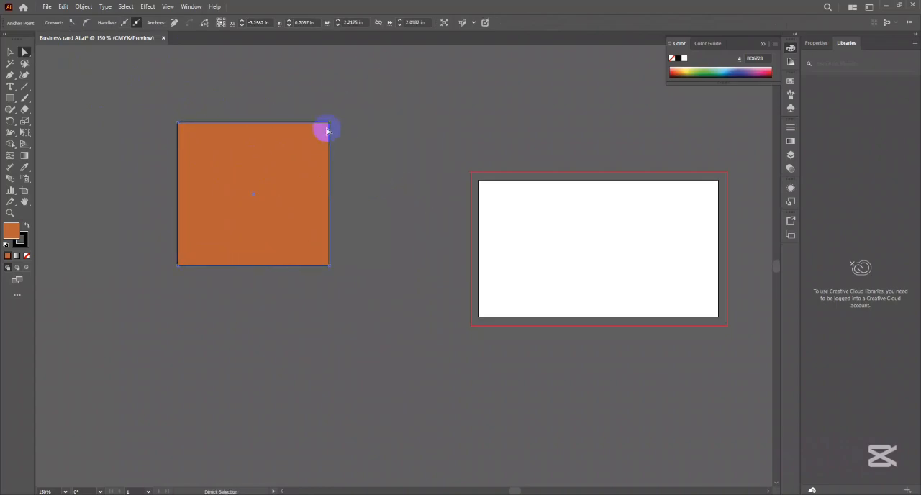
{"action": "left_click_drag", "start_coordinate": [329, 123], "coordinate": [375, 117]}
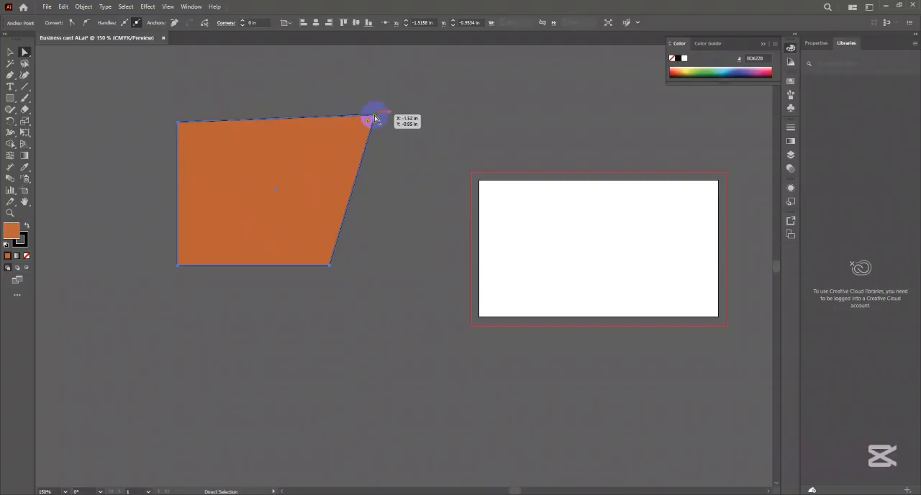
{"action": "mouse_move", "coordinate": [374, 117]}
{"action": "left_mouse_down"}
{"action": "mouse_move", "coordinate": [363, 123]}
{"action": "mouse_move", "coordinate": [376, 121]}
{"action": "mouse_move", "coordinate": [373, 127]}
{"action": "left_mouse_up"}
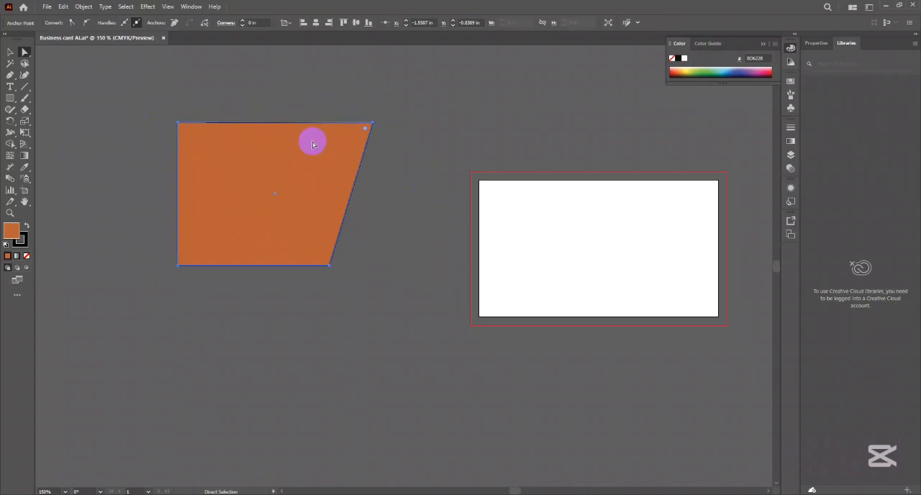
- Select both top corner points of the orange shape, move the top edge up and right into a slant, and deselect
{"action": "left_click", "coordinate": [179, 124]}
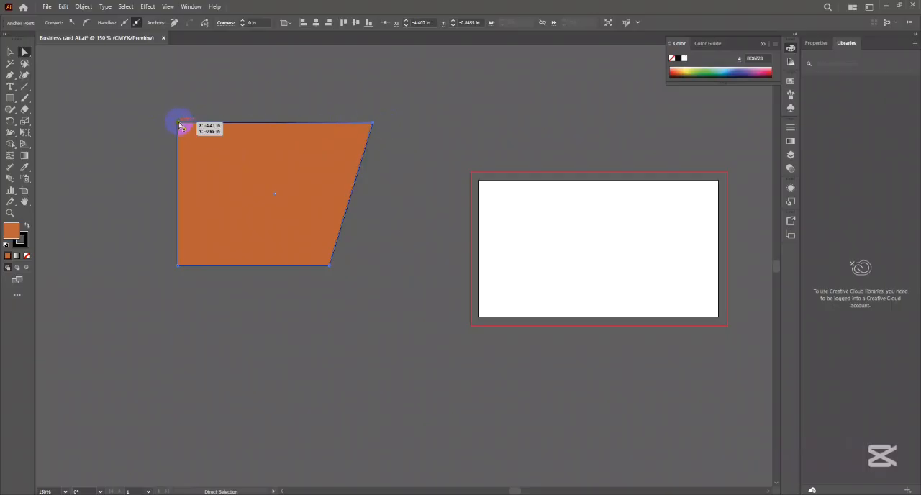
{"action": "left_click", "coordinate": [374, 127]}
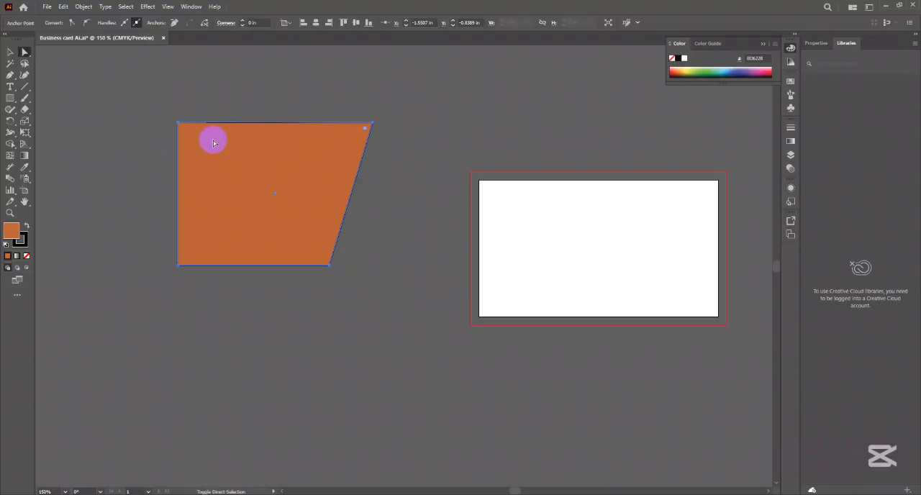
{"action": "left_click", "coordinate": [179, 123], "text": "shift"}
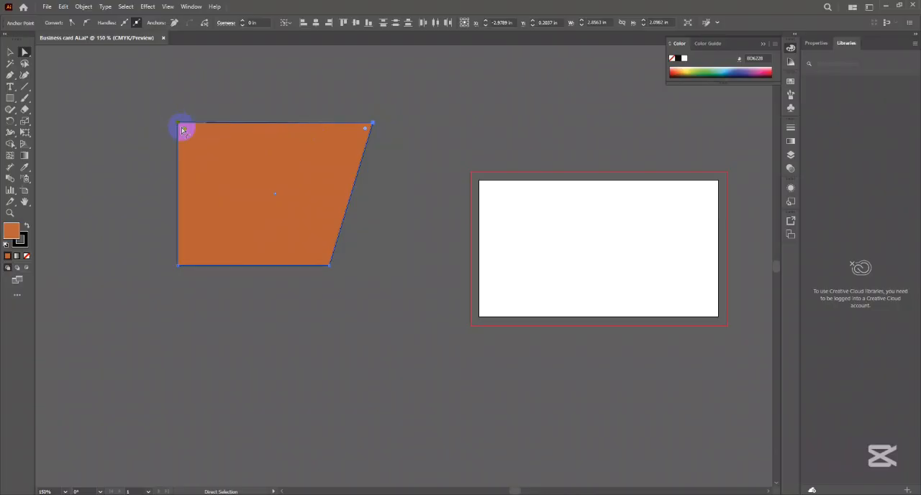
{"action": "left_click_drag", "start_coordinate": [242, 127], "coordinate": [290, 113]}
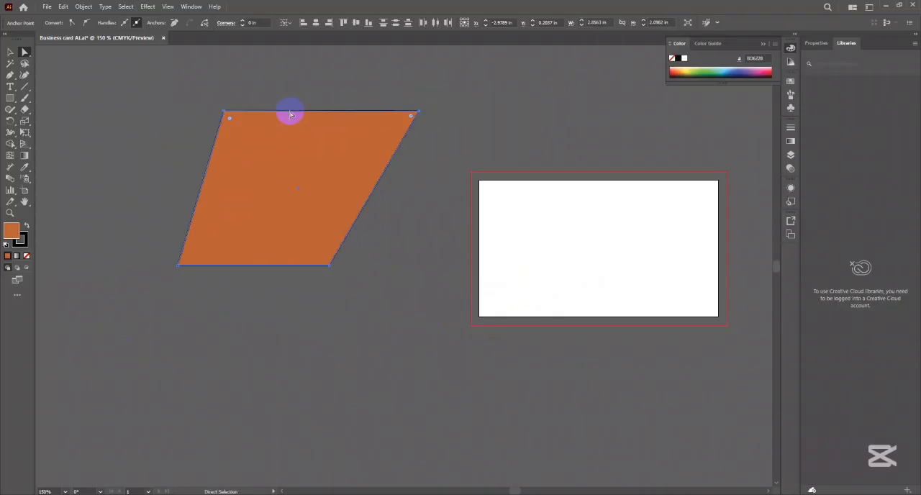
{"action": "left_click", "coordinate": [311, 87]}
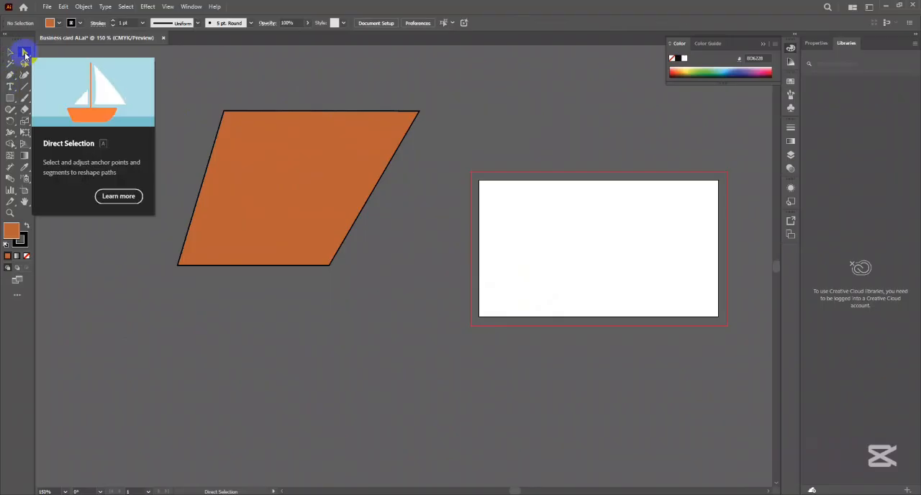
- Reselect both top corner points with Direct Selection and move the top edge down and left into a trapezoid shape
{"action": "left_click", "coordinate": [25, 54]}
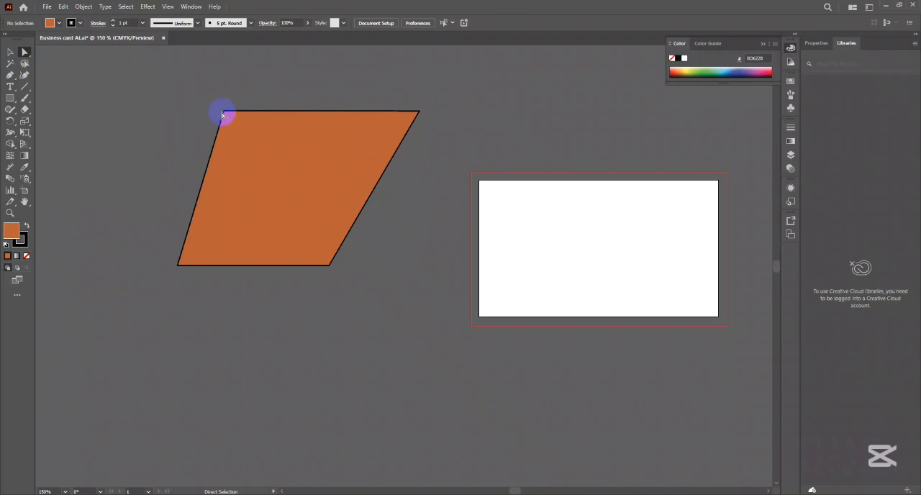
{"action": "left_click_drag", "start_coordinate": [225, 112], "coordinate": [226, 113]}
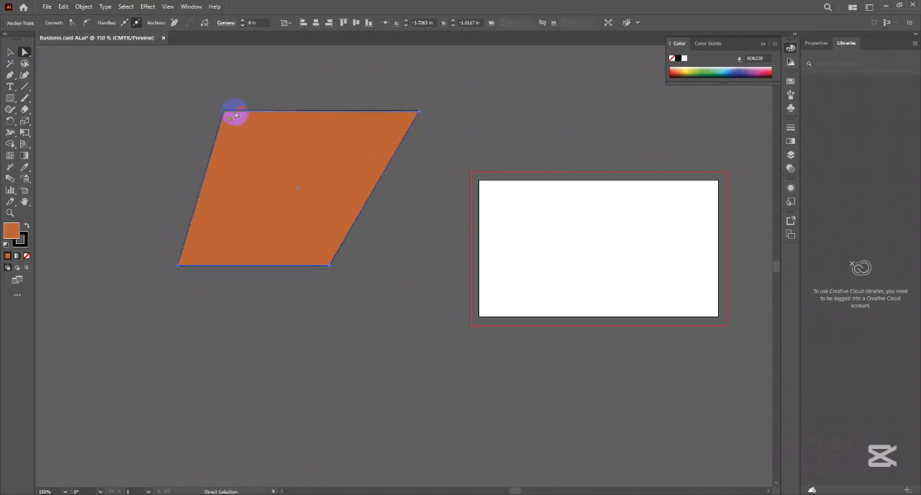
{"action": "left_click", "coordinate": [420, 115]}
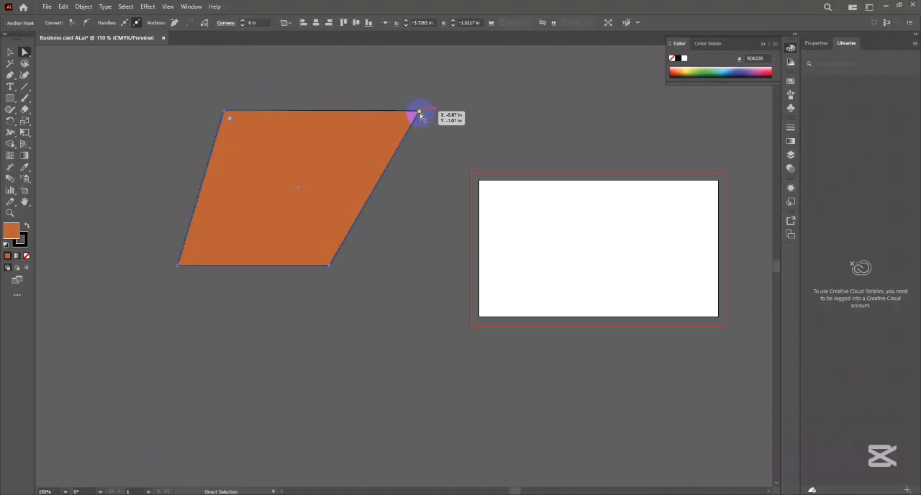
{"action": "left_click_drag", "start_coordinate": [420, 114], "coordinate": [415, 116]}
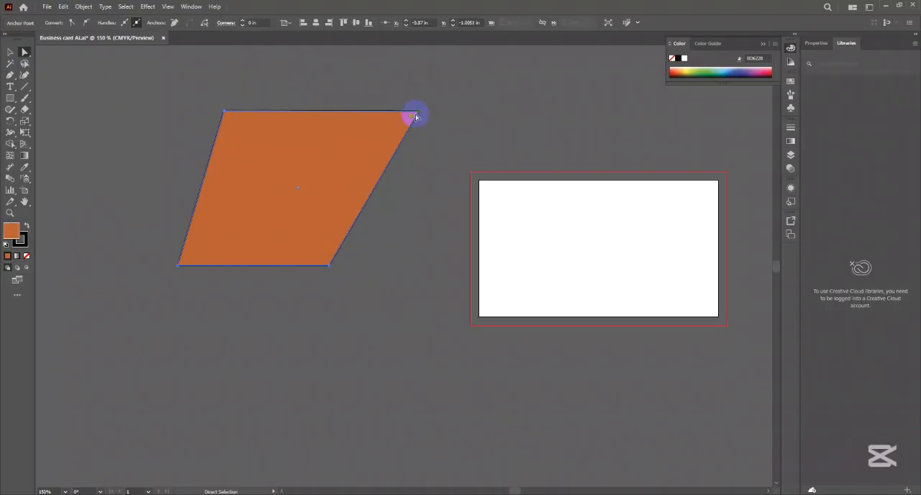
{"action": "left_click", "coordinate": [224, 113], "text": "shift"}
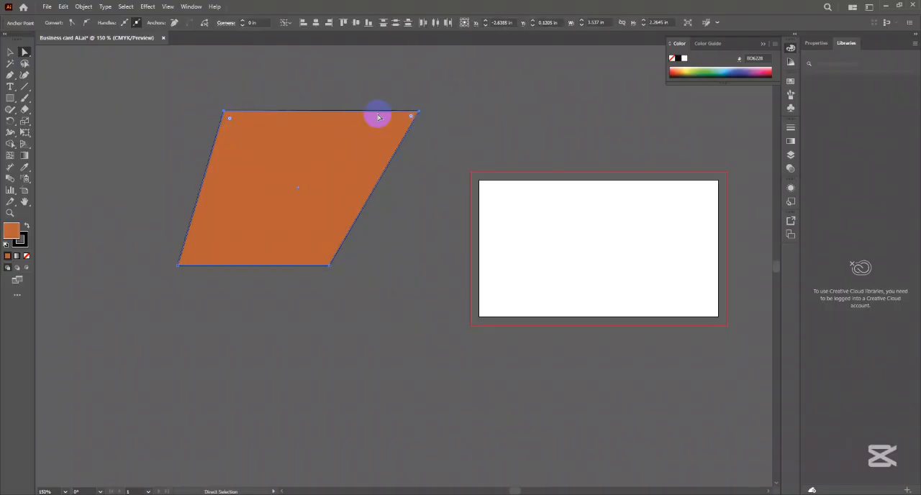
{"action": "left_click_drag", "start_coordinate": [391, 113], "coordinate": [330, 143]}
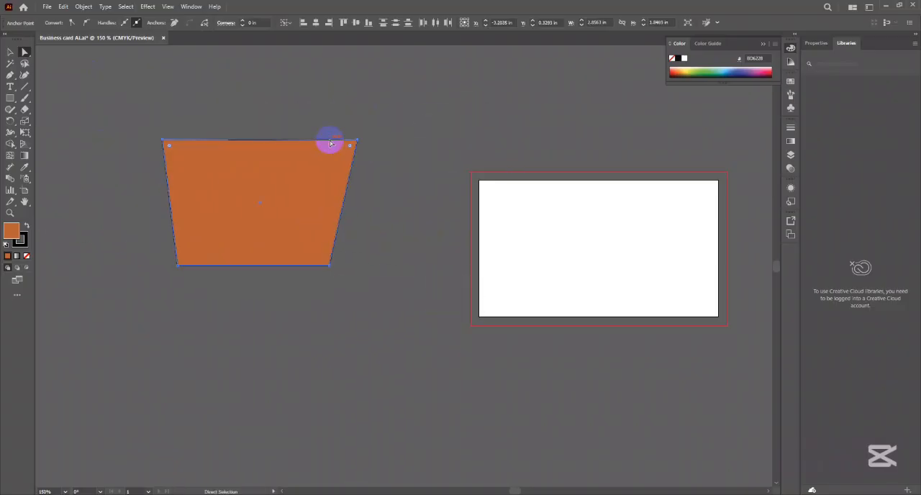
- Delete the selected top corner points of the orange shape, and delete the remaining bottom line with the Selection tool
{"action": "key", "text": "Delete"}
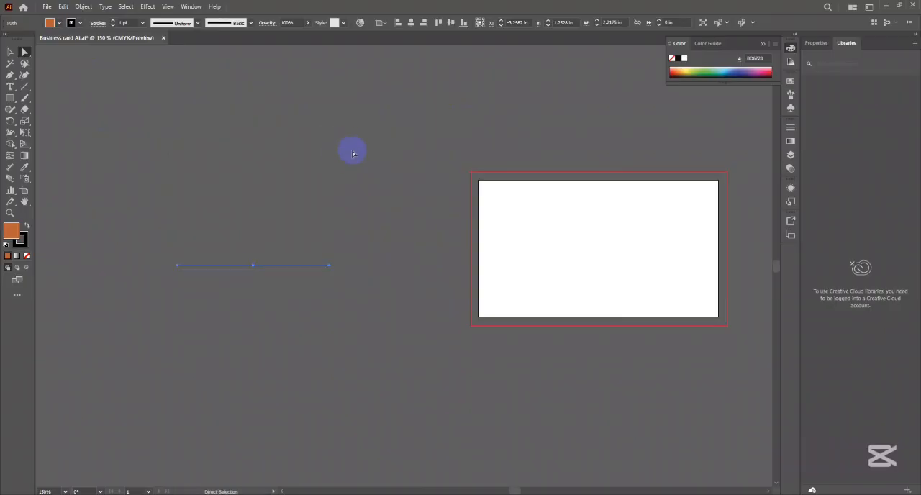
{"action": "left_click", "coordinate": [365, 138]}
{"action": "left_click", "coordinate": [11, 52]}
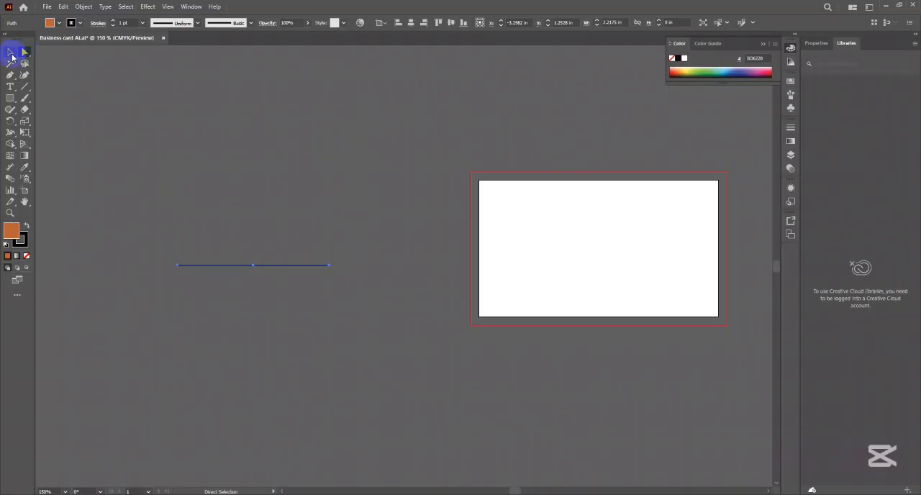
{"action": "left_click_drag", "start_coordinate": [171, 216], "coordinate": [370, 318]}
{"action": "key", "text": "Delete"}
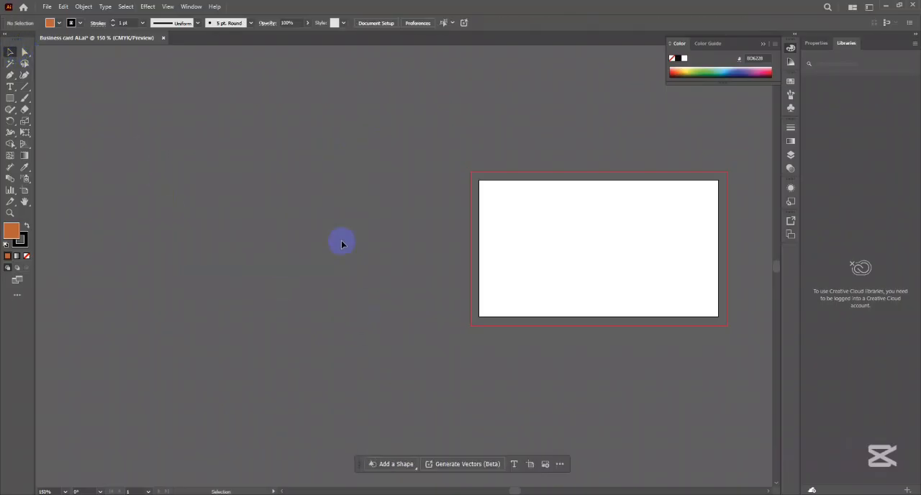
- Draw an orange rectangle about 2.76 by 2.02 in to the left of the artboard, and move it slightly right and down
{"action": "left_click_drag", "start_coordinate": [357, 239], "coordinate": [344, 223]}
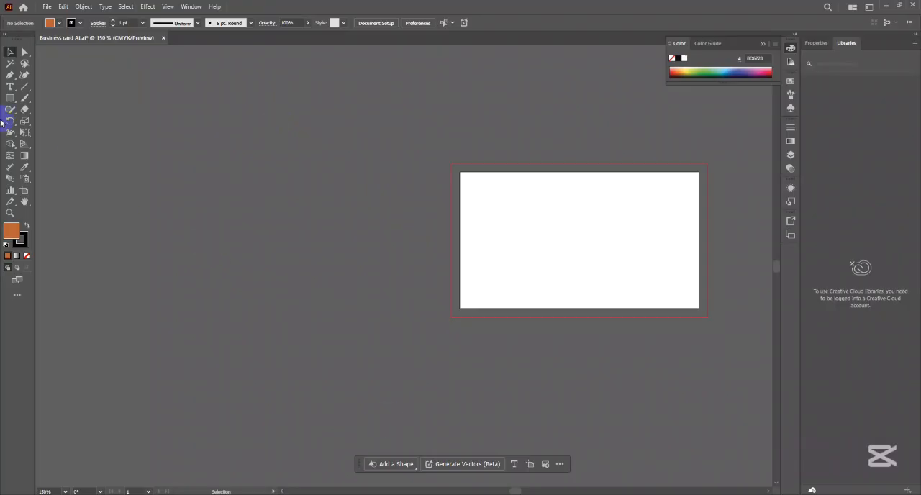
{"action": "left_click", "coordinate": [10, 98]}
{"action": "left_click_drag", "start_coordinate": [150, 77], "coordinate": [339, 214]}
{"action": "left_click", "coordinate": [10, 52]}
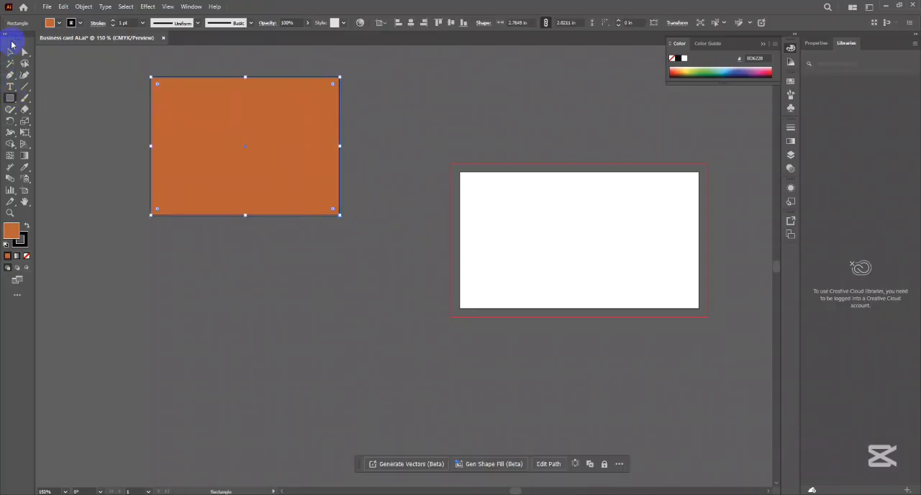
{"action": "mouse_move", "coordinate": [289, 132]}
{"action": "left_mouse_down"}
{"action": "mouse_move", "coordinate": [310, 206]}
{"action": "mouse_move", "coordinate": [343, 147]}
{"action": "left_mouse_up"}
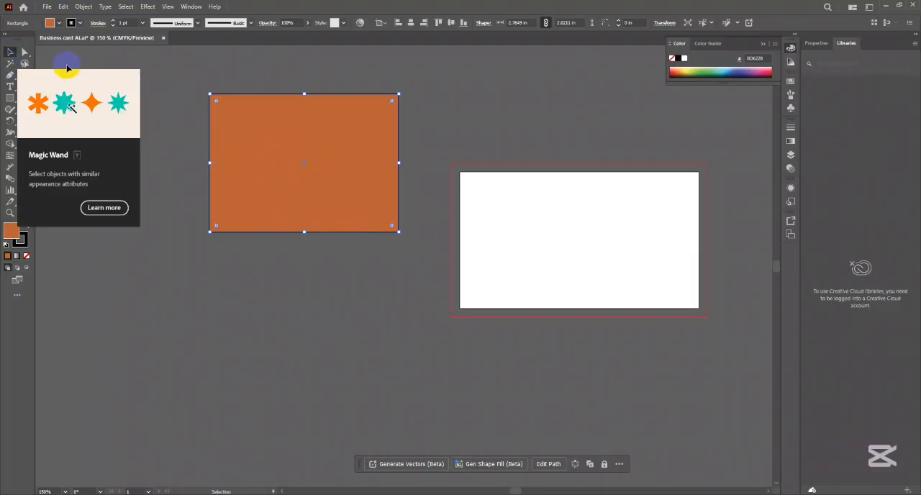
- Select the orange rectangle with the Magic Wand tool
{"action": "left_click", "coordinate": [10, 64]}
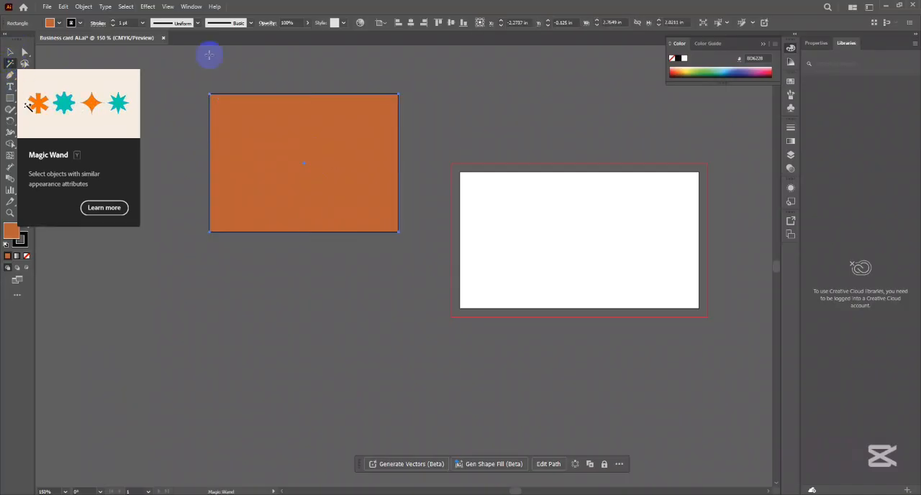
{"action": "left_click", "coordinate": [294, 162]}
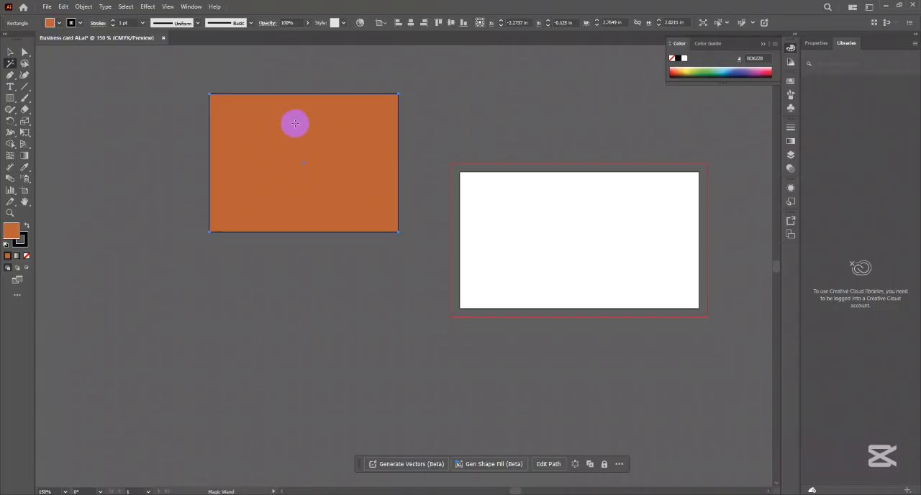
{"action": "left_click", "coordinate": [11, 53]}
{"action": "left_click", "coordinate": [9, 64]}
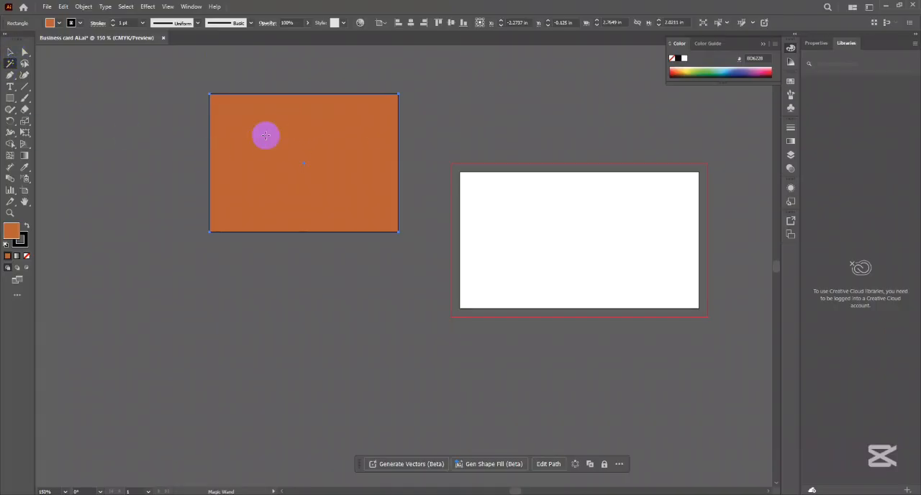
- Shrink the orange rectangle to a small block toward its upper-left corner, and deselect it
{"action": "left_click", "coordinate": [10, 51]}
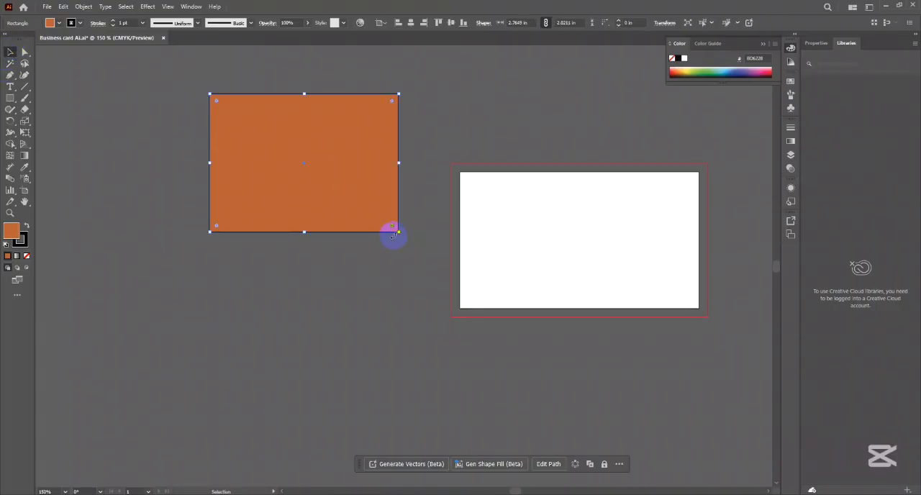
{"action": "left_click_drag", "start_coordinate": [397, 232], "coordinate": [251, 126]}
{"action": "left_click", "coordinate": [326, 152]}
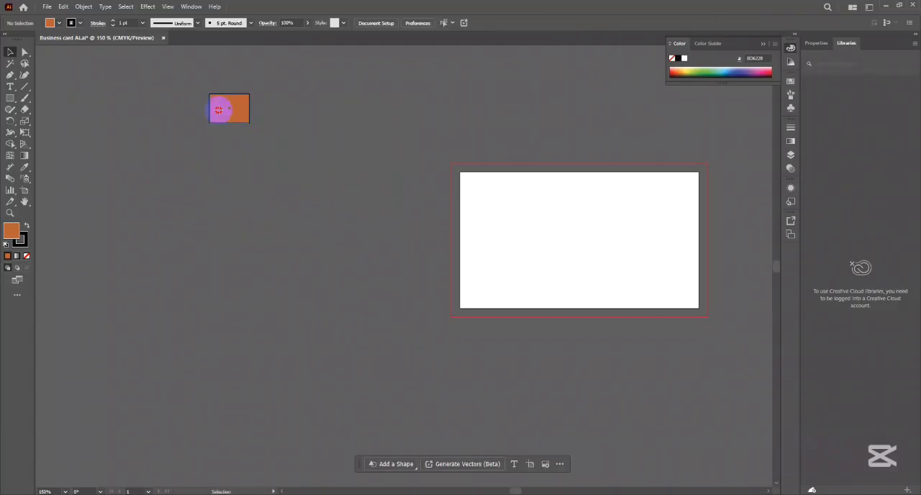
{"action": "left_click", "coordinate": [223, 110]}
{"action": "left_click", "coordinate": [351, 150]}
- Draw many more orange rectangles of varied sizes scattered over the free canvas to the left of the artboard
{"action": "left_click", "coordinate": [10, 98]}
{"action": "mouse_move", "coordinate": [223, 186]}
{"action": "left_mouse_down"}
{"action": "mouse_move", "coordinate": [288, 222]}
{"action": "mouse_move", "coordinate": [371, 239]}
{"action": "left_mouse_up"}
{"action": "left_click_drag", "start_coordinate": [398, 112], "coordinate": [426, 141]}
{"action": "left_click_drag", "start_coordinate": [329, 131], "coordinate": [341, 142]}
{"action": "left_click_drag", "start_coordinate": [140, 189], "coordinate": [174, 243]}
{"action": "mouse_move", "coordinate": [265, 303]}
{"action": "left_mouse_down"}
{"action": "mouse_move", "coordinate": [284, 318]}
{"action": "mouse_move", "coordinate": [332, 326]}
{"action": "left_mouse_up"}
{"action": "left_click_drag", "start_coordinate": [416, 232], "coordinate": [446, 267]}
{"action": "left_click_drag", "start_coordinate": [427, 171], "coordinate": [441, 185]}
{"action": "left_click_drag", "start_coordinate": [157, 300], "coordinate": [188, 323]}
{"action": "left_click_drag", "start_coordinate": [214, 268], "coordinate": [251, 275]}
{"action": "left_click_drag", "start_coordinate": [321, 264], "coordinate": [403, 350]}
{"action": "left_click_drag", "start_coordinate": [333, 400], "coordinate": [328, 413]}
{"action": "left_click_drag", "start_coordinate": [242, 391], "coordinate": [239, 406]}
{"action": "mouse_move", "coordinate": [211, 387]}
{"action": "left_mouse_down"}
{"action": "mouse_move", "coordinate": [130, 387]}
{"action": "mouse_move", "coordinate": [129, 404]}
{"action": "left_mouse_up"}
{"action": "key", "text": "Delete"}
{"action": "left_click_drag", "start_coordinate": [209, 337], "coordinate": [226, 353]}
{"action": "left_click_drag", "start_coordinate": [290, 361], "coordinate": [421, 416]}
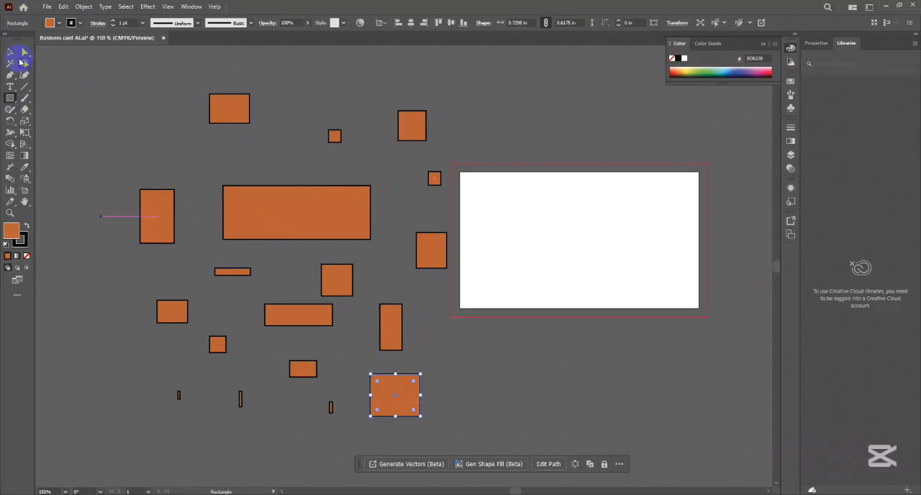
- Select the large central, lower middle, bottom-right and upper-right rectangles together, fill them with a near-black color, and deselect
{"action": "left_click", "coordinate": [10, 51]}
{"action": "left_click", "coordinate": [281, 236]}
{"action": "left_click", "coordinate": [304, 318], "text": "shift"}
{"action": "left_click", "coordinate": [407, 409], "text": "shift"}
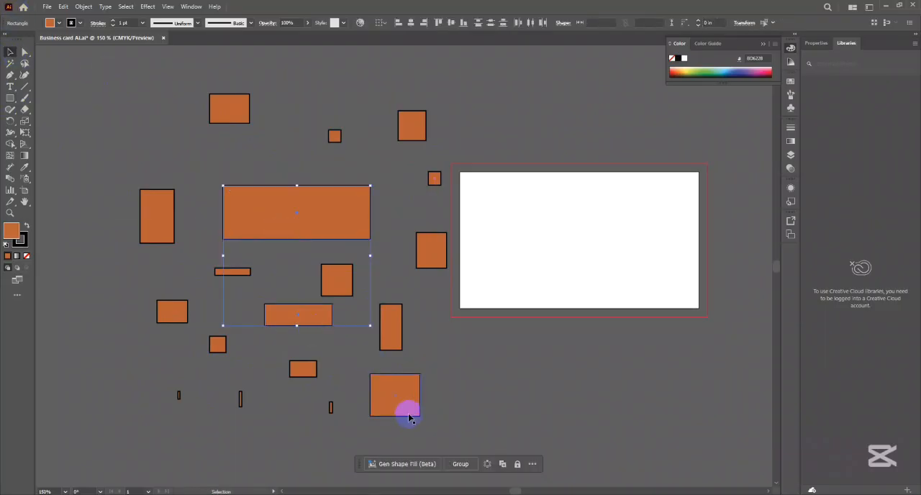
{"action": "left_click", "coordinate": [413, 128], "text": "shift"}
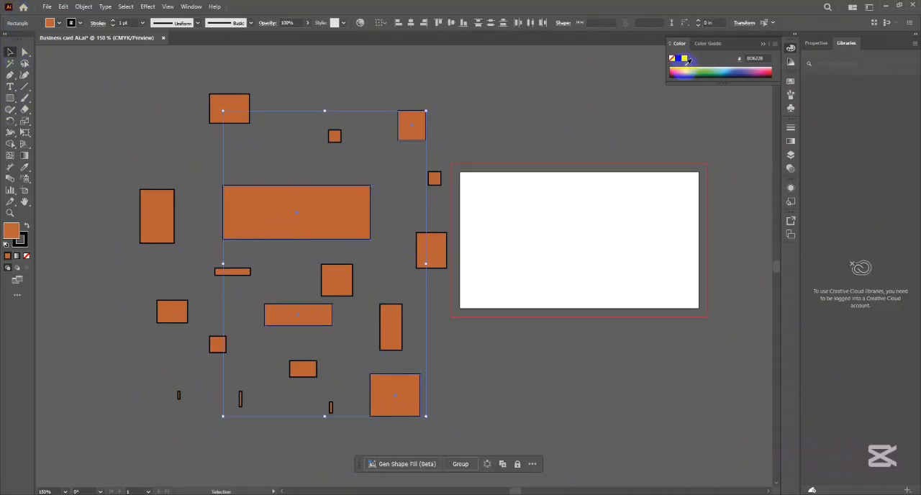
{"action": "left_click", "coordinate": [686, 77]}
{"action": "left_click", "coordinate": [115, 275]}
- Select the far-left, lower-left, right-hand, middle and top-left orange rectangles together, fill them with golden brown AA822D, and deselect
{"action": "left_click", "coordinate": [158, 230]}
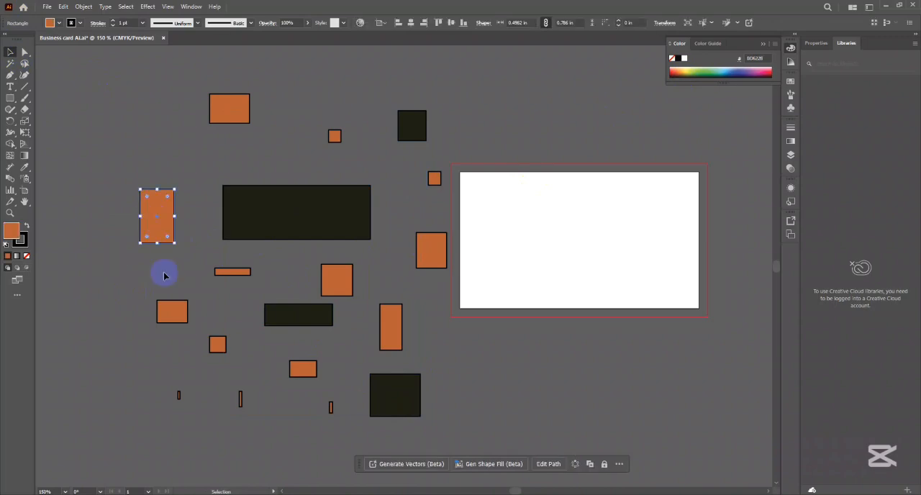
{"action": "left_click", "coordinate": [167, 310], "text": "shift"}
{"action": "left_click", "coordinate": [422, 253], "text": "shift"}
{"action": "left_click", "coordinate": [332, 280], "text": "shift"}
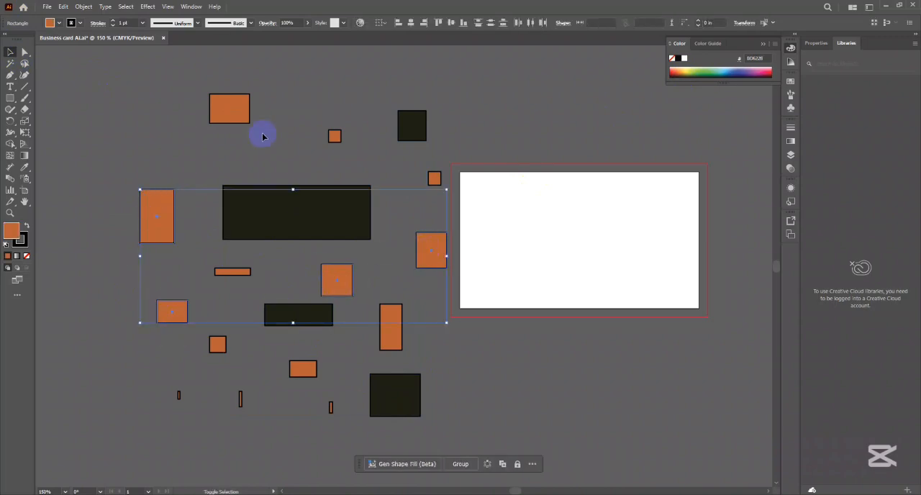
{"action": "left_click", "coordinate": [231, 110], "text": "shift"}
{"action": "left_click", "coordinate": [676, 75]}
{"action": "left_click", "coordinate": [607, 172]}
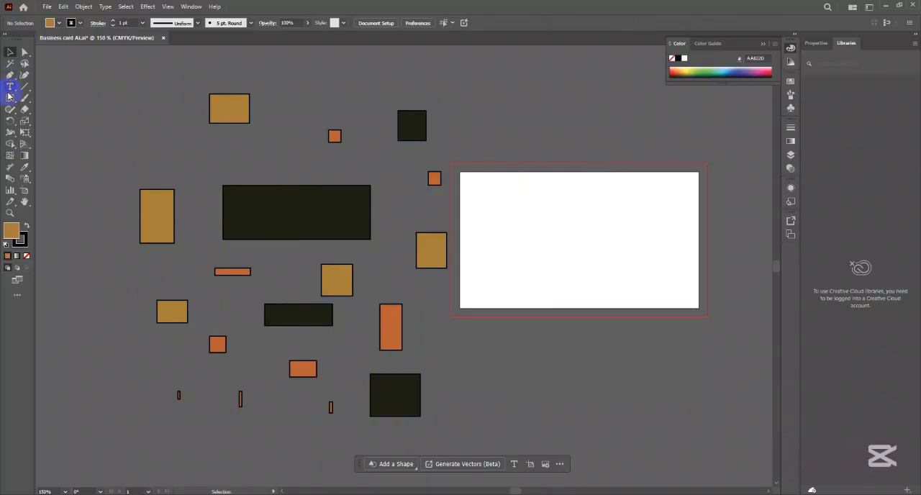
- Use the Magic Wand to select the golden, near-black and orange rectangles in turn, ending with the golden ones selected
{"action": "left_click", "coordinate": [10, 63]}
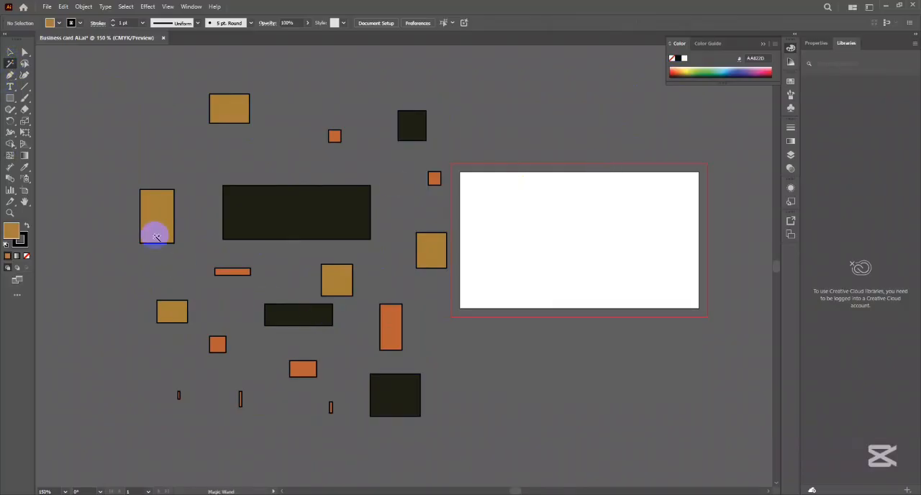
{"action": "left_click", "coordinate": [154, 211]}
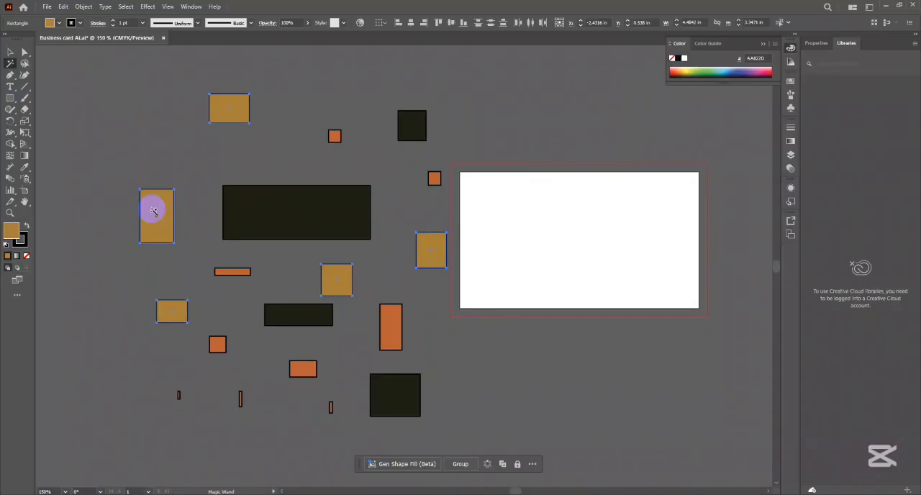
{"action": "left_click", "coordinate": [278, 274]}
{"action": "left_click", "coordinate": [284, 199]}
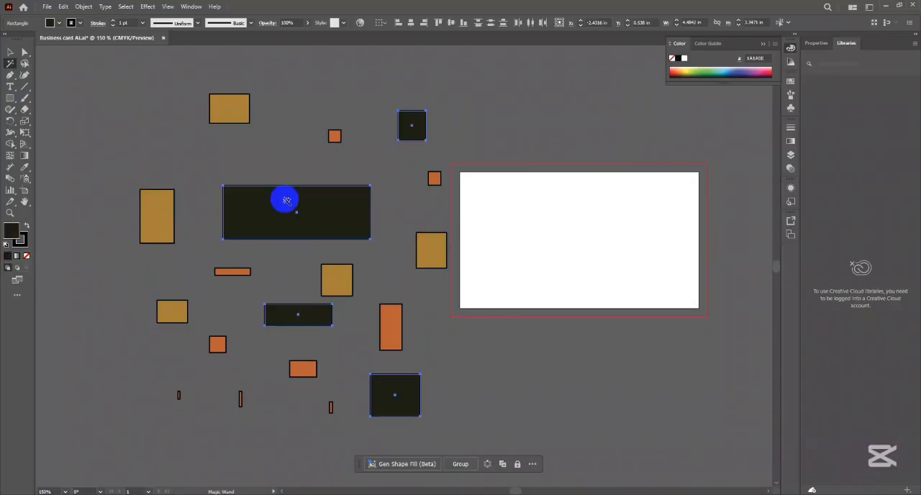
{"action": "left_click", "coordinate": [225, 277]}
{"action": "left_click", "coordinate": [155, 219]}
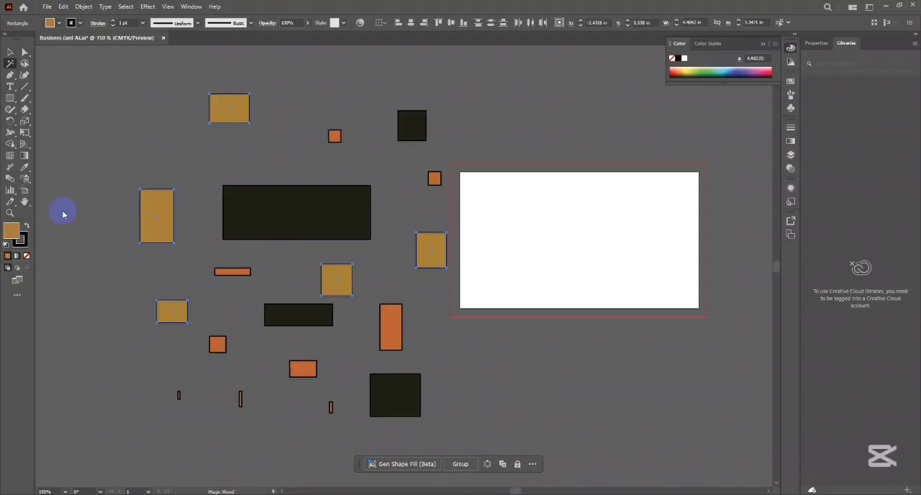
- Open the Magic Wand options, examine the fill color tolerance, and close them
{"action": "double_click", "coordinate": [13, 64]}
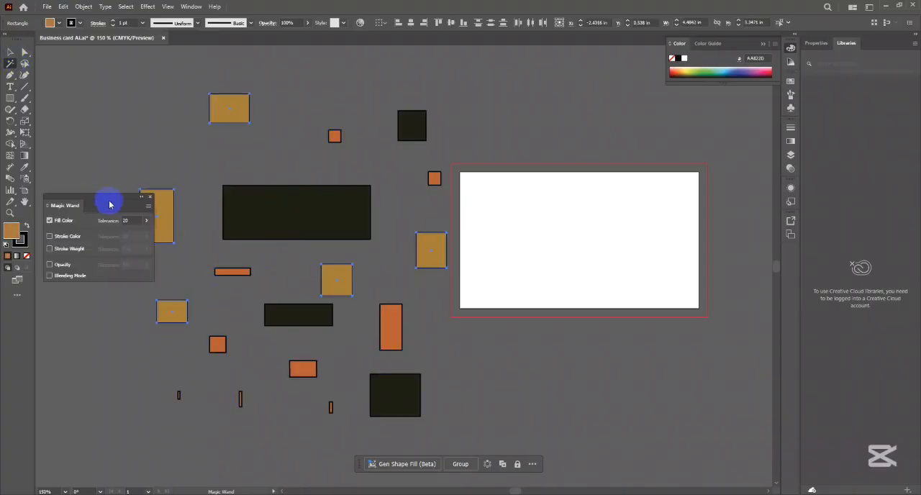
{"action": "left_click_drag", "start_coordinate": [109, 206], "coordinate": [120, 79]}
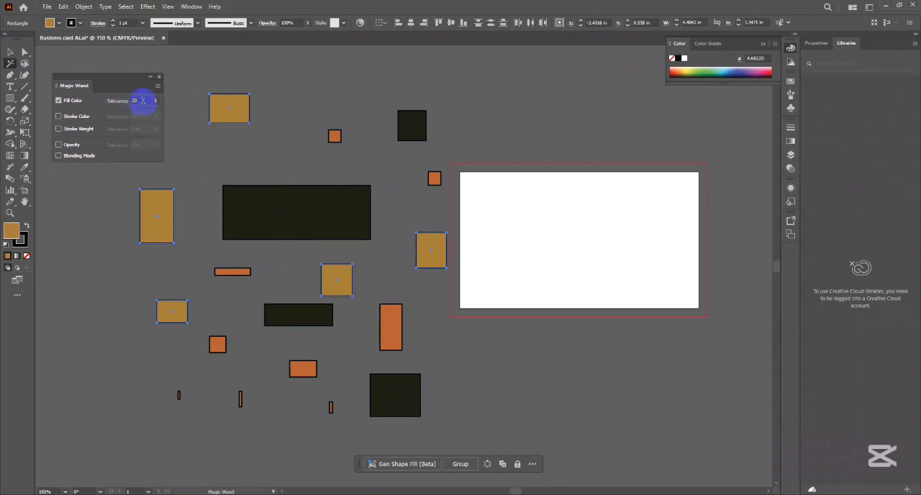
{"action": "left_click_drag", "start_coordinate": [141, 101], "coordinate": [128, 101]}
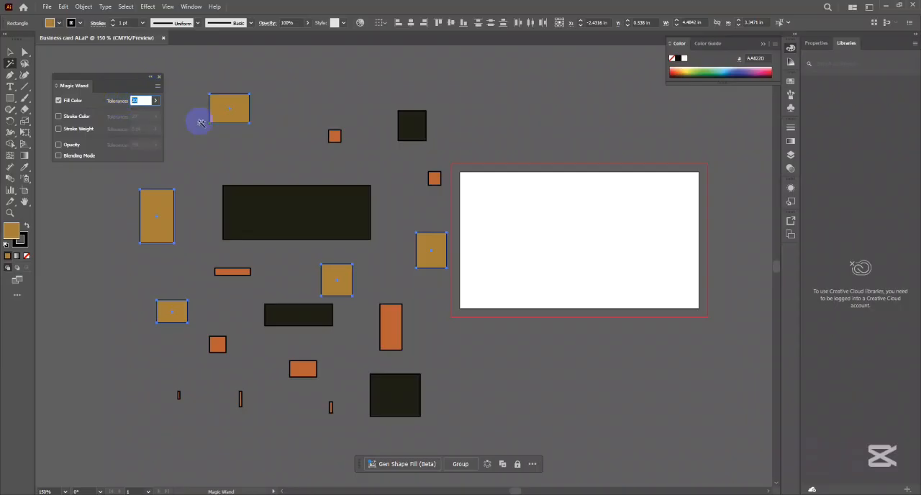
{"action": "left_click", "coordinate": [233, 107]}
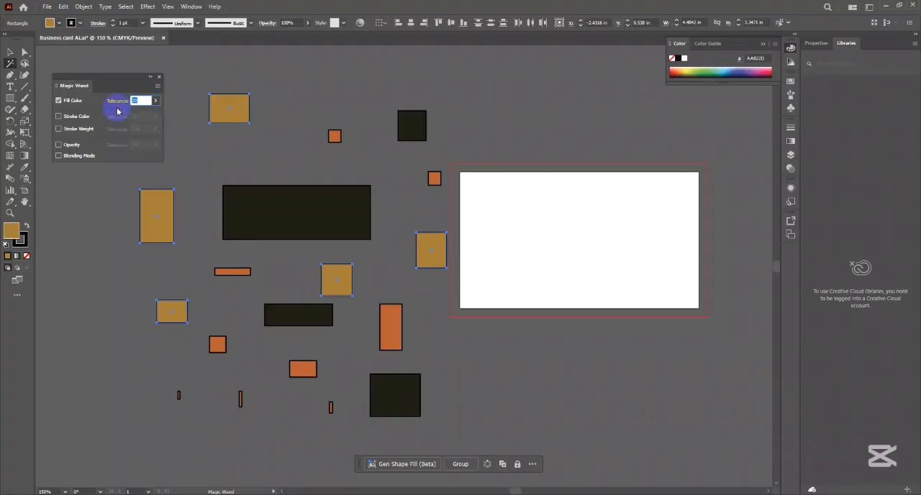
{"action": "left_click", "coordinate": [159, 77]}
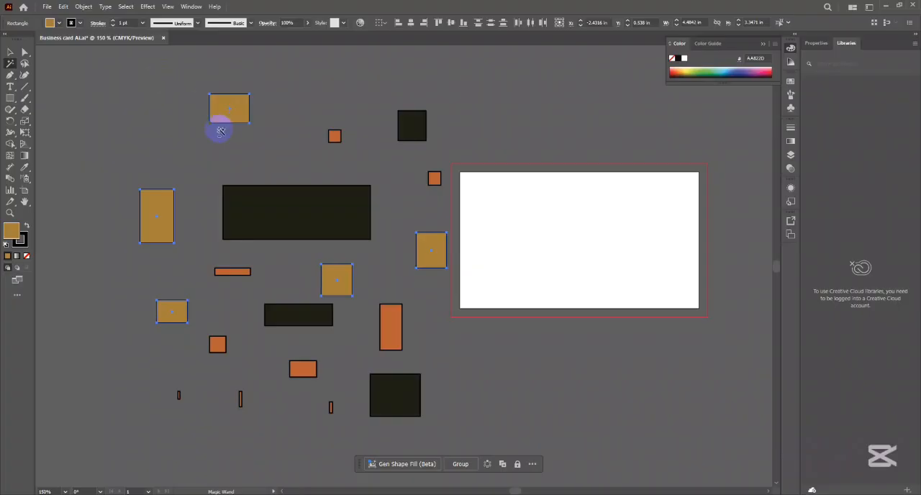
- Draw three more golden rectangles below and beside the top-left one: a small one, a roughly 0.34 x 0.35 in block, and a wider one
{"action": "scroll", "coordinate": [219, 126], "scroll_direction": "up", "scroll_amount": 4}
{"action": "scroll", "coordinate": [312, 172], "scroll_direction": "up", "scroll_amount": 2}
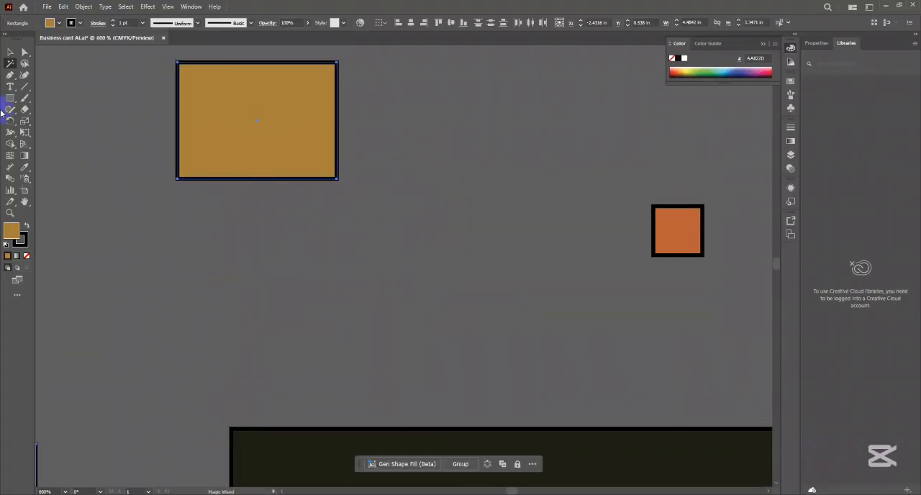
{"action": "left_click", "coordinate": [10, 52]}
{"action": "left_click", "coordinate": [10, 97]}
{"action": "left_click_drag", "start_coordinate": [285, 252], "coordinate": [340, 294]}
{"action": "left_click_drag", "start_coordinate": [439, 178], "coordinate": [535, 275]}
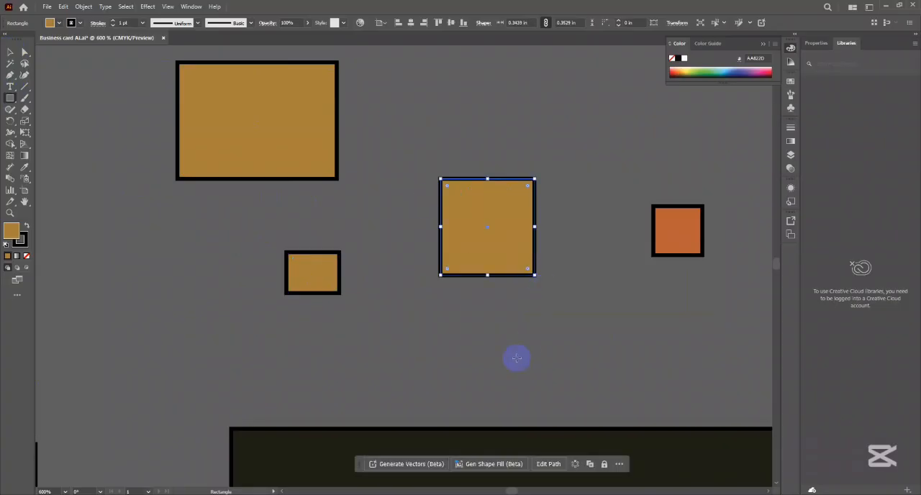
{"action": "left_click_drag", "start_coordinate": [531, 369], "coordinate": [686, 467]}
- Move the wide golden rectangle off the large near-black one to the free canvas above the group
{"action": "left_click", "coordinate": [10, 52]}
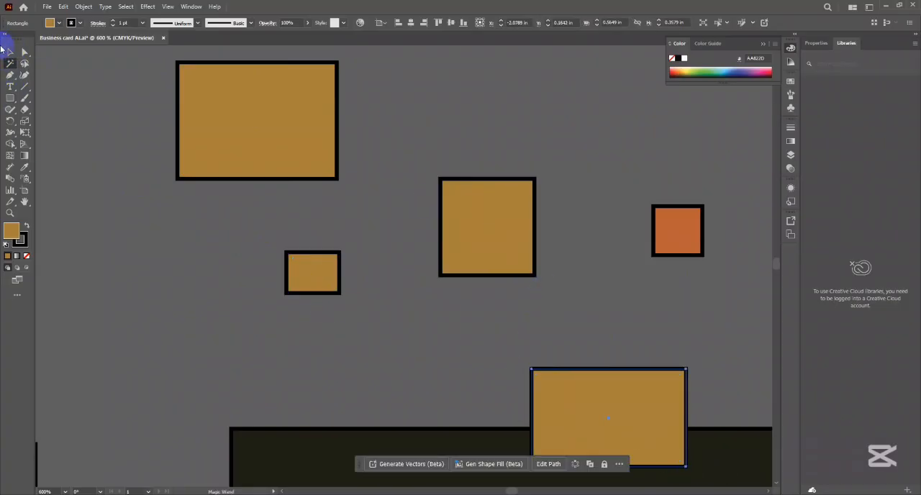
{"action": "scroll", "coordinate": [180, 220], "scroll_direction": "down", "scroll_amount": 3, "text": "alt"}
{"action": "left_click_drag", "start_coordinate": [324, 288], "coordinate": [323, 159]}
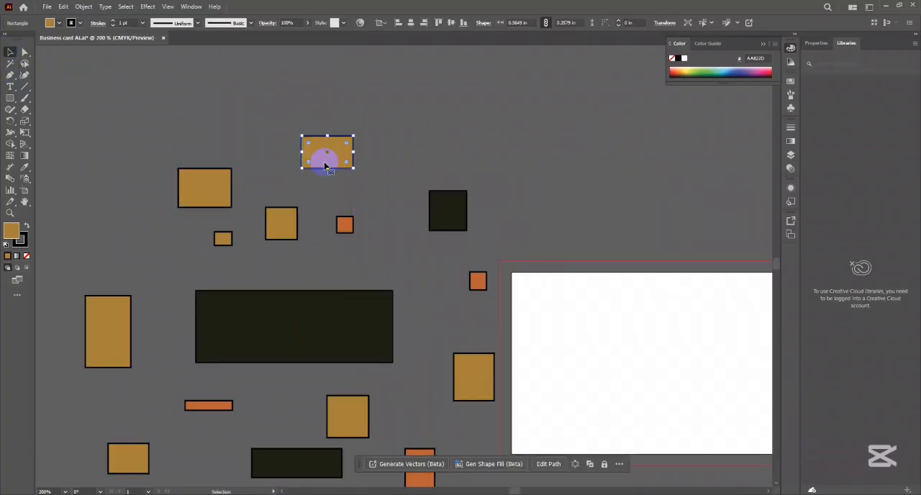
{"action": "scroll", "coordinate": [302, 169], "scroll_direction": "up", "scroll_amount": 2, "text": "alt"}
{"action": "left_click_drag", "start_coordinate": [259, 167], "coordinate": [313, 160]}
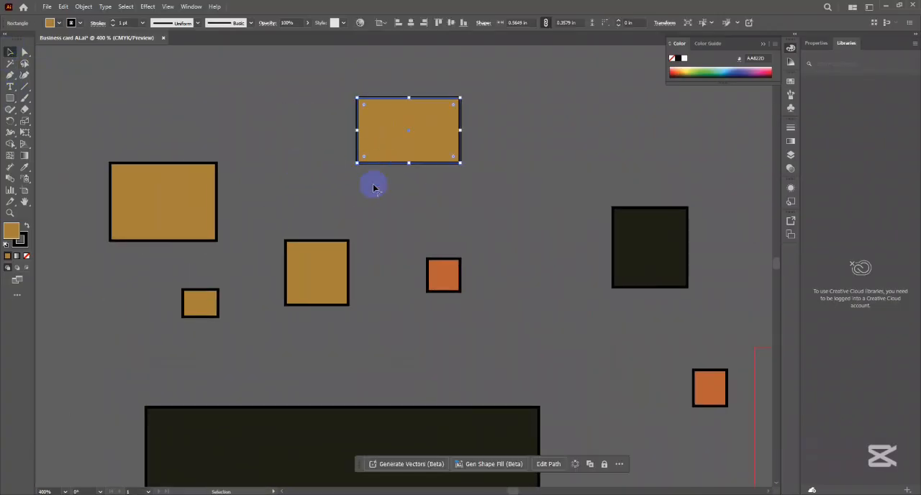
- Fill the topmost golden rectangle with the slightly darker shade A3782B and deselect it
{"action": "double_click", "coordinate": [11, 230]}
{"action": "left_click", "coordinate": [294, 171]}
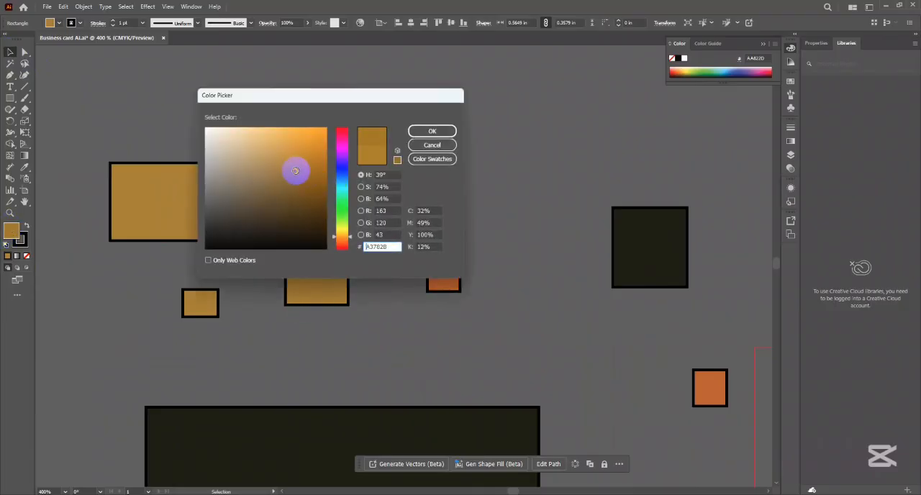
{"action": "left_click", "coordinate": [430, 132]}
{"action": "left_click", "coordinate": [461, 205]}
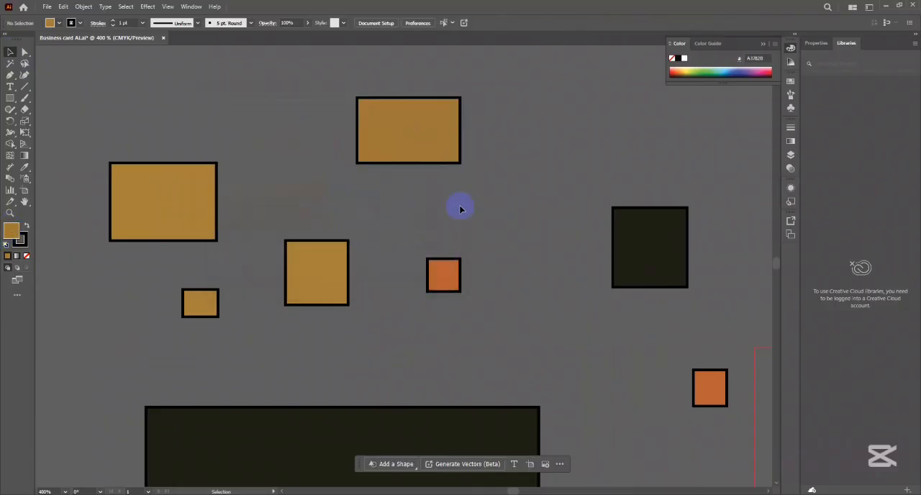
- Fill the newly drawn, nearly square golden rectangle with a brighter orange-gold and deselect it
{"action": "left_click", "coordinate": [302, 296]}
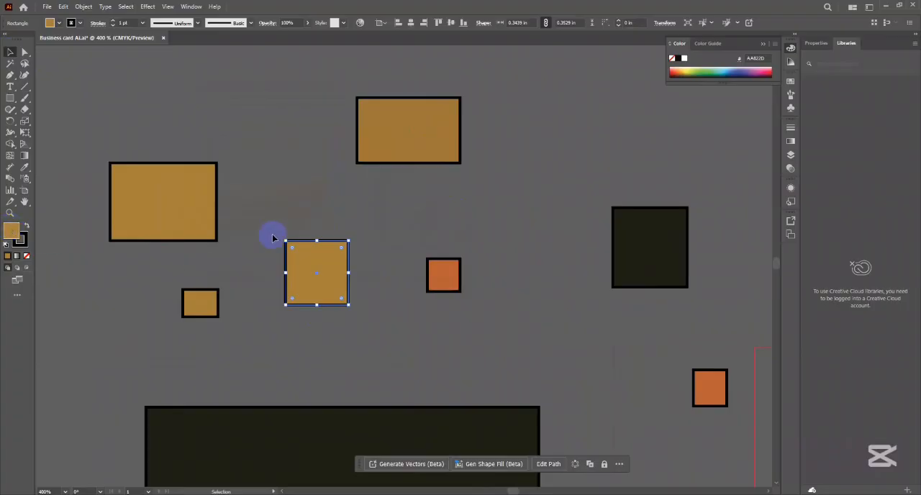
{"action": "double_click", "coordinate": [11, 230]}
{"action": "left_click", "coordinate": [303, 155]}
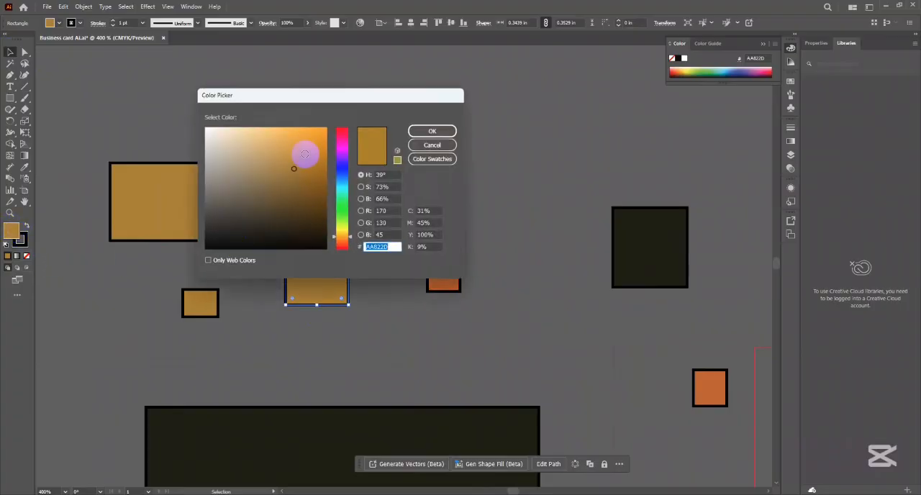
{"action": "left_click", "coordinate": [432, 131]}
{"action": "left_click", "coordinate": [510, 147]}
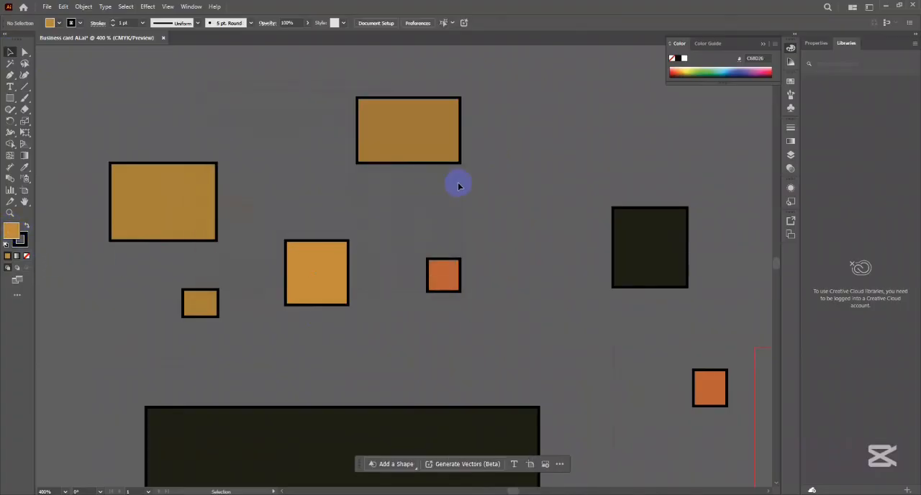
- Select all the similar golden shades by sampling the top-left golden rectangle with the Magic Wand
{"action": "scroll", "coordinate": [368, 205], "scroll_direction": "down", "scroll_amount": 5}
{"action": "left_click_drag", "start_coordinate": [468, 204], "coordinate": [452, 202]}
{"action": "left_click", "coordinate": [10, 64]}
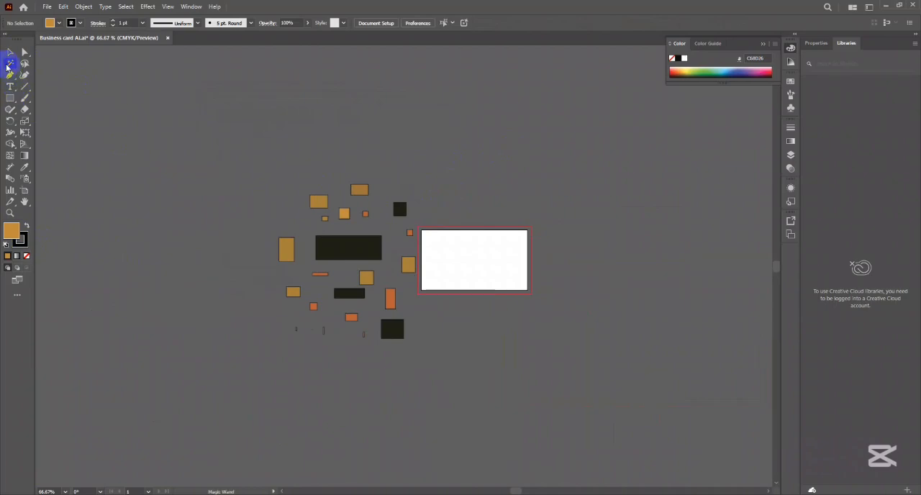
{"action": "left_click", "coordinate": [318, 203]}
{"action": "scroll", "coordinate": [359, 225], "scroll_direction": "up", "scroll_amount": 5}
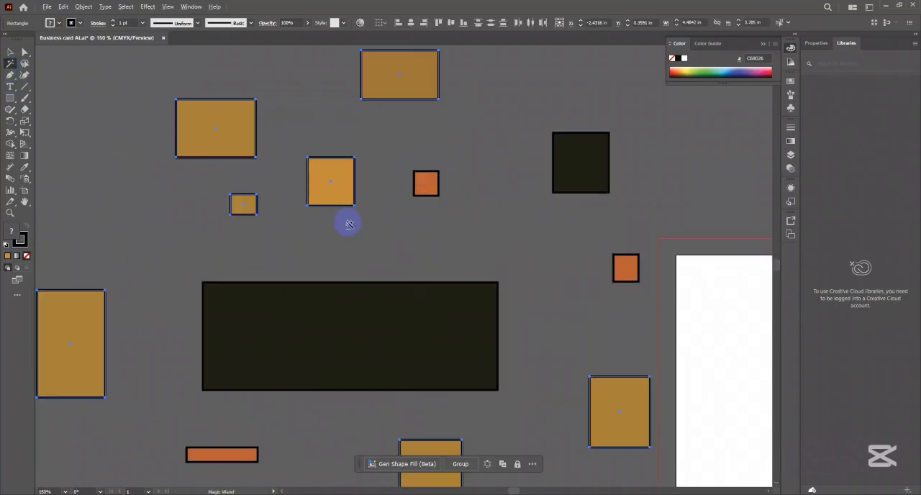
{"action": "scroll", "coordinate": [346, 156], "scroll_direction": "up", "scroll_amount": 3}
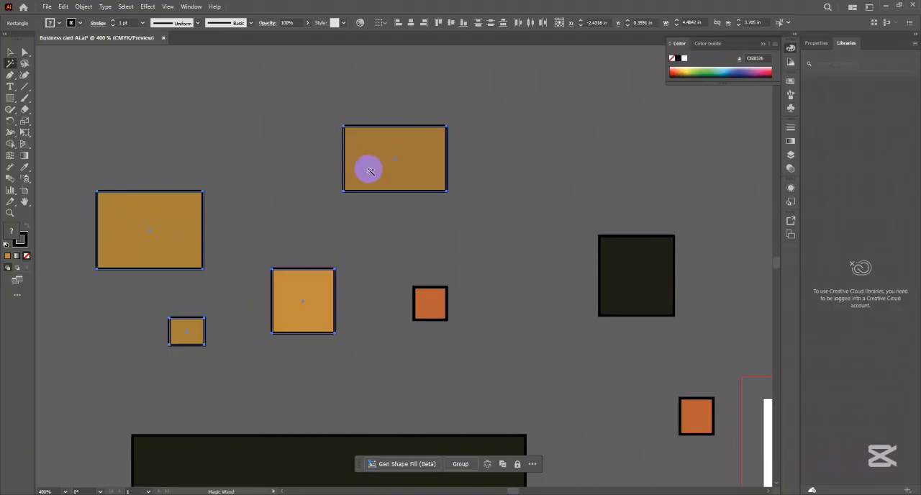
- Lower the Magic Wand's fill color tolerance and reselect from the top-left golden rectangle so only identical fills match
{"action": "double_click", "coordinate": [9, 62]}
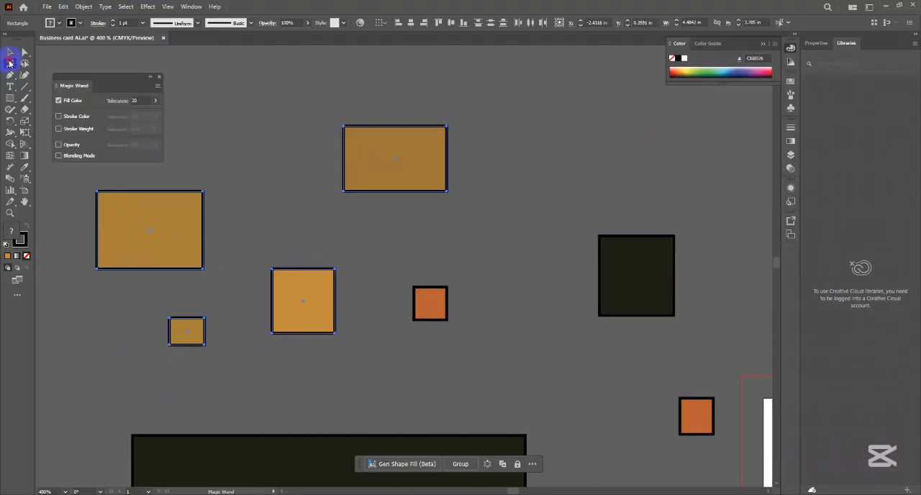
{"action": "left_click", "coordinate": [133, 101]}
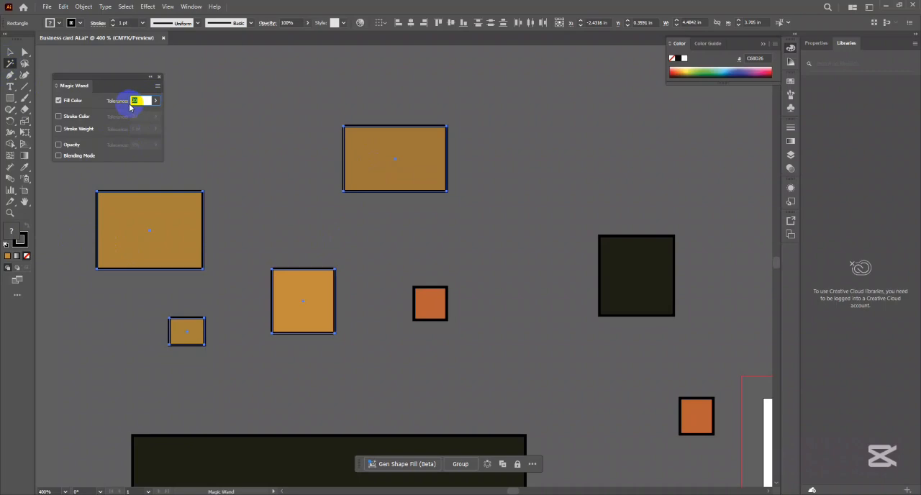
{"action": "left_click", "coordinate": [158, 76]}
{"action": "left_click", "coordinate": [173, 230]}
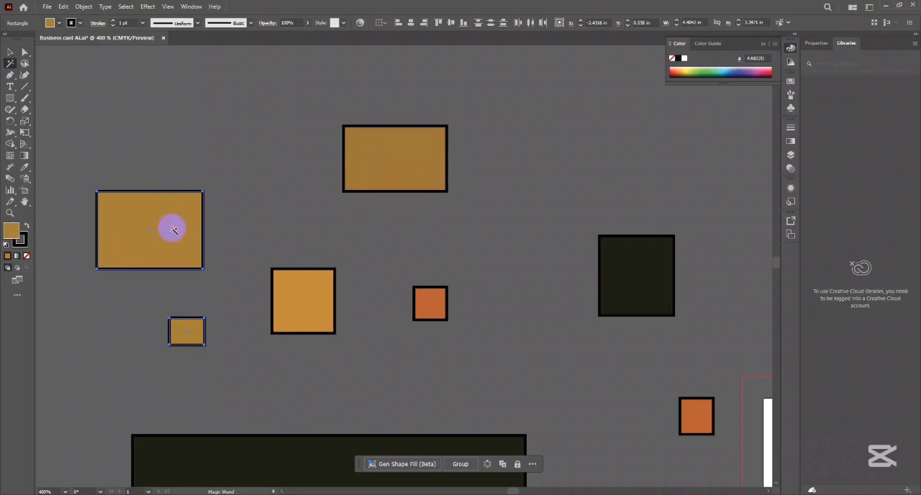
- Sample the darker topmost rectangle and the brighter orange-gold square in turn with the Magic Wand
{"action": "scroll", "coordinate": [165, 255], "scroll_direction": "down", "scroll_amount": 5}
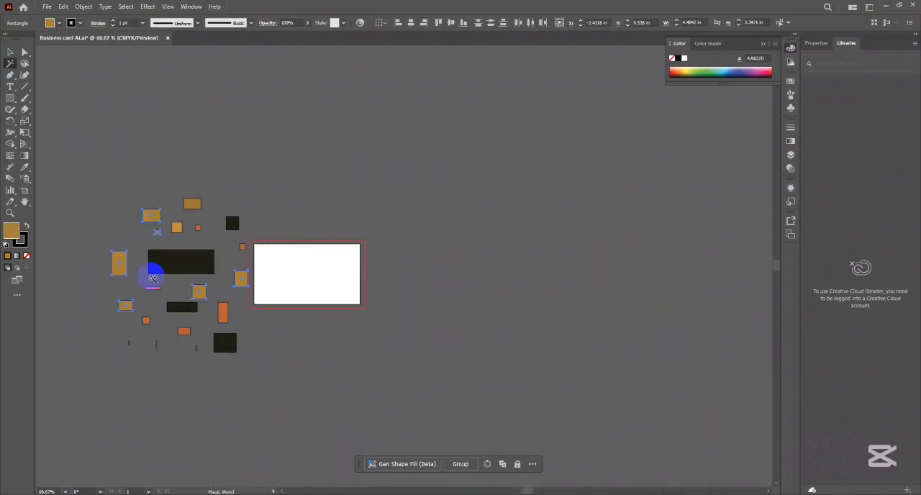
{"action": "scroll", "coordinate": [165, 218], "scroll_direction": "up", "scroll_amount": 4}
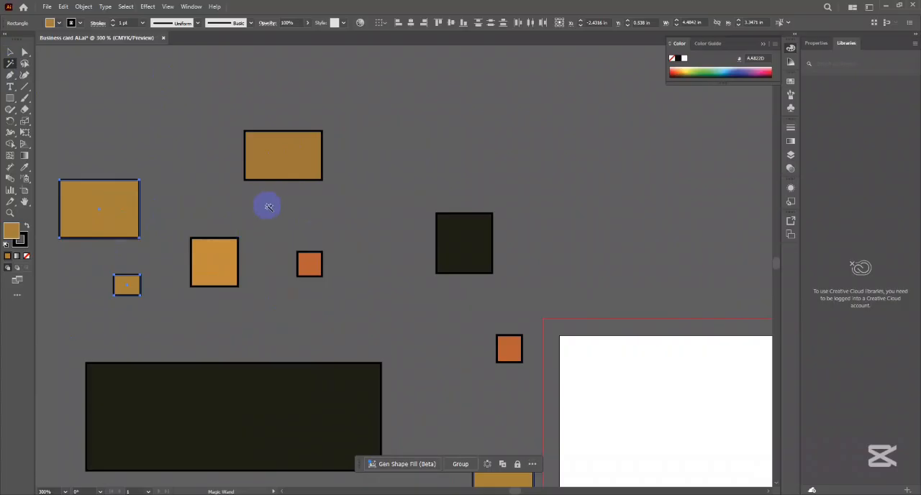
{"action": "left_click", "coordinate": [280, 154]}
{"action": "left_click", "coordinate": [217, 262]}
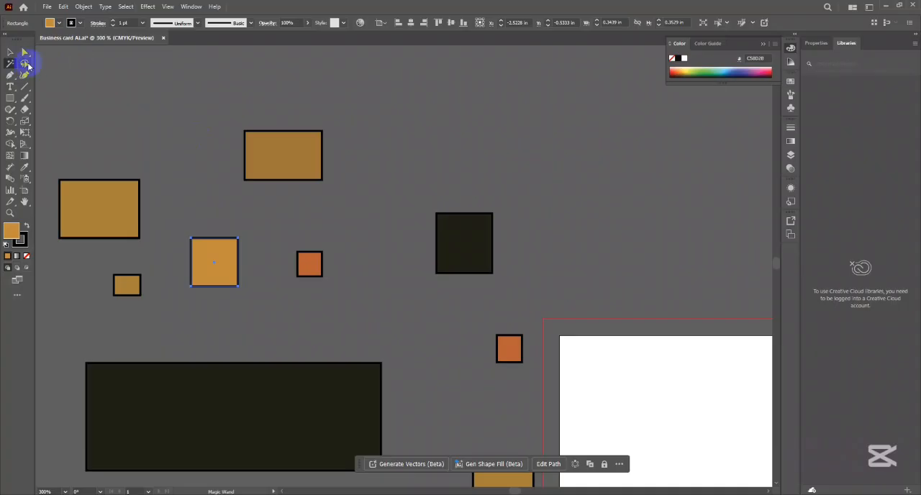
- Lasso the top-left golden rectangle, the small one below it and the orange-gold square to select them together
{"action": "mouse_move", "coordinate": [28, 65]}
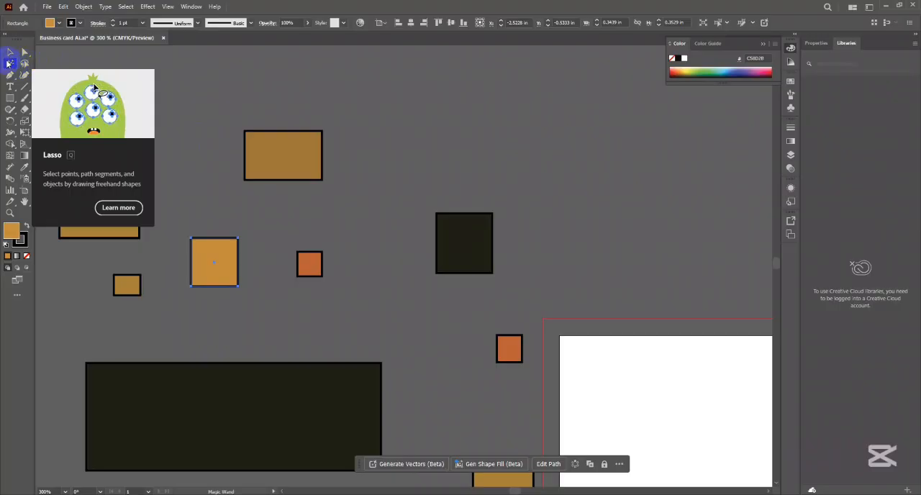
{"action": "left_click", "coordinate": [24, 63]}
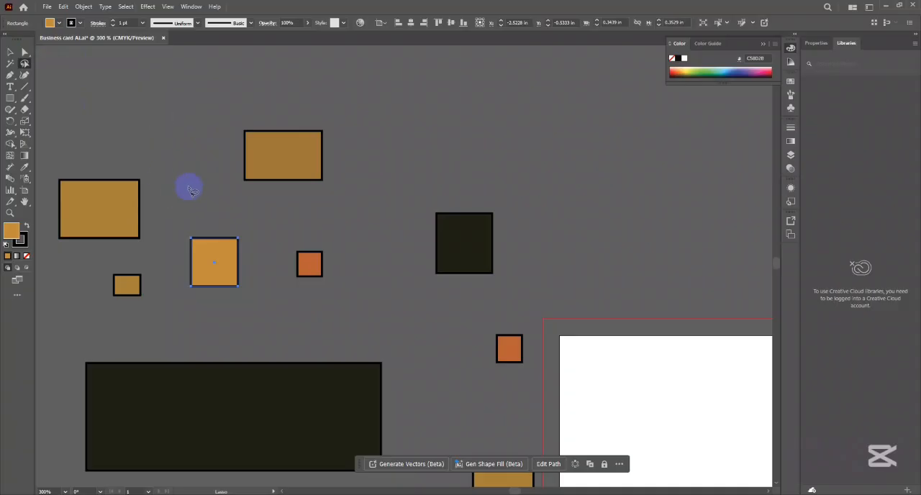
{"action": "mouse_move", "coordinate": [190, 177]}
{"action": "left_mouse_down"}
{"action": "mouse_move", "coordinate": [270, 261]}
{"action": "mouse_move", "coordinate": [246, 308]}
{"action": "mouse_move", "coordinate": [84, 304]}
{"action": "mouse_move", "coordinate": [49, 223]}
{"action": "mouse_move", "coordinate": [58, 177]}
{"action": "mouse_move", "coordinate": [83, 160]}
{"action": "mouse_move", "coordinate": [146, 155]}
{"action": "mouse_move", "coordinate": [177, 173]}
{"action": "left_mouse_up"}
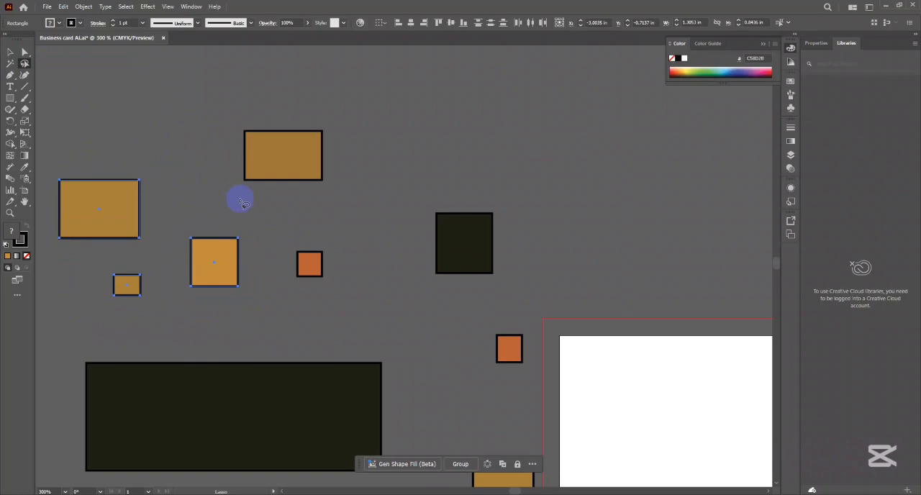
{"action": "scroll", "coordinate": [241, 202], "scroll_direction": "down", "scroll_amount": 3}
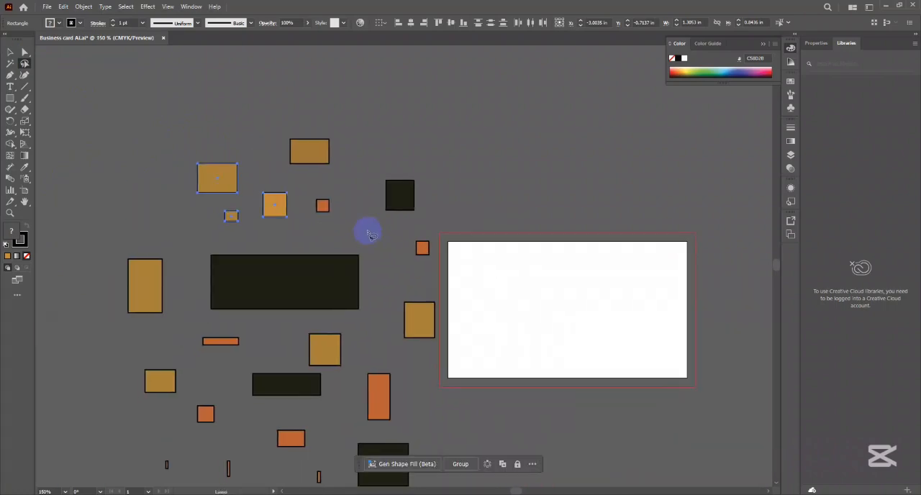
- Lasso a group of scattered shapes around the large dark rectangle, and select the whole set of shapes with a Selection tool marquee
{"action": "mouse_move", "coordinate": [369, 235]}
{"action": "left_mouse_down"}
{"action": "mouse_move", "coordinate": [382, 279]}
{"action": "mouse_move", "coordinate": [374, 314]}
{"action": "mouse_move", "coordinate": [336, 327]}
{"action": "mouse_move", "coordinate": [295, 326]}
{"action": "mouse_move", "coordinate": [293, 334]}
{"action": "mouse_move", "coordinate": [302, 370]}
{"action": "mouse_move", "coordinate": [331, 375]}
{"action": "mouse_move", "coordinate": [336, 397]}
{"action": "mouse_move", "coordinate": [290, 408]}
{"action": "mouse_move", "coordinate": [226, 387]}
{"action": "mouse_move", "coordinate": [175, 403]}
{"action": "mouse_move", "coordinate": [121, 392]}
{"action": "mouse_move", "coordinate": [185, 331]}
{"action": "mouse_move", "coordinate": [178, 260]}
{"action": "mouse_move", "coordinate": [192, 228]}
{"action": "mouse_move", "coordinate": [262, 183]}
{"action": "mouse_move", "coordinate": [332, 187]}
{"action": "mouse_move", "coordinate": [384, 244]}
{"action": "left_mouse_up"}
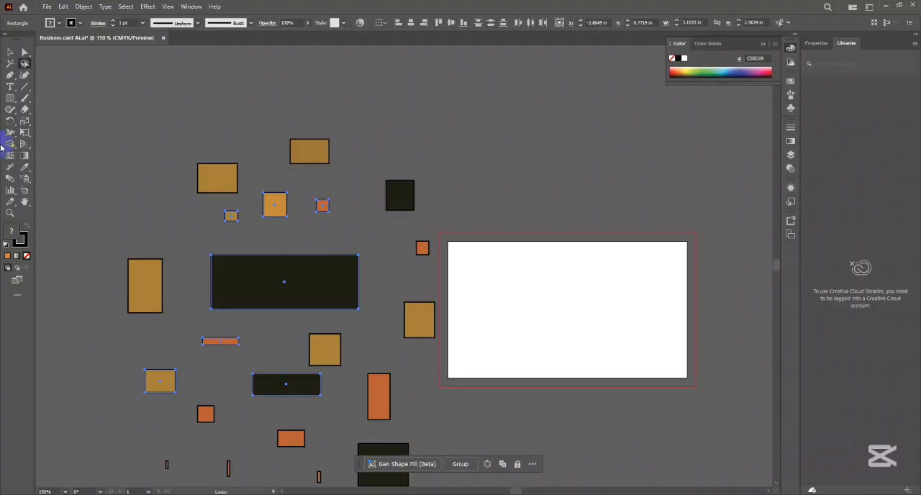
{"action": "left_click", "coordinate": [10, 51]}
{"action": "left_click", "coordinate": [171, 89]}
{"action": "left_click_drag", "start_coordinate": [157, 105], "coordinate": [491, 393]}
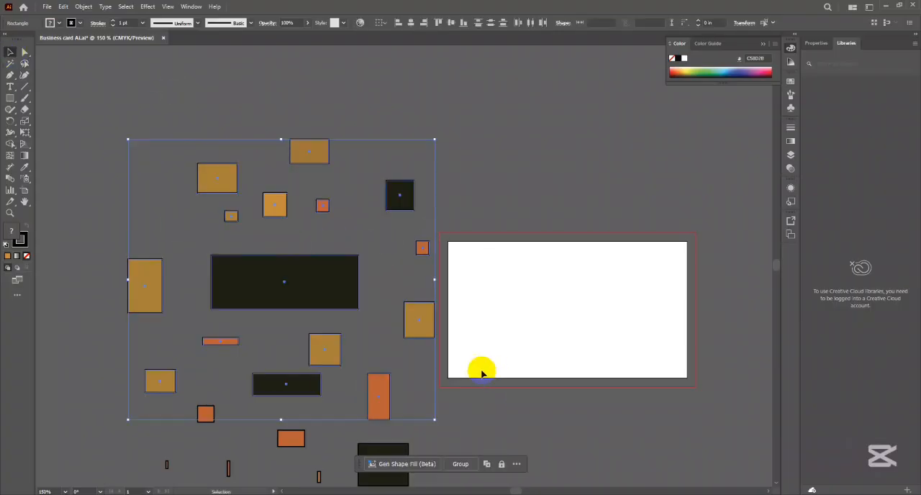
{"action": "left_click_drag", "start_coordinate": [416, 326], "coordinate": [483, 300]}
{"action": "left_click_drag", "start_coordinate": [331, 276], "coordinate": [336, 274]}
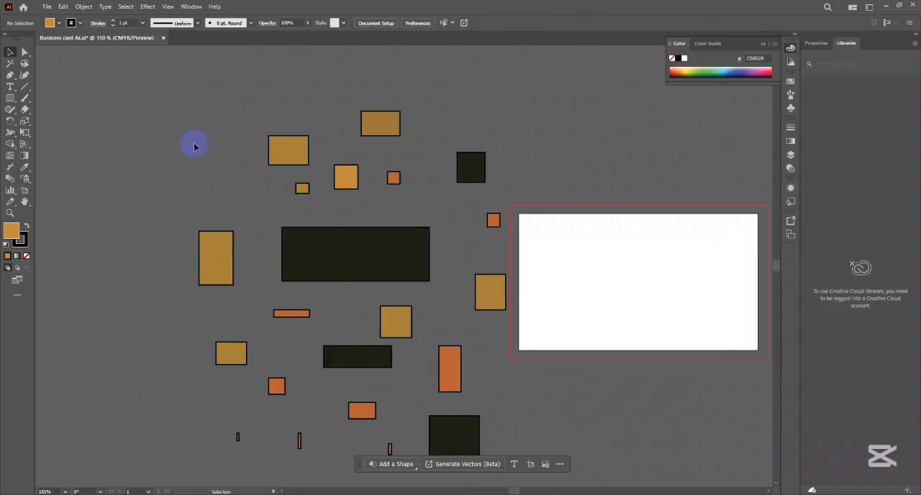
{"action": "left_click", "coordinate": [199, 170]}
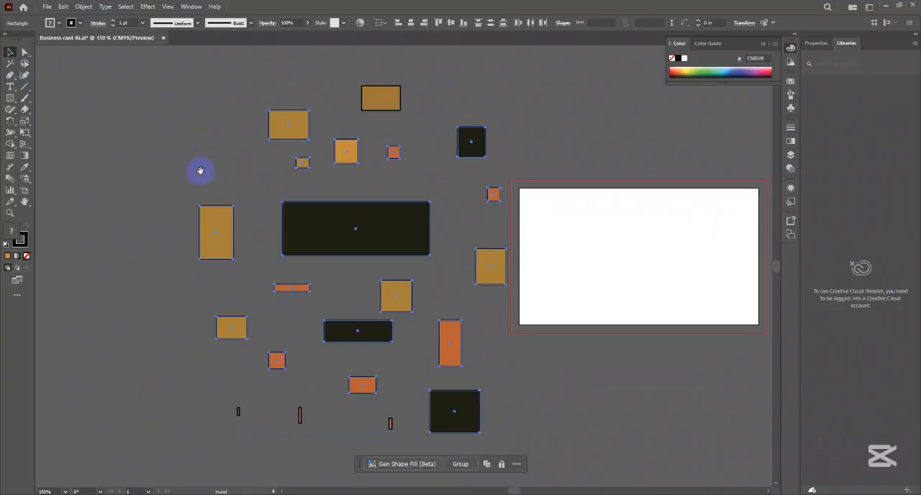
{"action": "left_click_drag", "start_coordinate": [137, 114], "coordinate": [542, 459]}
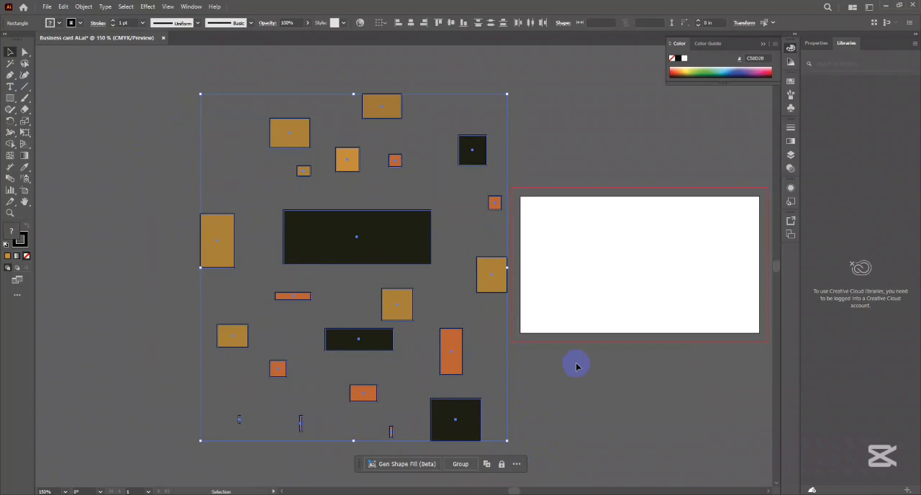
{"action": "left_click_drag", "start_coordinate": [10, 98], "coordinate": [73, 95]}
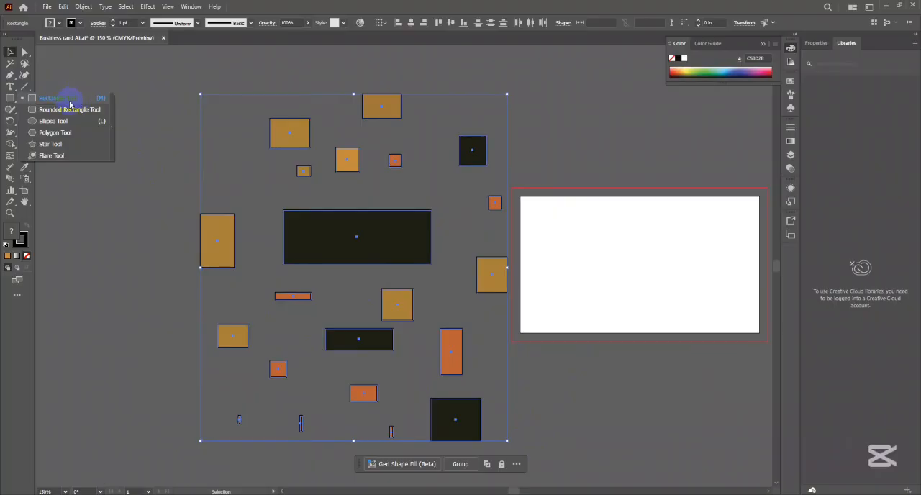
{"action": "left_click", "coordinate": [12, 103]}
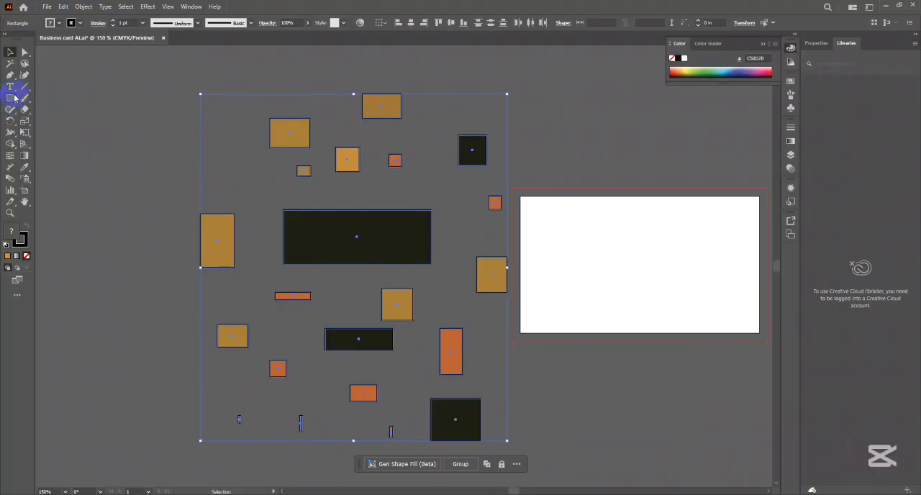
{"action": "left_click_drag", "start_coordinate": [10, 99], "coordinate": [68, 137]}
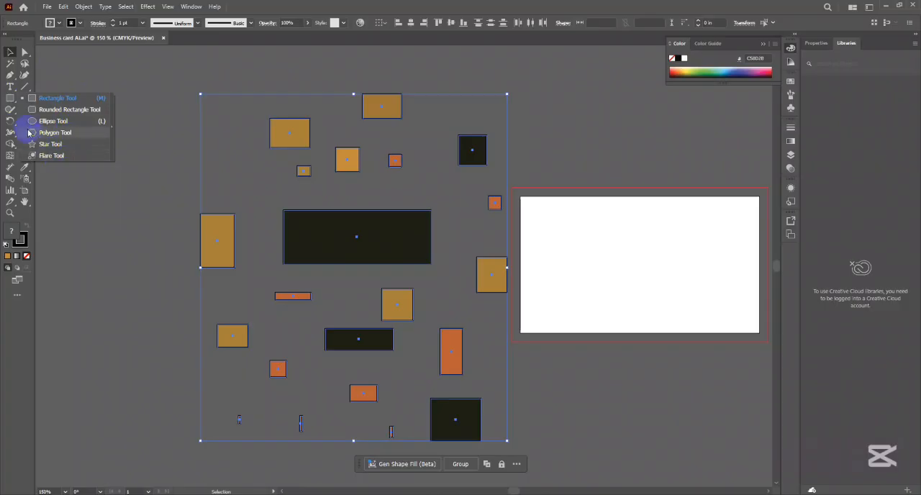
{"action": "left_click", "coordinate": [13, 98]}
{"action": "left_click", "coordinate": [11, 101]}
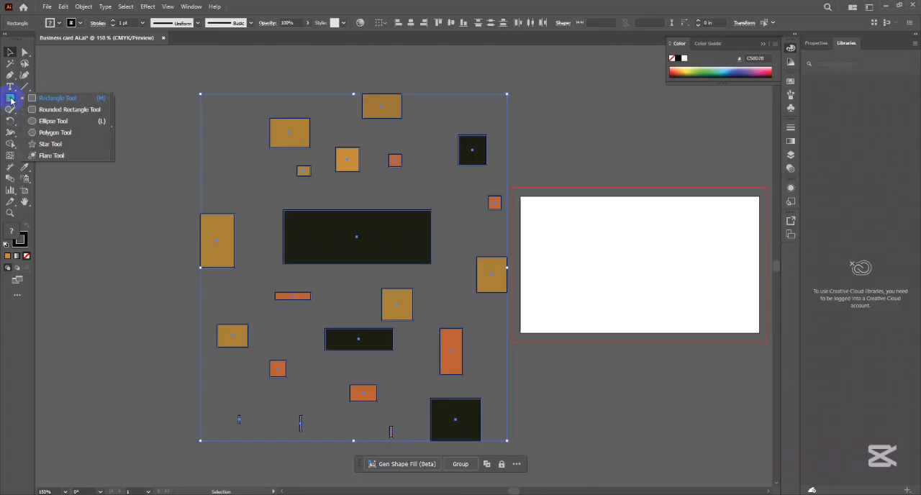
- Draw a lens flare beside the practice shapes with the Flare tool and delete it
{"action": "left_click", "coordinate": [70, 157]}
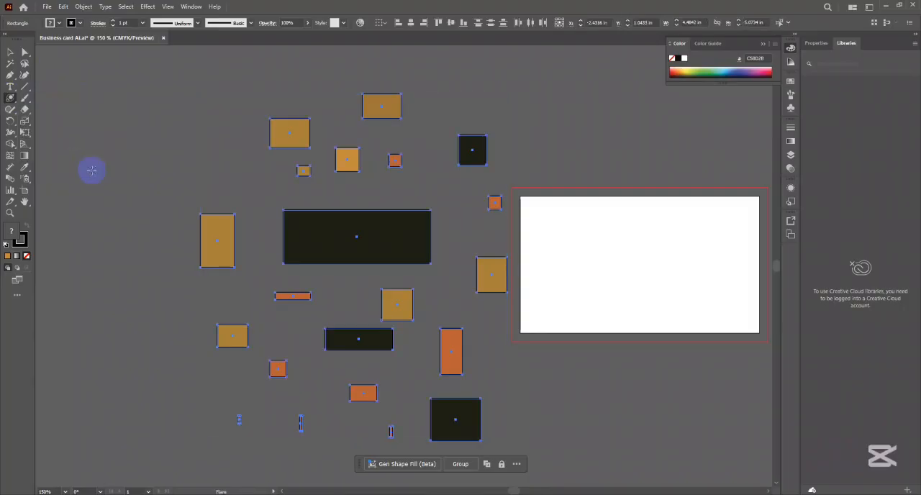
{"action": "left_click_drag", "start_coordinate": [82, 129], "coordinate": [137, 208]}
{"action": "left_click", "coordinate": [9, 54]}
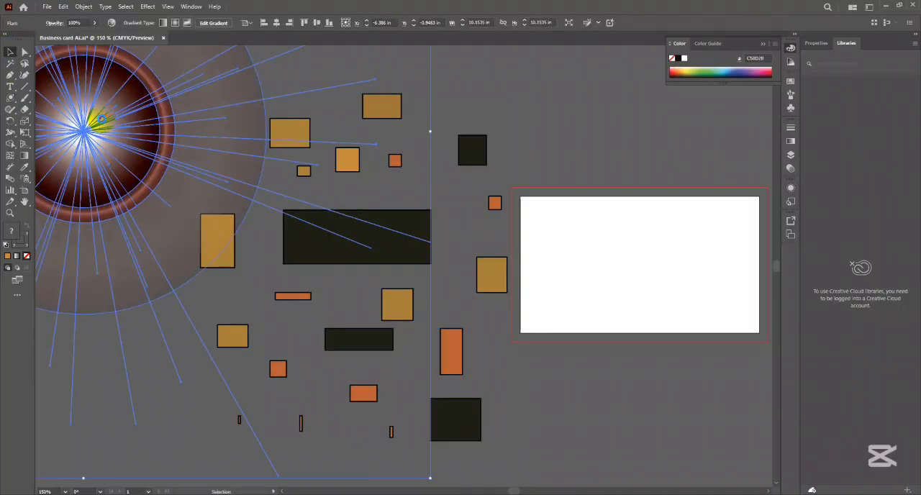
{"action": "left_click_drag", "start_coordinate": [93, 133], "coordinate": [229, 167]}
{"action": "key", "text": "Delete"}
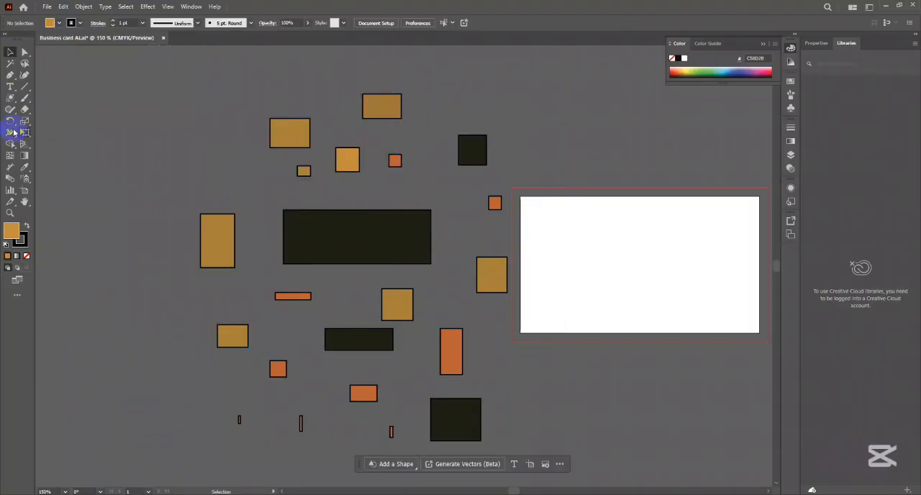
- Draw an orange-gold rectangle about 1.75 by 1.09 in on the empty canvas above and left of the practice shapes
{"action": "left_click", "coordinate": [10, 98]}
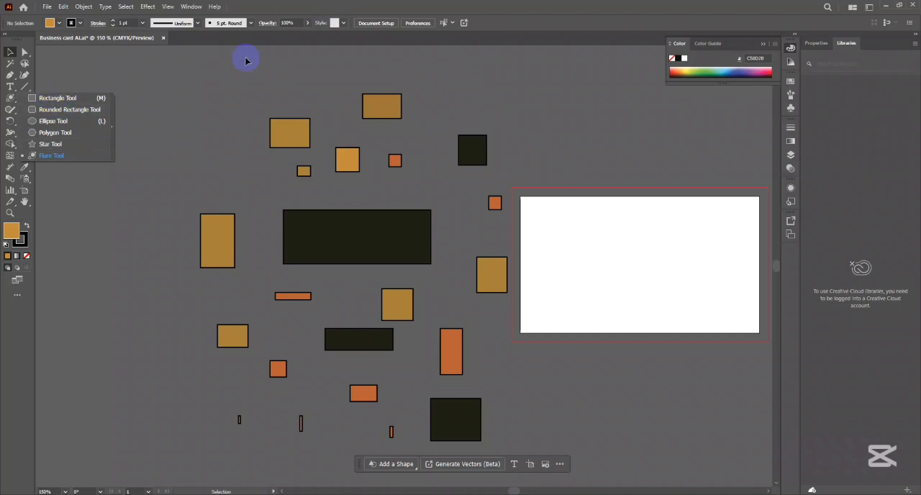
{"action": "left_click", "coordinate": [50, 102]}
{"action": "left_click_drag", "start_coordinate": [107, 71], "coordinate": [226, 144]}
{"action": "left_click", "coordinate": [9, 53]}
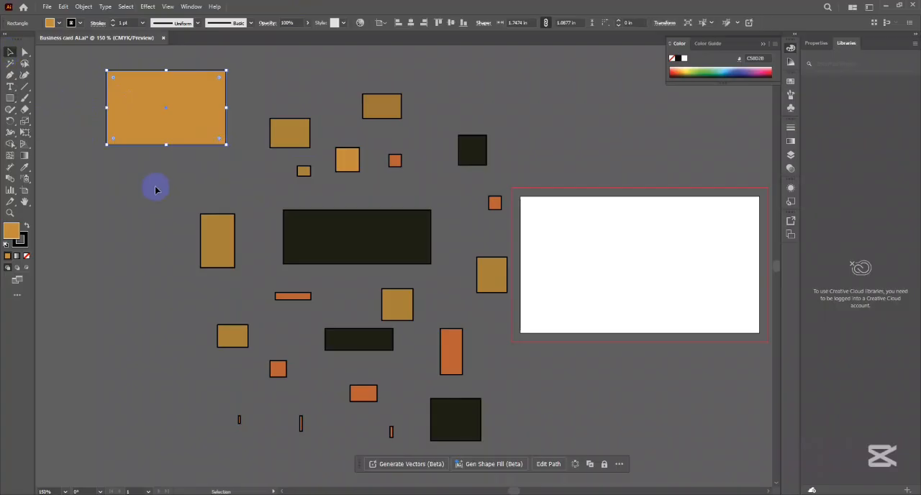
- Delete all the old practice shapes, keeping only the newly drawn orange-gold rectangle
{"action": "scroll", "coordinate": [195, 216], "scroll_direction": "up", "scroll_amount": 2}
{"action": "left_click", "coordinate": [253, 107]}
{"action": "left_click_drag", "start_coordinate": [583, 434], "coordinate": [560, 424]}
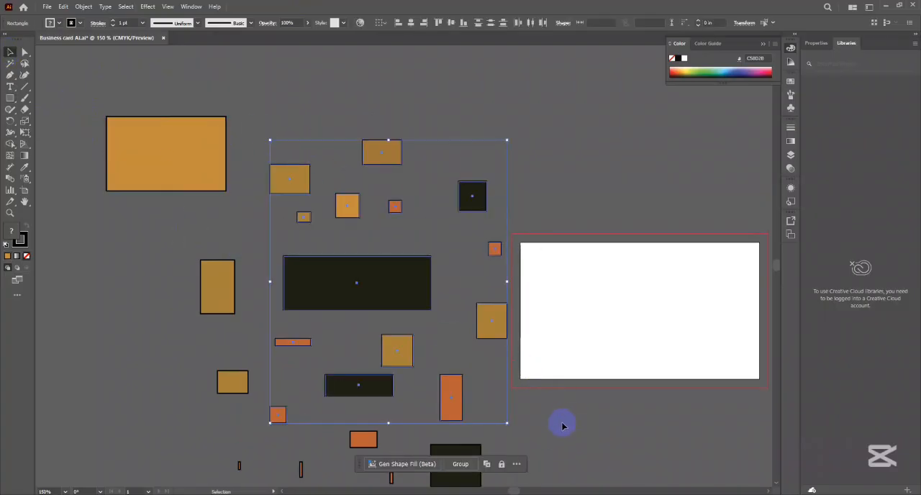
{"action": "key", "text": "Delete"}
{"action": "scroll", "coordinate": [502, 379], "scroll_direction": "down", "scroll_amount": 2}
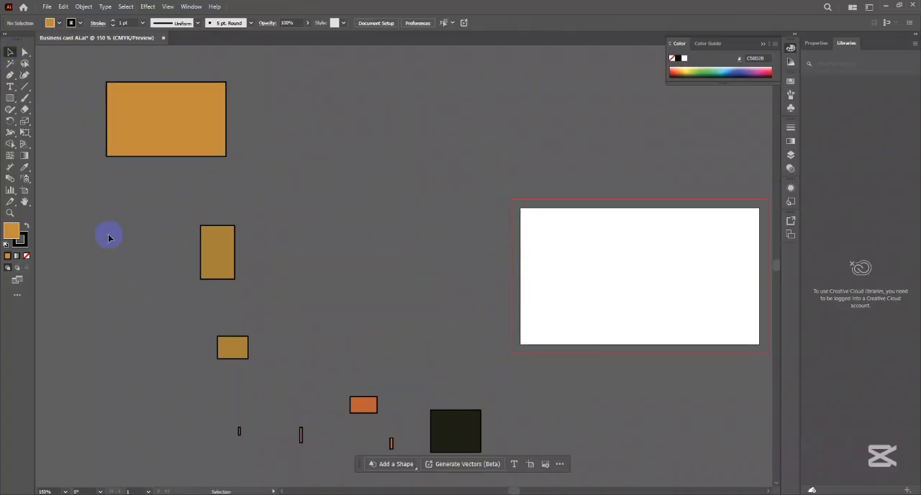
{"action": "left_click_drag", "start_coordinate": [107, 233], "coordinate": [504, 463]}
{"action": "key", "text": "Delete"}
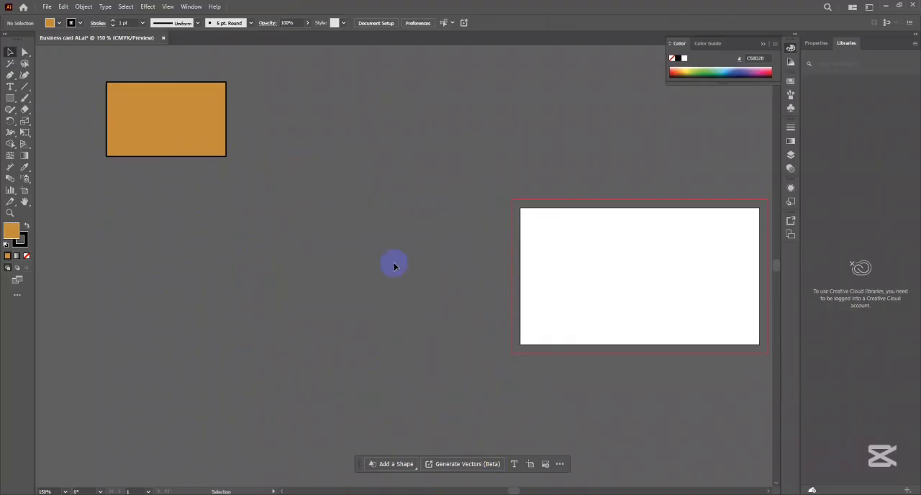
- Move the orange-gold rectangle closer to the artboard's left side and leave it selected
{"action": "left_click_drag", "start_coordinate": [167, 138], "coordinate": [313, 260]}
{"action": "left_click", "coordinate": [417, 204]}
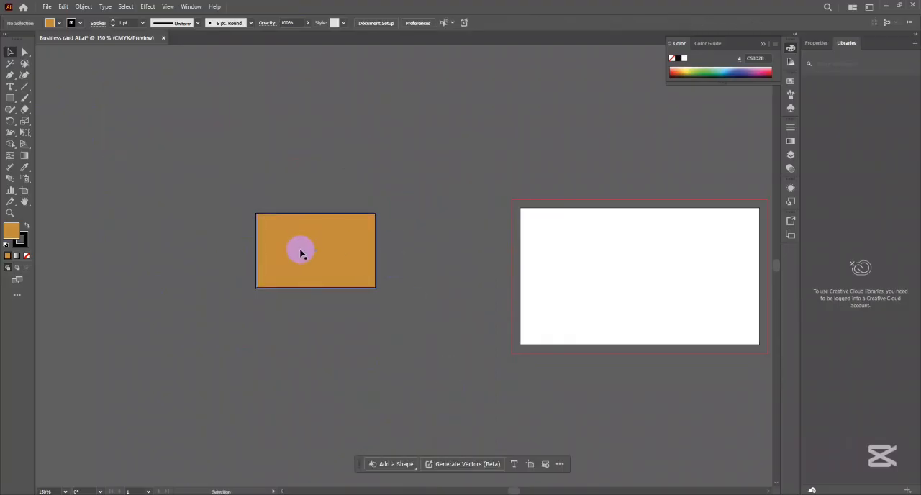
{"action": "left_click", "coordinate": [300, 250]}
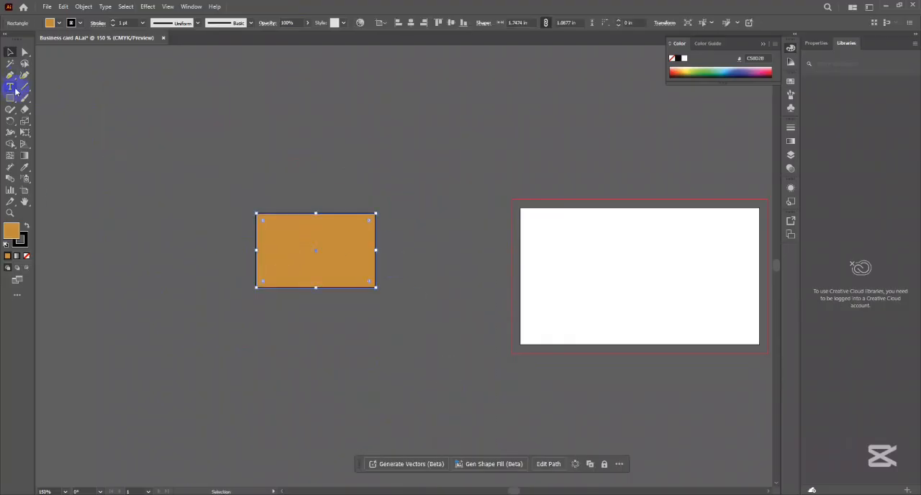
- Draw a proportionally constrained square about 3.07 in wide with the Rectangle tool and position it above the small rectangle
{"action": "mouse_move", "coordinate": [11, 99]}
{"action": "left_mouse_down"}
{"action": "mouse_move", "coordinate": [45, 123]}
{"action": "mouse_move", "coordinate": [41, 99]}
{"action": "left_mouse_up"}
{"action": "mouse_move", "coordinate": [298, 95]}
{"action": "left_mouse_down"}
{"action": "mouse_move", "coordinate": [398, 175]}
{"action": "mouse_move", "coordinate": [360, 139]}
{"action": "mouse_move", "coordinate": [461, 331]}
{"action": "mouse_move", "coordinate": [542, 213]}
{"action": "mouse_move", "coordinate": [578, 309]}
{"action": "mouse_move", "coordinate": [329, 191]}
{"action": "mouse_move", "coordinate": [329, 163]}
{"action": "mouse_move", "coordinate": [377, 107]}
{"action": "mouse_move", "coordinate": [454, 126]}
{"action": "mouse_move", "coordinate": [318, 149]}
{"action": "mouse_move", "coordinate": [318, 201]}
{"action": "mouse_move", "coordinate": [332, 157]}
{"action": "mouse_move", "coordinate": [507, 160]}
{"action": "left_mouse_up"}
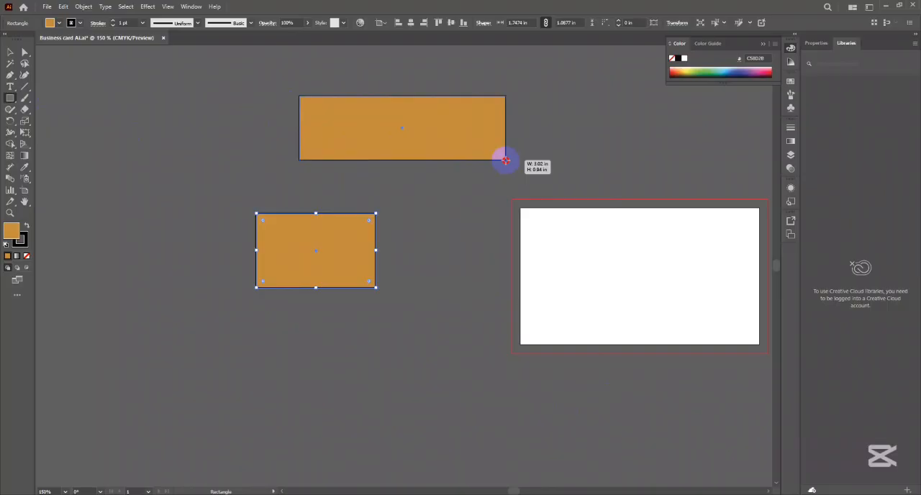
{"action": "mouse_move", "coordinate": [506, 160]}
{"action": "left_mouse_down"}
{"action": "mouse_move", "coordinate": [333, 157]}
{"action": "mouse_move", "coordinate": [417, 195]}
{"action": "mouse_move", "coordinate": [508, 305]}
{"action": "left_mouse_up"}
{"action": "left_click", "coordinate": [11, 53]}
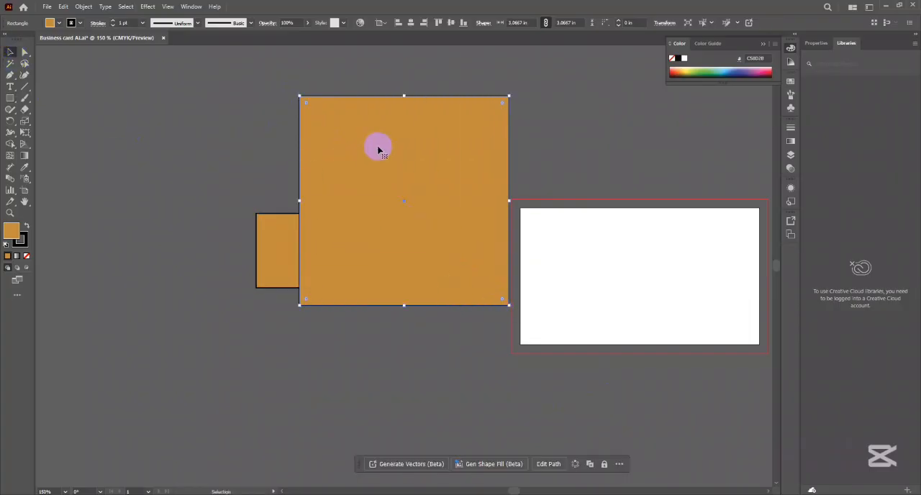
{"action": "key", "text": "space"}
{"action": "left_click_drag", "start_coordinate": [389, 144], "coordinate": [415, 264]}
{"action": "left_click_drag", "start_coordinate": [436, 255], "coordinate": [365, 158]}
{"action": "key", "text": "space"}
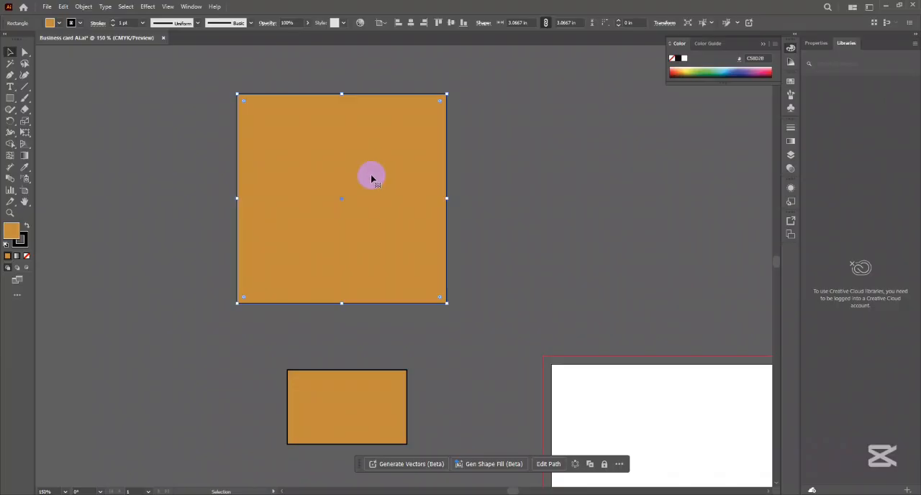
- Place the linked photo FMGjmTRaAAExLrQ.jpg in the document and position it to the right of the artboard
{"action": "left_click", "coordinate": [47, 7]}
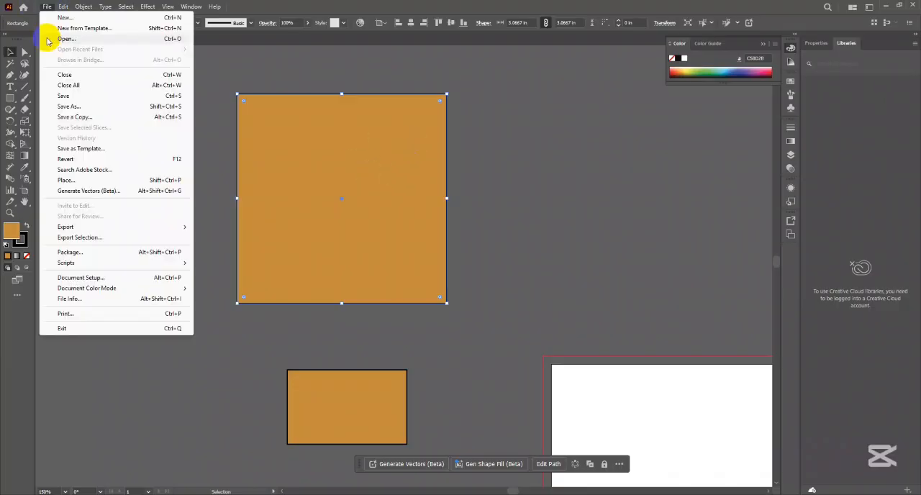
{"action": "left_click", "coordinate": [80, 181]}
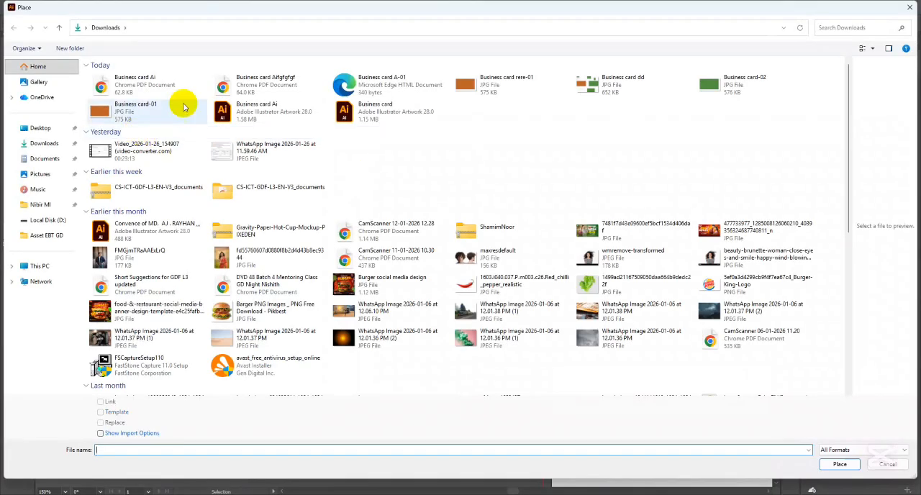
{"action": "double_click", "coordinate": [133, 257]}
{"action": "left_click", "coordinate": [523, 162]}
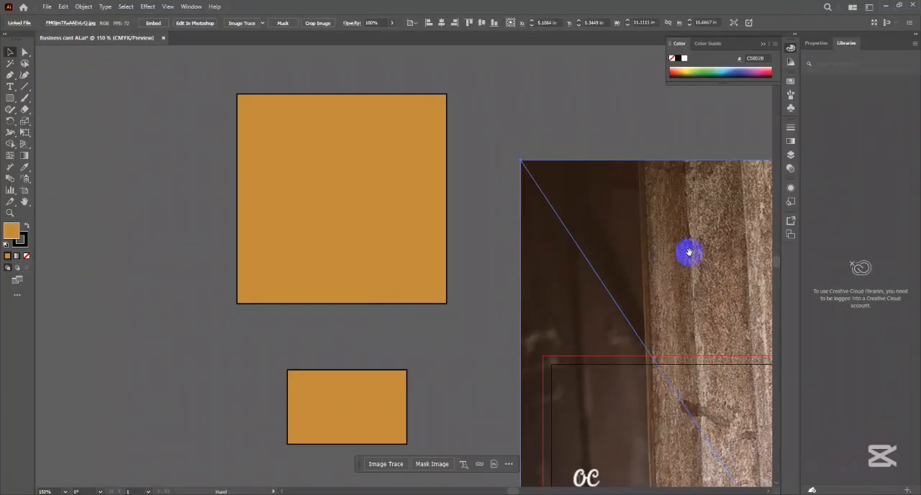
{"action": "left_click_drag", "start_coordinate": [690, 247], "coordinate": [421, 216]}
{"action": "scroll", "coordinate": [420, 218], "scroll_direction": "down", "scroll_amount": 3}
{"action": "scroll", "coordinate": [420, 220], "scroll_direction": "down", "scroll_amount": 1}
{"action": "left_click_drag", "start_coordinate": [494, 266], "coordinate": [410, 230]}
{"action": "left_click_drag", "start_coordinate": [403, 275], "coordinate": [498, 214]}
{"action": "left_click_drag", "start_coordinate": [524, 224], "coordinate": [458, 237]}
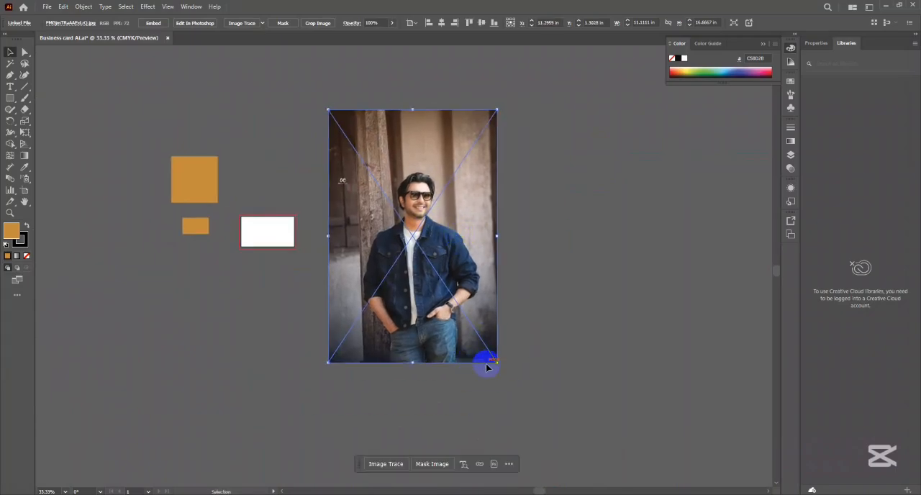
- Scale the placed photo down proportionally, undo it, and scale it again to about 3.4 by 5.1 in
{"action": "left_click_drag", "start_coordinate": [498, 362], "coordinate": [403, 224]}
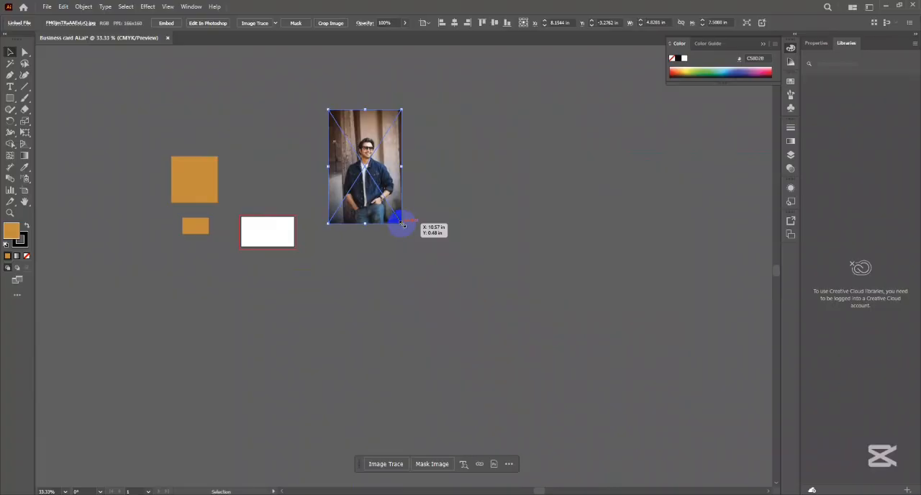
{"action": "key", "text": "ctrl+z"}
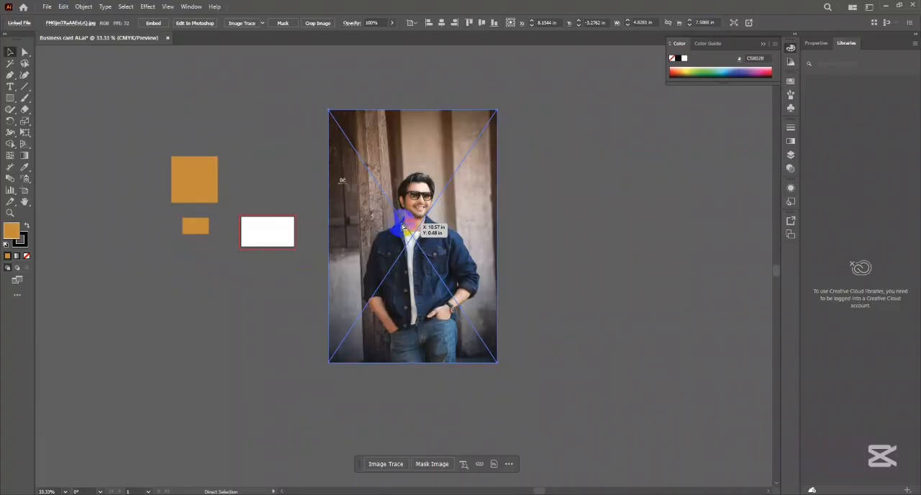
{"action": "mouse_move", "coordinate": [498, 364]}
{"action": "left_mouse_down"}
{"action": "mouse_move", "coordinate": [396, 231]}
{"action": "mouse_move", "coordinate": [414, 274]}
{"action": "mouse_move", "coordinate": [393, 210]}
{"action": "mouse_move", "coordinate": [401, 190]}
{"action": "left_mouse_up"}
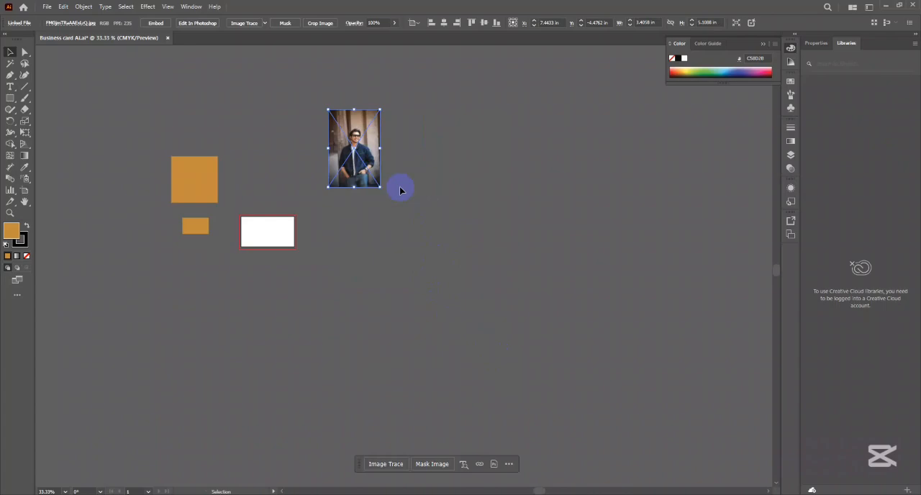
- Move the scaled photo down beside the artboard and delete it
{"action": "left_click", "coordinate": [452, 127]}
{"action": "left_click_drag", "start_coordinate": [362, 140], "coordinate": [351, 228]}
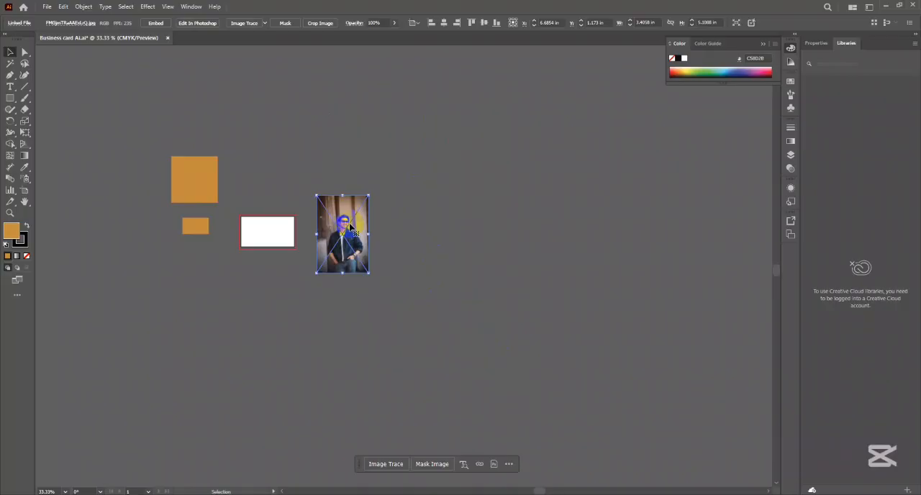
{"action": "key", "text": "Delete"}
- Scale the large orange-gold square down proportionally around its center to about 1.85 in
{"action": "scroll", "coordinate": [205, 217], "scroll_direction": "up", "scroll_amount": 4}
{"action": "left_click_drag", "start_coordinate": [206, 216], "coordinate": [358, 310]}
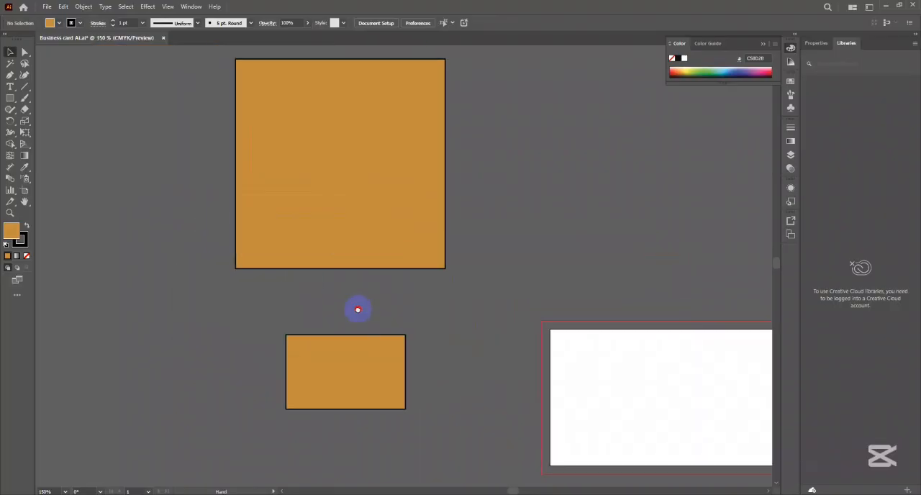
{"action": "left_click", "coordinate": [395, 267]}
{"action": "scroll", "coordinate": [392, 273], "scroll_direction": "up", "scroll_amount": 2}
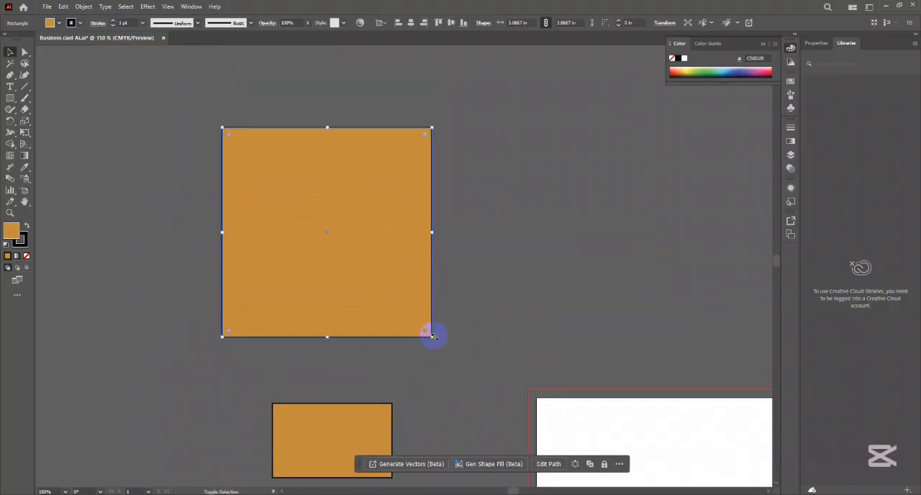
{"action": "left_click_drag", "start_coordinate": [432, 335], "coordinate": [349, 286]}
{"action": "left_click_drag", "start_coordinate": [401, 200], "coordinate": [372, 263]}
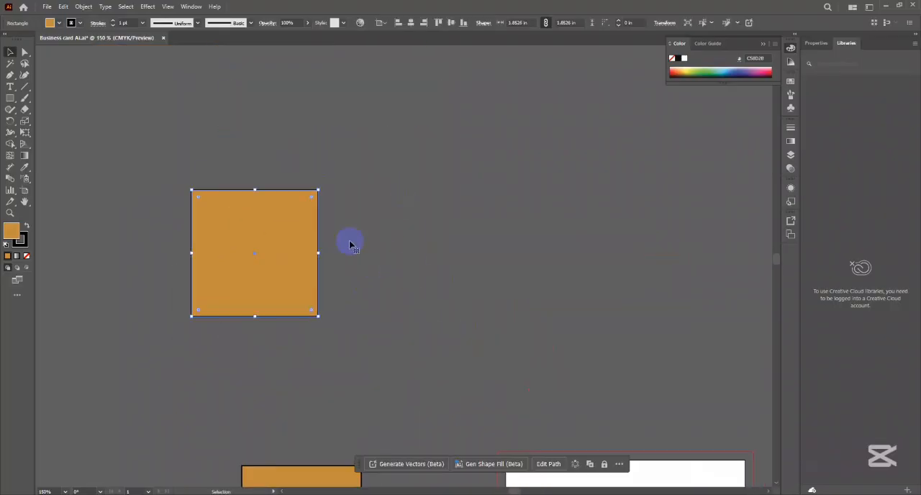
- Add "Lorem ipsum" placeholder text above the square and stretch it freely to a font size of about 79.9 pt
{"action": "left_click", "coordinate": [10, 87]}
{"action": "left_click", "coordinate": [245, 111]}
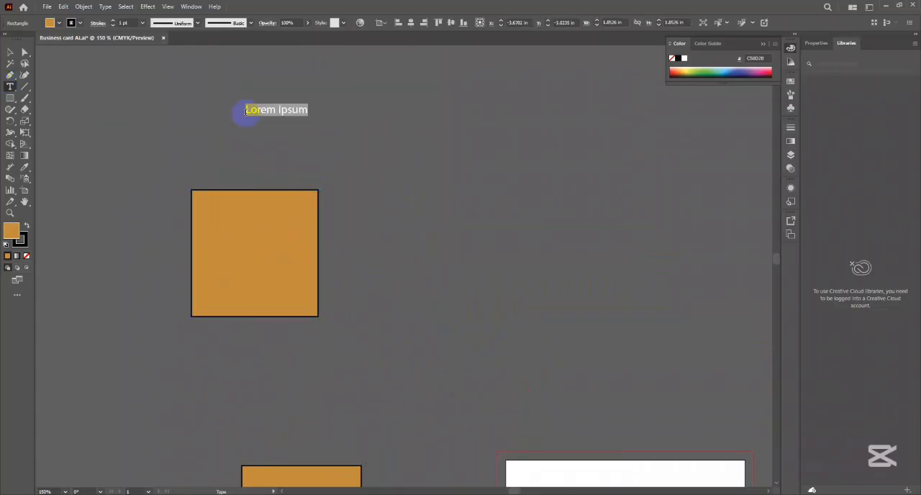
{"action": "left_click", "coordinate": [10, 52]}
{"action": "left_click_drag", "start_coordinate": [308, 117], "coordinate": [488, 188]}
{"action": "left_click", "coordinate": [588, 190]}
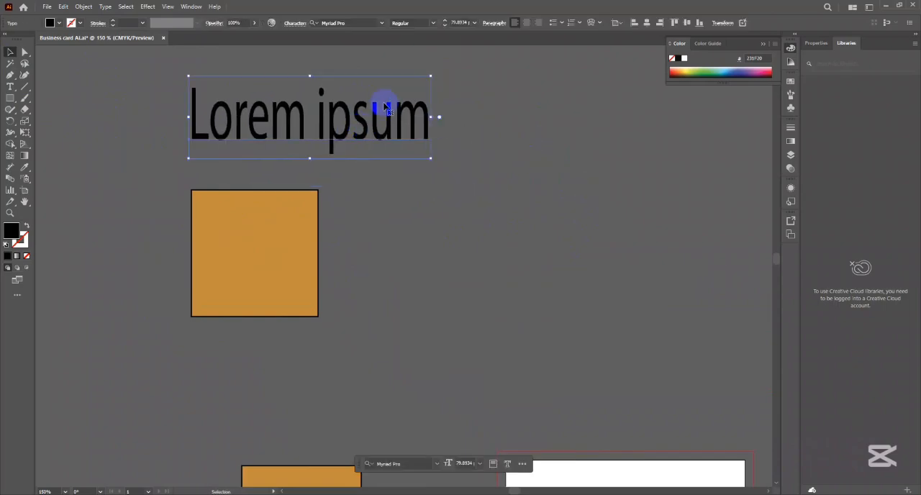
- Select the stretched "Lorem ipsum" text above the orange-gold square and delete it
{"action": "left_click", "coordinate": [528, 132]}
{"action": "left_click", "coordinate": [400, 137]}
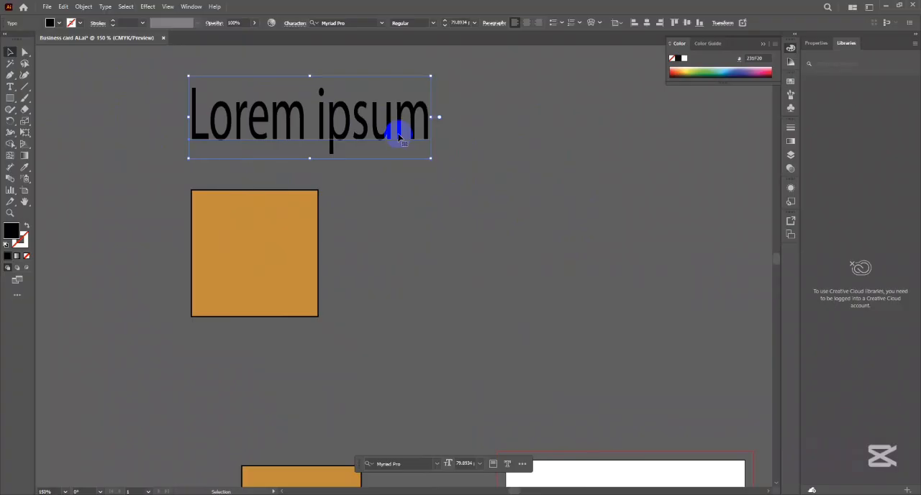
{"action": "left_click", "coordinate": [456, 159]}
{"action": "left_click", "coordinate": [360, 120]}
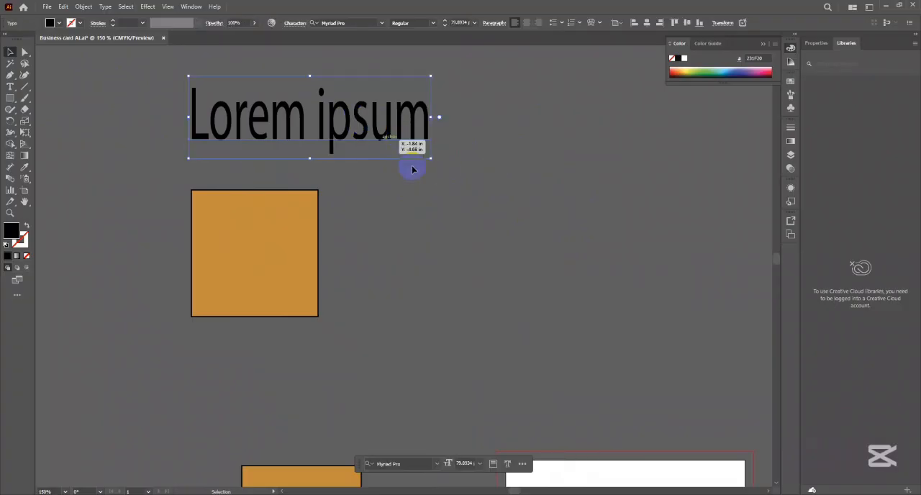
{"action": "key", "text": "Delete"}
- Draw a rounded rectangle about 1.53 by 2.06 in beside the orange-gold square, and delete it
{"action": "scroll", "coordinate": [435, 234], "scroll_direction": "down", "scroll_amount": 3}
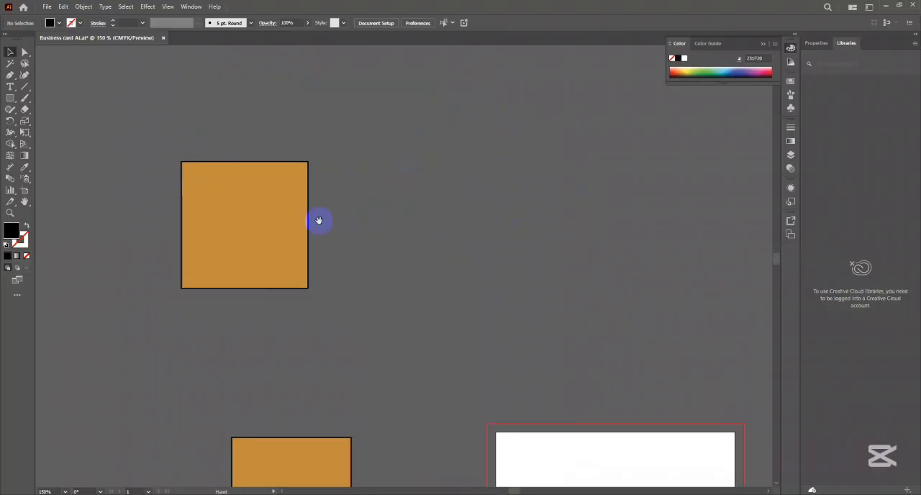
{"action": "left_click", "coordinate": [365, 242]}
{"action": "scroll", "coordinate": [365, 243], "scroll_direction": "up", "scroll_amount": 3}
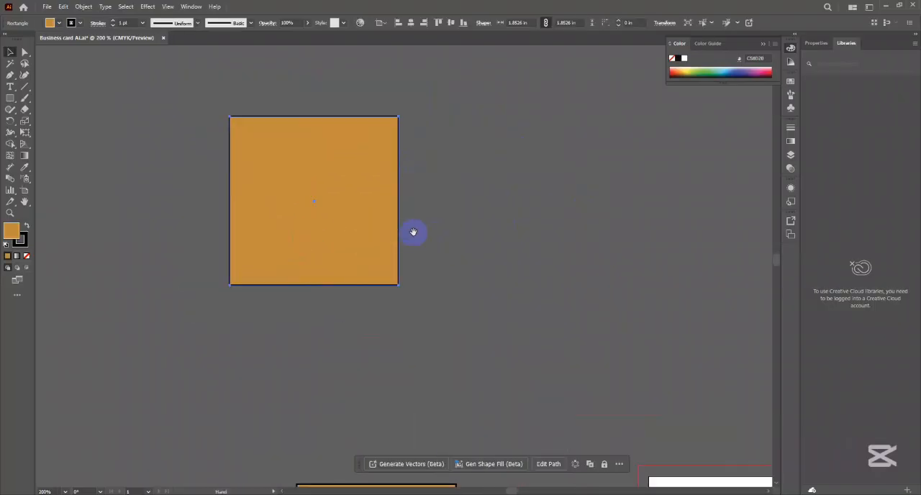
{"action": "left_click", "coordinate": [377, 190]}
{"action": "left_click_drag", "start_coordinate": [10, 98], "coordinate": [77, 98]}
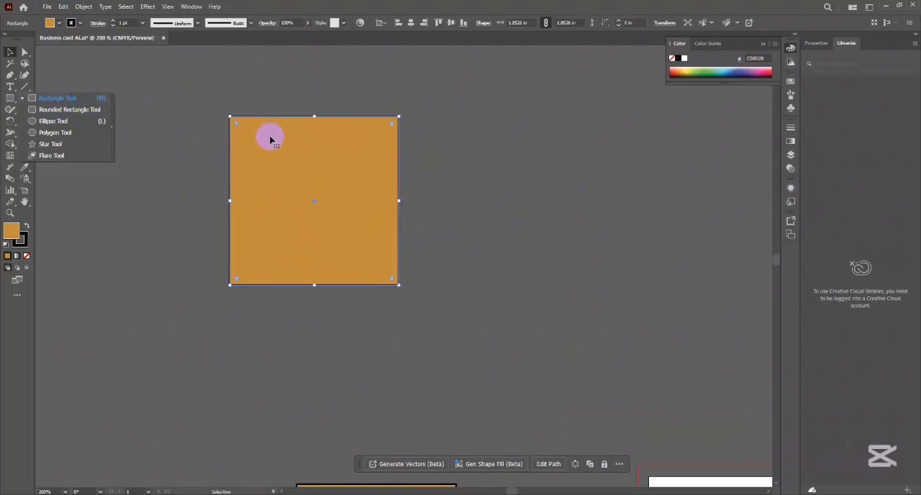
{"action": "left_click", "coordinate": [77, 109]}
{"action": "left_click_drag", "start_coordinate": [551, 128], "coordinate": [688, 315]}
{"action": "left_click", "coordinate": [10, 52]}
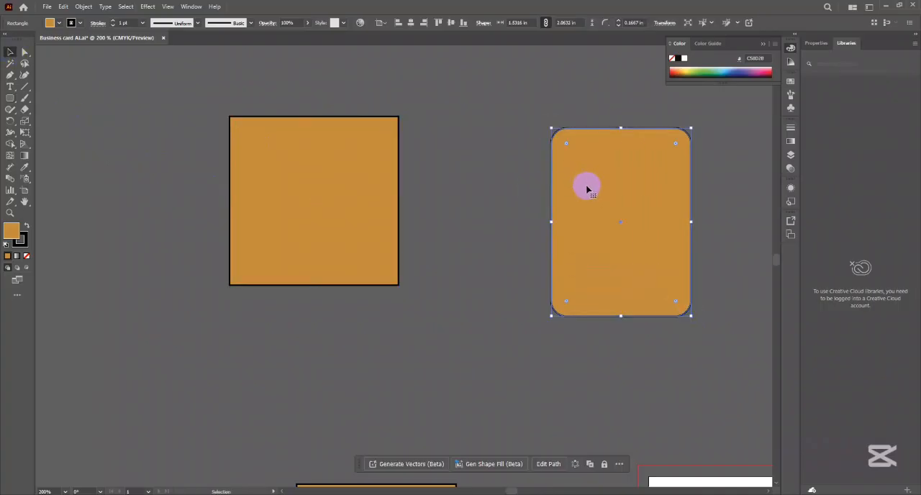
{"action": "key", "text": "Delete"}
- Round all four corners of the orange-gold square to a radius of about 0.136 in
{"action": "left_click", "coordinate": [249, 173]}
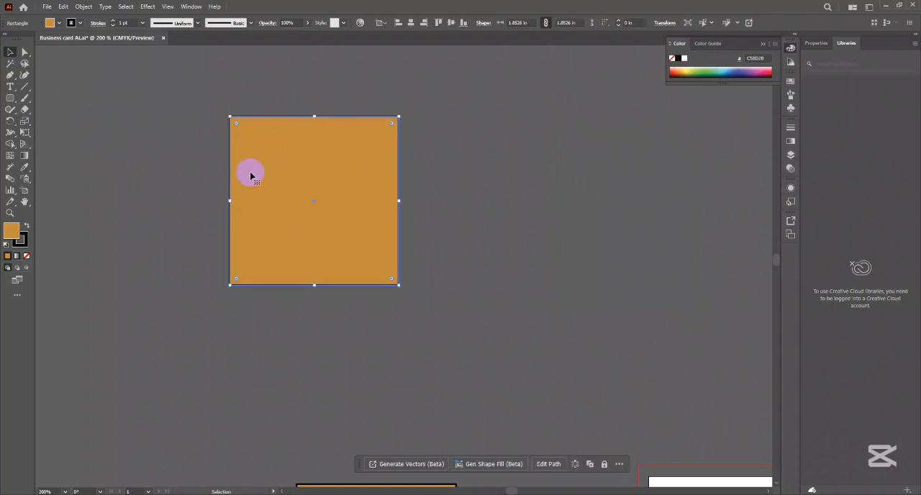
{"action": "left_click_drag", "start_coordinate": [241, 126], "coordinate": [257, 140]}
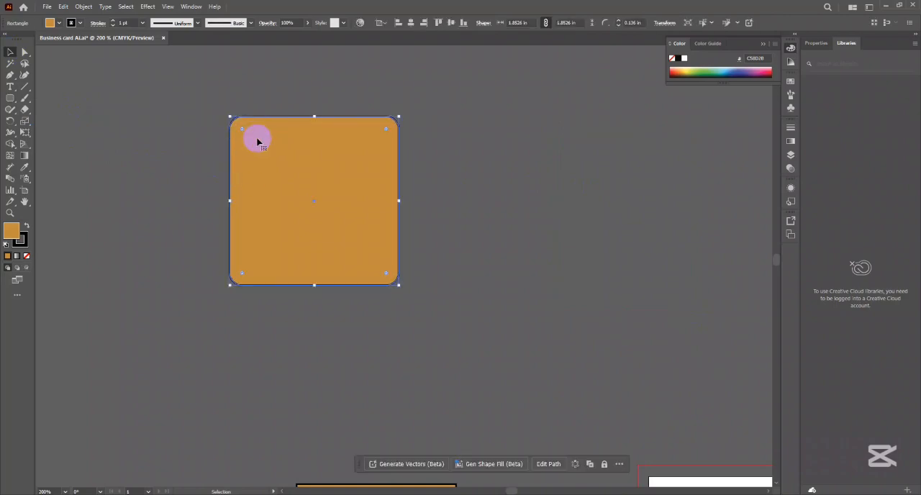
{"action": "left_click", "coordinate": [542, 119]}
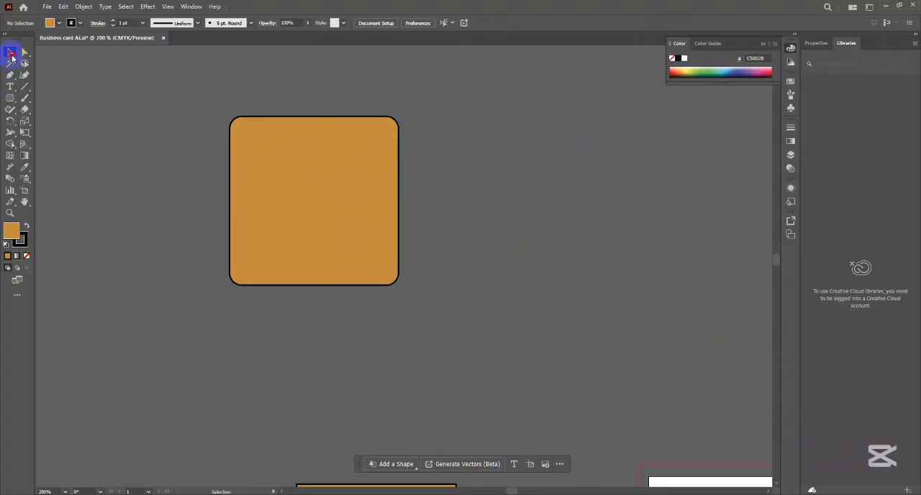
- Scale the rounded square down proportionally around its center, inspect its corners up close, and undo the scaling
{"action": "left_click", "coordinate": [280, 177]}
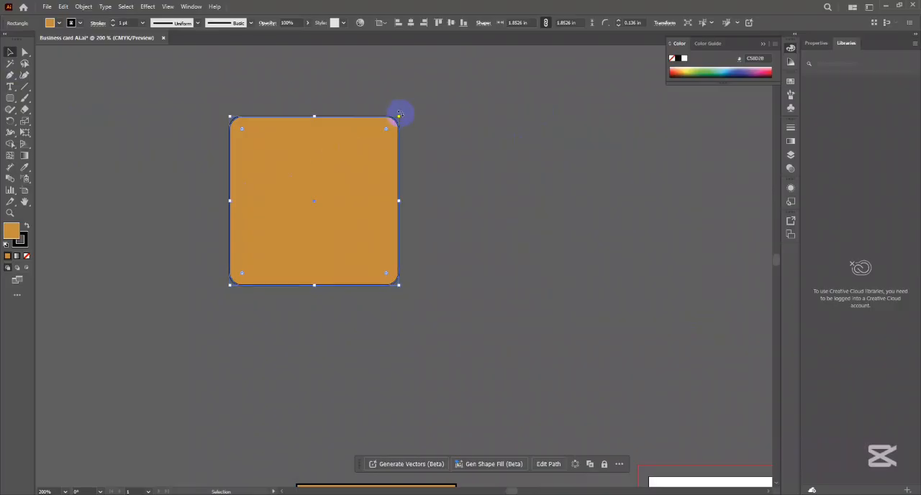
{"action": "left_click_drag", "start_coordinate": [399, 115], "coordinate": [344, 189]}
{"action": "left_click", "coordinate": [366, 201]}
{"action": "scroll", "coordinate": [313, 214], "scroll_direction": "up", "scroll_amount": 4}
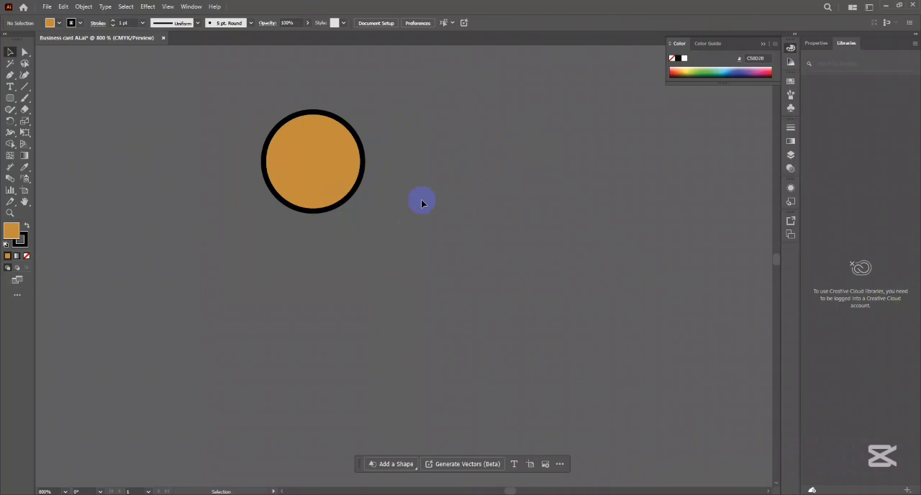
{"action": "scroll", "coordinate": [421, 201], "scroll_direction": "down", "scroll_amount": 5}
{"action": "key", "text": "ctrl+z"}
{"action": "left_click_drag", "start_coordinate": [487, 203], "coordinate": [409, 250]}
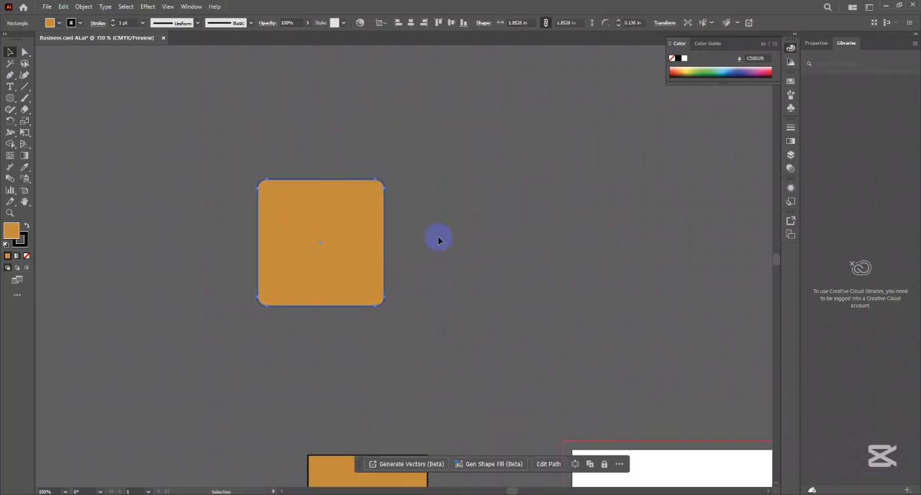
- Scale the rounded square down proportionally around its center again, to about 0.27 in
{"action": "left_click", "coordinate": [353, 239]}
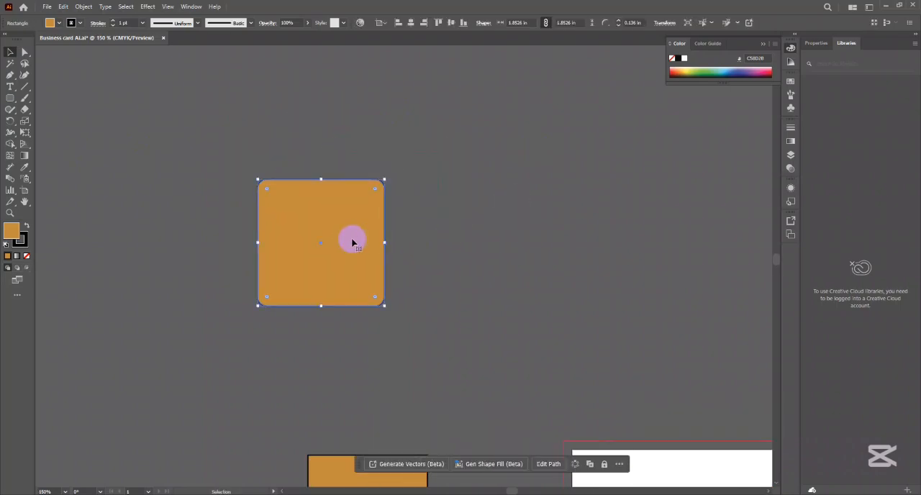
{"action": "left_click", "coordinate": [456, 226]}
{"action": "left_click", "coordinate": [339, 222]}
{"action": "scroll", "coordinate": [339, 223], "scroll_direction": "up", "scroll_amount": 2}
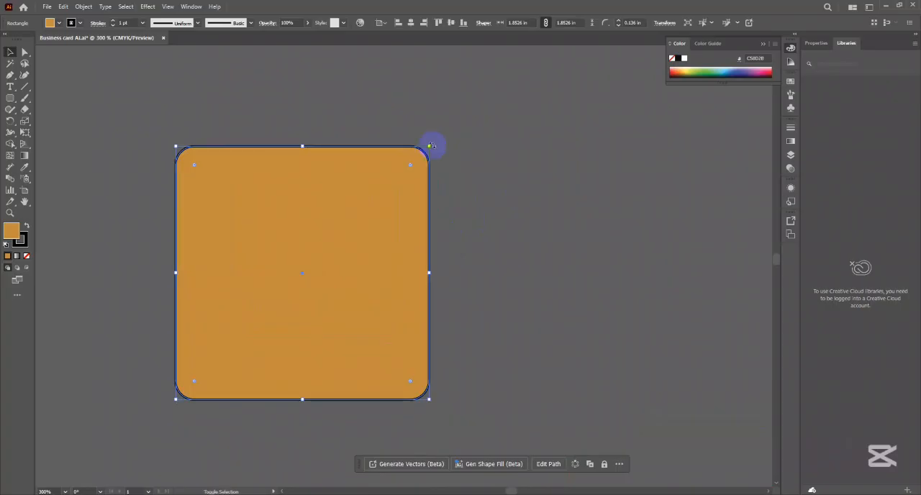
{"action": "left_click_drag", "start_coordinate": [430, 146], "coordinate": [349, 254]}
{"action": "left_click", "coordinate": [380, 240]}
{"action": "scroll", "coordinate": [302, 274], "scroll_direction": "up", "scroll_amount": 4}
{"action": "scroll", "coordinate": [305, 267], "scroll_direction": "down", "scroll_amount": 4}
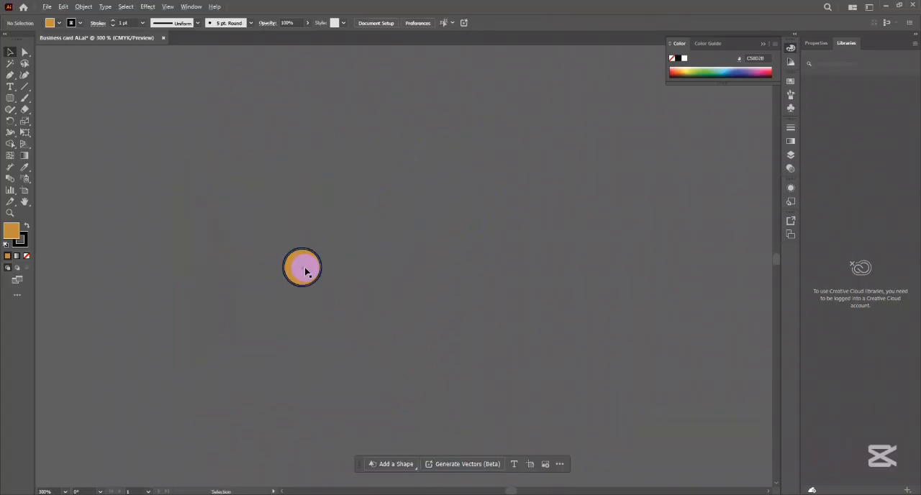
{"action": "left_click", "coordinate": [305, 272]}
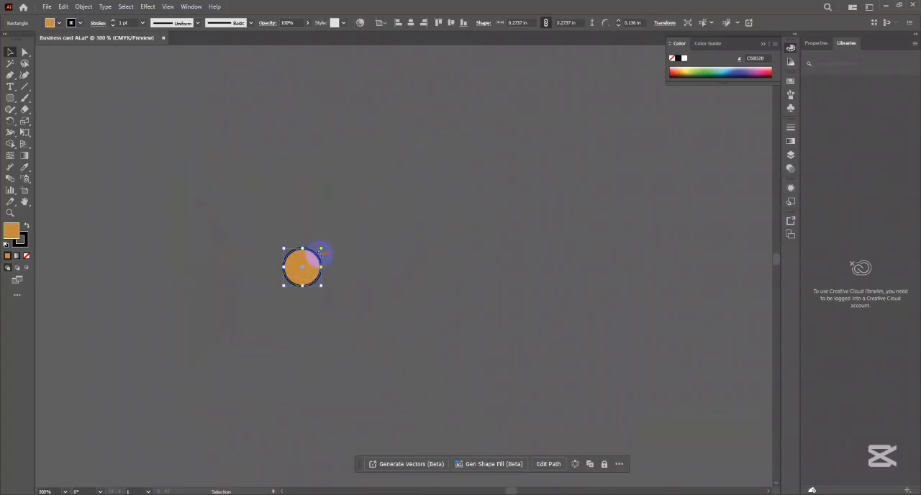
- Examine the shrunken shape's corners and stroke up close, and undo the reduction
{"action": "left_click", "coordinate": [395, 247]}
{"action": "scroll", "coordinate": [302, 252], "scroll_direction": "up", "scroll_amount": 5}
{"action": "scroll", "coordinate": [345, 234], "scroll_direction": "down", "scroll_amount": 2}
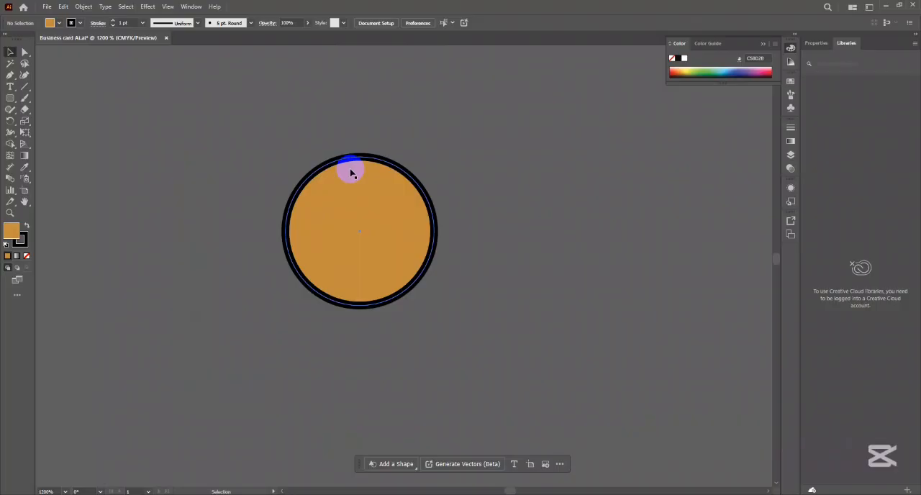
{"action": "left_click", "coordinate": [382, 221]}
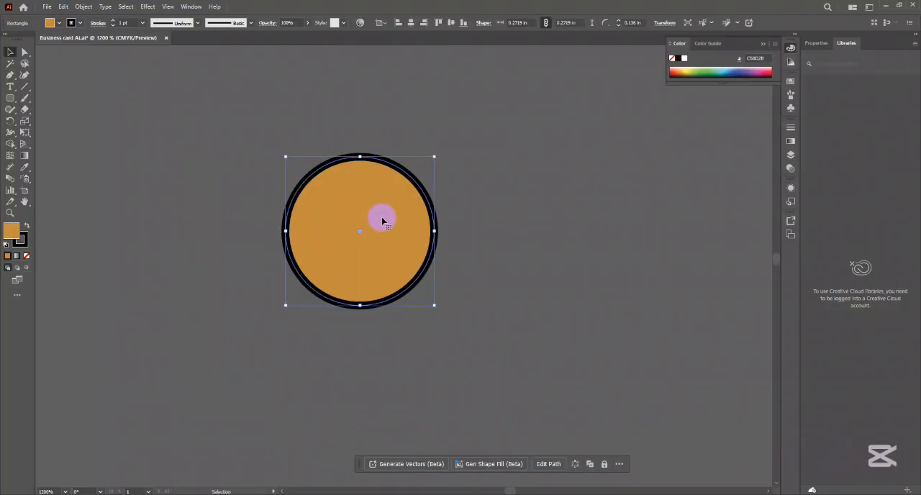
{"action": "scroll", "coordinate": [382, 221], "scroll_direction": "down", "scroll_amount": 1}
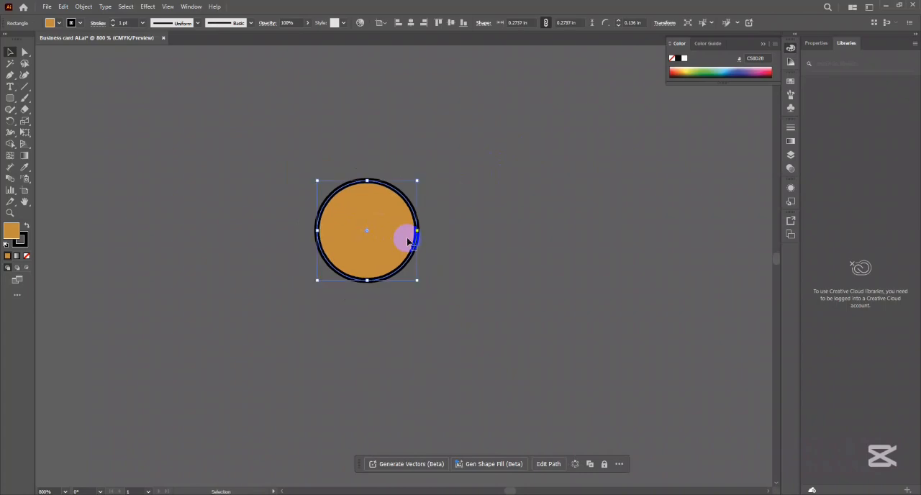
{"action": "key", "text": "ctrl+z"}
{"action": "left_click_drag", "start_coordinate": [503, 238], "coordinate": [435, 246]}
{"action": "scroll", "coordinate": [437, 247], "scroll_direction": "down", "scroll_amount": 4}
- Shrink the rounded square once more from its corner toward its center, and undo the change
{"action": "left_click", "coordinate": [508, 184]}
{"action": "left_click", "coordinate": [448, 202]}
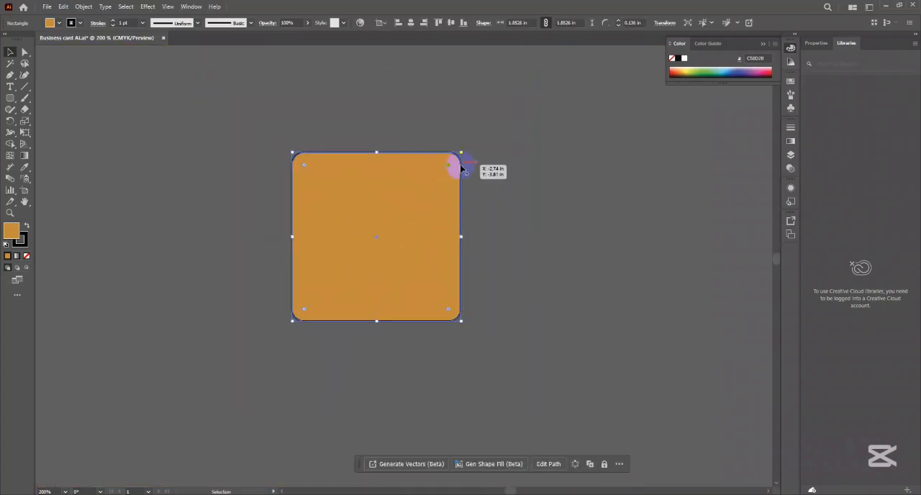
{"action": "scroll", "coordinate": [461, 168], "scroll_direction": "up", "scroll_amount": 3}
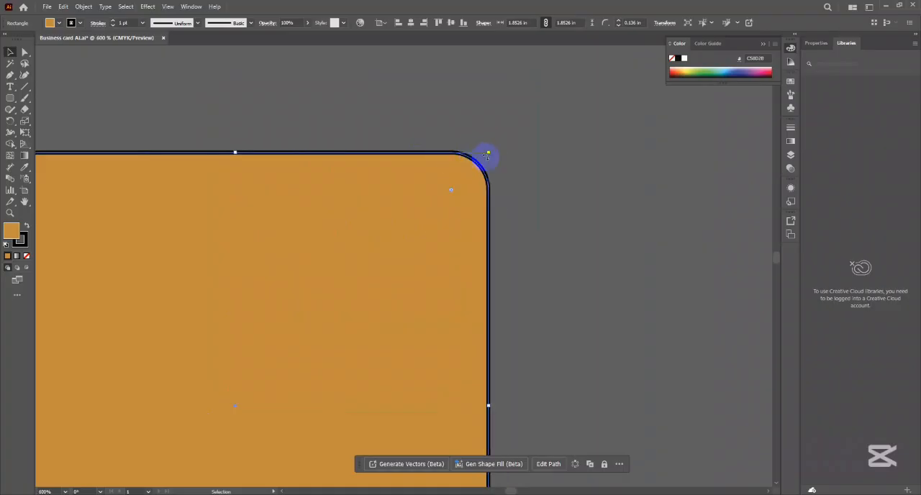
{"action": "left_click_drag", "start_coordinate": [487, 154], "coordinate": [295, 382]}
{"action": "left_click", "coordinate": [362, 369]}
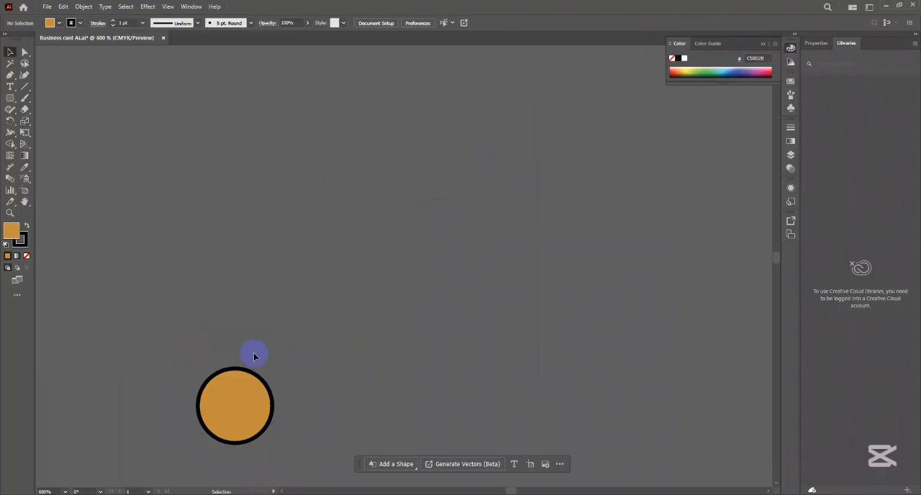
{"action": "key", "text": "ctrl+z"}
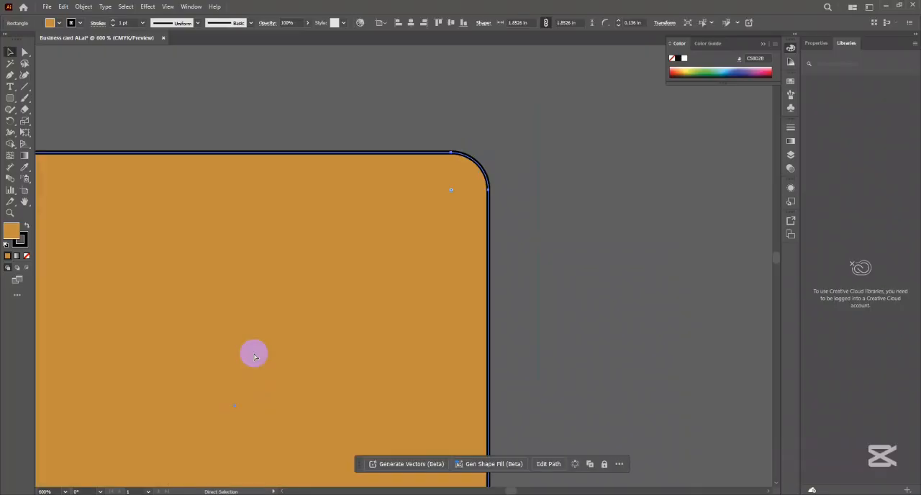
- Turn on Scale Corners and Scale Strokes & Effects in the transform options for the rounded square
{"action": "scroll", "coordinate": [309, 255], "scroll_direction": "down", "scroll_amount": 5}
{"action": "left_click_drag", "start_coordinate": [303, 288], "coordinate": [352, 239]}
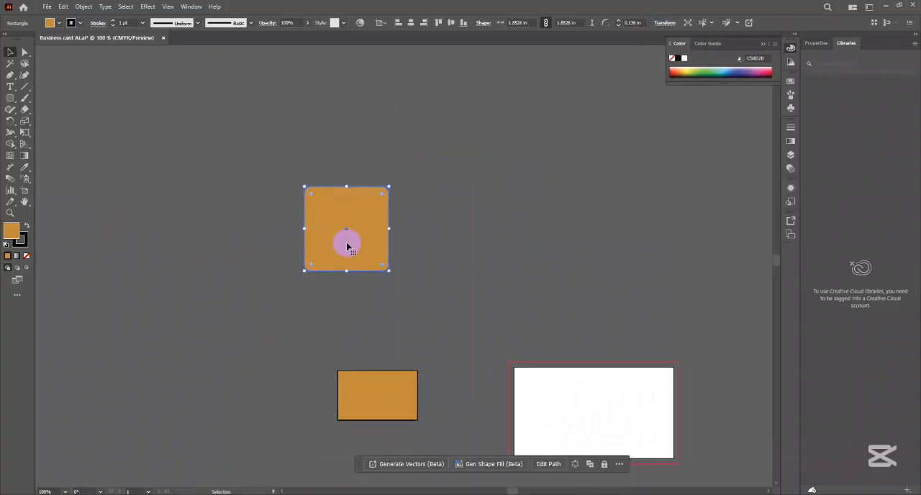
{"action": "left_click", "coordinate": [663, 24]}
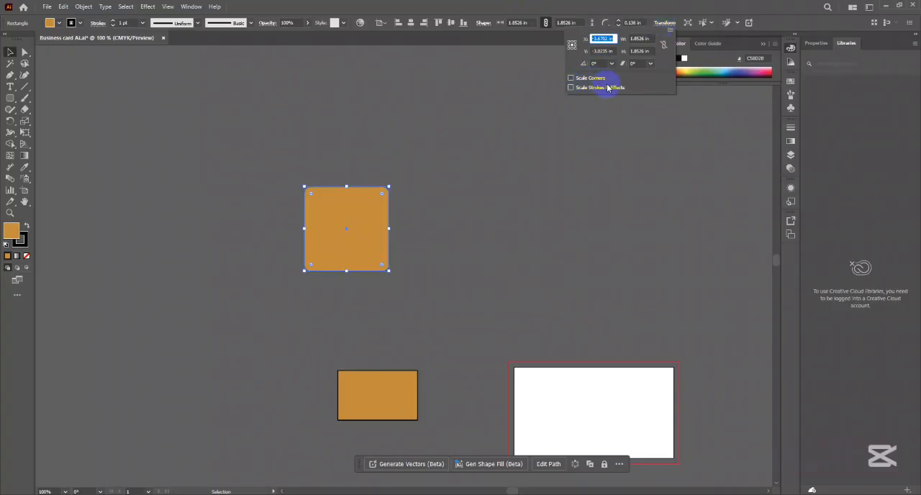
{"action": "left_click", "coordinate": [572, 77]}
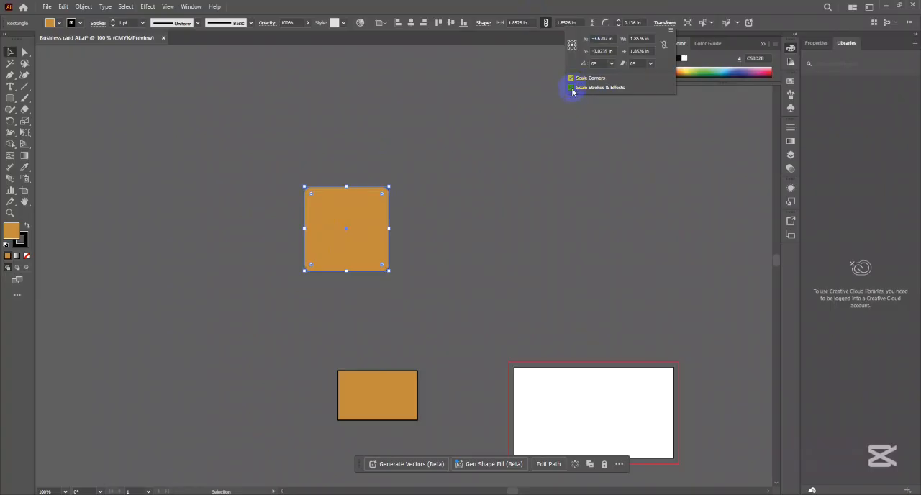
{"action": "left_click", "coordinate": [572, 87]}
- Scale the rounded square down proportionally to about 0.056 in and inspect its corners and stroke
{"action": "scroll", "coordinate": [355, 197], "scroll_direction": "up", "scroll_amount": 2}
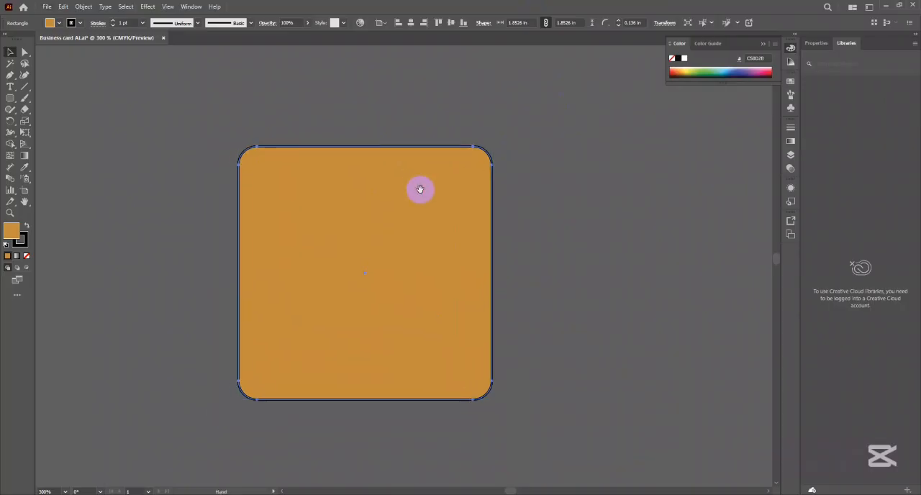
{"action": "left_click_drag", "start_coordinate": [496, 396], "coordinate": [369, 277]}
{"action": "scroll", "coordinate": [368, 276], "scroll_direction": "up", "scroll_amount": 1}
{"action": "scroll", "coordinate": [369, 277], "scroll_direction": "up", "scroll_amount": 6}
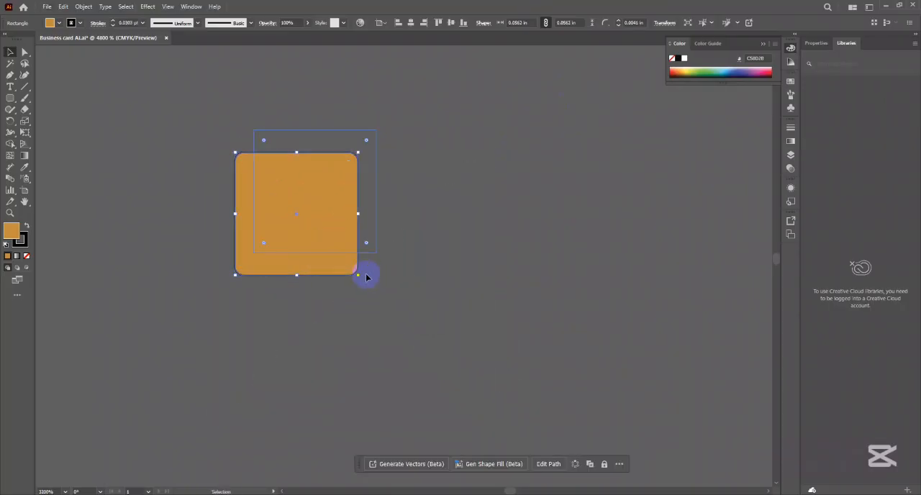
{"action": "left_click", "coordinate": [469, 271]}
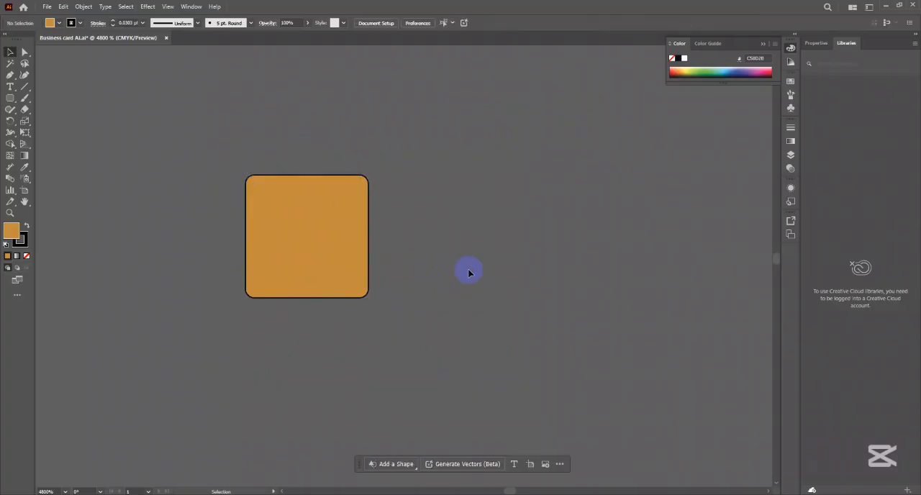
- Scale the tiny rounded square down further to about 0.003 in and bring it back into view
{"action": "scroll", "coordinate": [386, 275], "scroll_direction": "up", "scroll_amount": 2}
{"action": "left_click_drag", "start_coordinate": [313, 236], "coordinate": [591, 325]}
{"action": "left_click", "coordinate": [547, 368]}
{"action": "left_click_drag", "start_coordinate": [555, 373], "coordinate": [402, 228]}
{"action": "left_click", "coordinate": [410, 229]}
{"action": "scroll", "coordinate": [409, 215], "scroll_direction": "up", "scroll_amount": 4}
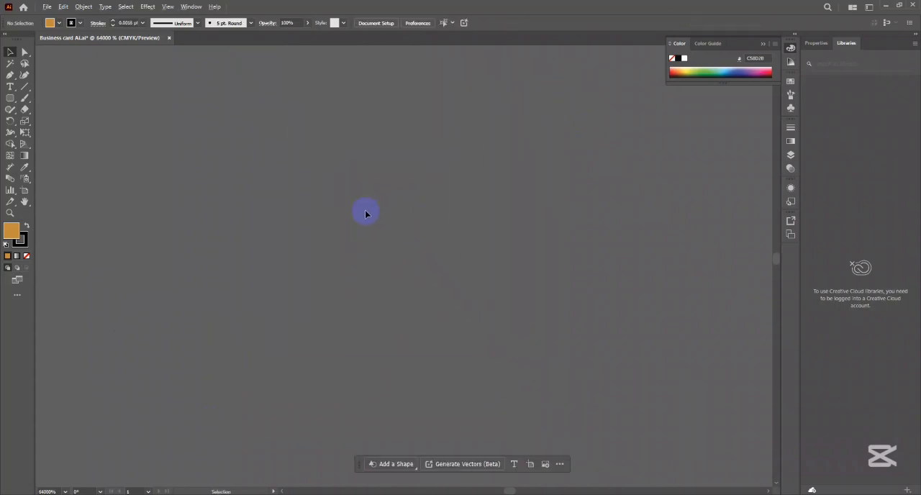
{"action": "left_click_drag", "start_coordinate": [244, 236], "coordinate": [658, 186]}
{"action": "left_click_drag", "start_coordinate": [422, 162], "coordinate": [592, 344]}
{"action": "left_click_drag", "start_coordinate": [373, 382], "coordinate": [410, 250]}
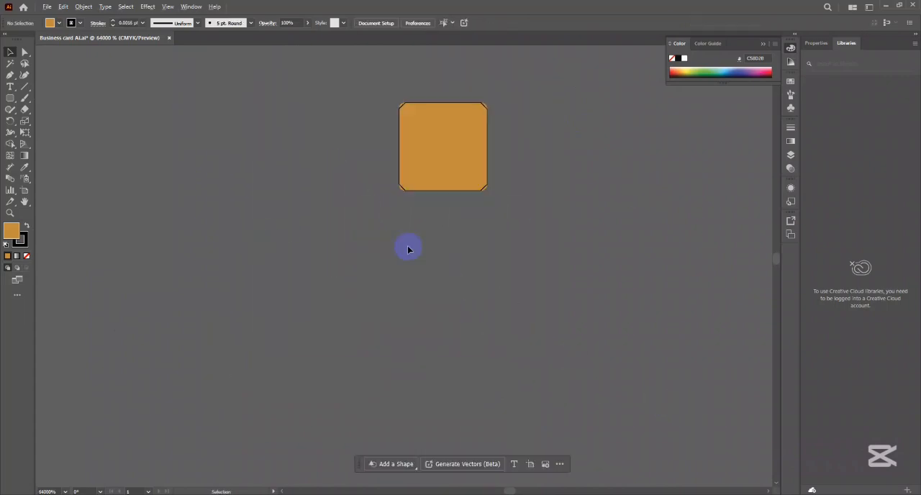
- Enlarge the tiny rounded square proportionally until its stroke weight is about 0.0034 pt
{"action": "left_click", "coordinate": [489, 193]}
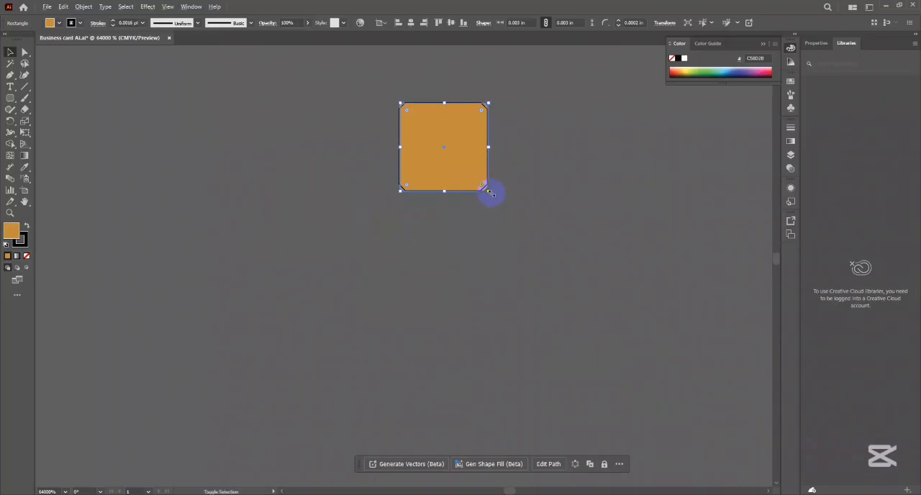
{"action": "left_click_drag", "start_coordinate": [492, 195], "coordinate": [535, 242]}
{"action": "left_click", "coordinate": [580, 233]}
{"action": "scroll", "coordinate": [529, 240], "scroll_direction": "down", "scroll_amount": 6}
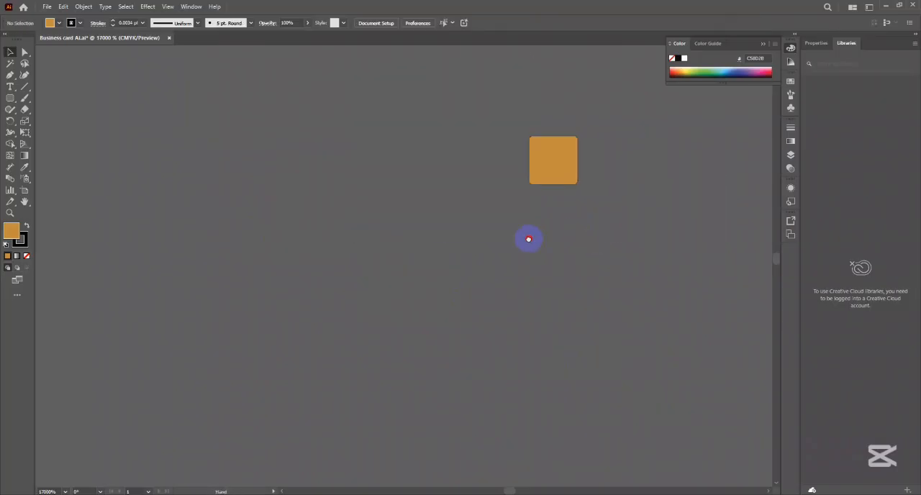
- Enlarge the rounded square again proportionally, to a stroke weight of about 0.16 pt
{"action": "scroll", "coordinate": [483, 250], "scroll_direction": "down", "scroll_amount": 3}
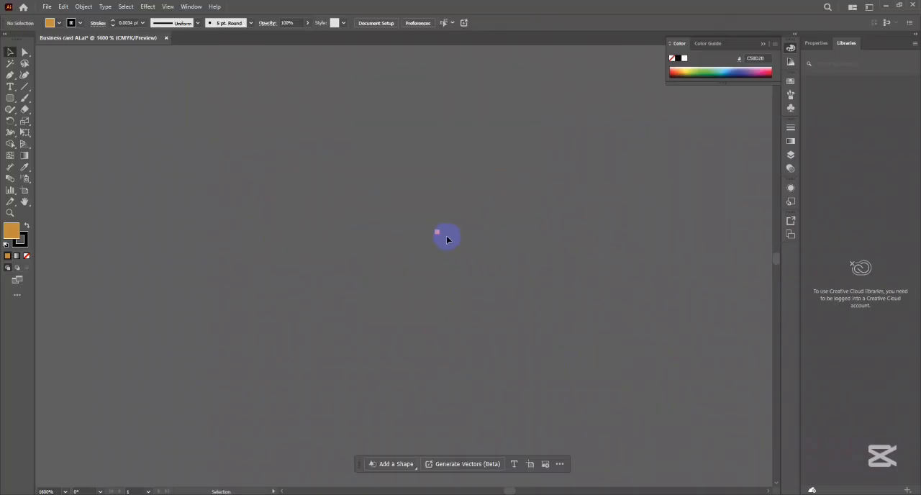
{"action": "left_click", "coordinate": [437, 231]}
{"action": "left_click_drag", "start_coordinate": [440, 235], "coordinate": [580, 341]}
{"action": "left_click", "coordinate": [580, 339]}
{"action": "scroll", "coordinate": [485, 290], "scroll_direction": "down", "scroll_amount": 4}
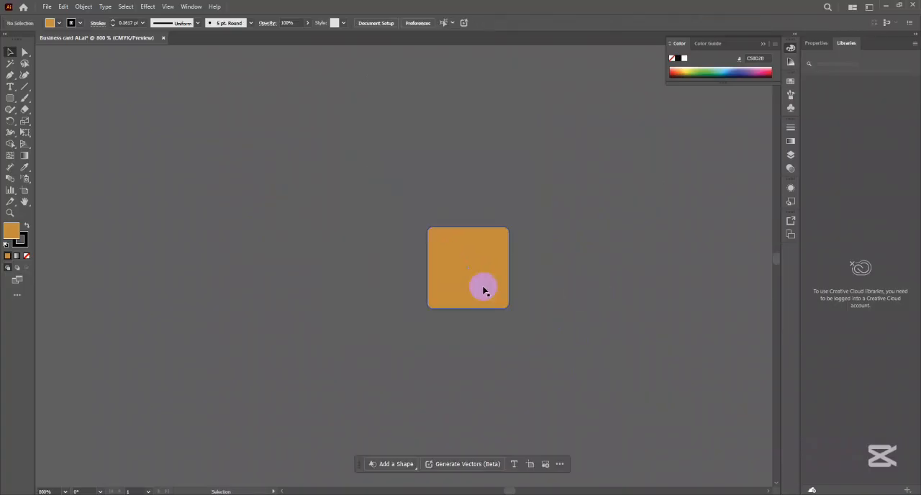
- Enlarge the rounded square proportionally to about 3.35 in wide, with a stroke weight of about 1.81 pt
{"action": "left_click_drag", "start_coordinate": [552, 261], "coordinate": [423, 233]}
{"action": "scroll", "coordinate": [423, 233], "scroll_direction": "down", "scroll_amount": 3}
{"action": "left_click_drag", "start_coordinate": [507, 270], "coordinate": [401, 177]}
{"action": "left_click", "coordinate": [275, 149]}
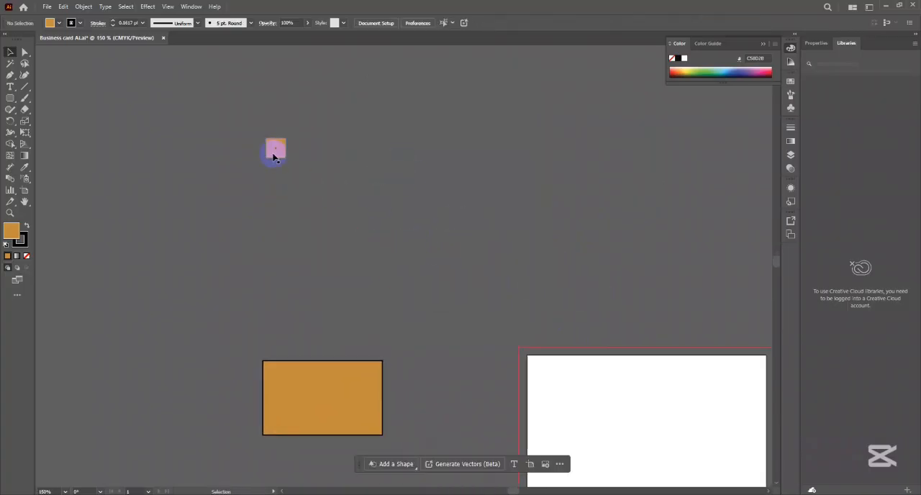
{"action": "left_click_drag", "start_coordinate": [285, 158], "coordinate": [471, 240]}
{"action": "left_click", "coordinate": [469, 241]}
{"action": "scroll", "coordinate": [464, 240], "scroll_direction": "down", "scroll_amount": 2}
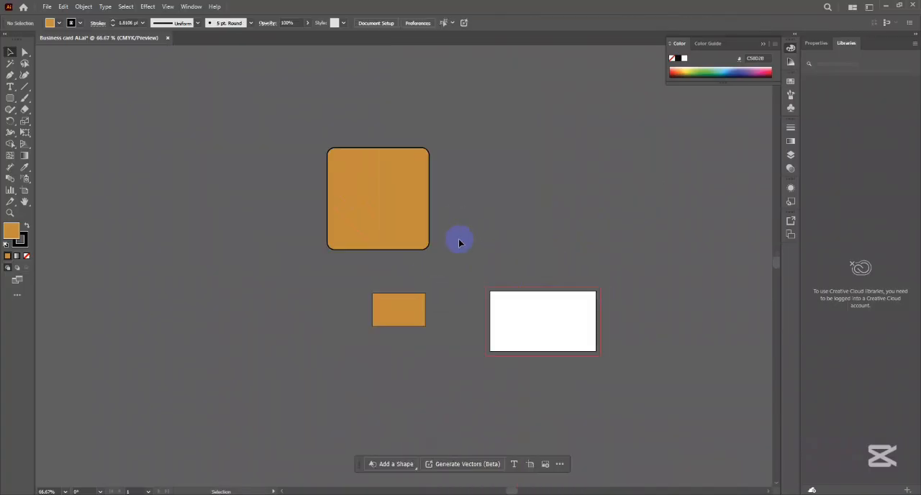
{"action": "left_click", "coordinate": [361, 195]}
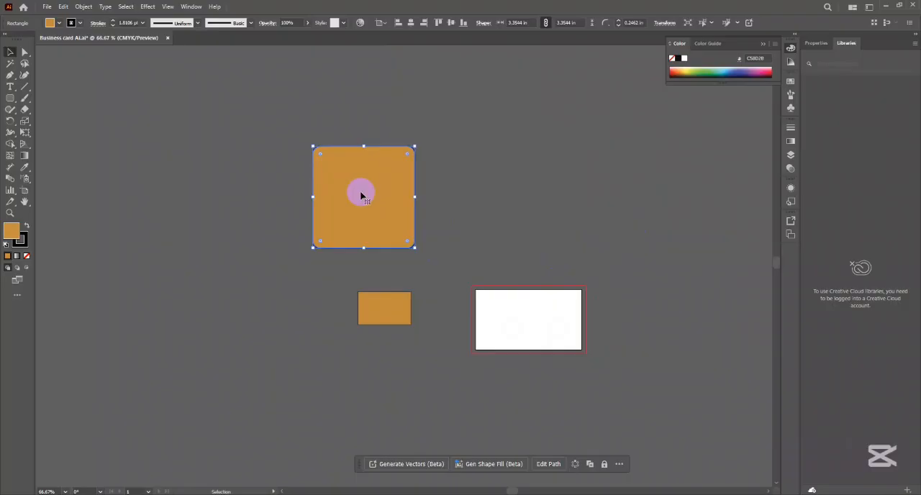
{"action": "key", "text": "Delete"}
{"action": "key", "text": "ctrl+z"}
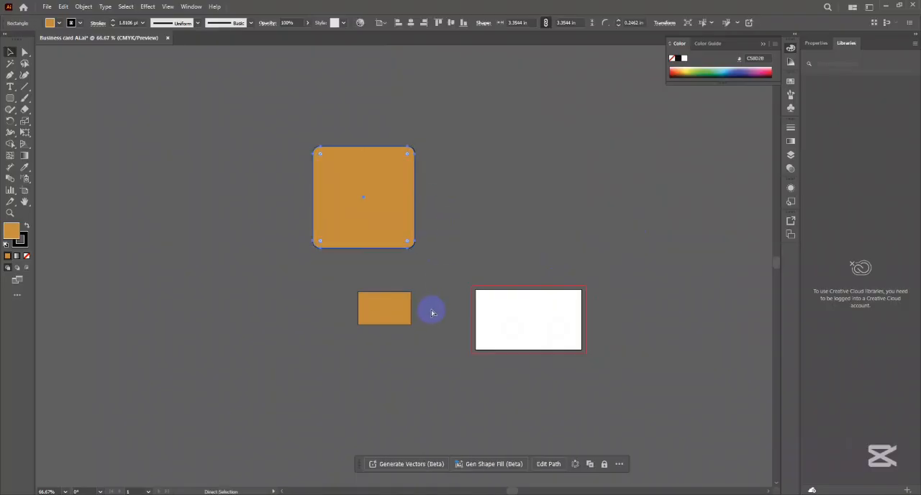
- Delete the small orange rectangle beside the artboard and move the rounded square down next to the artboard
{"action": "left_click", "coordinate": [432, 313]}
{"action": "left_click", "coordinate": [389, 314]}
{"action": "key", "text": "Delete"}
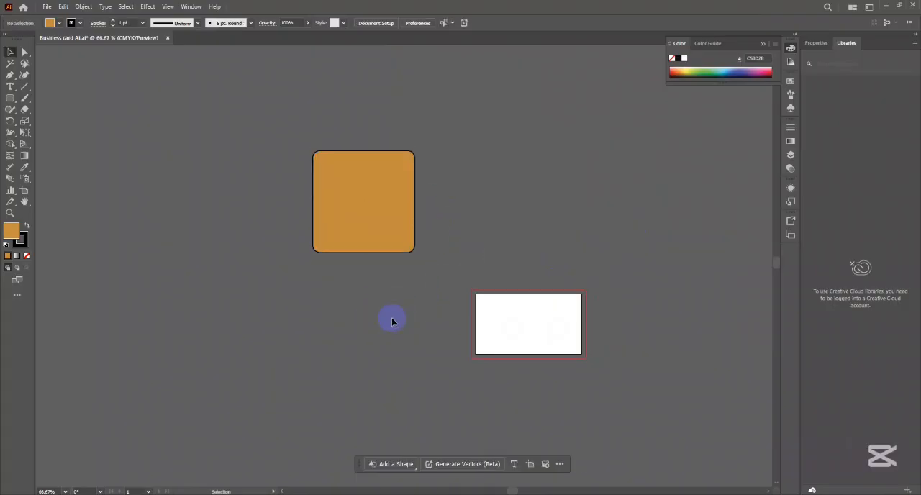
{"action": "left_click_drag", "start_coordinate": [364, 206], "coordinate": [411, 308]}
{"action": "left_click", "coordinate": [475, 251]}
{"action": "scroll", "coordinate": [367, 305], "scroll_direction": "up", "scroll_amount": 2}
{"action": "left_click", "coordinate": [545, 224]}
{"action": "scroll", "coordinate": [548, 209], "scroll_direction": "down", "scroll_amount": 1}
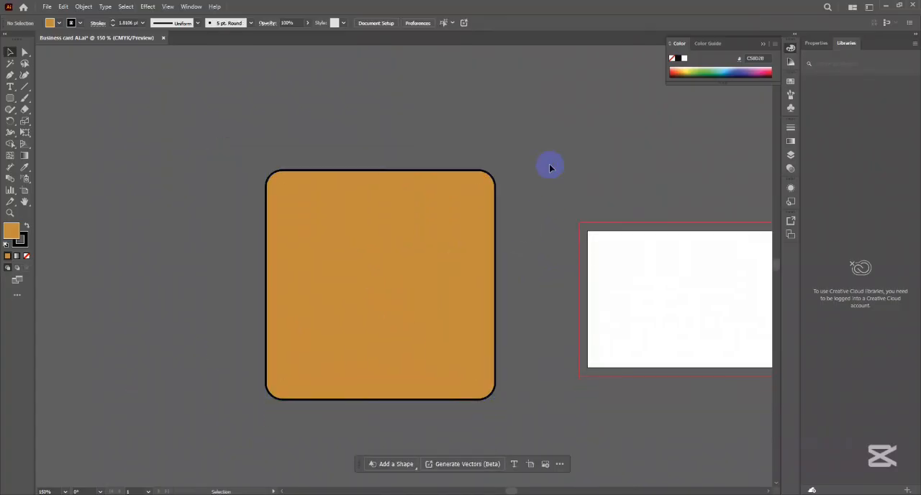
- Select the rounded square and reduce all four corner radii together to 0 in with a live corner widget
{"action": "left_click", "coordinate": [434, 237]}
{"action": "left_click_drag", "start_coordinate": [403, 254], "coordinate": [402, 213]}
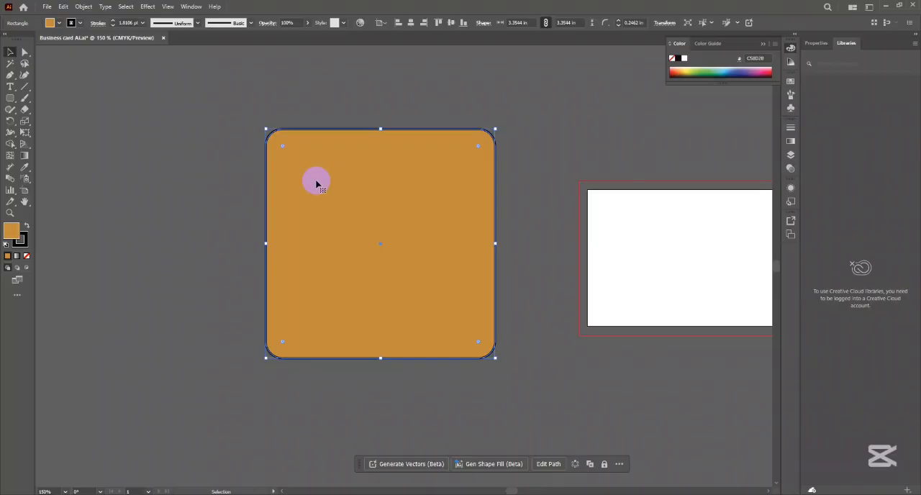
{"action": "left_click", "coordinate": [498, 180]}
{"action": "left_click", "coordinate": [462, 190]}
{"action": "left_click_drag", "start_coordinate": [442, 195], "coordinate": [381, 215]}
{"action": "scroll", "coordinate": [419, 204], "scroll_direction": "down", "scroll_amount": 2}
{"action": "scroll", "coordinate": [390, 214], "scroll_direction": "up", "scroll_amount": 1}
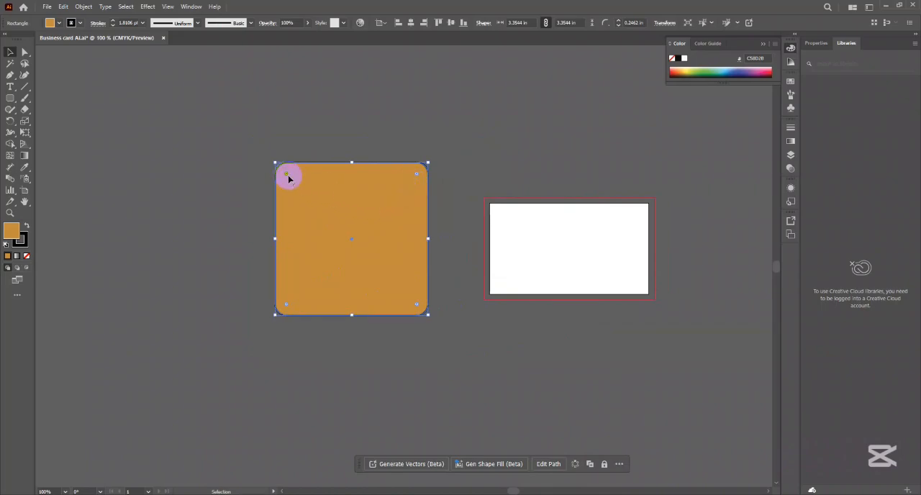
{"action": "left_click_drag", "start_coordinate": [289, 177], "coordinate": [230, 141]}
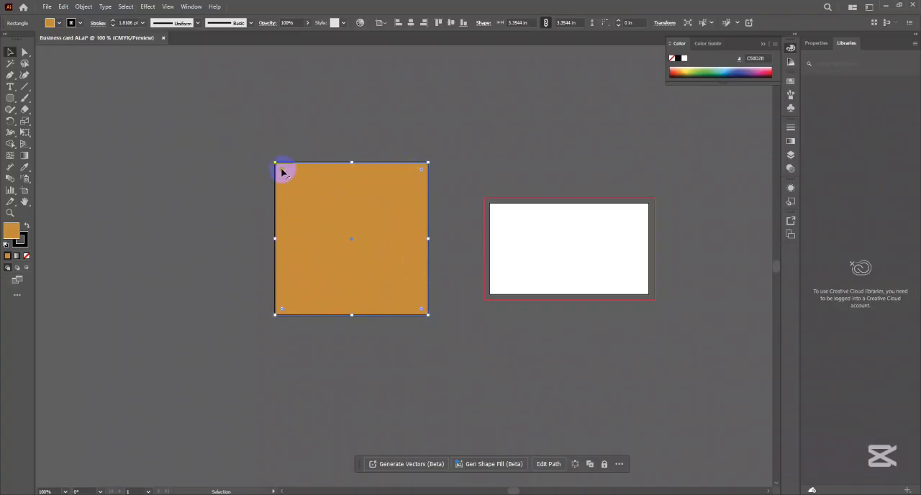
- Try a radius of about 0.615 in on all four corners and bring it back to about 0.197 in
{"action": "scroll", "coordinate": [282, 170], "scroll_direction": "up", "scroll_amount": 6}
{"action": "left_click_drag", "start_coordinate": [255, 163], "coordinate": [288, 185]}
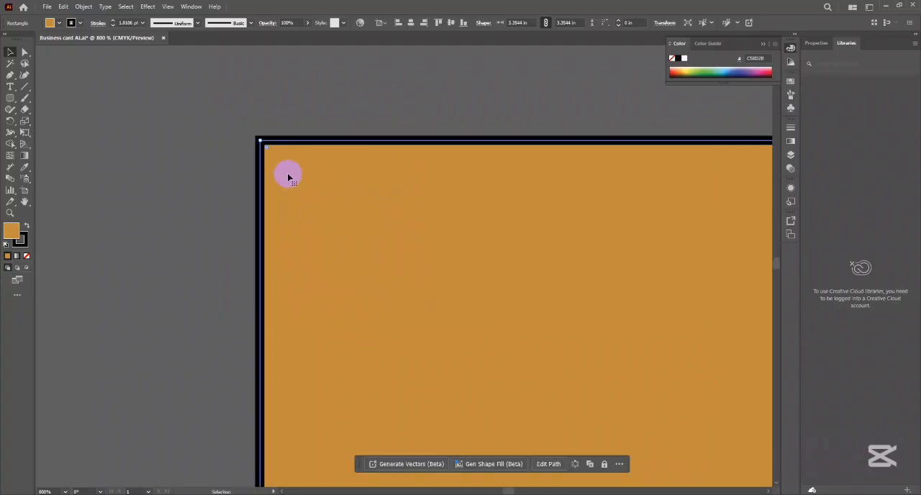
{"action": "left_click_drag", "start_coordinate": [269, 149], "coordinate": [499, 350]}
{"action": "scroll", "coordinate": [338, 259], "scroll_direction": "down", "scroll_amount": 5}
{"action": "left_click_drag", "start_coordinate": [456, 309], "coordinate": [378, 249]}
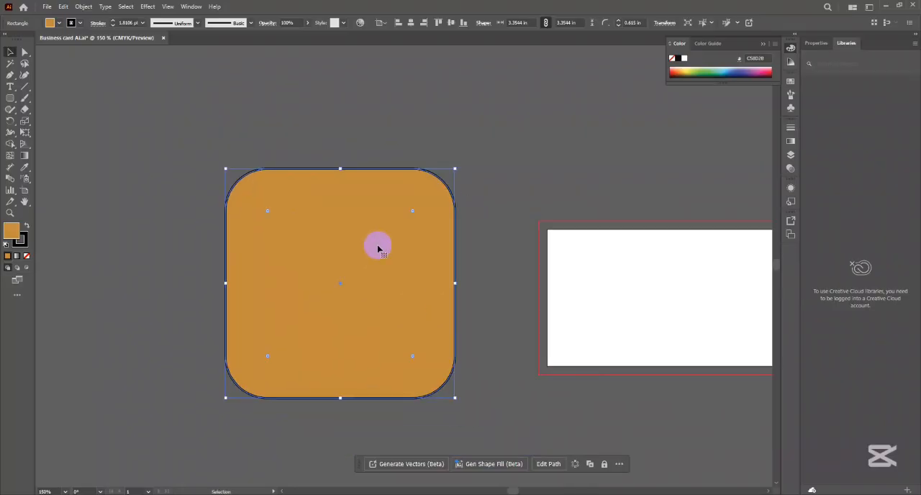
{"action": "key", "text": "ctrl+z"}
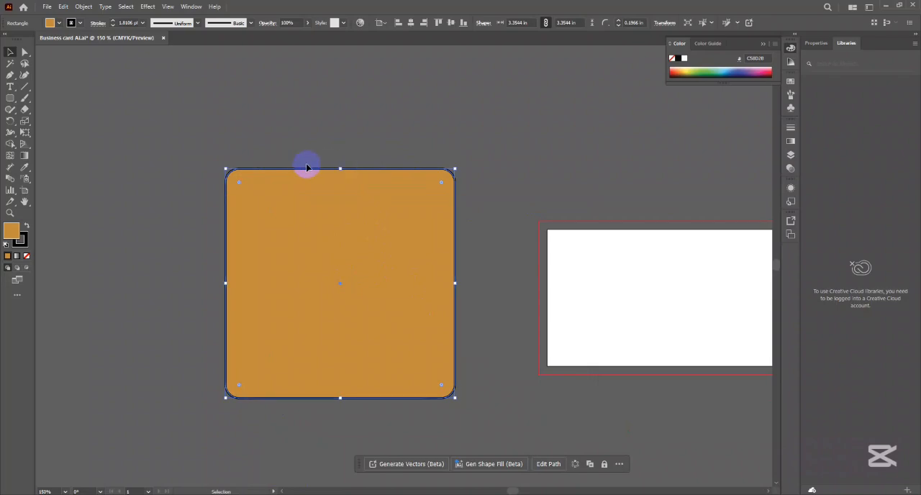
- Square off only the top-left corner of the shape by isolating its corner widget with the Direct Selection tool
{"action": "left_click", "coordinate": [230, 117]}
{"action": "left_click", "coordinate": [278, 233]}
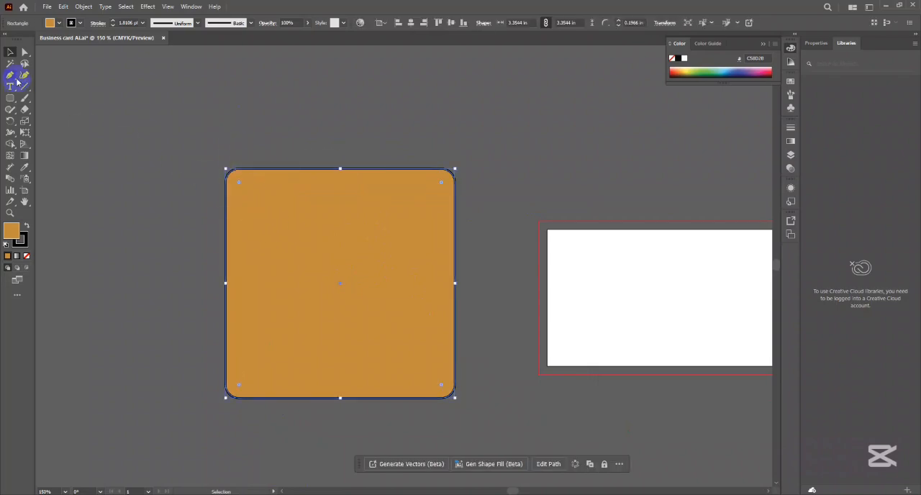
{"action": "left_click", "coordinate": [26, 52]}
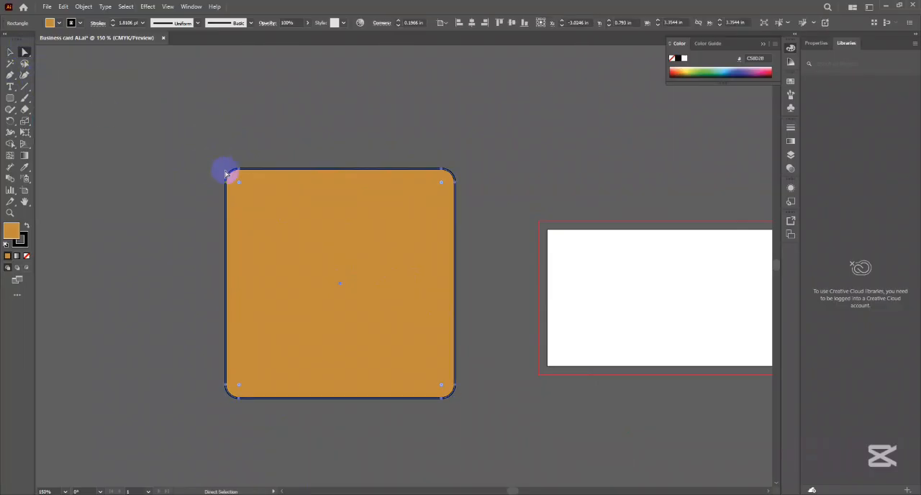
{"action": "left_click", "coordinate": [173, 136]}
{"action": "left_click", "coordinate": [298, 257]}
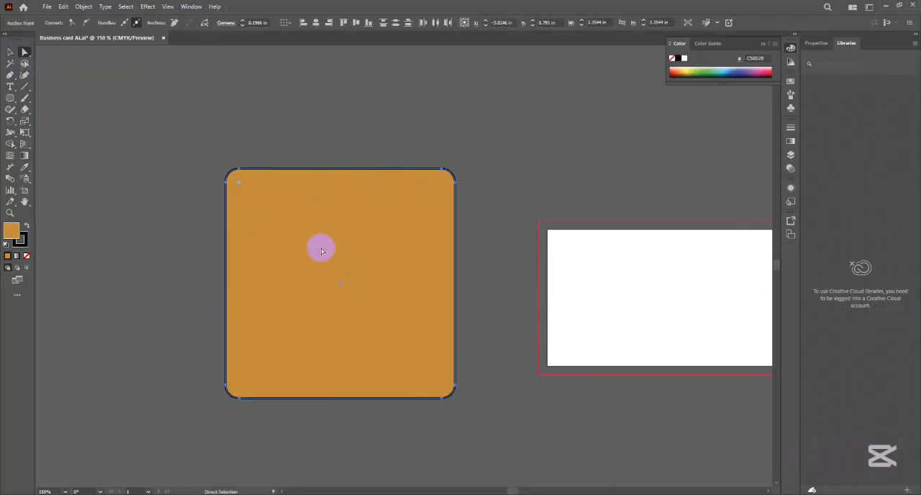
{"action": "left_click_drag", "start_coordinate": [238, 187], "coordinate": [190, 189]}
{"action": "left_click", "coordinate": [265, 129]}
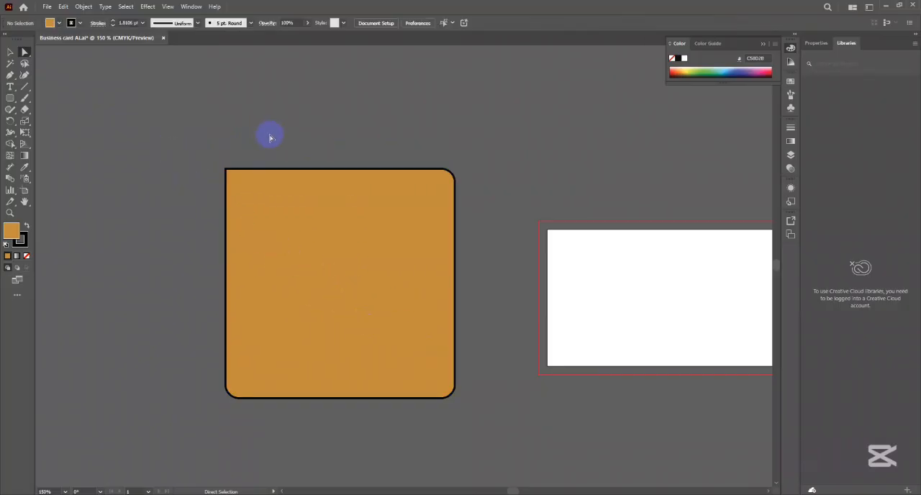
- Square off the remaining corners individually to 0 in, and undo a trial change to the top-left corner
{"action": "left_click", "coordinate": [405, 288]}
{"action": "left_click_drag", "start_coordinate": [439, 183], "coordinate": [421, 225]}
{"action": "left_click", "coordinate": [508, 173]}
{"action": "left_click_drag", "start_coordinate": [448, 178], "coordinate": [460, 149]}
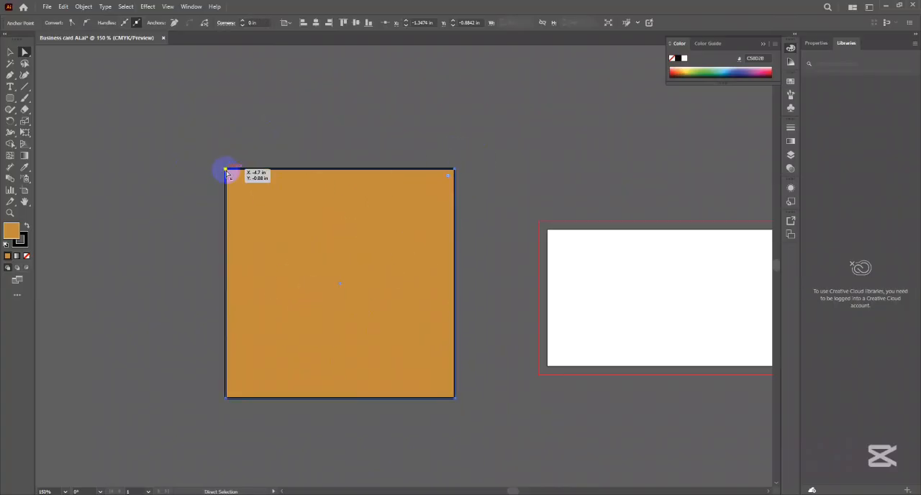
{"action": "left_click_drag", "start_coordinate": [235, 179], "coordinate": [362, 281]}
{"action": "key", "text": "ctrl+z"}
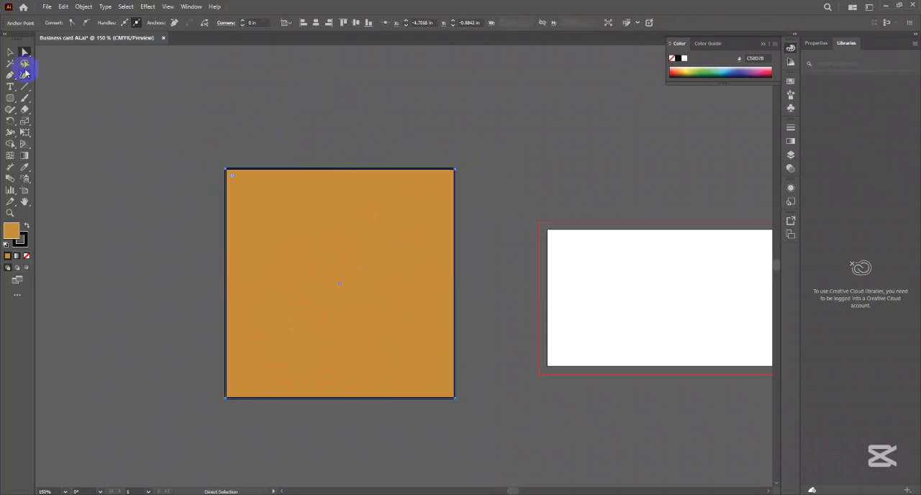
- Select the whole square and round only its top-left corner to about 0.794 in by isolating that corner's widget
{"action": "left_click", "coordinate": [10, 52]}
{"action": "left_click", "coordinate": [264, 216]}
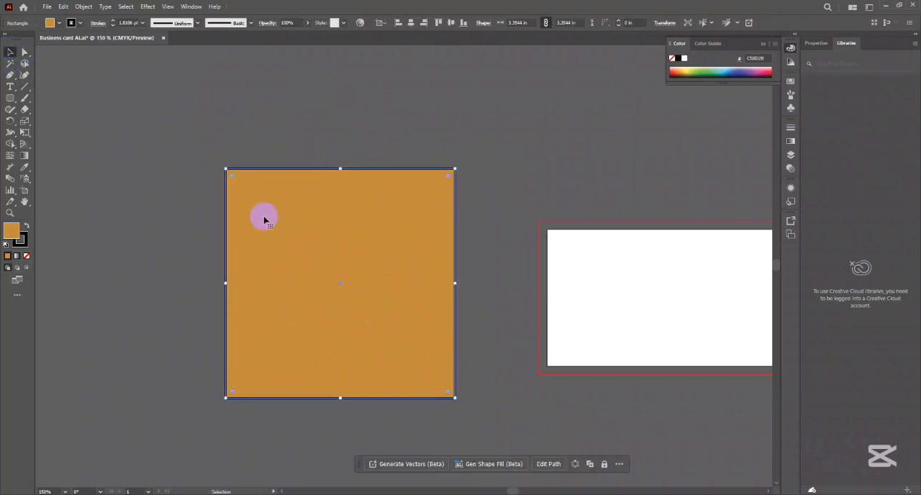
{"action": "mouse_move", "coordinate": [233, 181]}
{"action": "left_mouse_down"}
{"action": "mouse_move", "coordinate": [284, 230]}
{"action": "mouse_move", "coordinate": [237, 175]}
{"action": "mouse_move", "coordinate": [253, 187]}
{"action": "mouse_move", "coordinate": [230, 182]}
{"action": "left_mouse_up"}
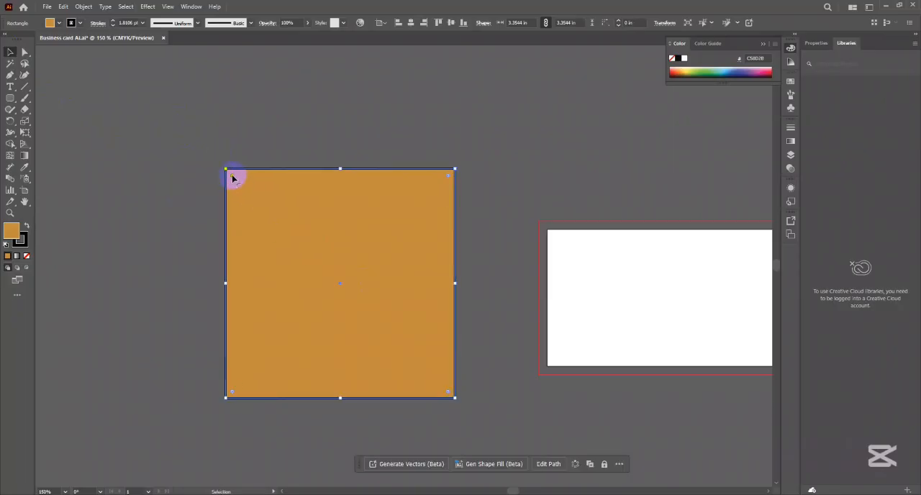
{"action": "mouse_move", "coordinate": [232, 177]}
{"action": "left_mouse_down"}
{"action": "mouse_move", "coordinate": [218, 161]}
{"action": "mouse_move", "coordinate": [220, 172]}
{"action": "left_mouse_up"}
{"action": "left_click", "coordinate": [213, 158]}
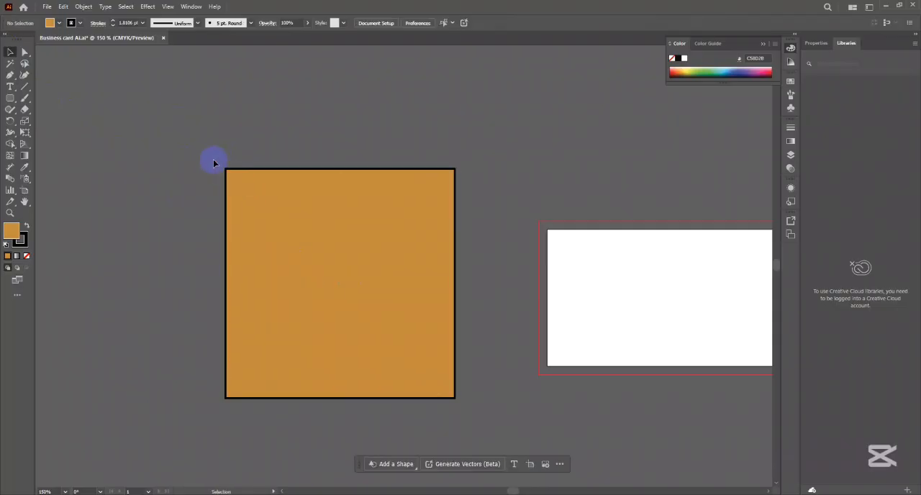
{"action": "left_click", "coordinate": [260, 209]}
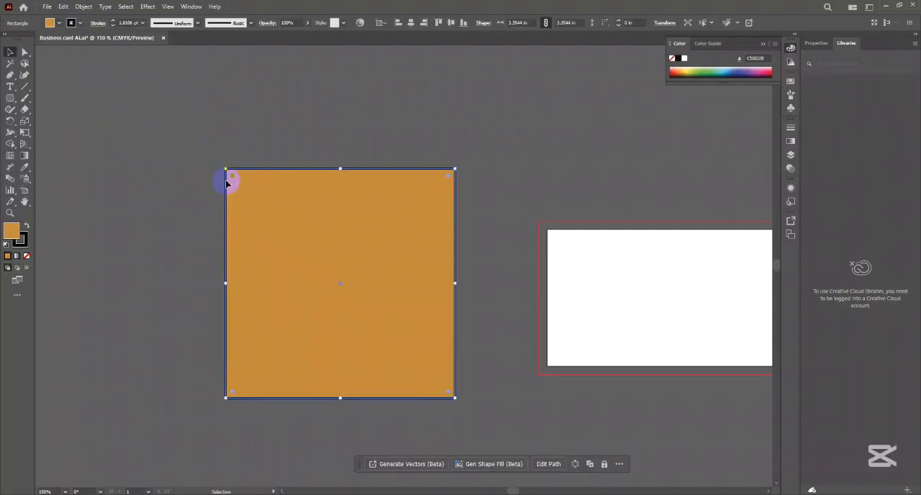
{"action": "left_click", "coordinate": [211, 159]}
{"action": "left_click", "coordinate": [308, 279]}
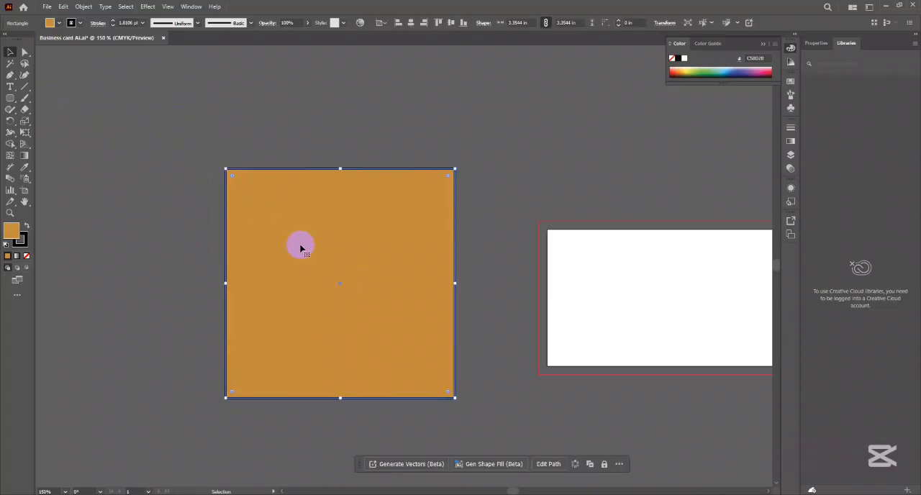
{"action": "double_click", "coordinate": [232, 178]}
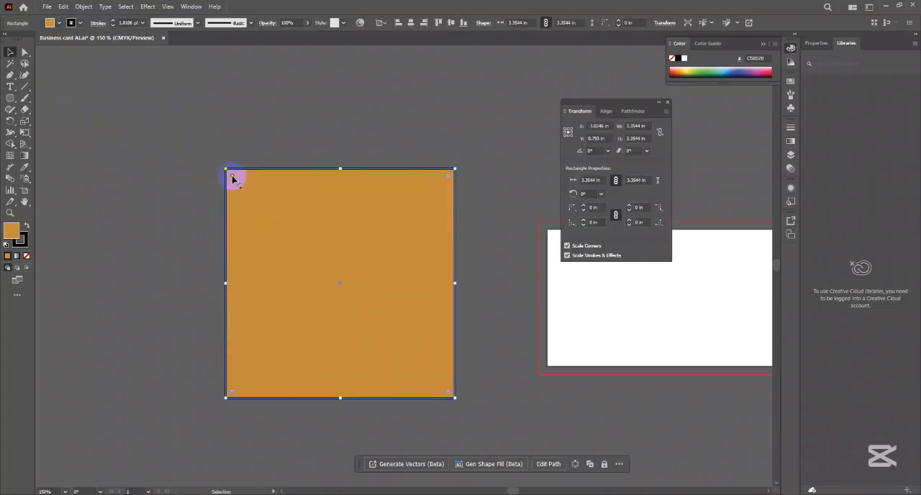
{"action": "left_click_drag", "start_coordinate": [235, 177], "coordinate": [279, 227]}
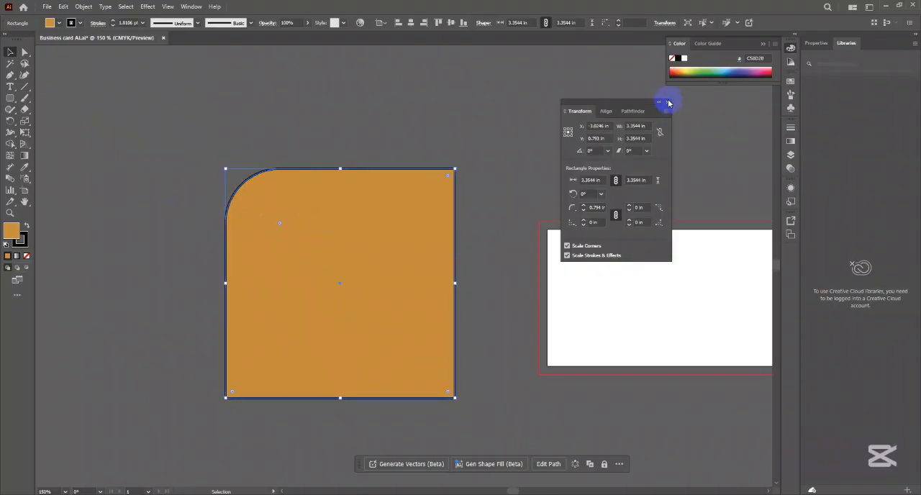
{"action": "left_click", "coordinate": [668, 103]}
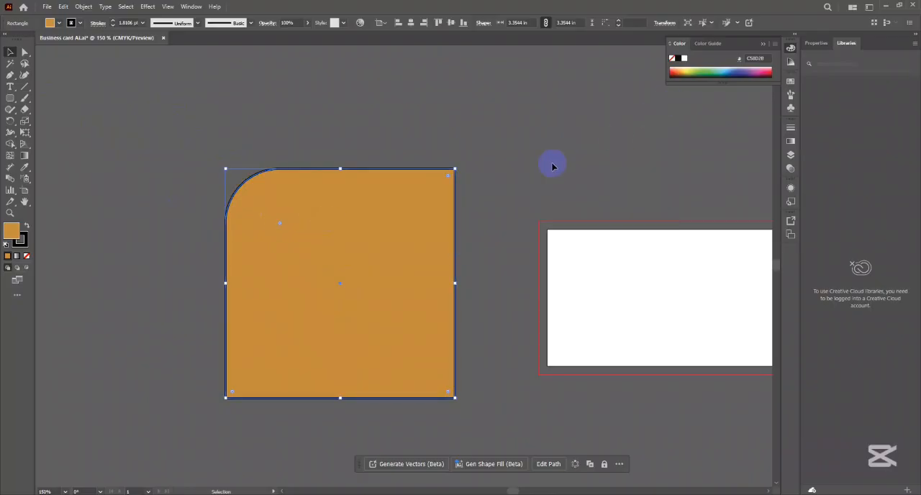
- Isolate the rounded top-left corner, bring its radius back to 0 in, and close the Transform options
{"action": "double_click", "coordinate": [279, 225]}
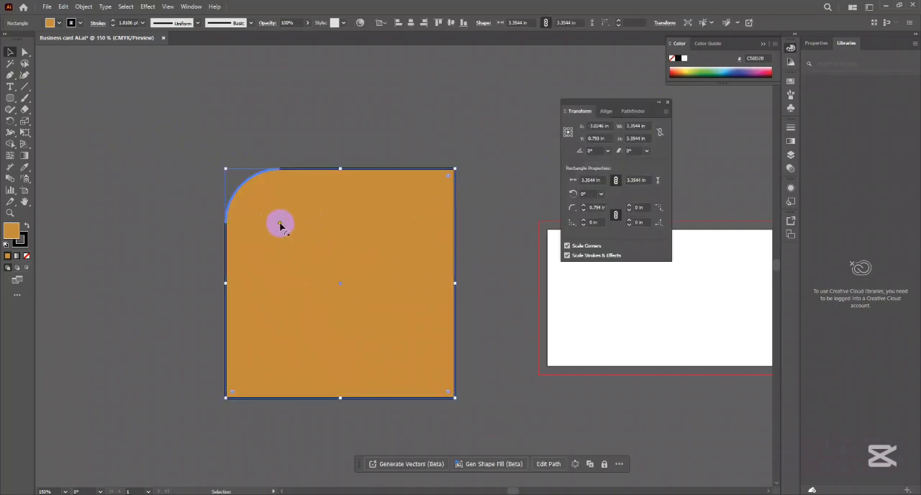
{"action": "left_click_drag", "start_coordinate": [280, 225], "coordinate": [159, 134]}
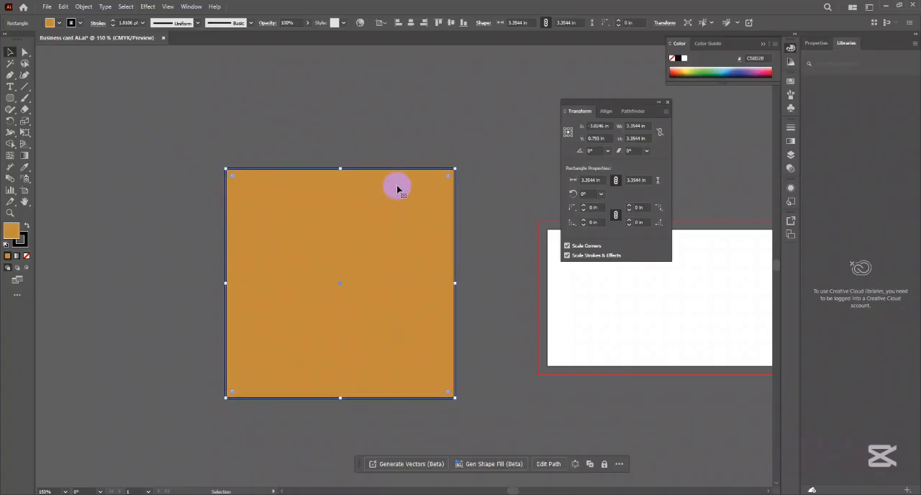
{"action": "left_click", "coordinate": [414, 128]}
{"action": "left_click", "coordinate": [667, 102]}
- Move the square slightly higher and switch the selection from its top-left anchor point back to the whole shape
{"action": "left_click_drag", "start_coordinate": [279, 179], "coordinate": [376, 213]}
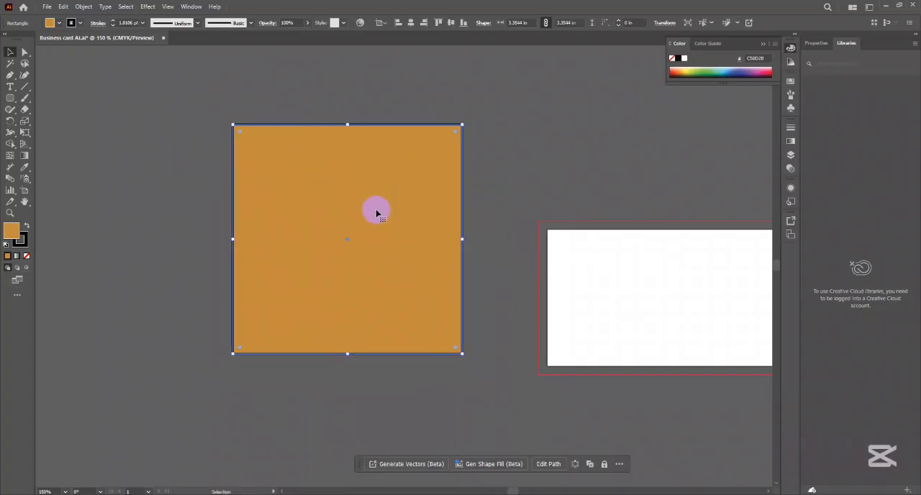
{"action": "left_click", "coordinate": [24, 52]}
{"action": "left_click", "coordinate": [51, 74]}
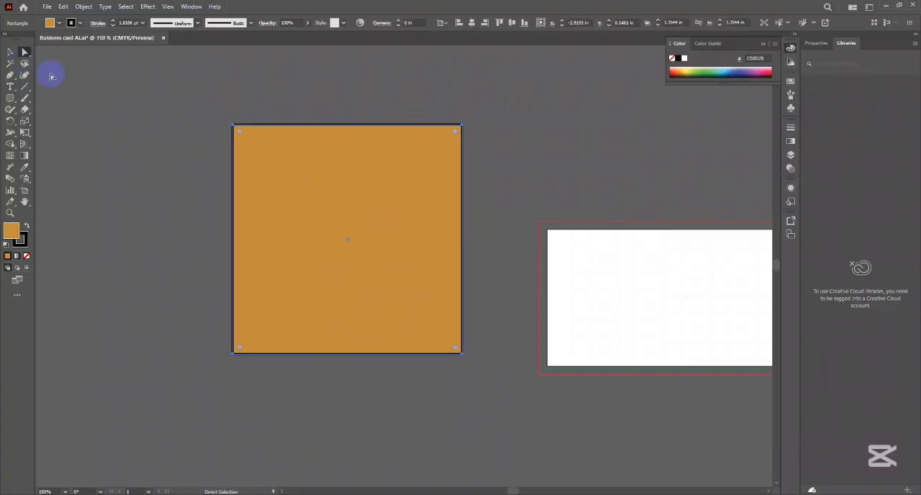
{"action": "left_click", "coordinate": [309, 199]}
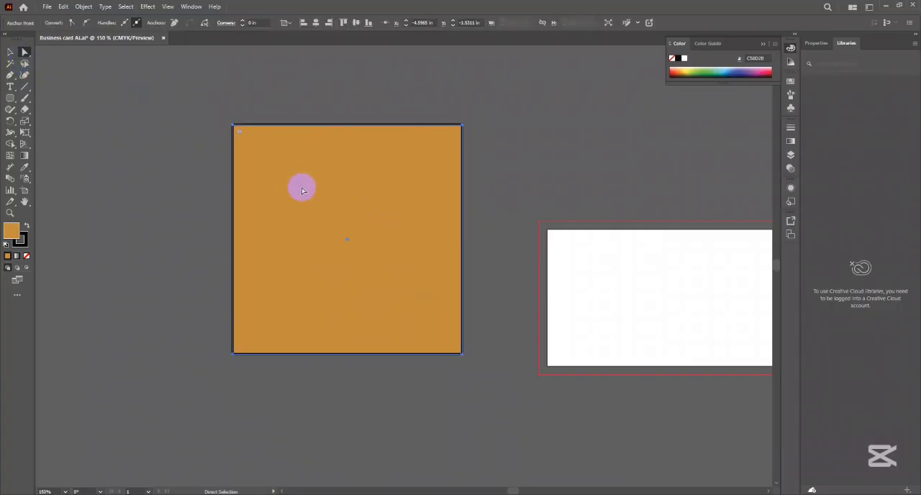
{"action": "left_click", "coordinate": [10, 52]}
{"action": "left_click", "coordinate": [324, 191]}
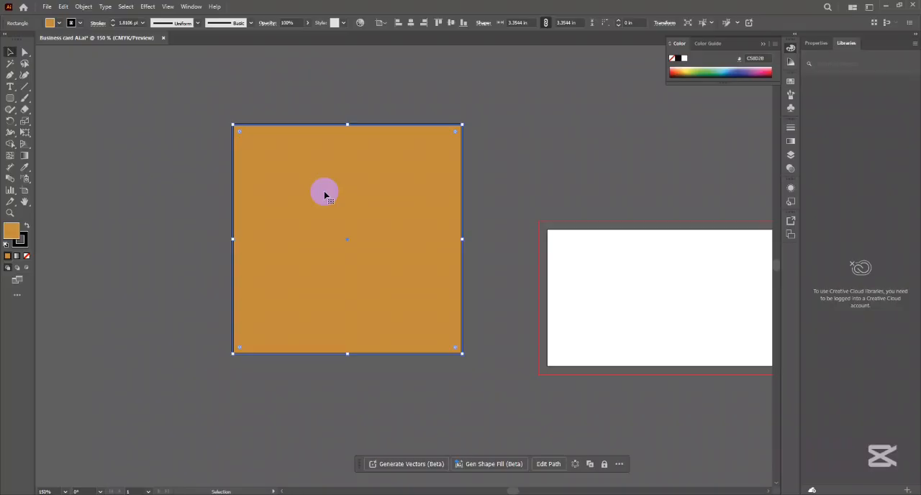
- Examine the path running through the stroke along the square's top edge, and select the square again
{"action": "left_click", "coordinate": [547, 144]}
{"action": "scroll", "coordinate": [349, 123], "scroll_direction": "up", "scroll_amount": 10}
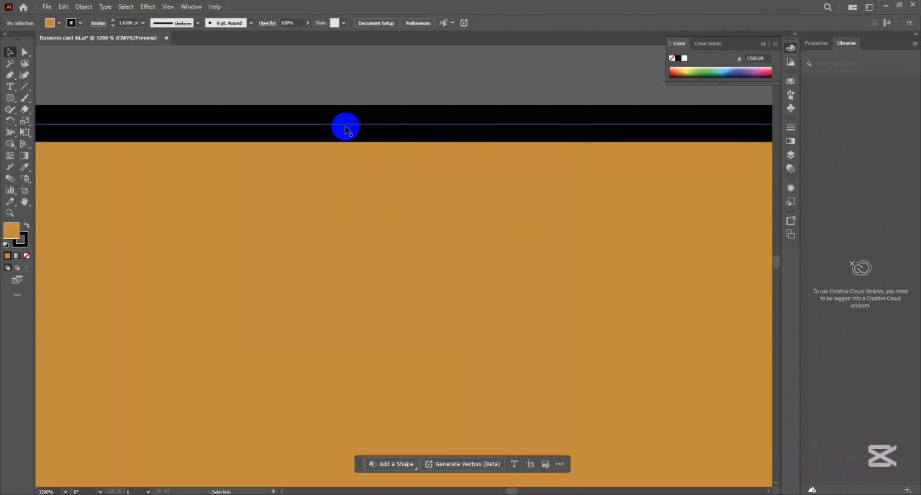
{"action": "scroll", "coordinate": [350, 133], "scroll_direction": "down", "scroll_amount": 10}
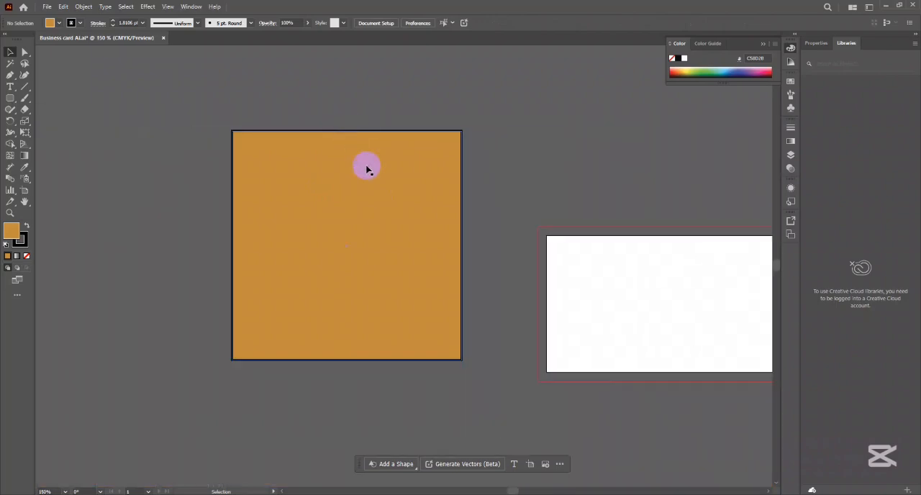
{"action": "left_click", "coordinate": [387, 165]}
{"action": "left_click", "coordinate": [223, 132]}
{"action": "left_click", "coordinate": [356, 232]}
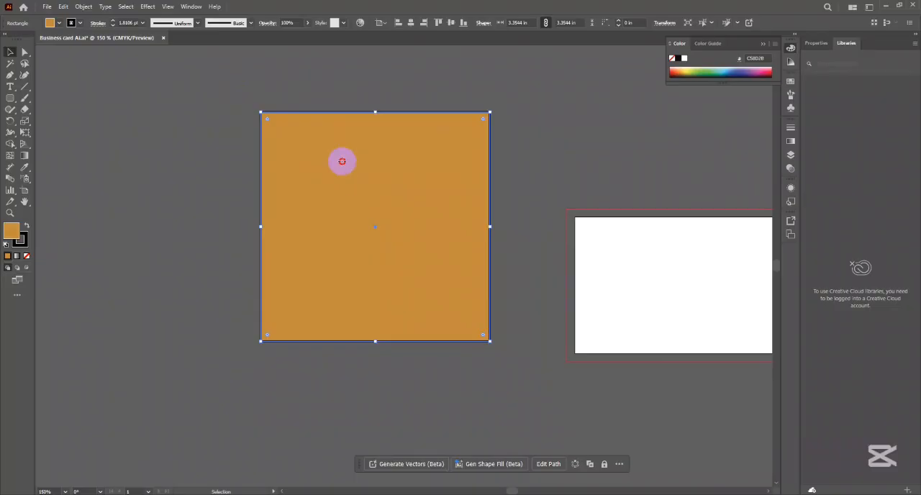
- Inspect the black stroke on the square's top edge up close, and toggle the square's selection off and on
{"action": "scroll", "coordinate": [355, 111], "scroll_direction": "up", "scroll_amount": 5}
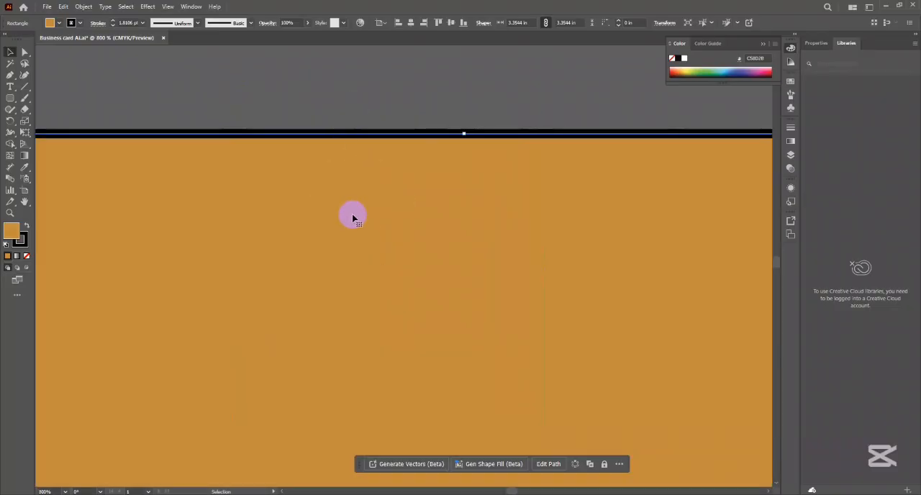
{"action": "scroll", "coordinate": [353, 217], "scroll_direction": "down", "scroll_amount": 2}
{"action": "scroll", "coordinate": [352, 217], "scroll_direction": "down", "scroll_amount": 4}
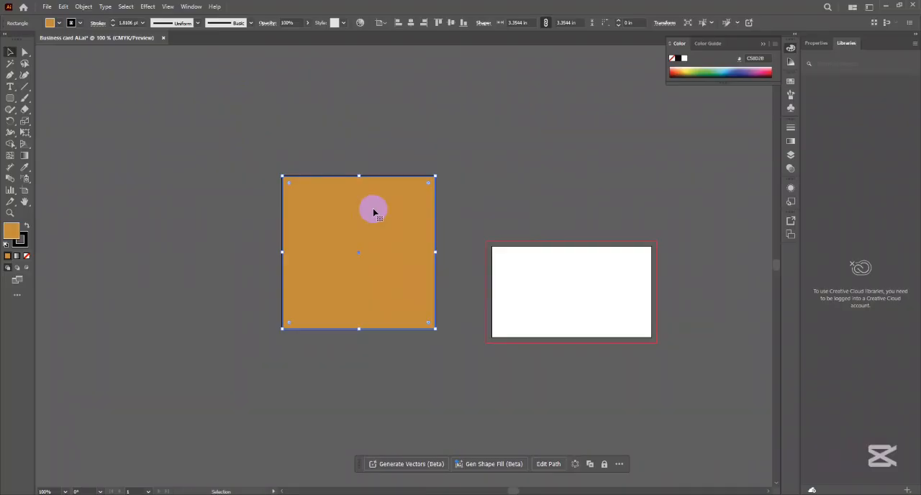
{"action": "left_click", "coordinate": [333, 165]}
{"action": "left_click", "coordinate": [350, 210]}
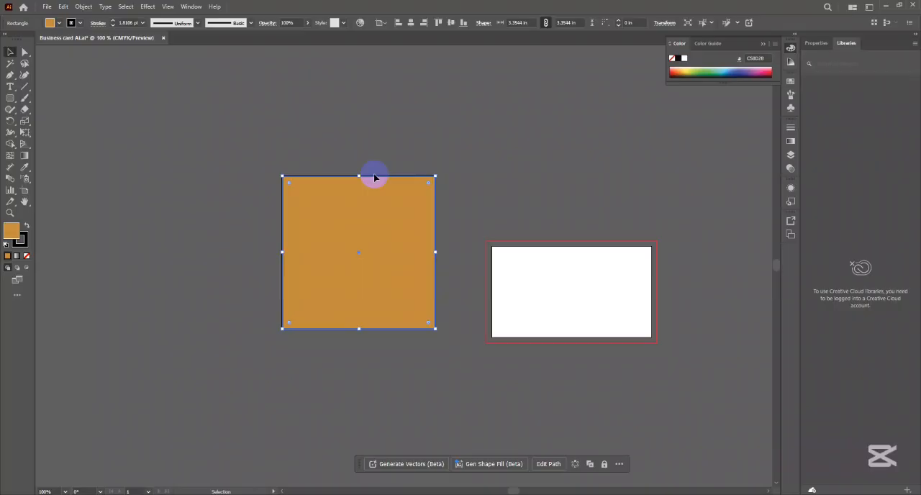
{"action": "left_click", "coordinate": [280, 117]}
{"action": "left_click", "coordinate": [428, 295]}
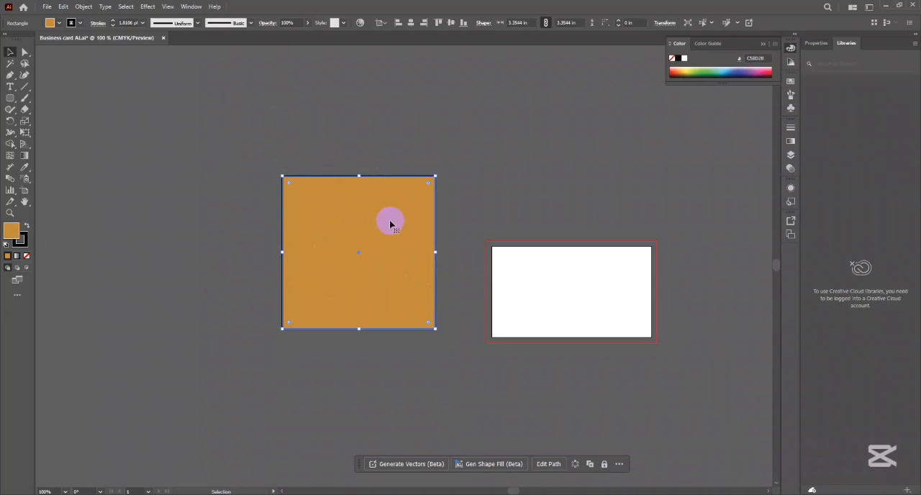
- Reduce the square's stroke weight to 0.25 pt and deselect the square
{"action": "left_click", "coordinate": [113, 25]}
{"action": "left_click", "coordinate": [113, 26]}
{"action": "left_click", "coordinate": [113, 26]}
{"action": "left_click", "coordinate": [113, 26]}
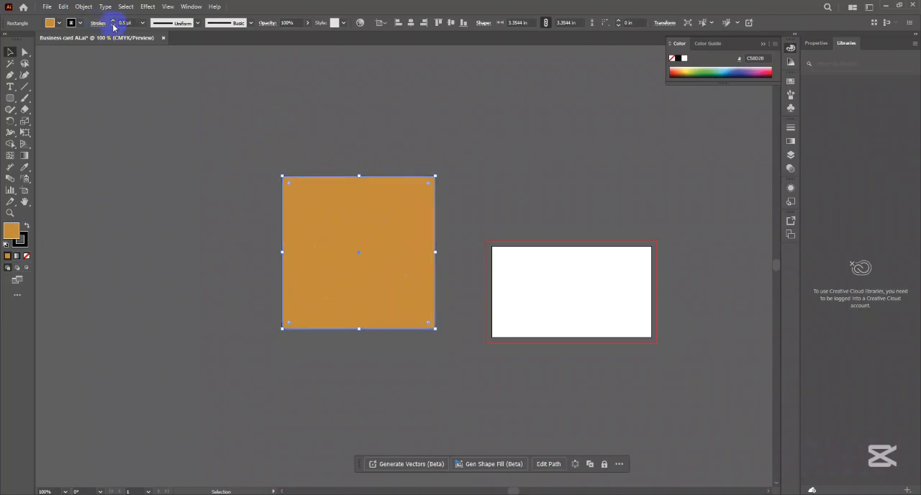
{"action": "left_click", "coordinate": [135, 109]}
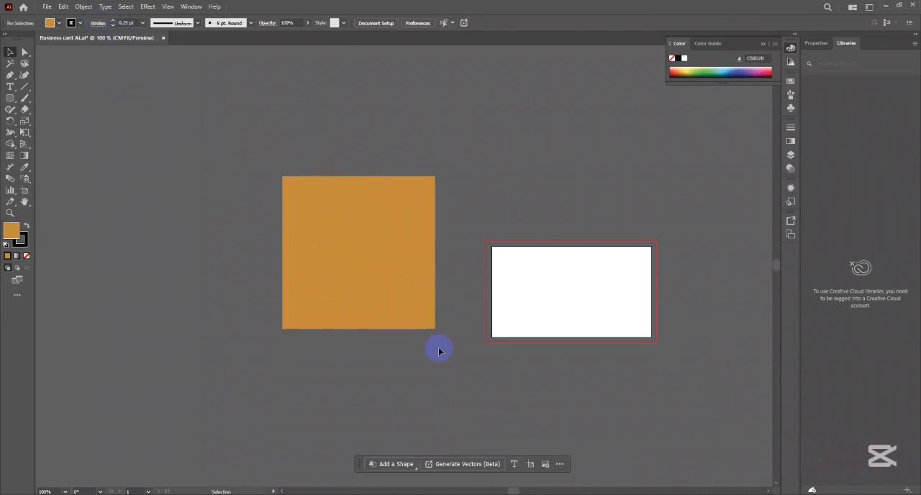
- Check the thinned outline around the square with and without selection, leaving the square selected
{"action": "left_click", "coordinate": [396, 261]}
{"action": "left_click", "coordinate": [467, 214]}
{"action": "scroll", "coordinate": [386, 222], "scroll_direction": "up", "scroll_amount": 1}
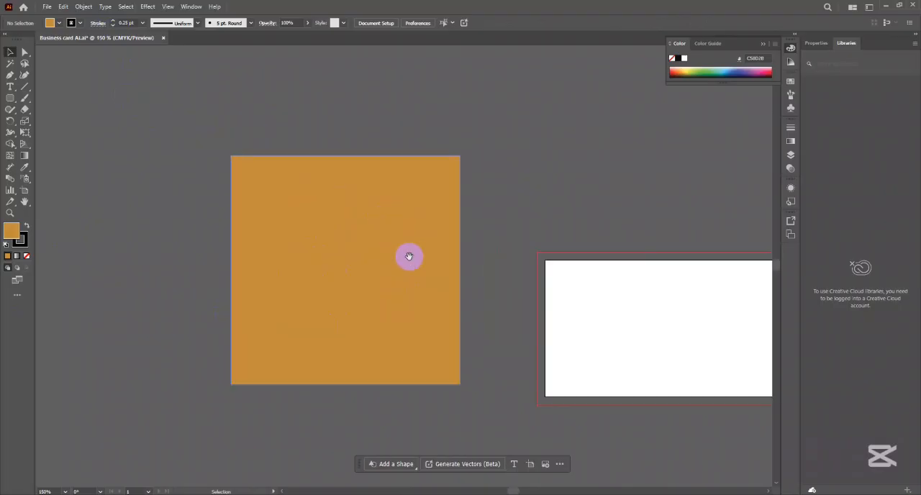
{"action": "scroll", "coordinate": [410, 257], "scroll_direction": "down", "scroll_amount": 1}
{"action": "left_click", "coordinate": [395, 196]}
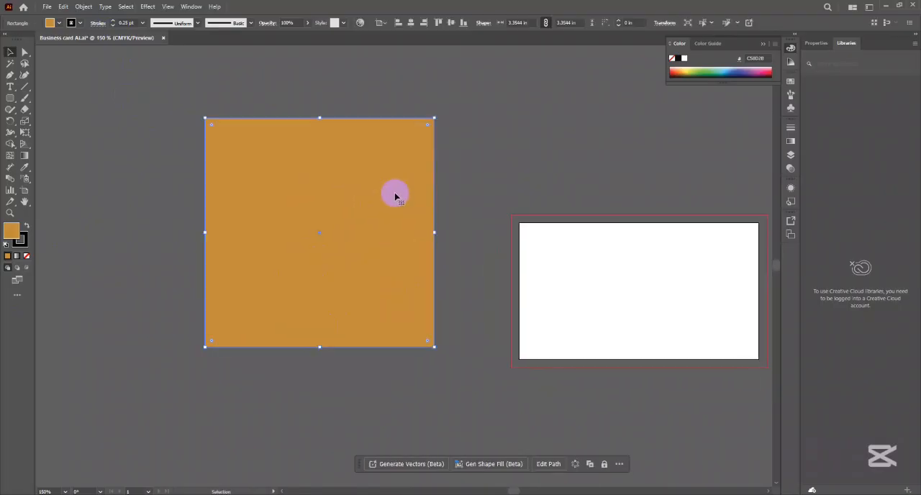
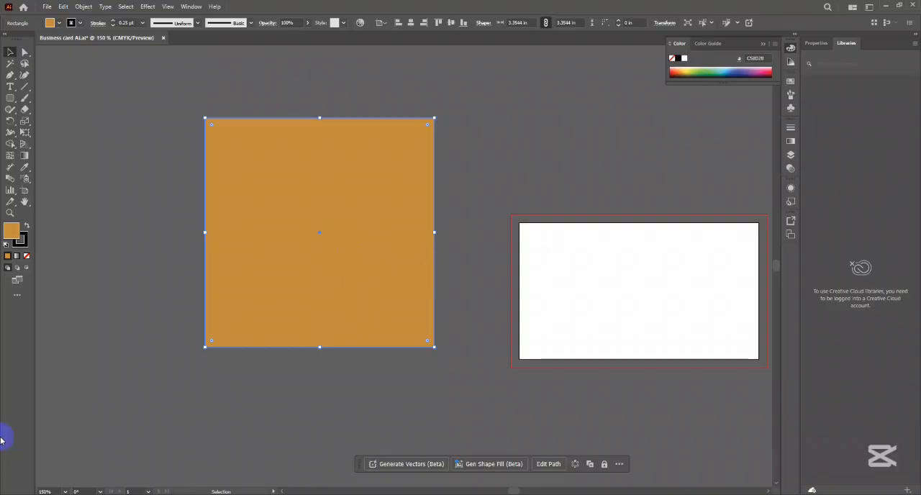
- Remove the orange square's stroke and make its fill the active color attribute
{"action": "left_click", "coordinate": [20, 241]}
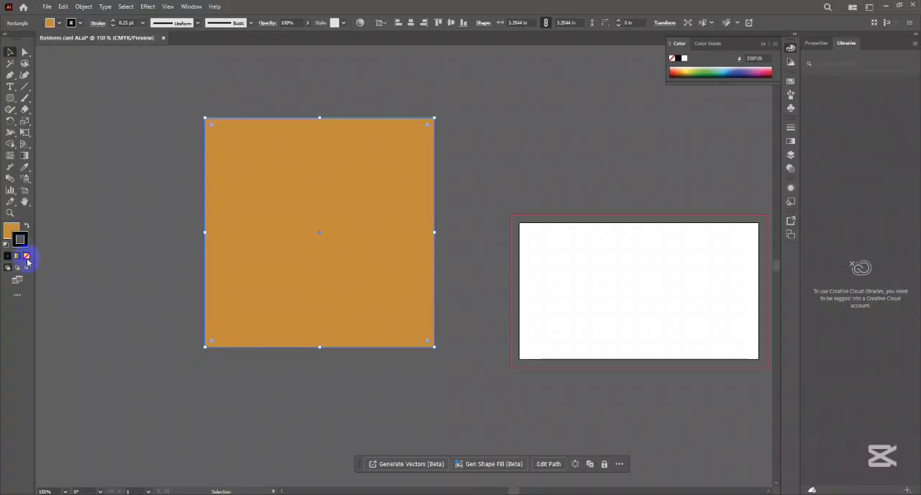
{"action": "left_click", "coordinate": [26, 256]}
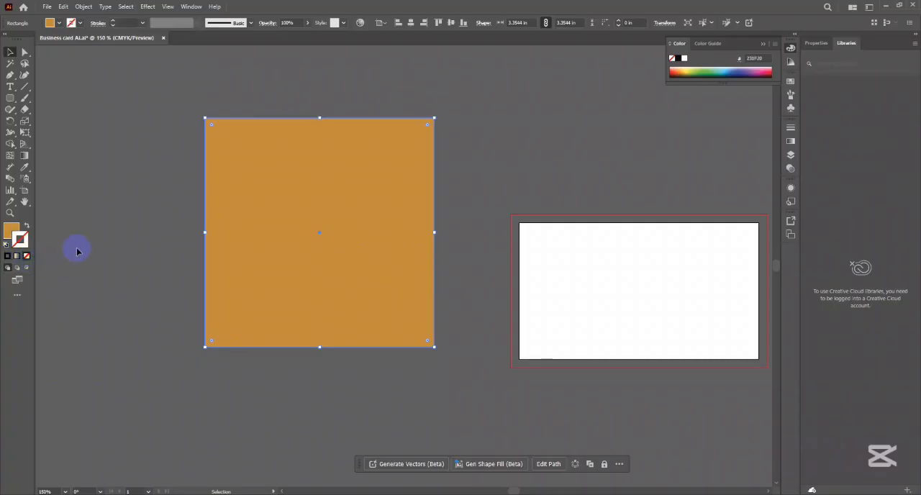
{"action": "left_click", "coordinate": [11, 229]}
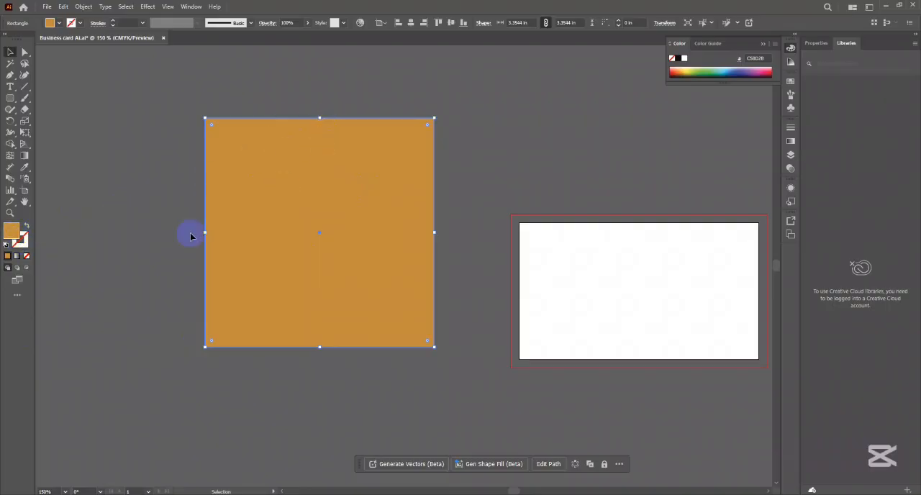
- Remove the square's fill, deselect the square and select the unfilled shape again
{"action": "left_click", "coordinate": [29, 256]}
{"action": "left_click", "coordinate": [112, 199]}
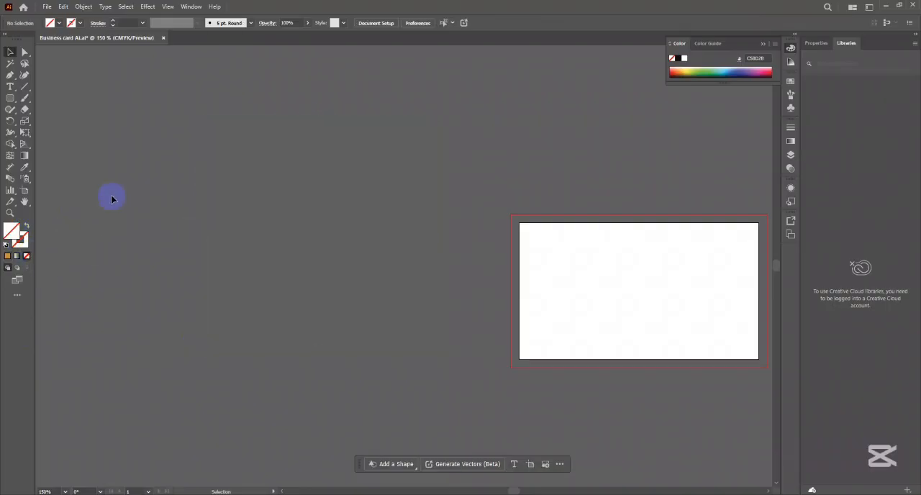
{"action": "left_click", "coordinate": [219, 327]}
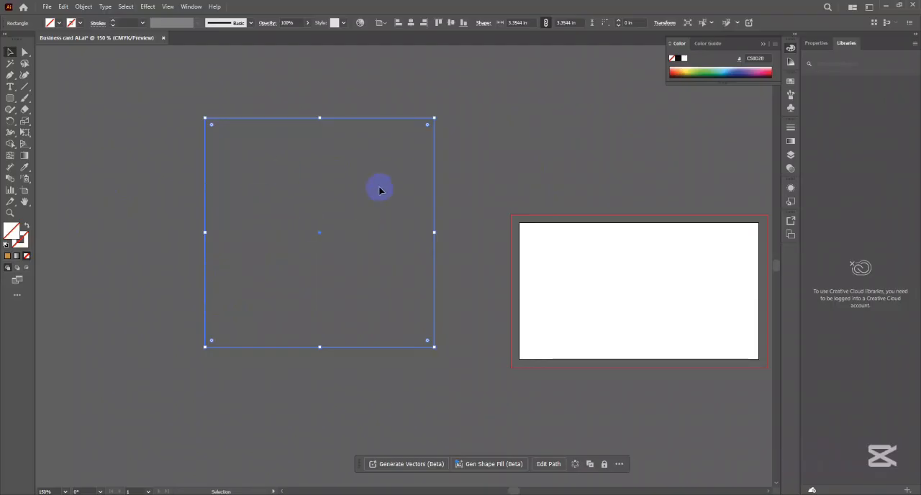
{"action": "left_click_drag", "start_coordinate": [114, 120], "coordinate": [364, 253]}
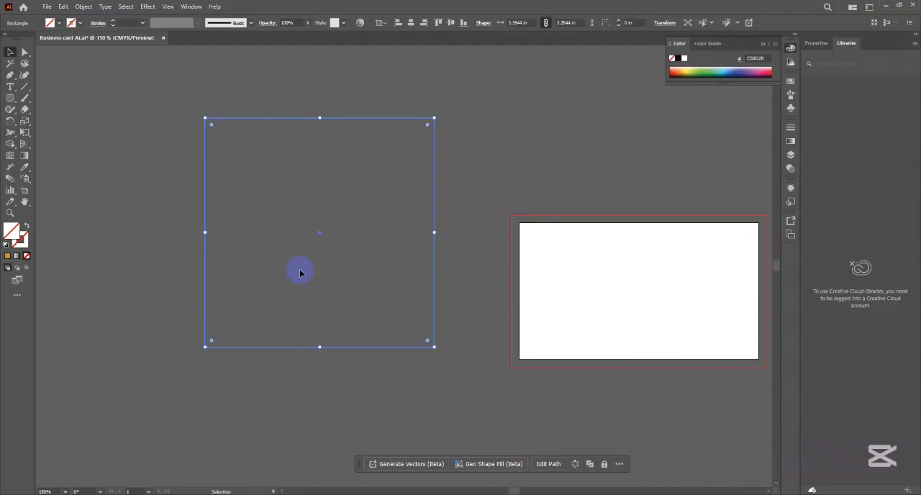
- Go through the gradient and none fill options, and reapply the solid orange fill to the square
{"action": "left_click", "coordinate": [17, 257]}
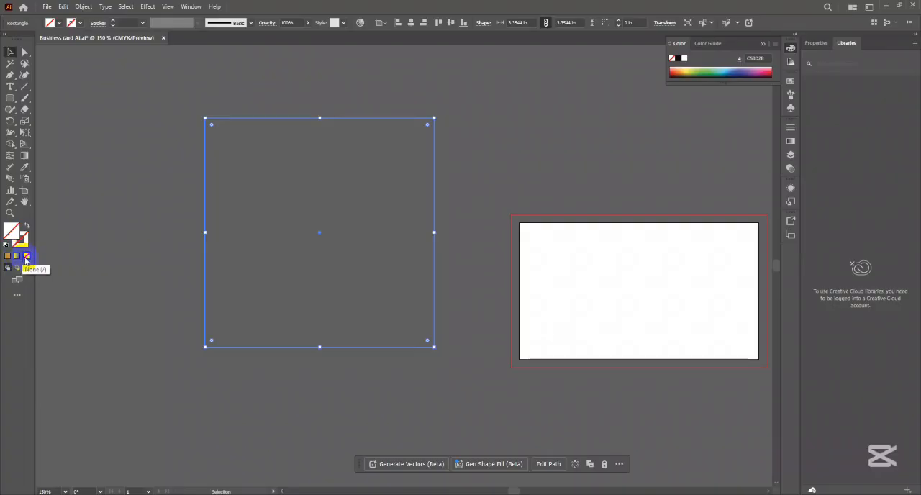
{"action": "left_click", "coordinate": [26, 257]}
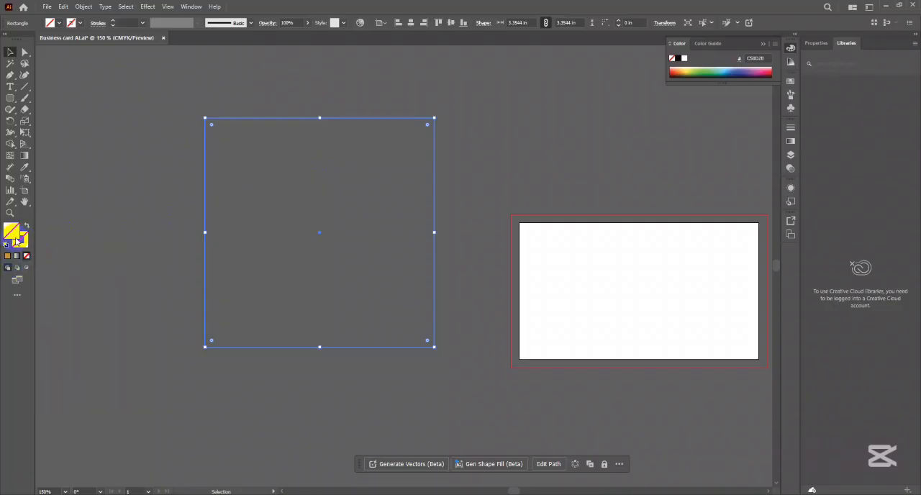
{"action": "left_click", "coordinate": [8, 257]}
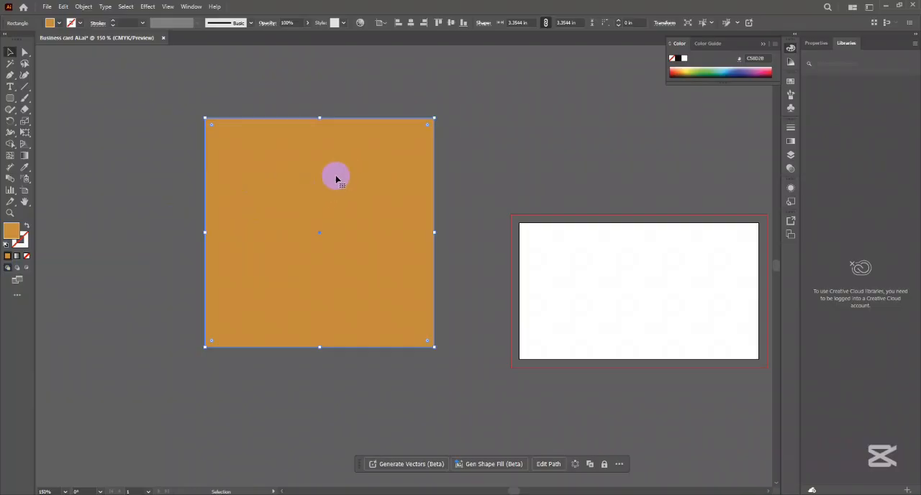
- Try several swatches for the square's fill, including brown, and settle on a magenta pink from the color spectrum
{"action": "left_click", "coordinate": [53, 23]}
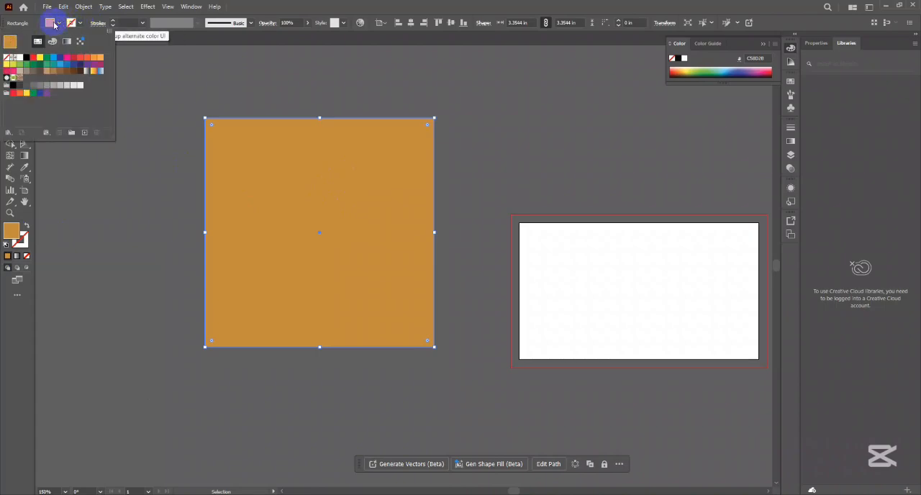
{"action": "left_click", "coordinate": [67, 57]}
{"action": "left_click", "coordinate": [81, 72]}
{"action": "left_click", "coordinate": [67, 72]}
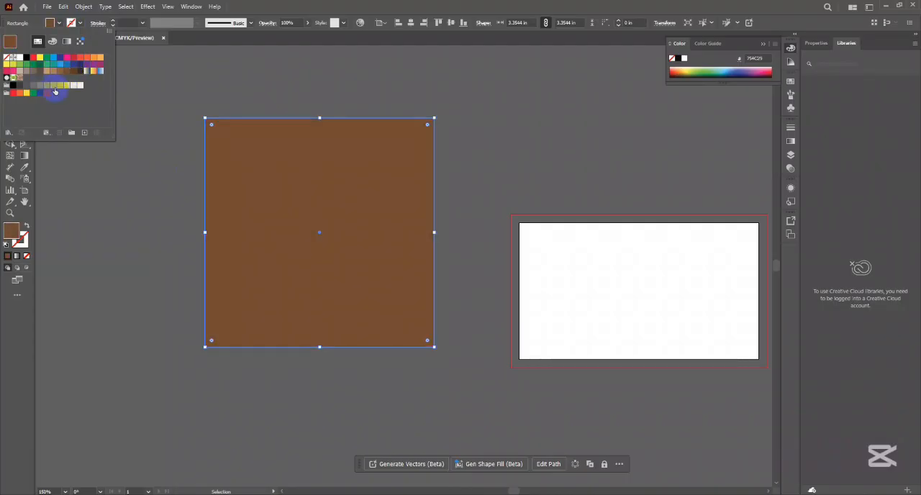
{"action": "left_click", "coordinate": [52, 41]}
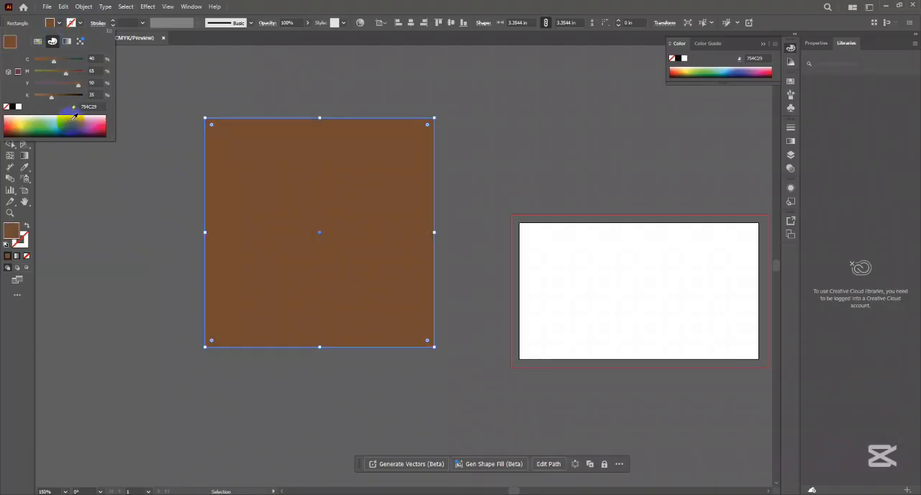
{"action": "left_click_drag", "start_coordinate": [74, 120], "coordinate": [99, 125]}
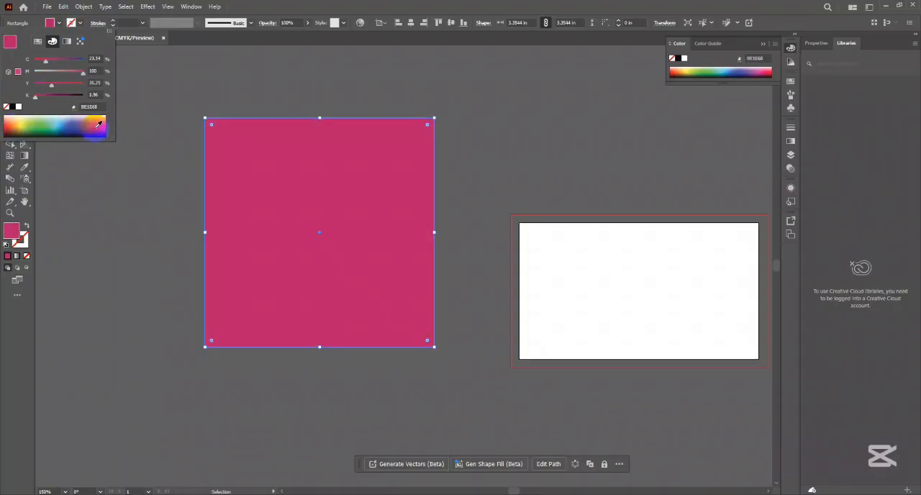
{"action": "left_click", "coordinate": [59, 23]}
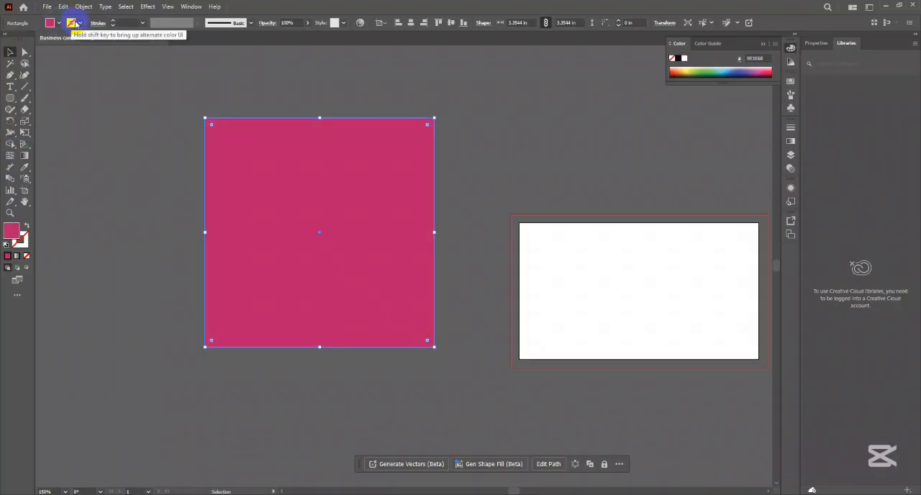
- Try orange and gray swatches for the square's stroke, and settle on a purple 1 pt stroke
{"action": "left_click", "coordinate": [80, 23]}
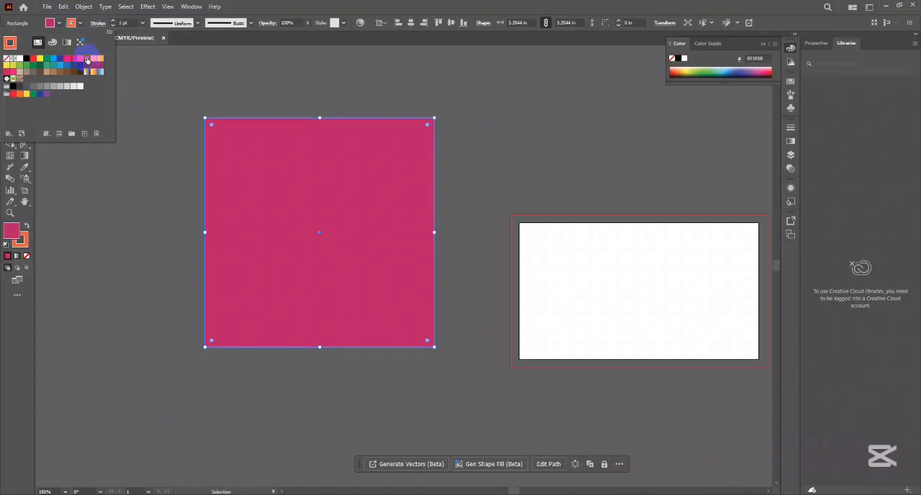
{"action": "left_click", "coordinate": [41, 87]}
{"action": "left_click", "coordinate": [61, 87]}
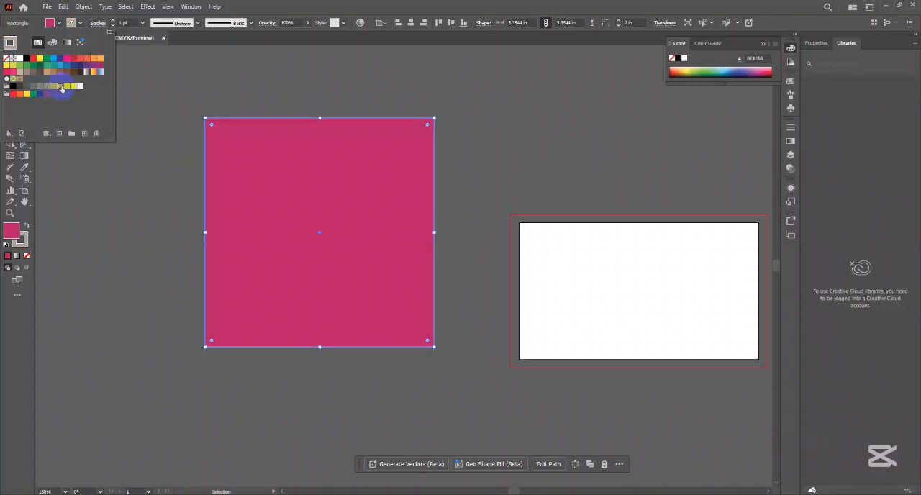
{"action": "left_click", "coordinate": [69, 65]}
{"action": "left_click", "coordinate": [86, 65]}
{"action": "left_click", "coordinate": [304, 5]}
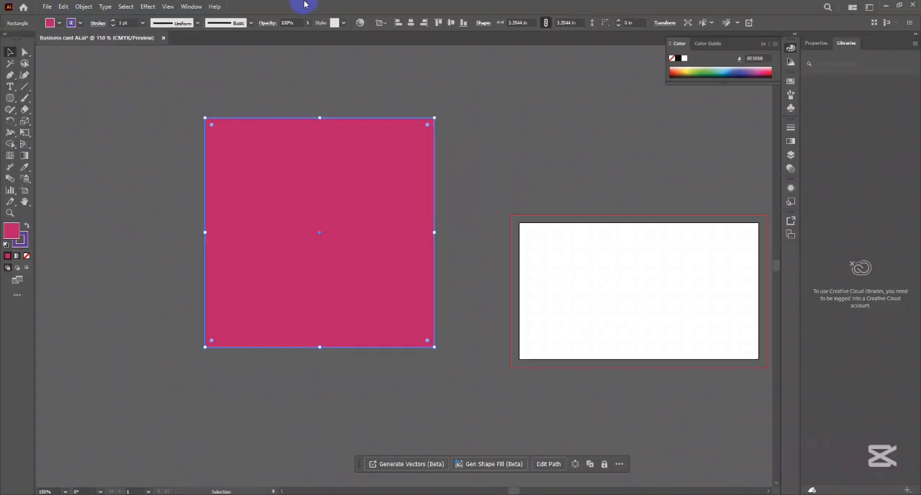
- Fill the square with a white-to-black gradient, and try a gradient on the stroke before returning it to solid purple
{"action": "left_click", "coordinate": [16, 256]}
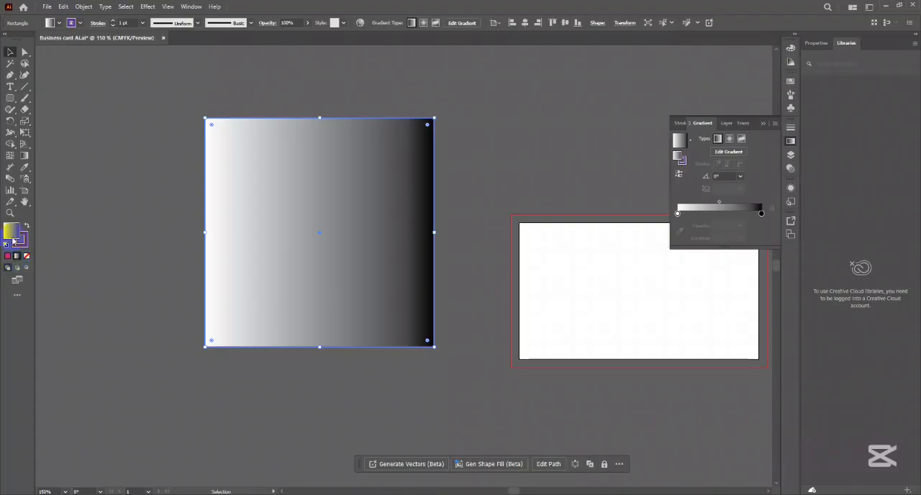
{"action": "left_click", "coordinate": [25, 243]}
{"action": "left_click", "coordinate": [18, 258]}
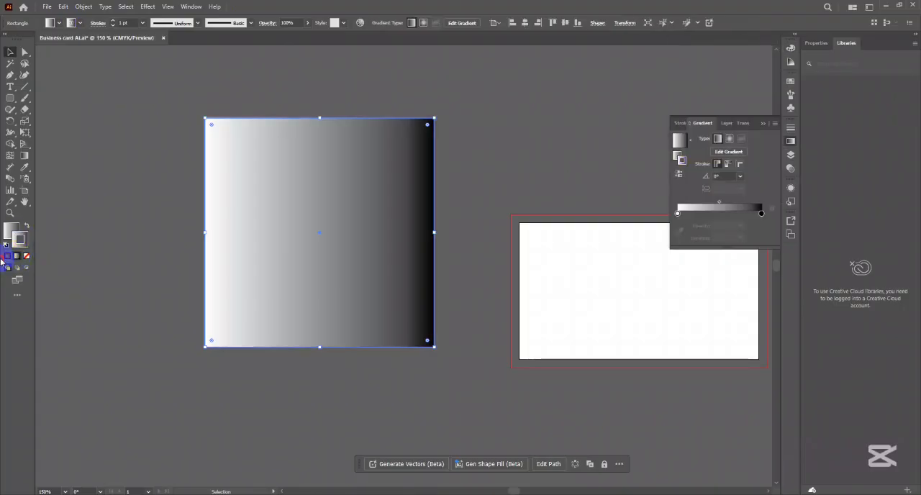
{"action": "left_click", "coordinate": [7, 258]}
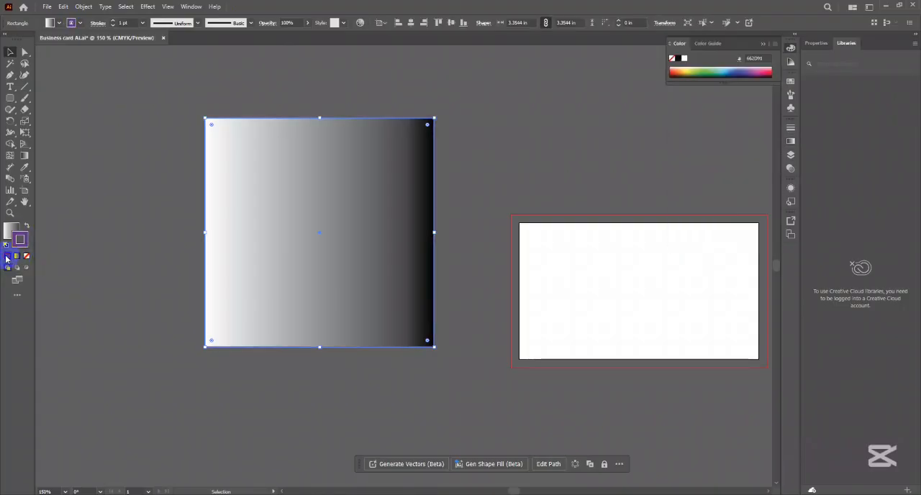
- Increase the square's purple stroke weight to 12 pt, checking it with the square deselected and selecting it again
{"action": "left_click", "coordinate": [113, 22]}
{"action": "left_click", "coordinate": [111, 99]}
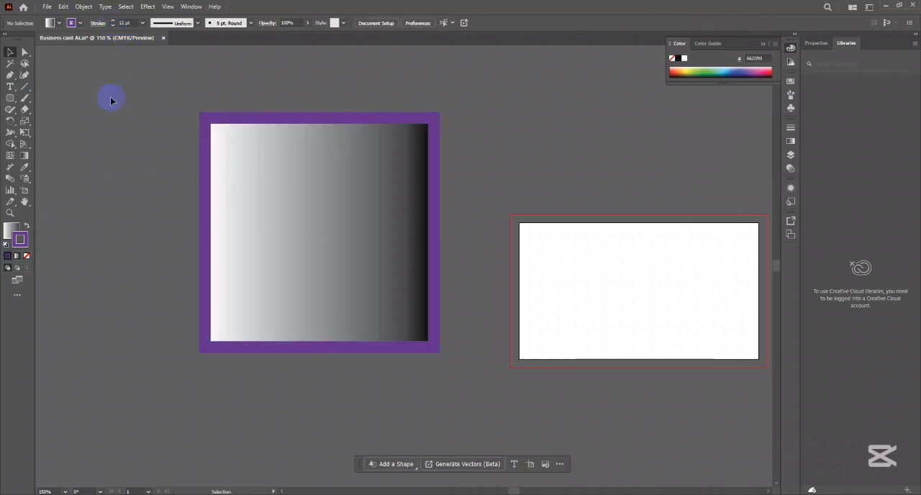
{"action": "left_click", "coordinate": [257, 164]}
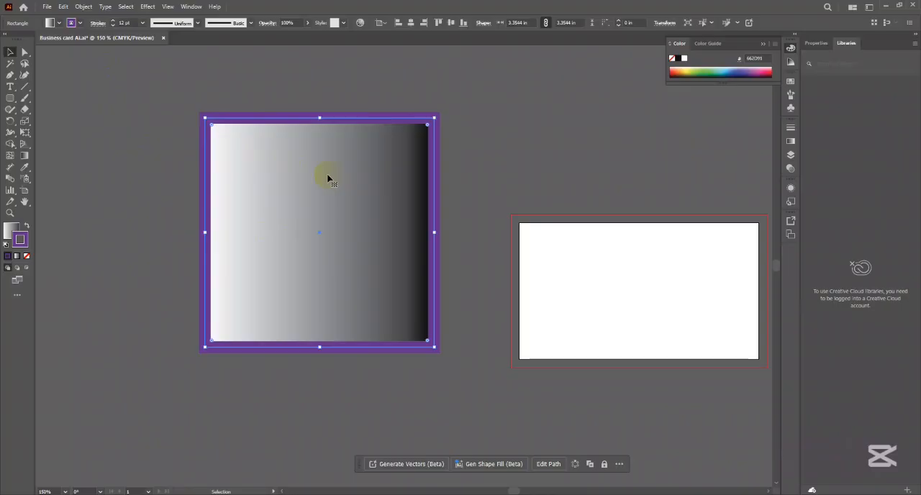
- Swap the square's fill and stroke back and forth, ending with a purple fill and gradient stroke, and deselect it
{"action": "left_click", "coordinate": [26, 228]}
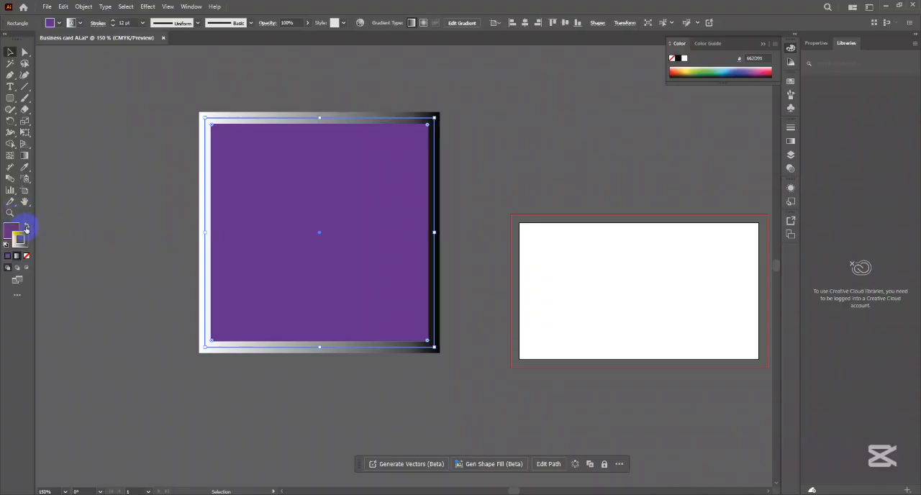
{"action": "left_click", "coordinate": [26, 227]}
{"action": "left_click", "coordinate": [27, 227]}
{"action": "left_click", "coordinate": [27, 227]}
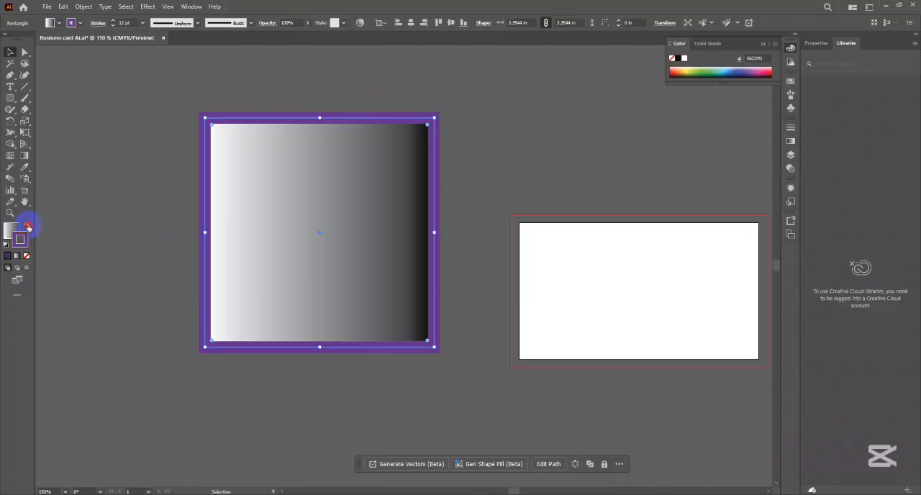
{"action": "left_click", "coordinate": [27, 228]}
{"action": "left_click", "coordinate": [27, 227]}
{"action": "left_click", "coordinate": [26, 228]}
{"action": "left_click", "coordinate": [26, 228]}
{"action": "left_click", "coordinate": [26, 228]}
{"action": "left_click", "coordinate": [27, 228]}
{"action": "left_click", "coordinate": [27, 227]}
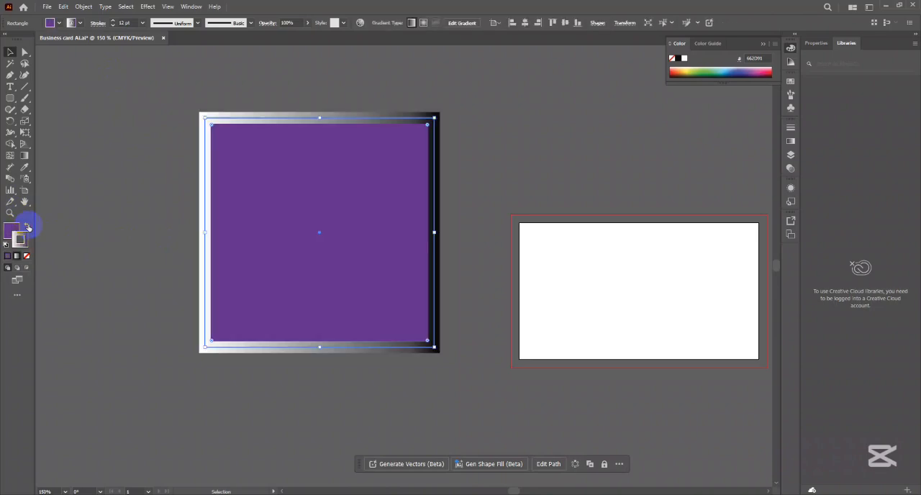
{"action": "left_click", "coordinate": [123, 177]}
- Remove the gradient stroke from the purple square, make its fill active and deselect the square
{"action": "left_click", "coordinate": [308, 182]}
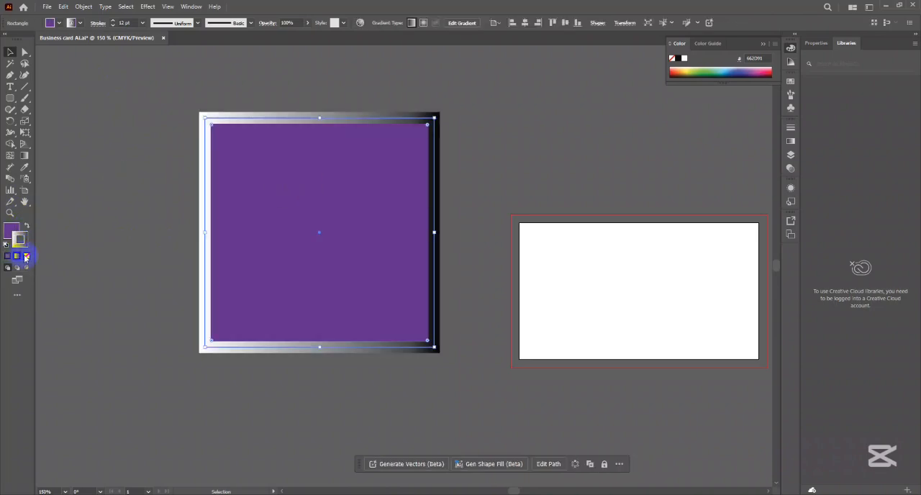
{"action": "left_click", "coordinate": [27, 256]}
{"action": "left_click", "coordinate": [18, 230]}
{"action": "left_click", "coordinate": [280, 185]}
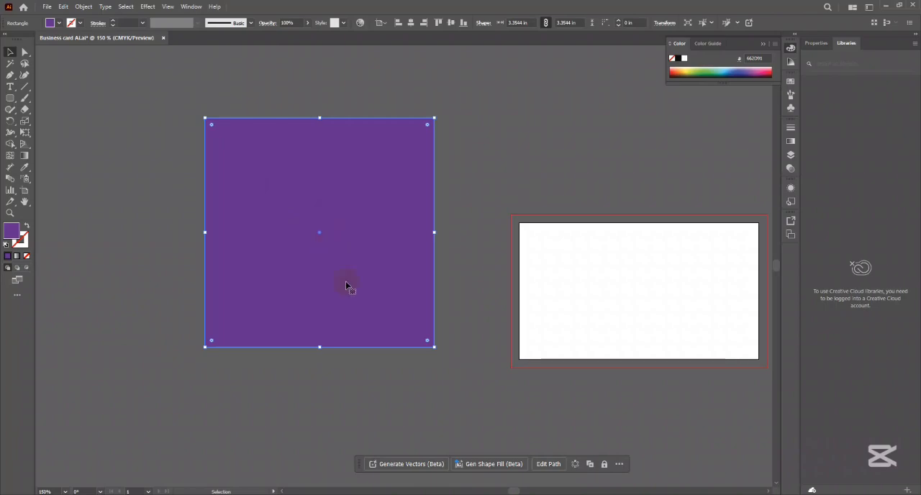
{"action": "left_click", "coordinate": [472, 123]}
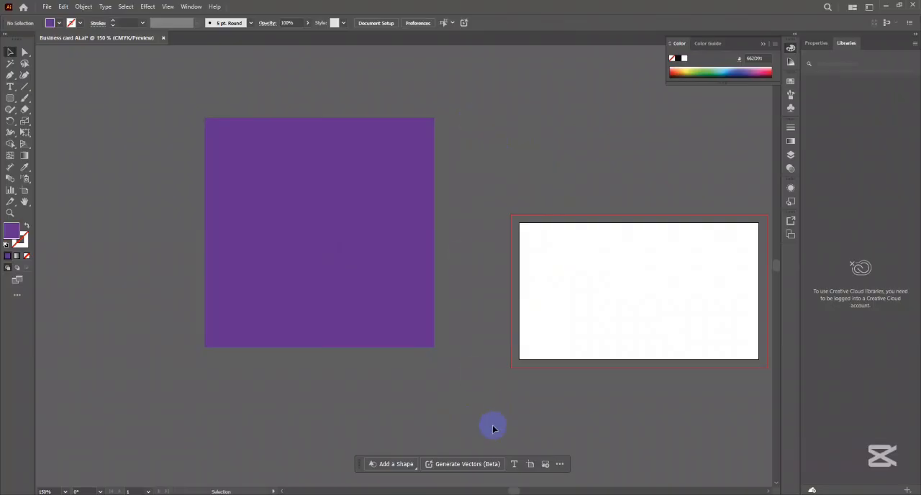
- Select the purple square beside the artboard and delete it
{"action": "left_click", "coordinate": [422, 181]}
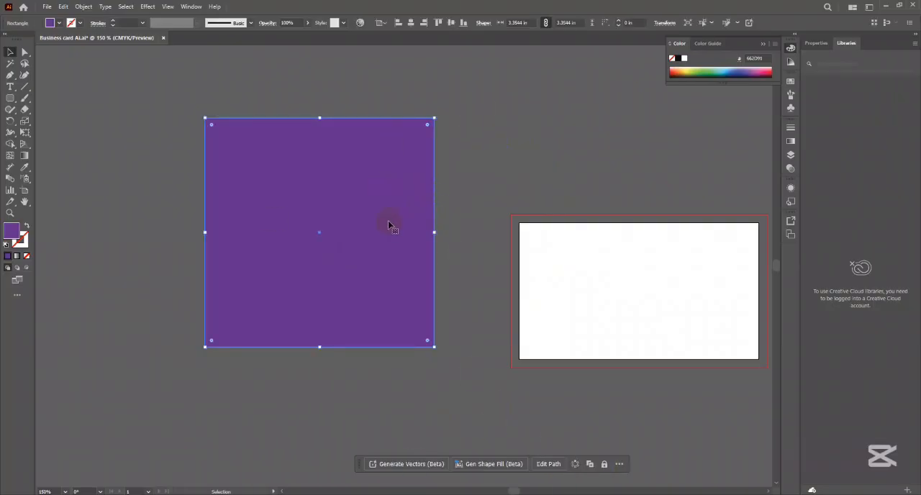
{"action": "scroll", "coordinate": [344, 247], "scroll_direction": "down", "scroll_amount": 2}
{"action": "left_click_drag", "start_coordinate": [346, 247], "coordinate": [403, 239]}
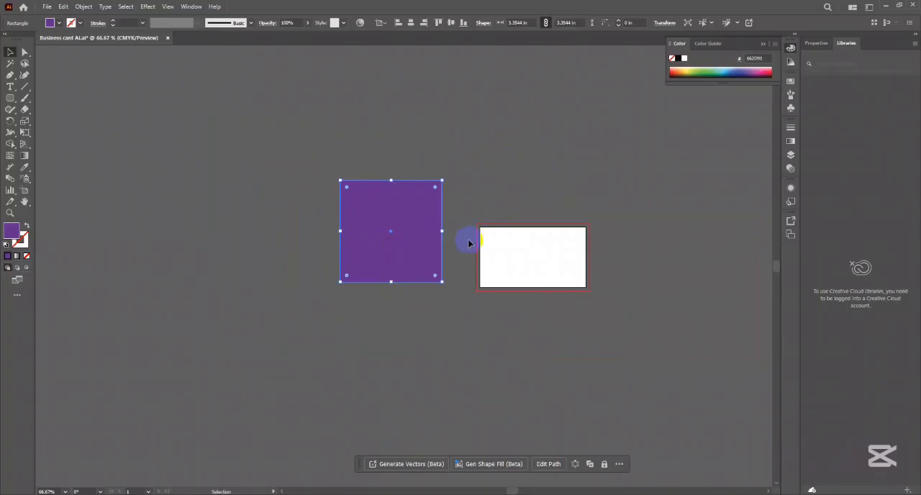
{"action": "key", "text": "Delete"}
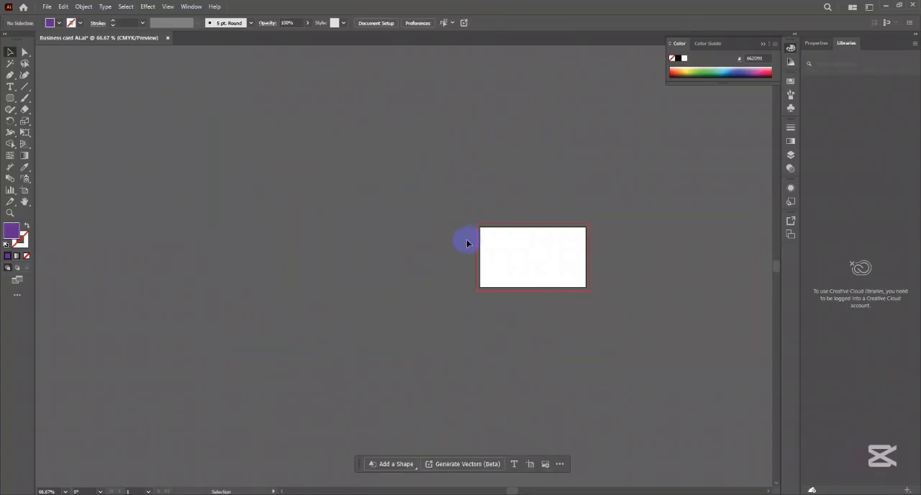
- Draw a rounded square about 4.42 in wide beside the artboard with the Rounded Rectangle tool, and delete it
{"action": "left_click_drag", "start_coordinate": [12, 99], "coordinate": [49, 109]}
{"action": "left_click_drag", "start_coordinate": [231, 142], "coordinate": [366, 276]}
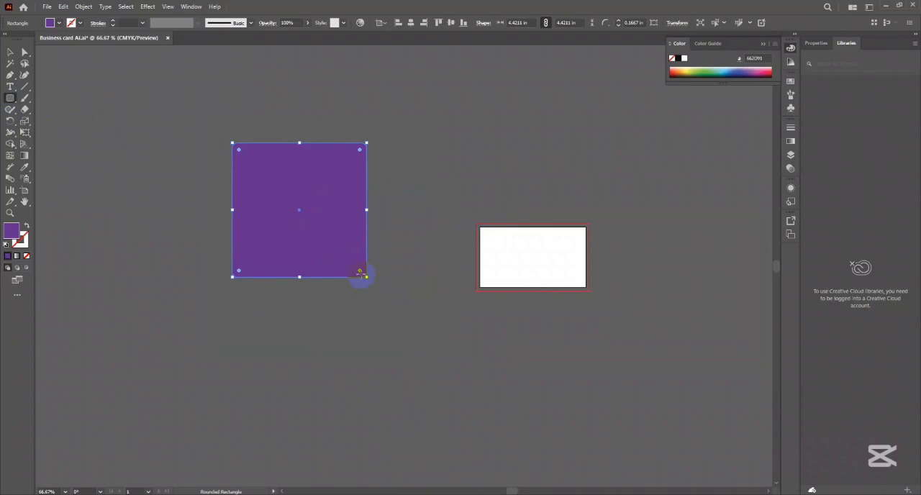
{"action": "key", "text": "Delete"}
- Draw a large, slightly wide purple ellipse beside the artboard with the Ellipse tool
{"action": "left_click_drag", "start_coordinate": [10, 98], "coordinate": [56, 121]}
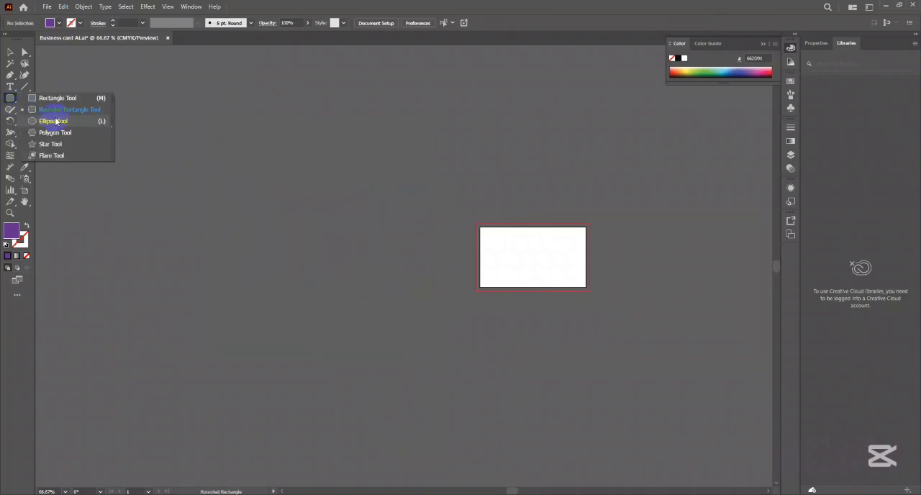
{"action": "left_click_drag", "start_coordinate": [56, 121], "coordinate": [56, 121]}
{"action": "left_click_drag", "start_coordinate": [270, 162], "coordinate": [469, 342]}
- Draw a tilted hexagon about 3.4 by 3.55 in with the Polygon tool, and move it closer to the ellipse
{"action": "left_click_drag", "start_coordinate": [10, 98], "coordinate": [144, 156]}
{"action": "key", "text": "v"}
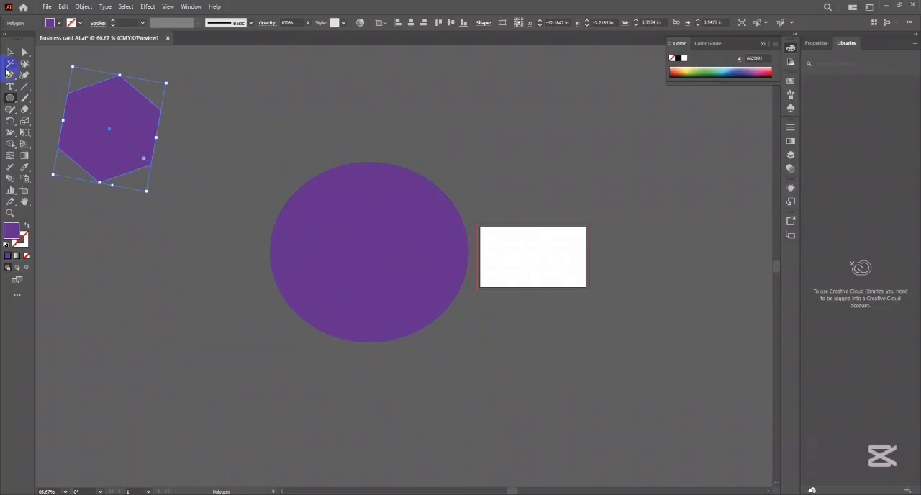
{"action": "left_click_drag", "start_coordinate": [123, 123], "coordinate": [193, 126]}
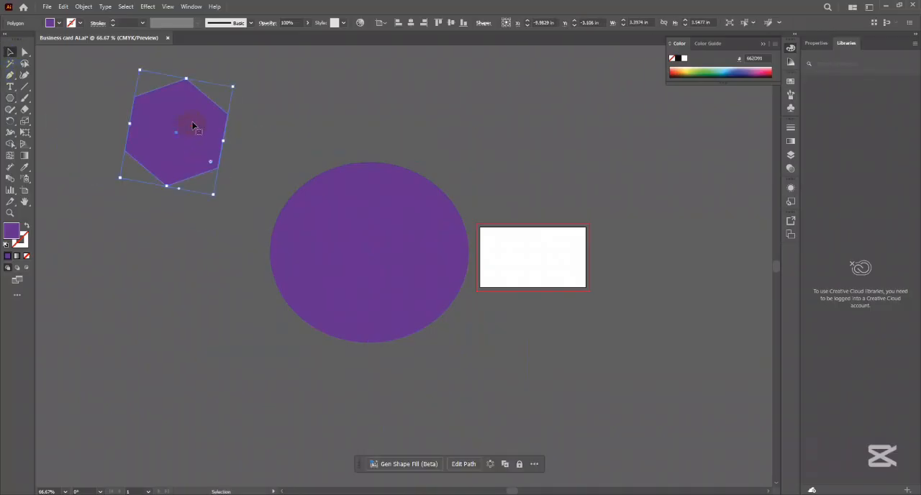
- Delete the hexagon and the large purple ellipse beside the artboard
{"action": "key", "text": "Delete"}
{"action": "left_click", "coordinate": [364, 243]}
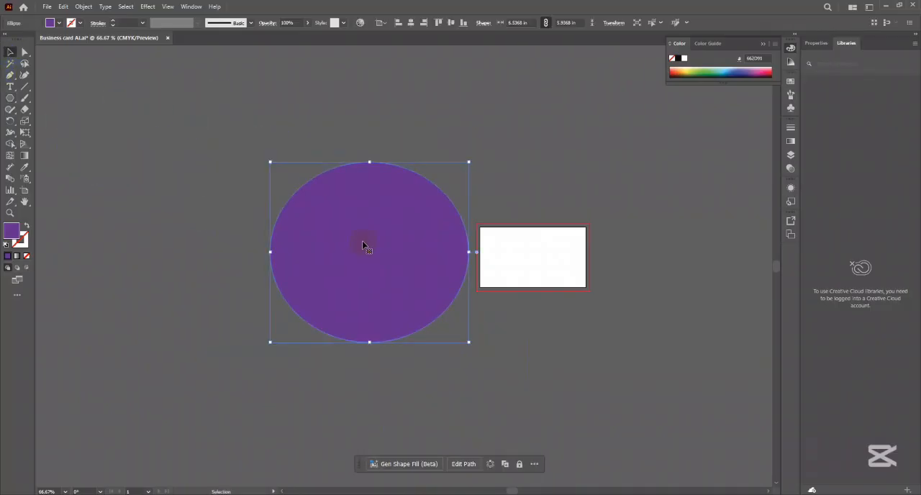
{"action": "key", "text": "plus"}
{"action": "key", "text": "Delete"}
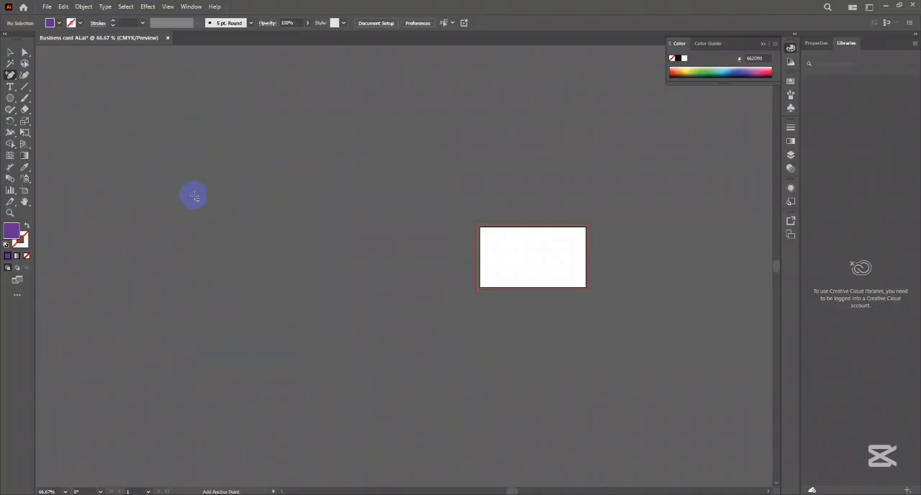
{"action": "left_click", "coordinate": [10, 52]}
- Draw a polygon about 4.06 by 4.3 in beside the artboard, varying its number of sides while drawing and finishing with a triangle
{"action": "left_click", "coordinate": [10, 97]}
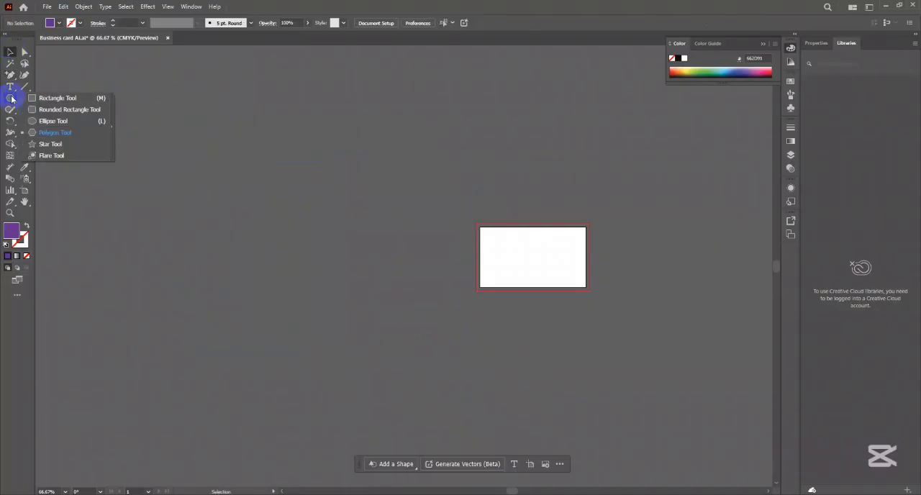
{"action": "left_click", "coordinate": [59, 135]}
{"action": "left_click_drag", "start_coordinate": [216, 154], "coordinate": [264, 214]}
{"action": "key", "text": "Down"}
{"action": "key", "text": "Down"}
{"action": "key", "text": "Down"}
{"action": "key", "text": "Up"}
{"action": "key", "text": "Up"}
{"action": "key", "text": "Up"}
{"action": "key", "text": "Up"}
{"action": "key", "text": "Up"}
{"action": "key", "text": "Up"}
{"action": "key", "text": "Up"}
{"action": "key", "text": "Up"}
{"action": "key", "text": "Up"}
{"action": "key", "text": "Up"}
{"action": "key", "text": "Up"}
{"action": "key", "text": "Up"}
{"action": "key", "text": "Up"}
{"action": "key", "text": "Down"}
{"action": "key", "text": "Down"}
{"action": "key", "text": "Down"}
{"action": "key", "text": "Down"}
{"action": "key", "text": "Down"}
{"action": "key", "text": "Down"}
{"action": "key", "text": "Down"}
{"action": "key", "text": "Down"}
{"action": "key", "text": "Down"}
{"action": "key", "text": "Down"}
{"action": "key", "text": "Down"}
{"action": "key", "text": "Down"}
{"action": "key", "text": "Down"}
{"action": "key", "text": "Up"}
{"action": "key", "text": "Up"}
{"action": "key", "text": "Down"}
{"action": "key", "text": "Down"}
{"action": "key", "text": "Up"}
{"action": "key", "text": "Up"}
{"action": "key", "text": "Up"}
{"action": "key", "text": "Up"}
{"action": "key", "text": "Up"}
{"action": "key", "text": "Up"}
{"action": "key", "text": "Up"}
{"action": "key", "text": "Up"}
{"action": "key", "text": "Up"}
{"action": "key", "text": "Up"}
{"action": "key", "text": "Up"}
{"action": "key", "text": "Up"}
{"action": "key", "text": "Up"}
{"action": "key", "text": "Down"}
{"action": "key", "text": "Down"}
{"action": "key", "text": "Down"}
{"action": "key", "text": "Down"}
{"action": "key", "text": "Down"}
{"action": "key", "text": "Down"}
{"action": "key", "text": "Down"}
{"action": "key", "text": "Down"}
{"action": "key", "text": "Down"}
{"action": "key", "text": "Down"}
{"action": "key", "text": "Down"}
{"action": "key", "text": "Down"}
{"action": "key", "text": "Down"}
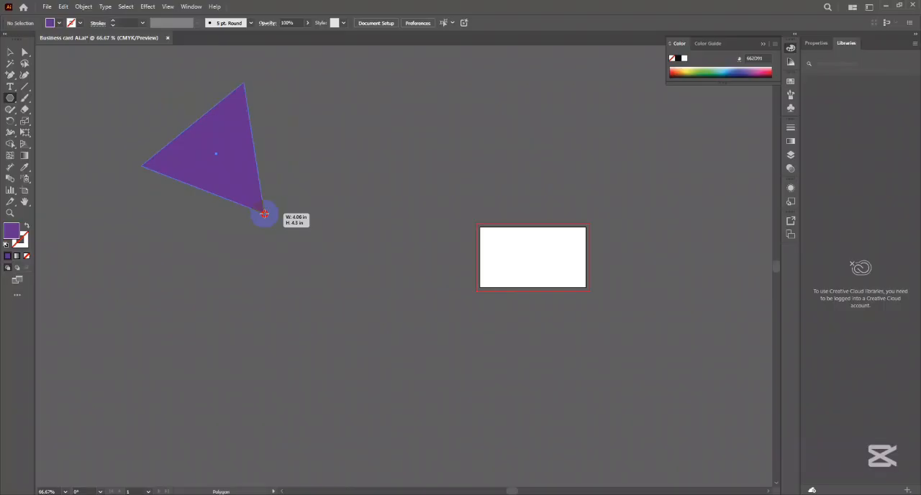
{"action": "left_click_drag", "start_coordinate": [265, 214], "coordinate": [264, 214]}
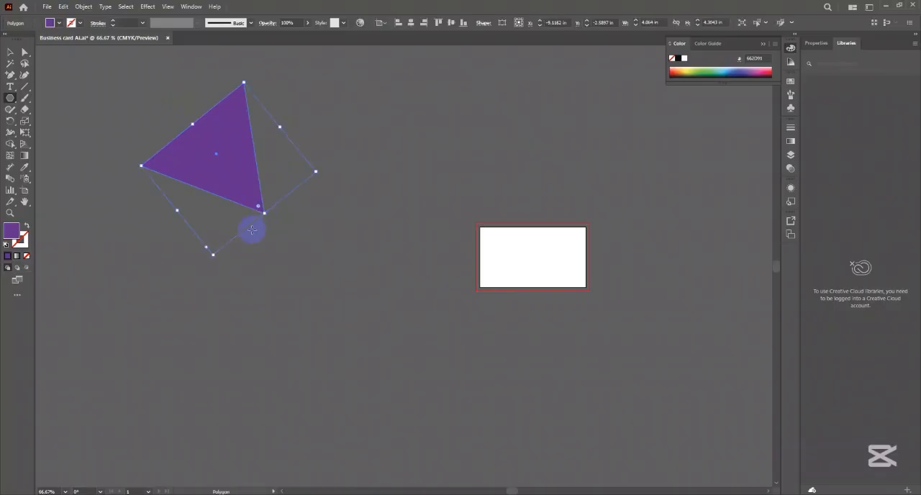
- Select the purple triangle and delete it
{"action": "left_click", "coordinate": [10, 52]}
{"action": "left_click", "coordinate": [220, 168]}
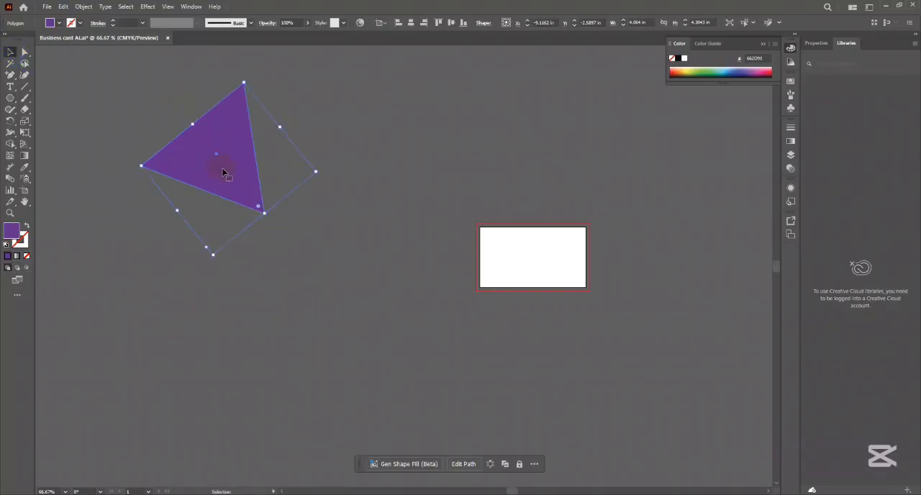
{"action": "key", "text": "Delete"}
- Draw a tilted star about 5.37 by 5.52 in with the Star tool, varying its number of points and finishing with six
{"action": "left_click", "coordinate": [16, 95]}
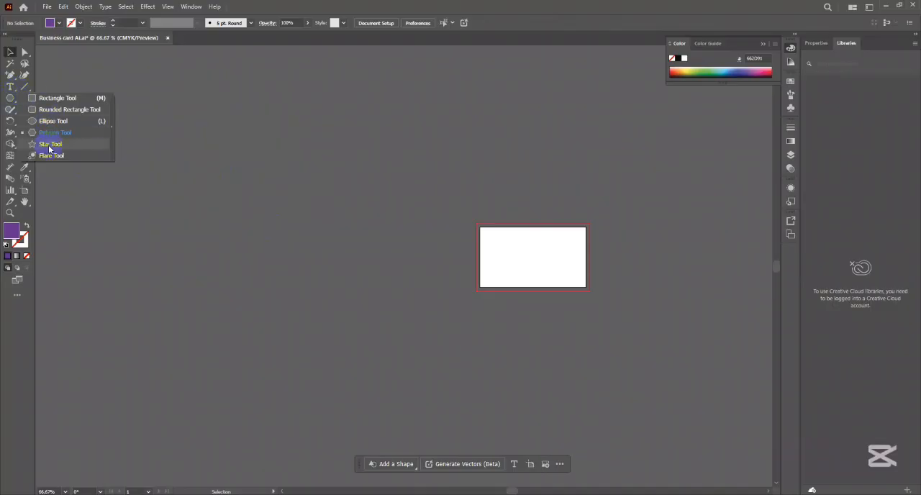
{"action": "left_click", "coordinate": [49, 144]}
{"action": "left_click_drag", "start_coordinate": [250, 131], "coordinate": [273, 214]}
{"action": "key", "text": "Down"}
{"action": "key", "text": "Down"}
{"action": "key", "text": "Up"}
{"action": "key", "text": "Up"}
{"action": "key", "text": "Up"}
{"action": "key", "text": "Up"}
{"action": "key", "text": "Up"}
{"action": "key", "text": "Up"}
{"action": "key", "text": "Up"}
{"action": "key", "text": "Up"}
{"action": "key", "text": "Up"}
{"action": "key", "text": "Down"}
{"action": "key", "text": "Down"}
{"action": "key", "text": "Down"}
{"action": "key", "text": "Down"}
{"action": "key", "text": "Down"}
{"action": "key", "text": "Down"}
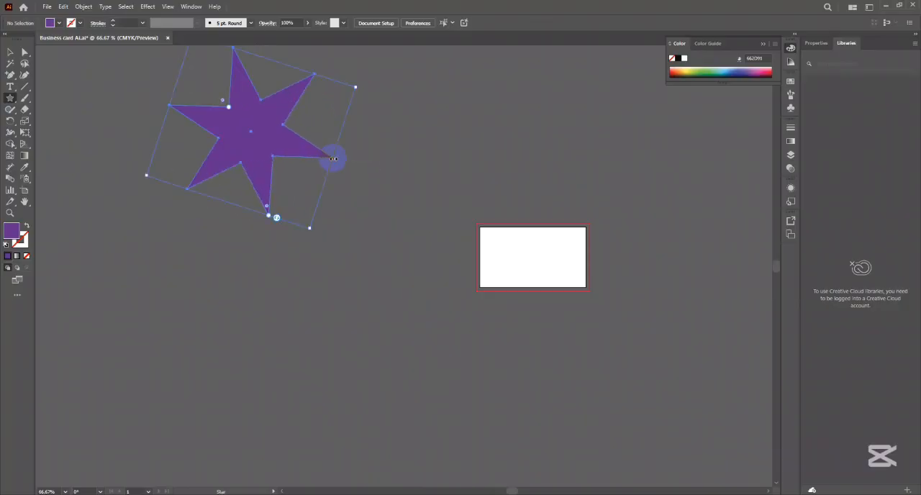
- Select the purple star and delete it
{"action": "left_click", "coordinate": [9, 52]}
{"action": "left_click", "coordinate": [207, 101]}
{"action": "left_click", "coordinate": [213, 113]}
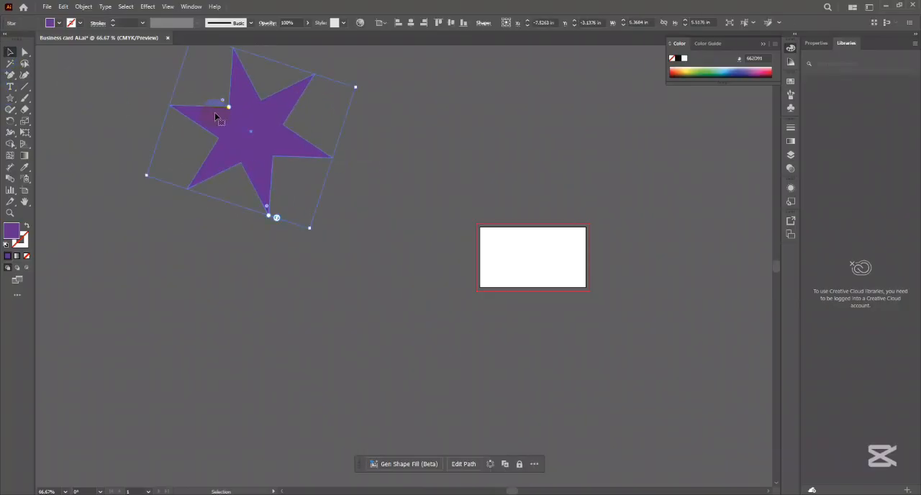
{"action": "key", "text": "Delete"}
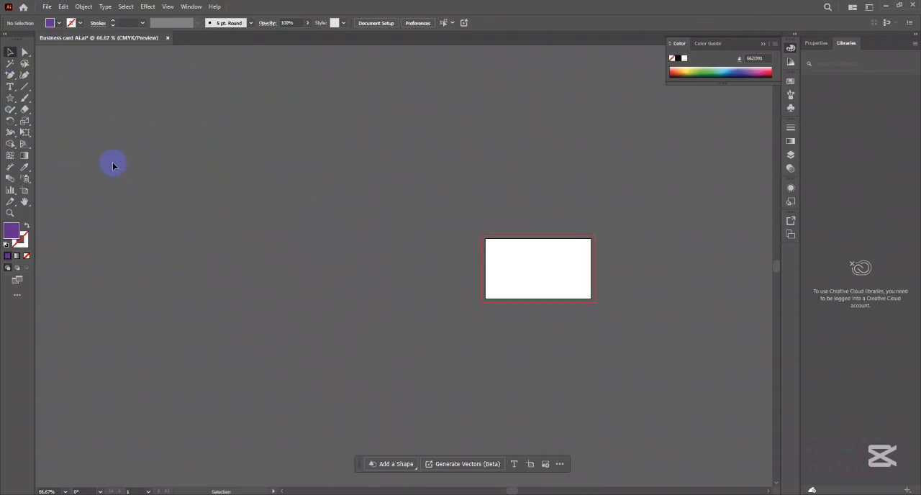
- Draw a purple square about 1.94 in wide beside the artboard with the Rectangle tool
{"action": "left_click", "coordinate": [9, 100]}
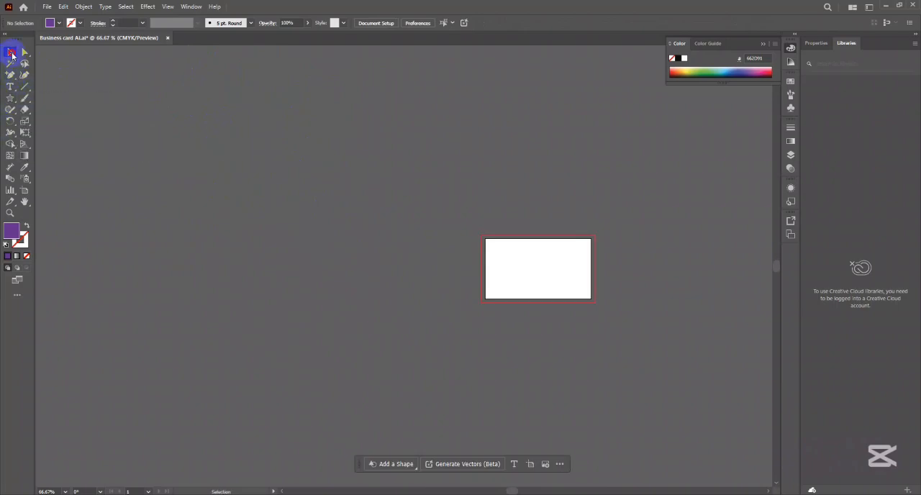
{"action": "left_click_drag", "start_coordinate": [8, 102], "coordinate": [57, 100]}
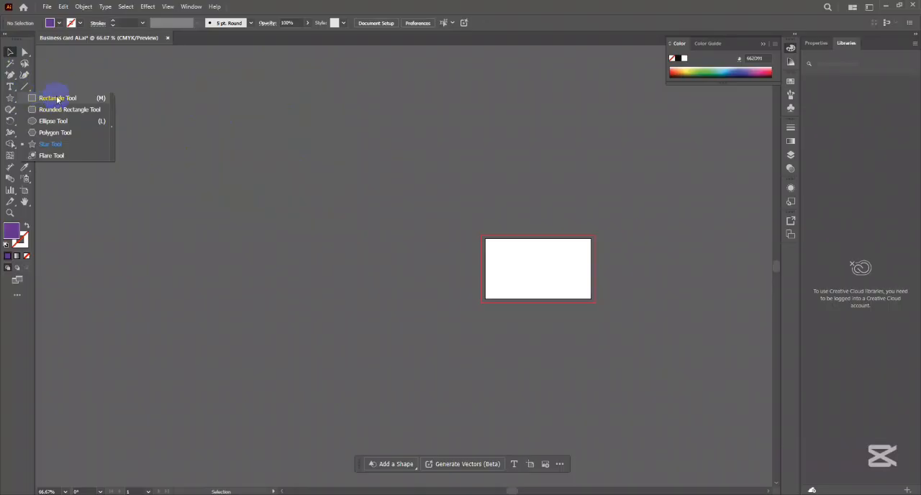
{"action": "left_click_drag", "start_coordinate": [57, 101], "coordinate": [58, 100]}
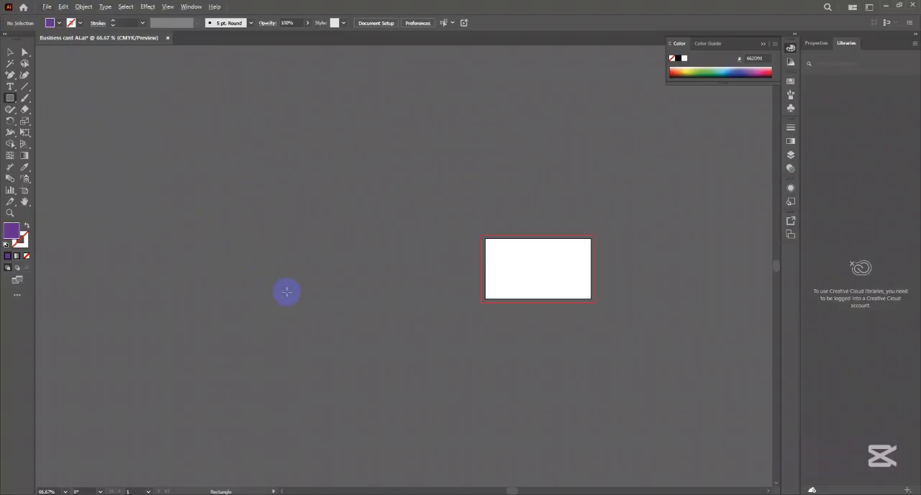
{"action": "scroll", "coordinate": [286, 291], "scroll_direction": "up", "scroll_amount": 1}
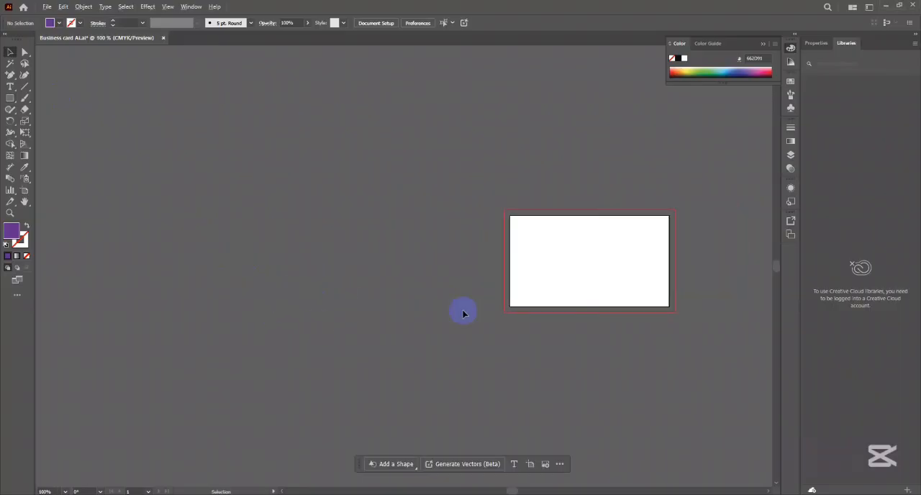
{"action": "scroll", "coordinate": [458, 289], "scroll_direction": "up", "scroll_amount": 2}
{"action": "left_click_drag", "start_coordinate": [459, 289], "coordinate": [425, 286]}
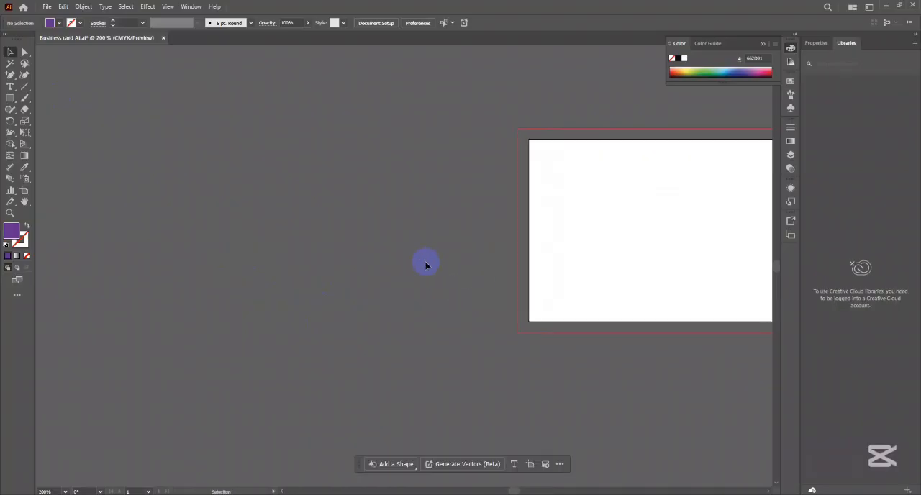
{"action": "scroll", "coordinate": [391, 241], "scroll_direction": "down", "scroll_amount": 2}
{"action": "left_click", "coordinate": [10, 98]}
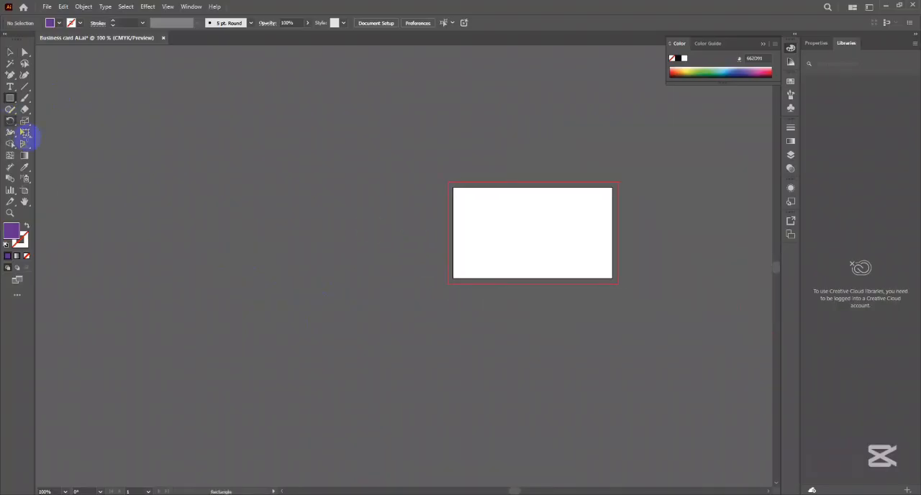
{"action": "left_click_drag", "start_coordinate": [288, 200], "coordinate": [375, 286]}
{"action": "left_click", "coordinate": [10, 52]}
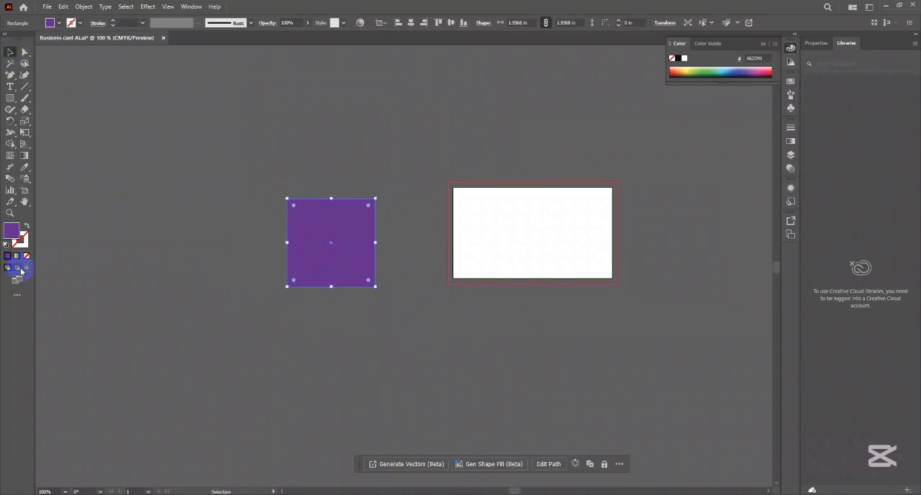
- Set the square's fill color to light orange-brown (D1A36B)
{"action": "double_click", "coordinate": [11, 231]}
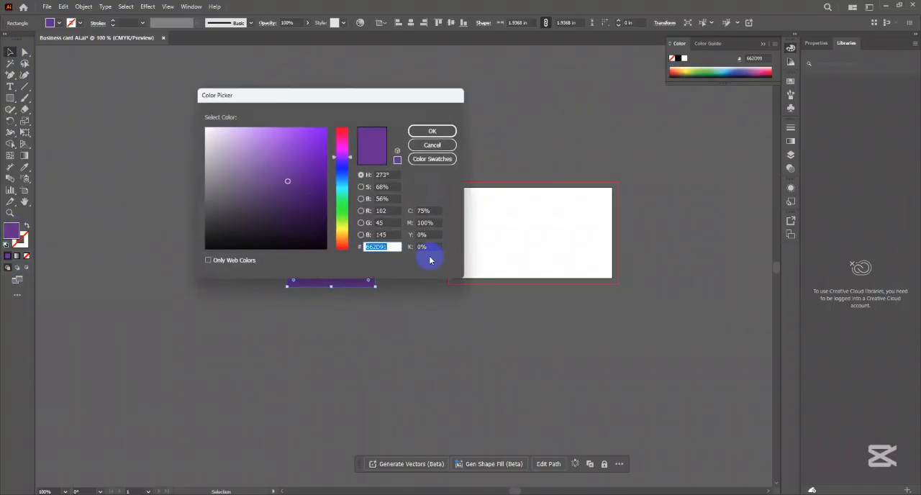
{"action": "left_click_drag", "start_coordinate": [340, 169], "coordinate": [341, 235]}
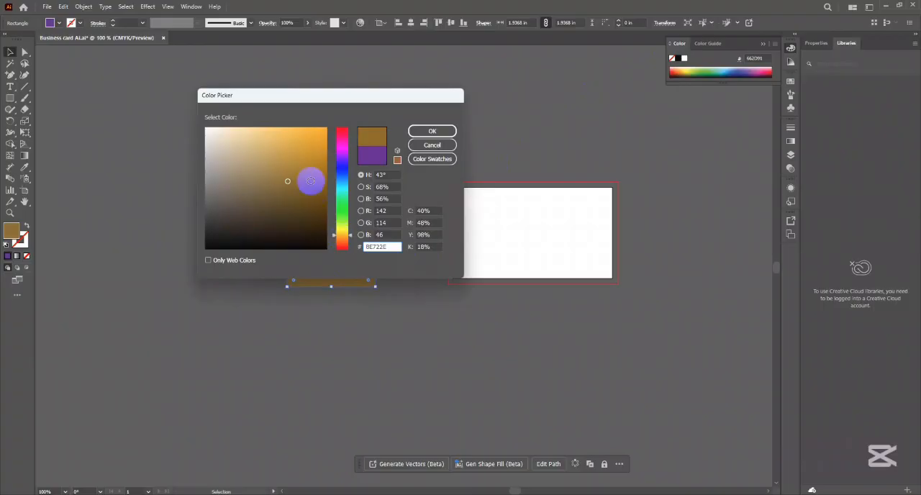
{"action": "left_click_drag", "start_coordinate": [310, 180], "coordinate": [339, 129]}
{"action": "left_click_drag", "start_coordinate": [342, 232], "coordinate": [341, 237]}
{"action": "left_click_drag", "start_coordinate": [284, 173], "coordinate": [265, 149]}
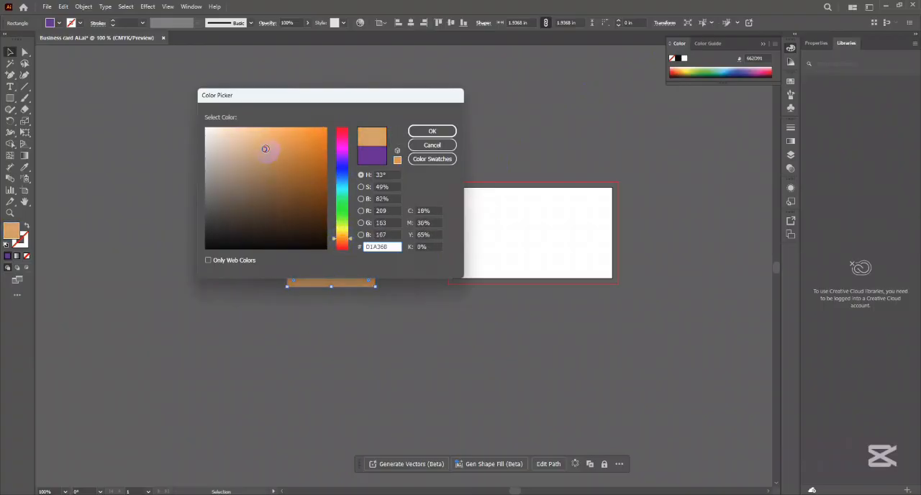
{"action": "left_click", "coordinate": [432, 131]}
{"action": "left_click", "coordinate": [451, 137]}
- Give the square a 2 pt stroke
{"action": "left_click_drag", "start_coordinate": [339, 242], "coordinate": [370, 210]}
{"action": "key", "text": "ctrl+shift+a"}
{"action": "scroll", "coordinate": [248, 218], "scroll_direction": "up", "scroll_amount": 3}
{"action": "left_click", "coordinate": [369, 209]}
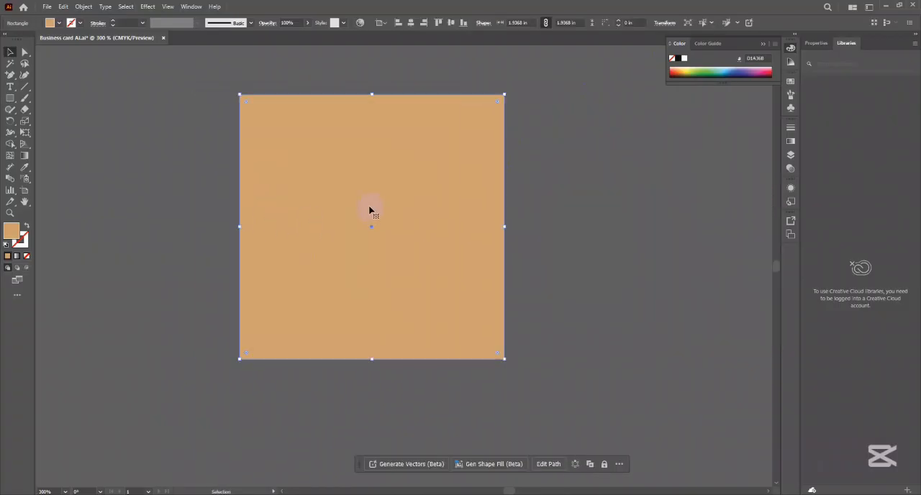
{"action": "left_click", "coordinate": [113, 22]}
{"action": "left_click", "coordinate": [114, 21]}
{"action": "left_click", "coordinate": [114, 22]}
{"action": "left_click", "coordinate": [114, 21]}
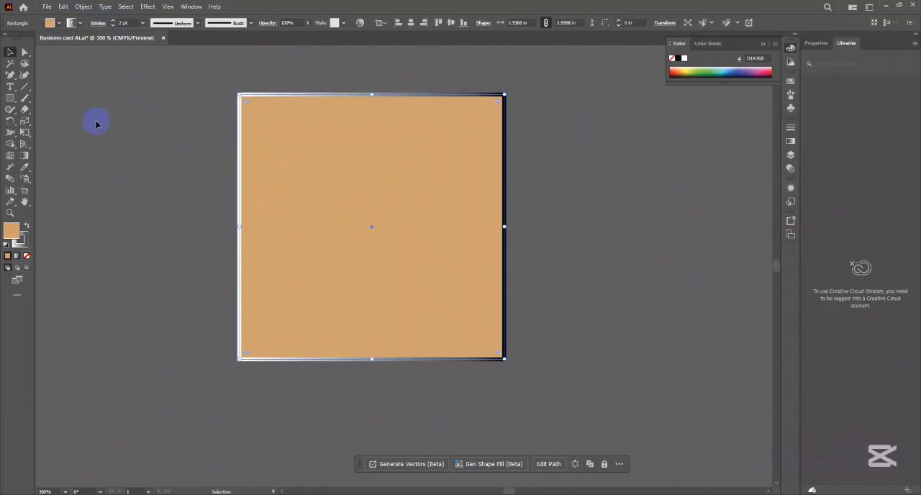
- Set the square's stroke color to black (000000)
{"action": "left_click", "coordinate": [26, 243]}
{"action": "left_click", "coordinate": [26, 255]}
{"action": "double_click", "coordinate": [10, 230]}
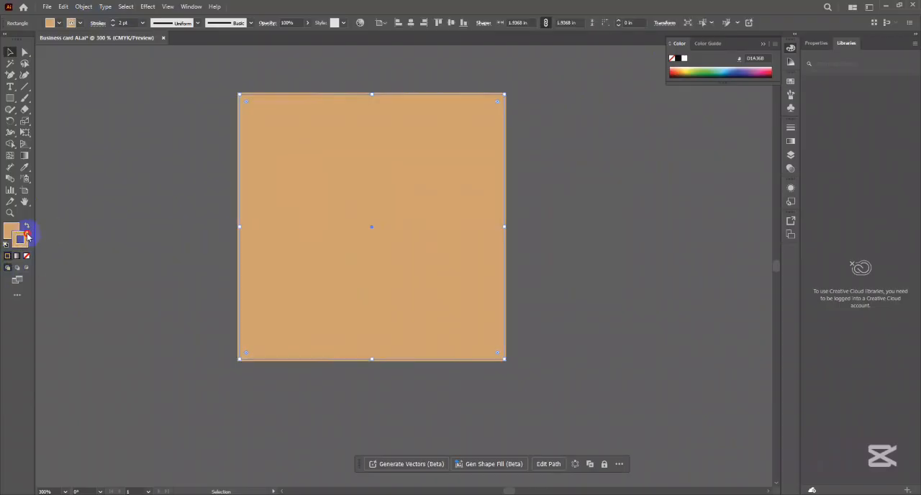
{"action": "left_click_drag", "start_coordinate": [274, 156], "coordinate": [206, 122]}
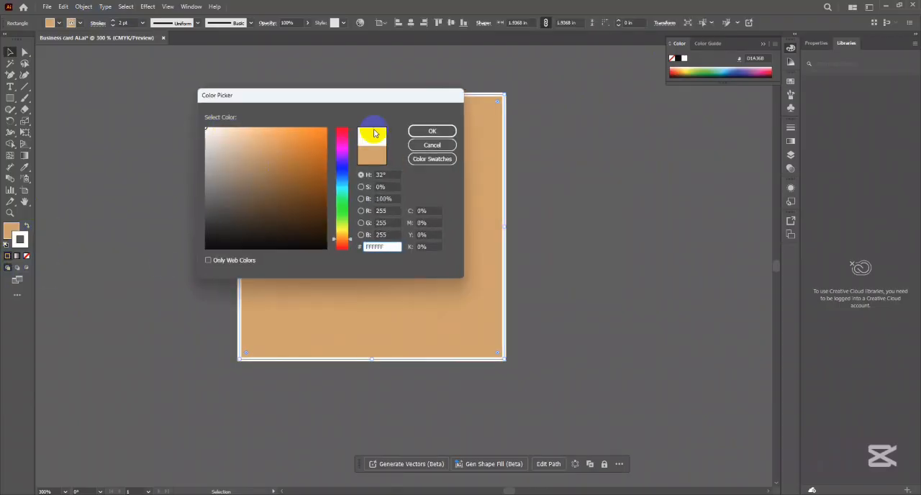
{"action": "left_click_drag", "start_coordinate": [246, 218], "coordinate": [242, 261]}
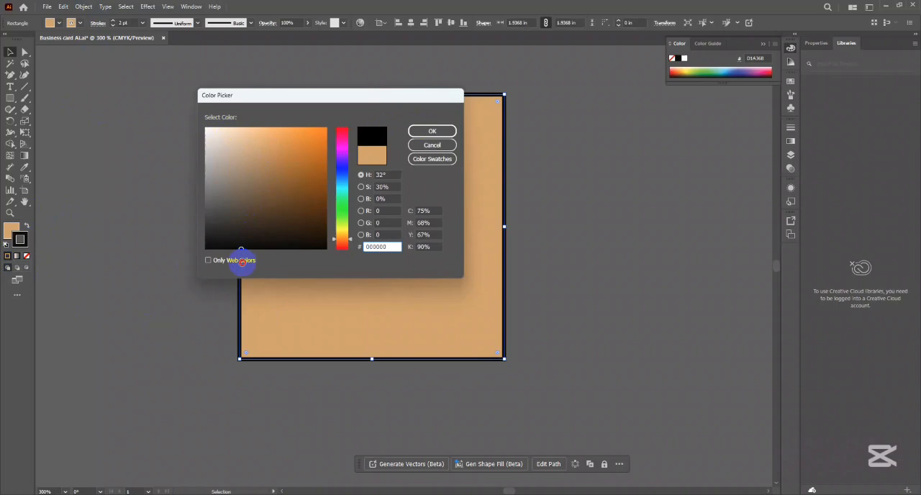
{"action": "left_click", "coordinate": [427, 131]}
{"action": "left_click", "coordinate": [636, 210]}
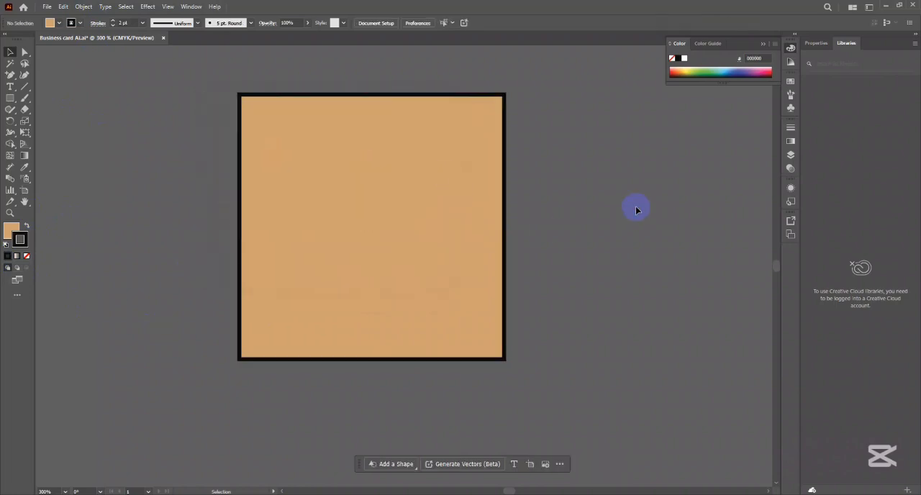
- Duplicate the square horizontally about 1.94 in to the right so the copy sits edge to edge with the original
{"action": "left_click", "coordinate": [401, 233]}
{"action": "left_click_drag", "start_coordinate": [475, 242], "coordinate": [404, 237]}
{"action": "scroll", "coordinate": [357, 249], "scroll_direction": "down", "scroll_amount": 2}
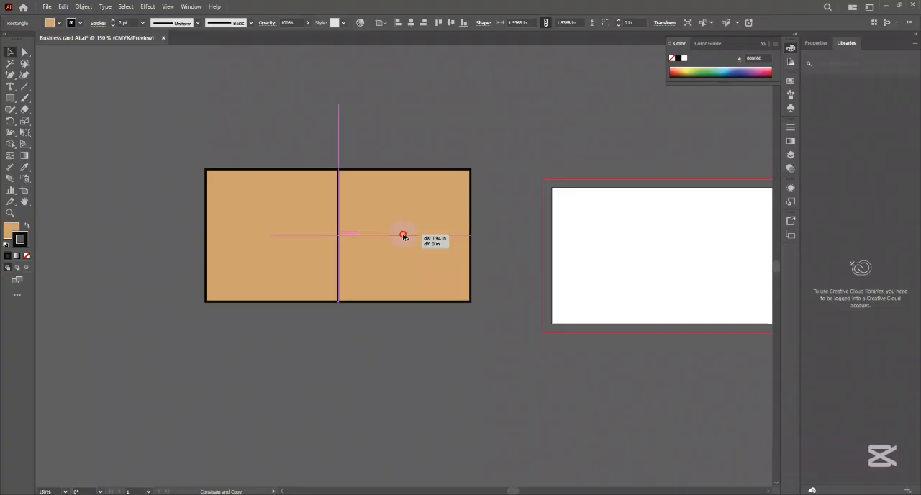
{"action": "left_click_drag", "start_coordinate": [403, 236], "coordinate": [404, 237]}
- Duplicate the left square straight up so the copy sits edge to edge on top of it
{"action": "left_click_drag", "start_coordinate": [394, 272], "coordinate": [409, 233]}
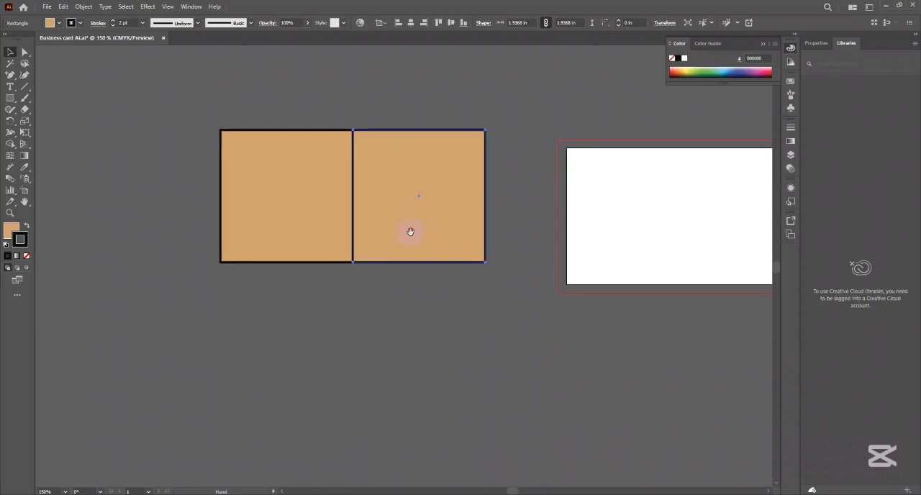
{"action": "left_click_drag", "start_coordinate": [407, 202], "coordinate": [412, 285]}
{"action": "left_click", "coordinate": [301, 289]}
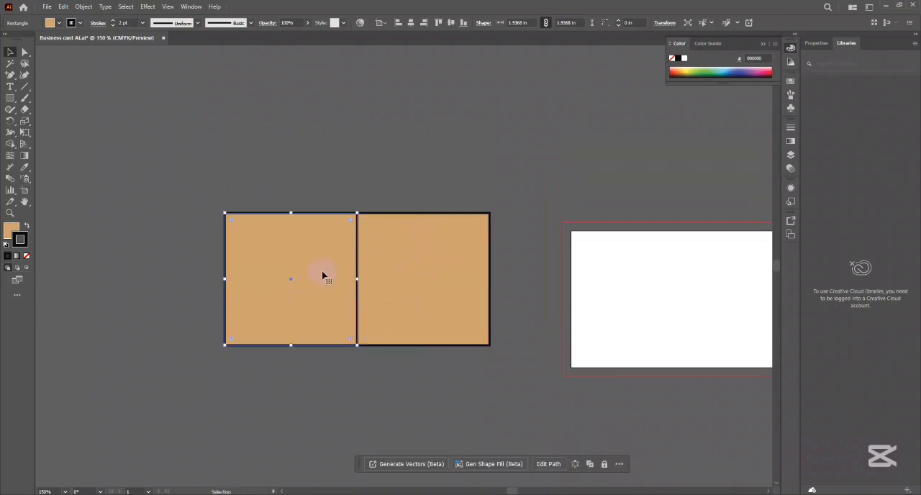
{"action": "left_click_drag", "start_coordinate": [320, 290], "coordinate": [324, 157]}
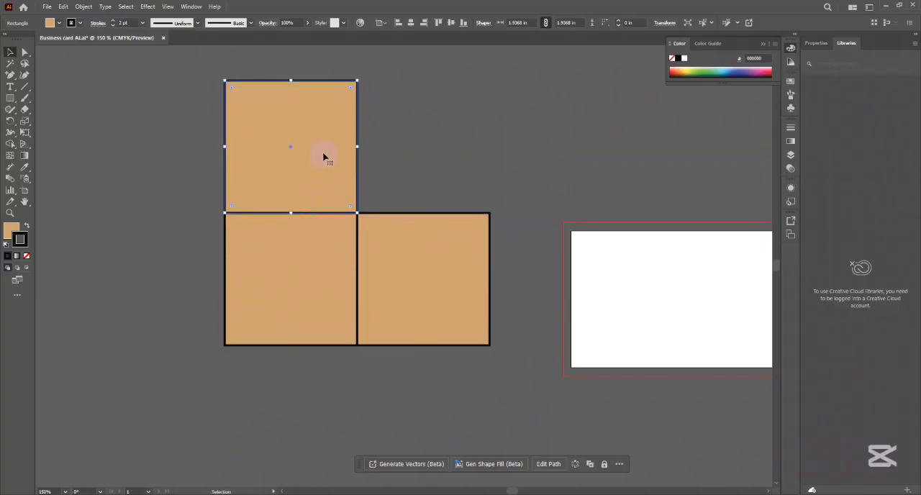
- Select the upper square's two top anchor points with the Direct Selection tool, followed by only its top-left anchor point
{"action": "left_click_drag", "start_coordinate": [403, 167], "coordinate": [367, 185]}
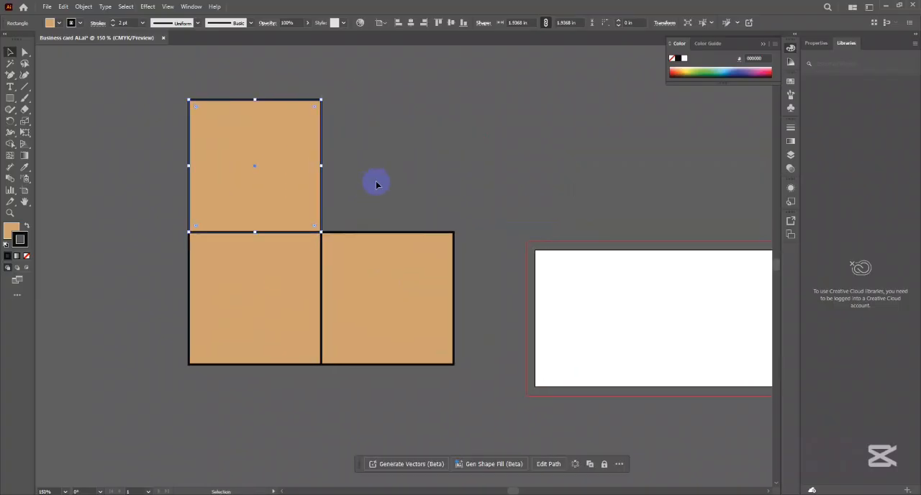
{"action": "left_click", "coordinate": [25, 53]}
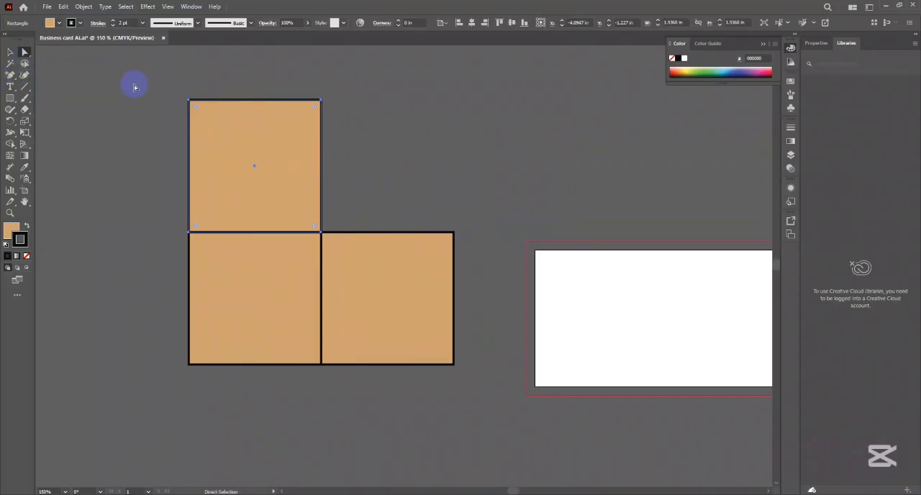
{"action": "left_click_drag", "start_coordinate": [151, 80], "coordinate": [387, 118]}
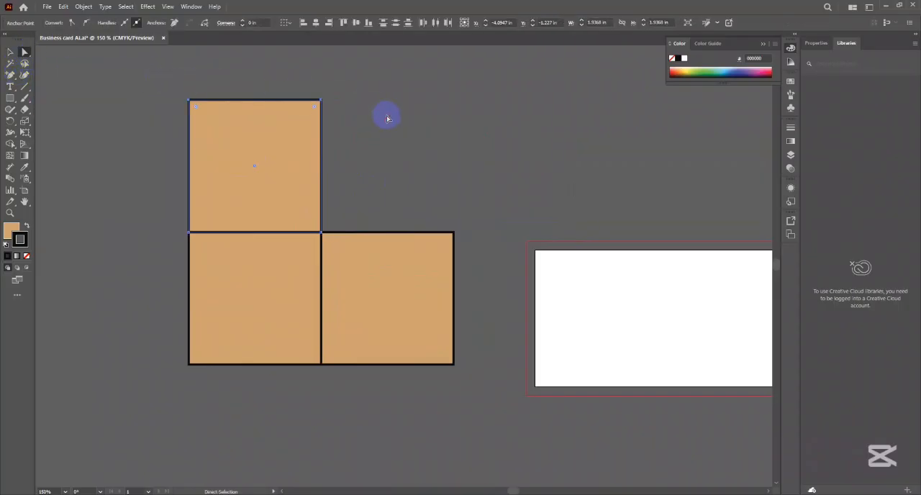
{"action": "left_click_drag", "start_coordinate": [140, 72], "coordinate": [345, 121]}
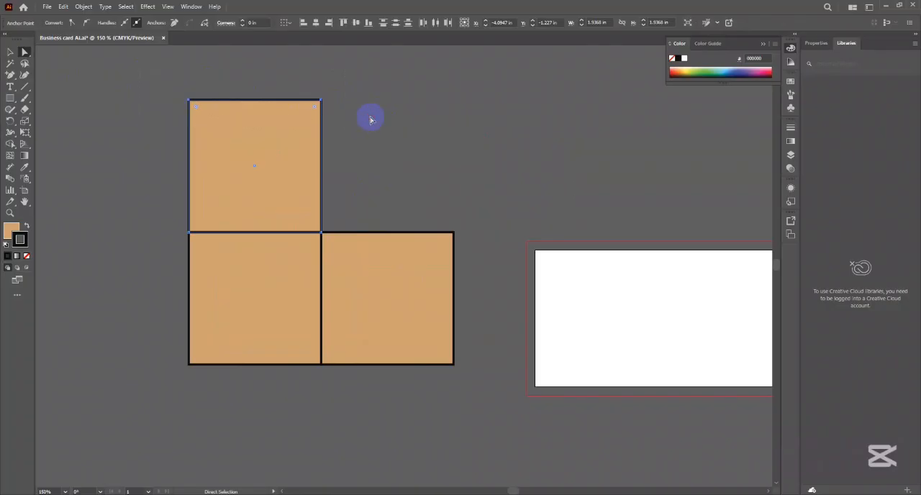
{"action": "mouse_move", "coordinate": [102, 79]}
{"action": "left_mouse_down"}
{"action": "mouse_move", "coordinate": [238, 125]}
{"action": "mouse_move", "coordinate": [196, 96]}
{"action": "mouse_move", "coordinate": [189, 104]}
{"action": "left_mouse_up"}
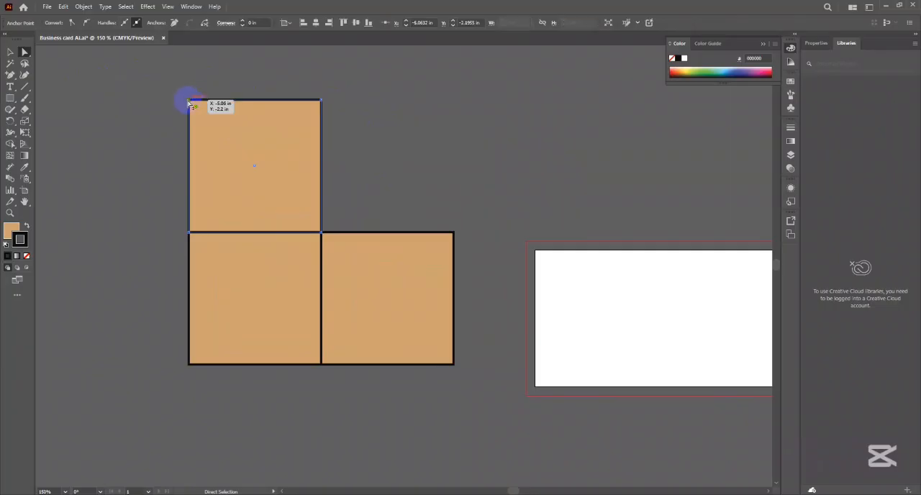
- Slant the upper square into the cube's top face by moving its top edge down and to the right, making it about 3.09 in wide and 0.69 in tall
{"action": "left_click", "coordinate": [322, 105]}
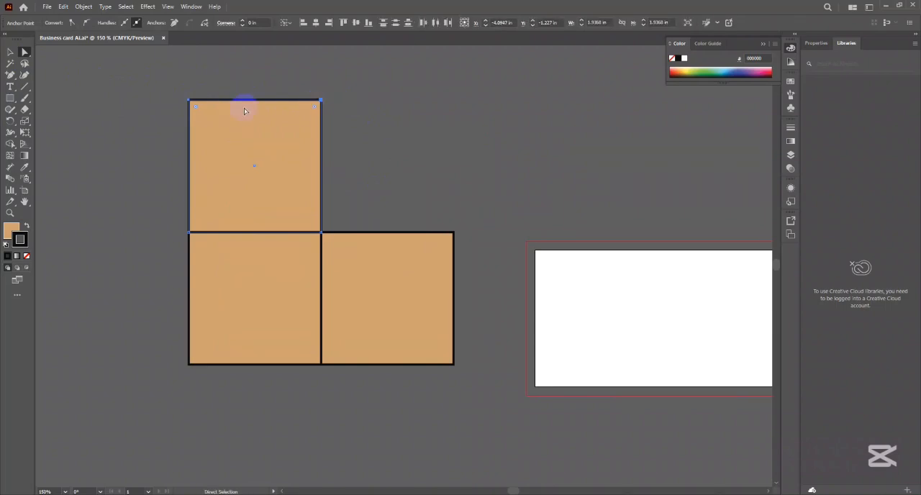
{"action": "left_click", "coordinate": [144, 90]}
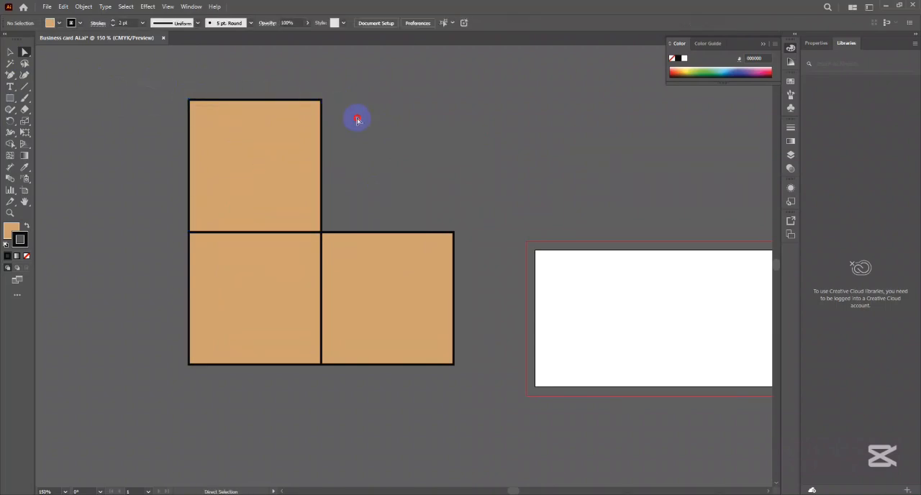
{"action": "left_click_drag", "start_coordinate": [144, 90], "coordinate": [357, 120]}
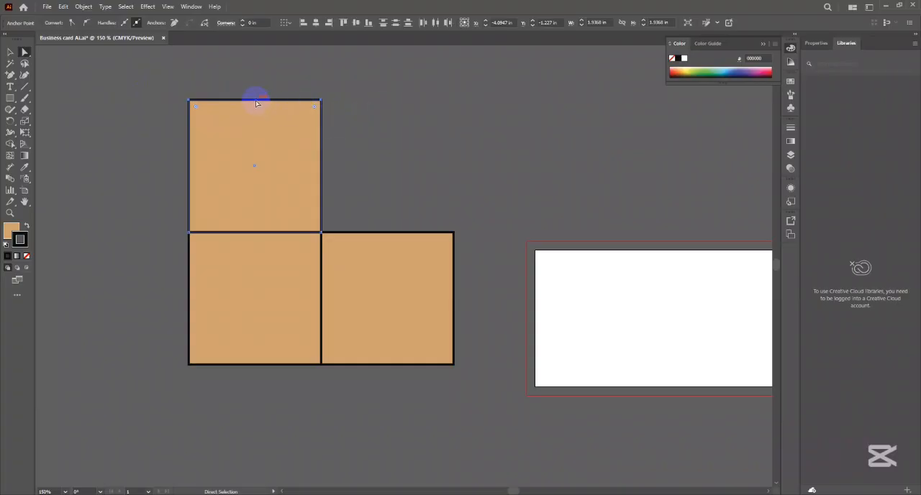
{"action": "left_click_drag", "start_coordinate": [256, 102], "coordinate": [328, 180]}
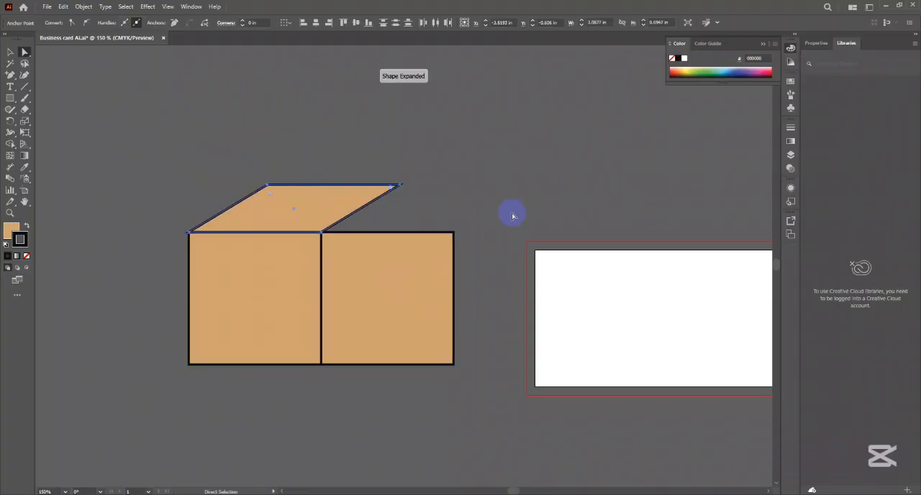
- Try to slant the right square into a side face by moving its outer edge to the top face's corner, and undo it
{"action": "left_click", "coordinate": [427, 405]}
{"action": "left_click", "coordinate": [454, 297]}
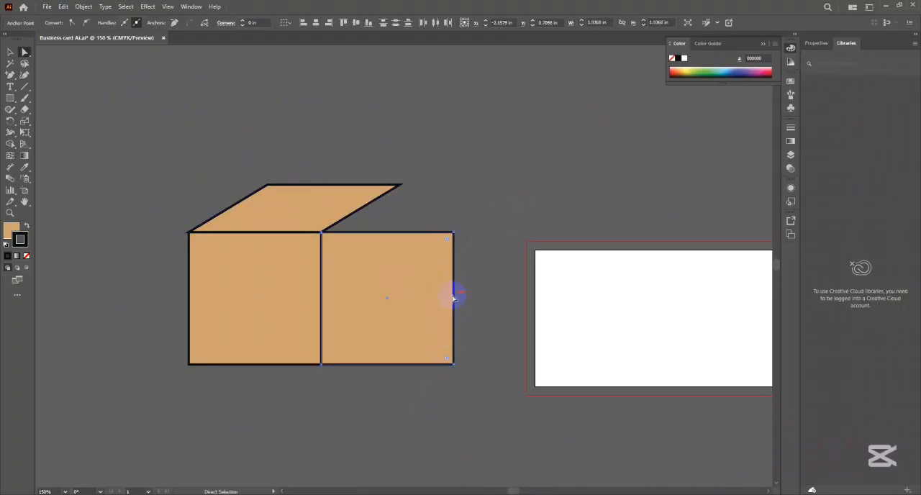
{"action": "left_click_drag", "start_coordinate": [456, 295], "coordinate": [401, 248]}
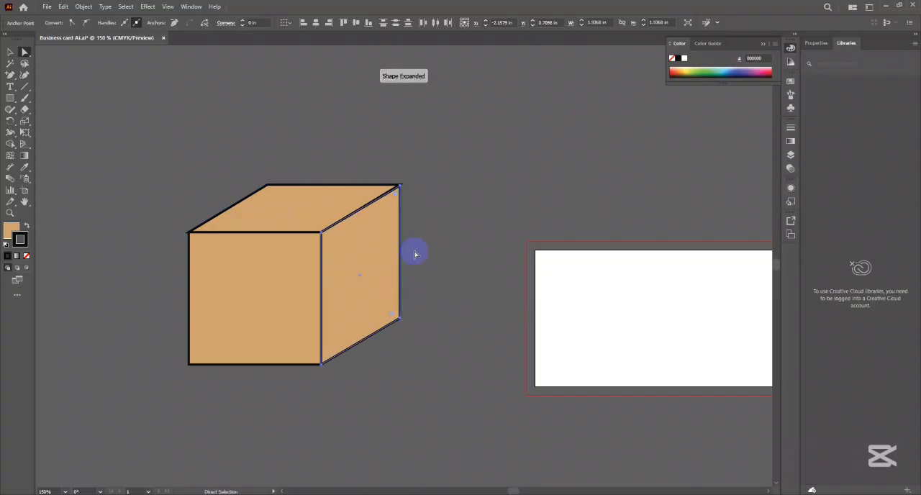
{"action": "scroll", "coordinate": [431, 213], "scroll_direction": "up", "scroll_amount": 6}
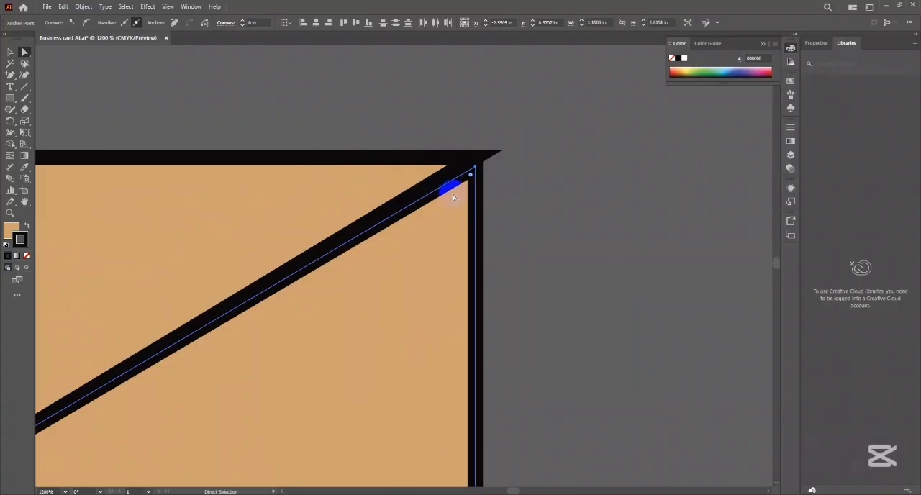
{"action": "scroll", "coordinate": [469, 190], "scroll_direction": "down", "scroll_amount": 3}
{"action": "key", "text": "ctrl+z"}
{"action": "scroll", "coordinate": [539, 264], "scroll_direction": "down", "scroll_amount": 2}
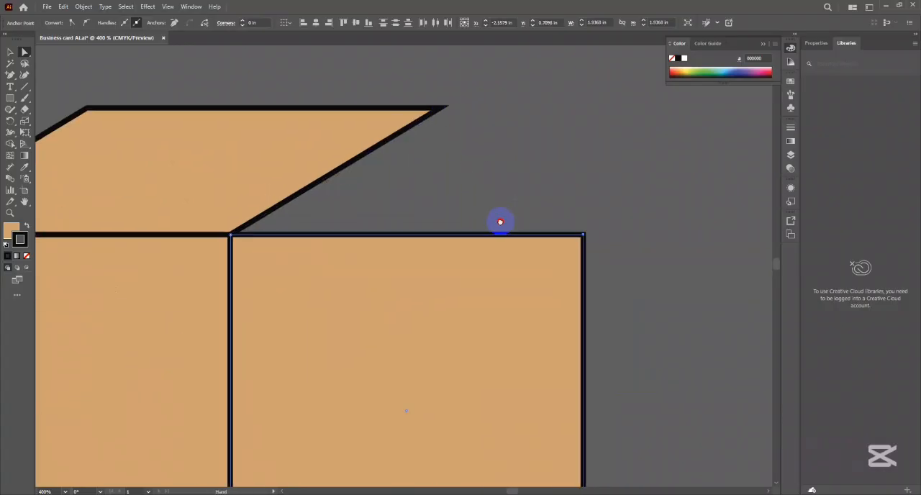
- Slant the right square into the cube's side face, about 1.15 in wide and 2.63 in tall, snapping its outer edge to the top face's corner
{"action": "scroll", "coordinate": [538, 345], "scroll_direction": "up", "scroll_amount": 1}
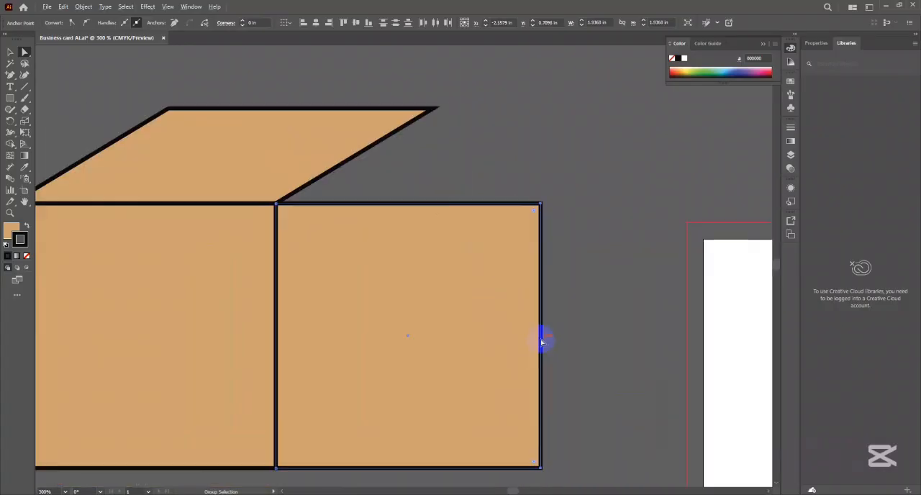
{"action": "scroll", "coordinate": [554, 331], "scroll_direction": "left", "scroll_amount": 2}
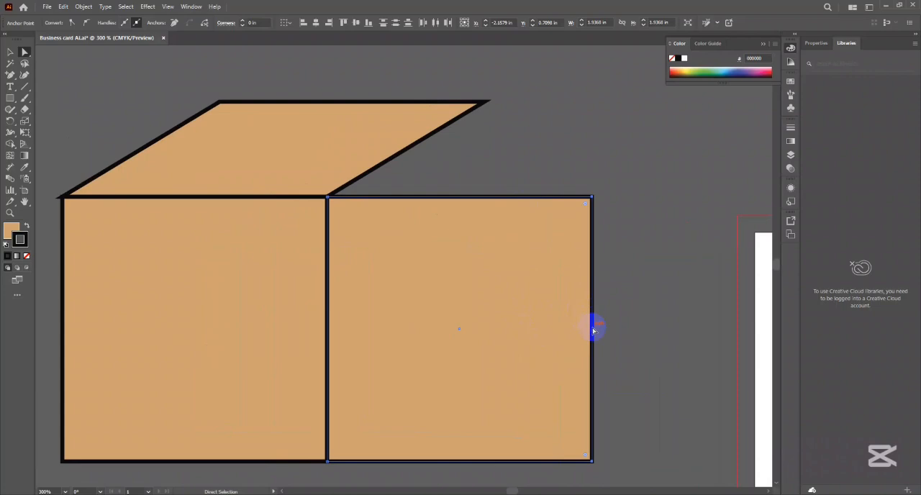
{"action": "left_click_drag", "start_coordinate": [595, 329], "coordinate": [486, 234]}
{"action": "left_click", "coordinate": [9, 52]}
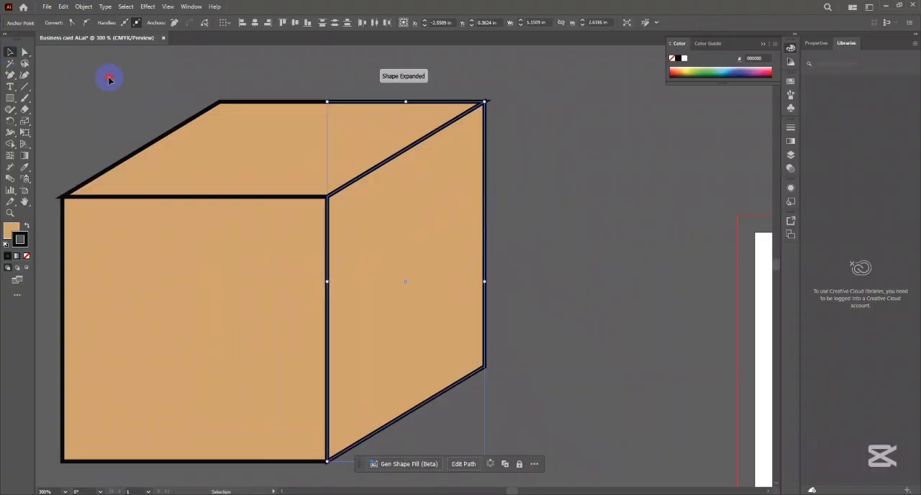
{"action": "left_click", "coordinate": [111, 79]}
{"action": "scroll", "coordinate": [419, 123], "scroll_direction": "up", "scroll_amount": 1}
{"action": "left_click_drag", "start_coordinate": [423, 122], "coordinate": [447, 133]}
{"action": "scroll", "coordinate": [414, 134], "scroll_direction": "down", "scroll_amount": 4}
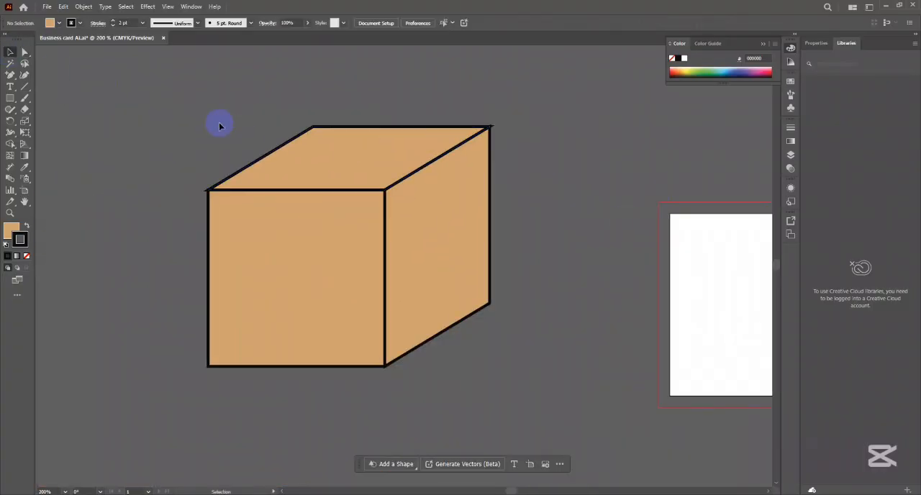
- Try removing the stroke from the top and side faces, and undo the removal
{"action": "scroll", "coordinate": [452, 93], "scroll_direction": "up", "scroll_amount": 8}
{"action": "scroll", "coordinate": [465, 221], "scroll_direction": "up", "scroll_amount": 5}
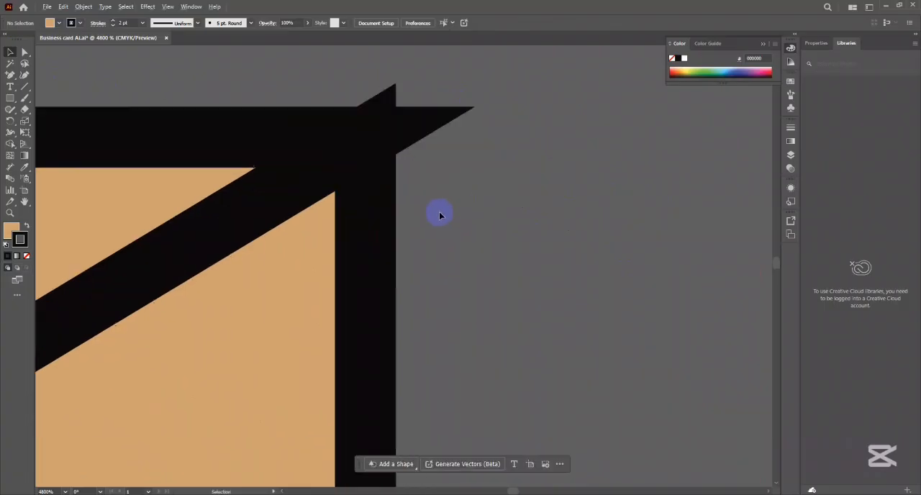
{"action": "left_click", "coordinate": [317, 180]}
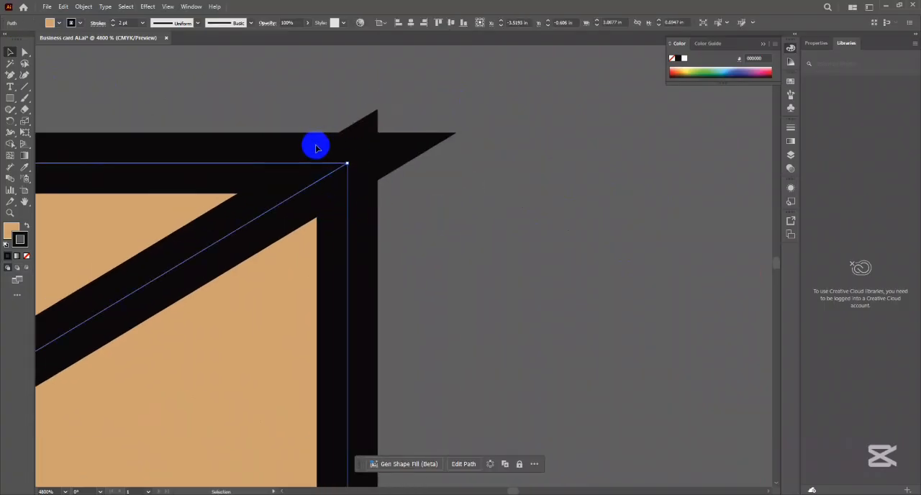
{"action": "left_click", "coordinate": [383, 278]}
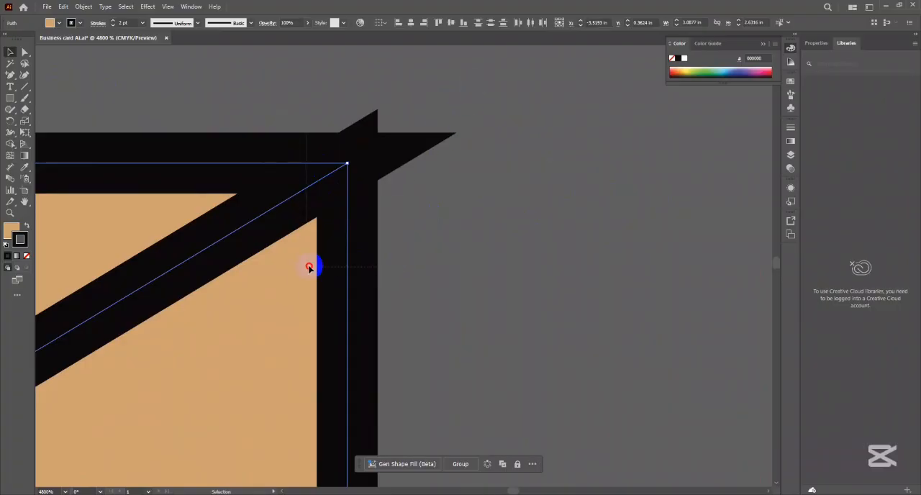
{"action": "left_click", "coordinate": [27, 256]}
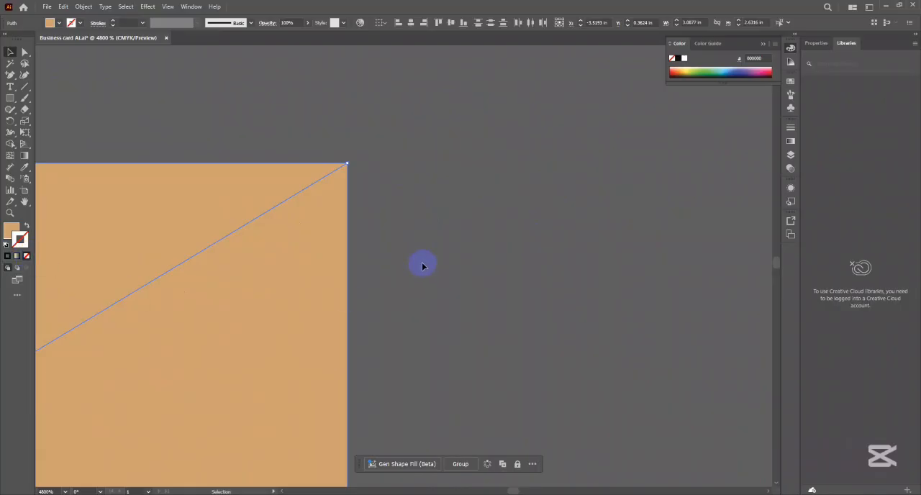
{"action": "key", "text": "ctrl+z"}
{"action": "left_click", "coordinate": [467, 236]}
{"action": "scroll", "coordinate": [464, 232], "scroll_direction": "down", "scroll_amount": 5}
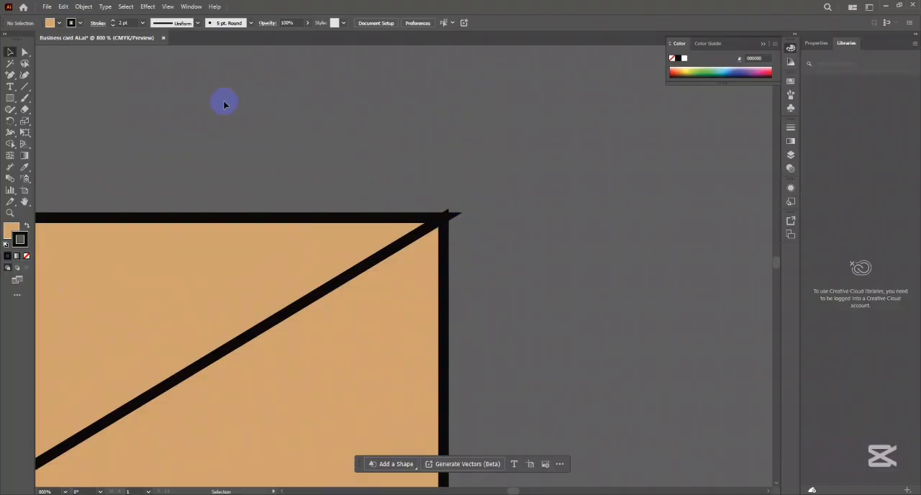
- Select all three cube faces and set their stroke to a round cap and a round corner join
{"action": "key", "text": "ctrl+a"}
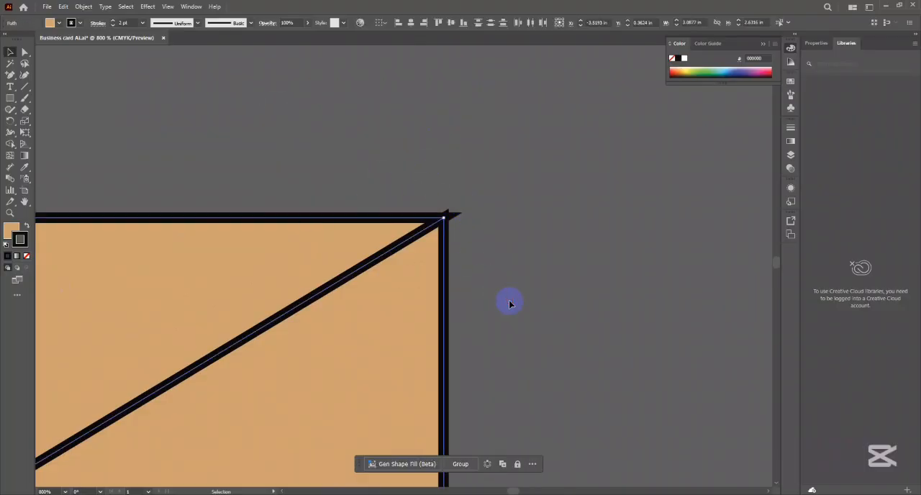
{"action": "scroll", "coordinate": [471, 216], "scroll_direction": "down", "scroll_amount": 2}
{"action": "key", "text": "super"}
{"action": "left_click", "coordinate": [601, 105]}
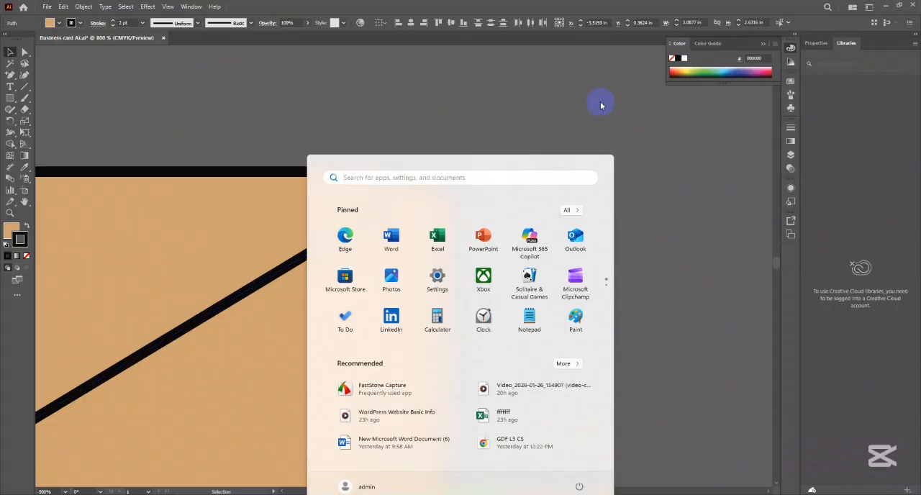
{"action": "scroll", "coordinate": [516, 177], "scroll_direction": "down", "scroll_amount": 5}
{"action": "left_click_drag", "start_coordinate": [360, 143], "coordinate": [590, 377]}
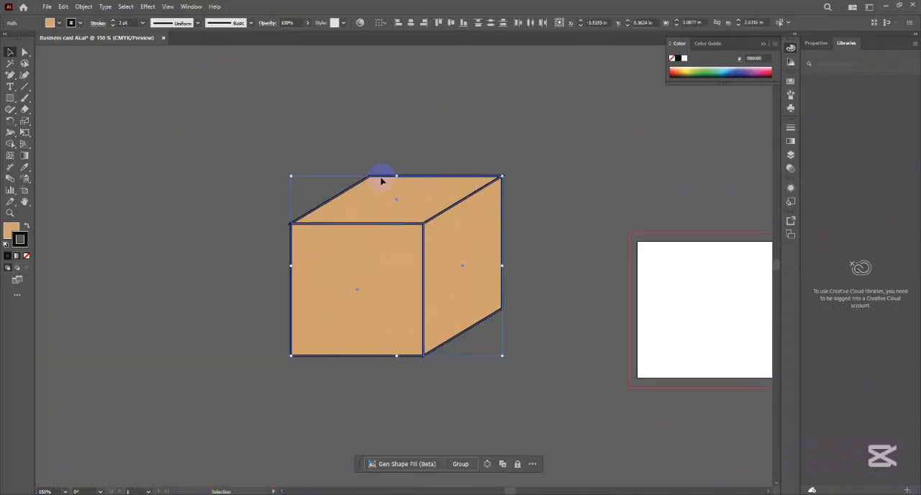
{"action": "scroll", "coordinate": [251, 137], "scroll_direction": "up", "scroll_amount": 4}
{"action": "left_click_drag", "start_coordinate": [462, 214], "coordinate": [7, 72]}
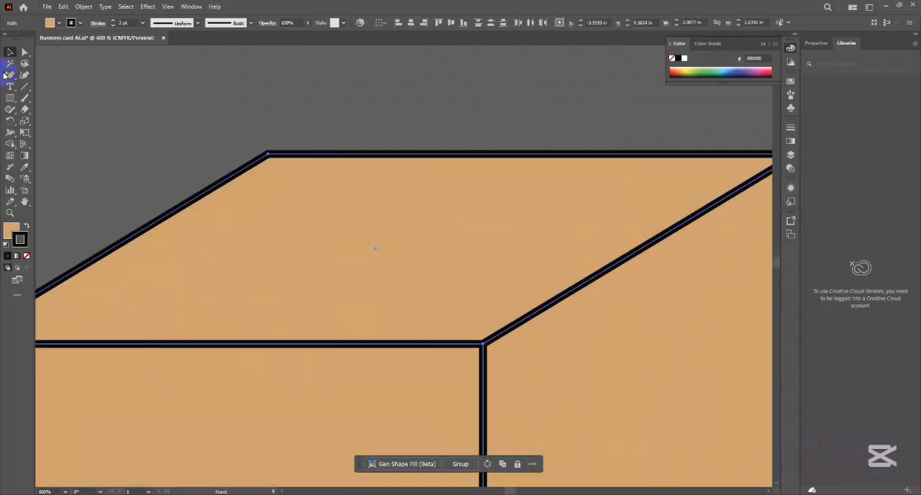
{"action": "left_click_drag", "start_coordinate": [369, 236], "coordinate": [107, 237]}
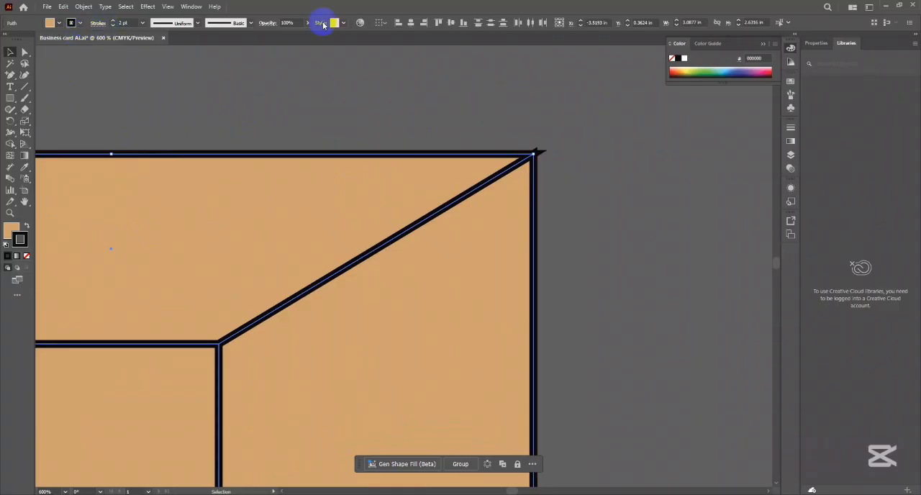
{"action": "left_click", "coordinate": [98, 24]}
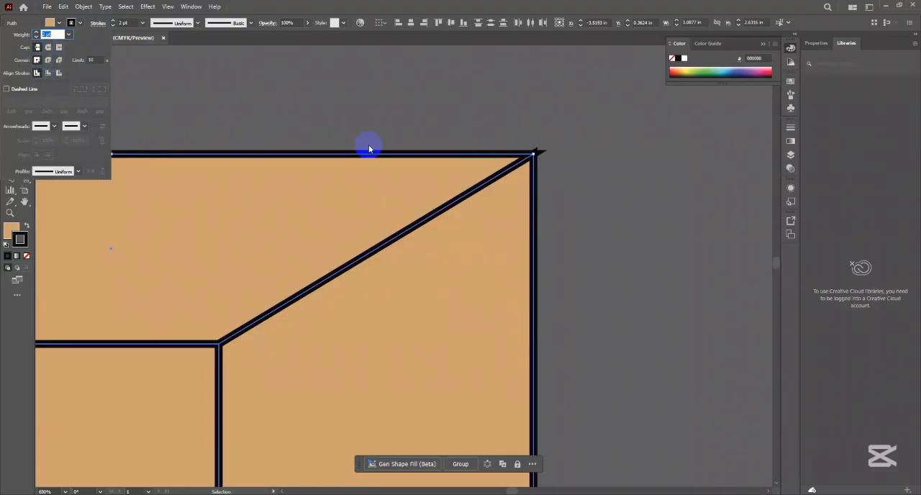
{"action": "left_click", "coordinate": [49, 49]}
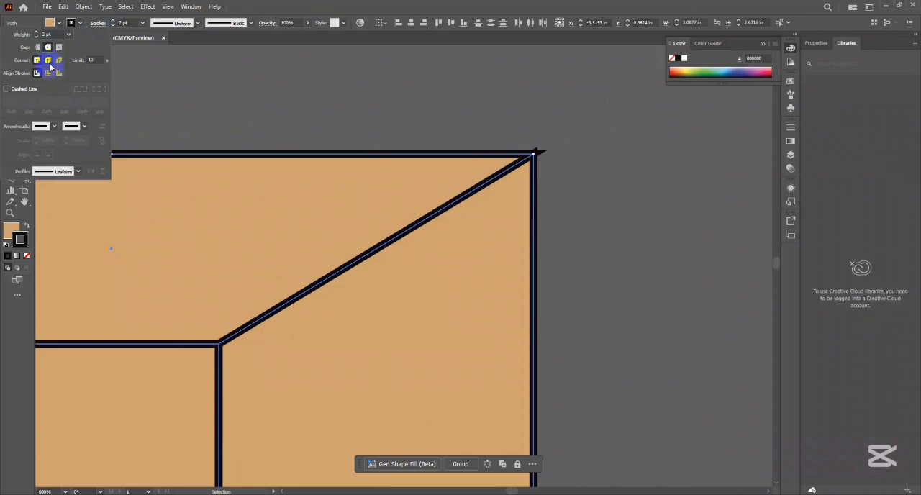
{"action": "left_click", "coordinate": [48, 61]}
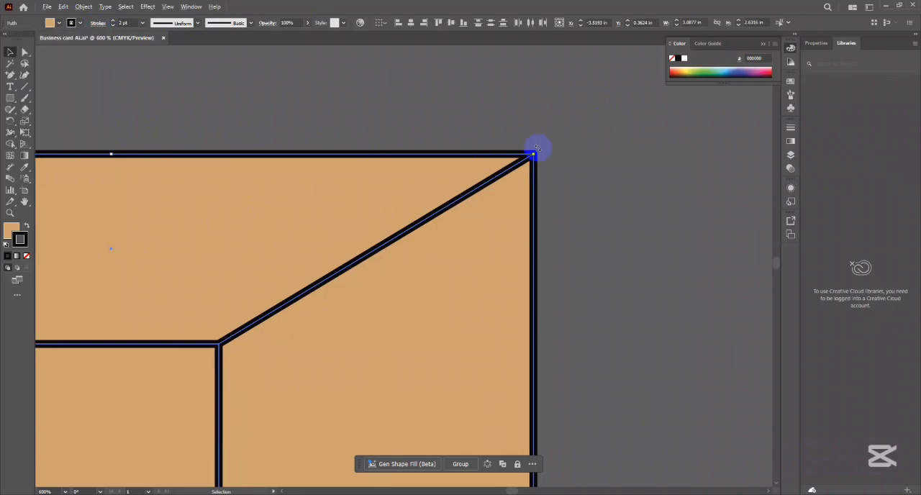
{"action": "scroll", "coordinate": [535, 153], "scroll_direction": "up", "scroll_amount": 7}
{"action": "scroll", "coordinate": [592, 166], "scroll_direction": "down", "scroll_amount": 5}
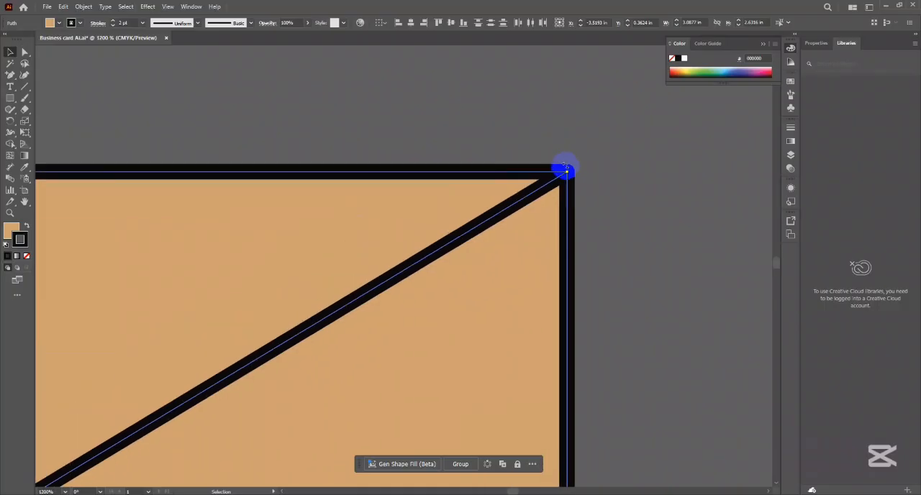
- Set the cube faces' stroke back to a miter join and align the stroke to the inside
{"action": "left_click", "coordinate": [566, 169]}
{"action": "left_click", "coordinate": [99, 24]}
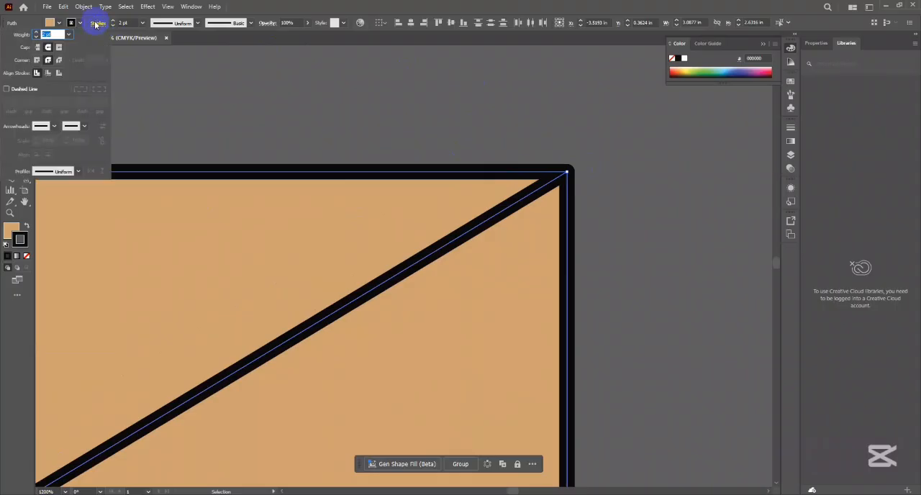
{"action": "left_click", "coordinate": [36, 60]}
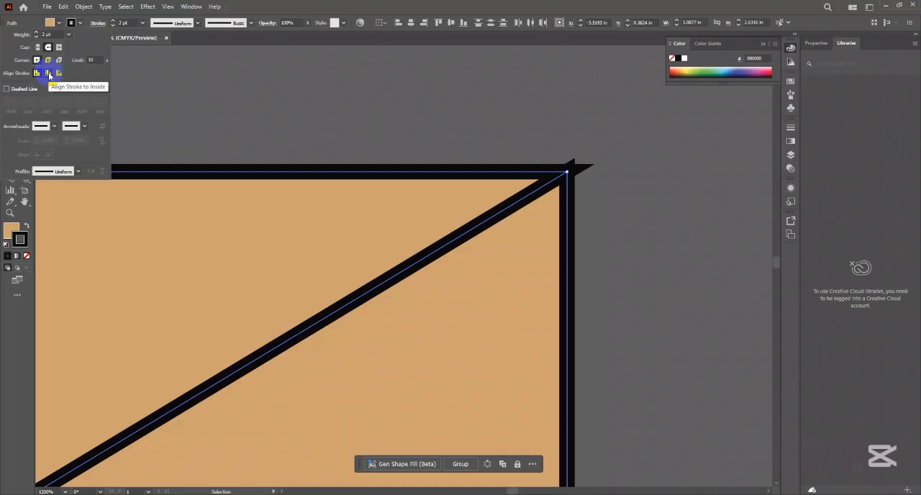
{"action": "left_click", "coordinate": [49, 73]}
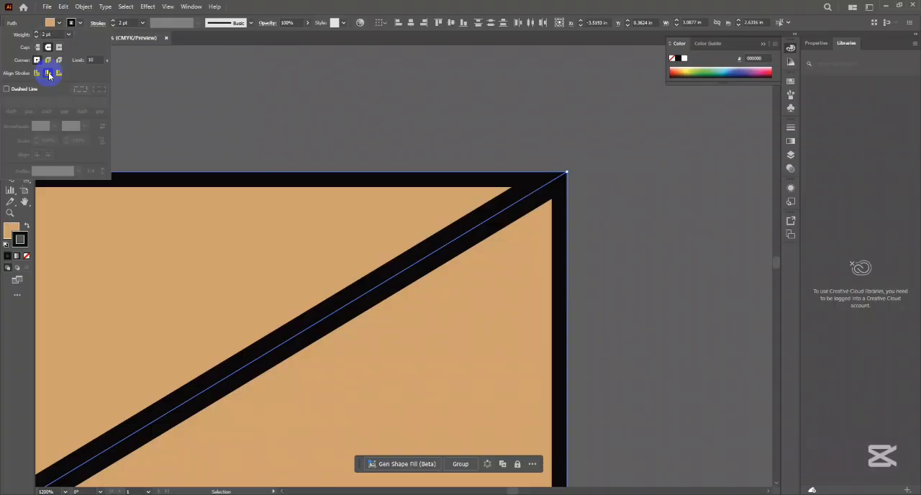
{"action": "left_click", "coordinate": [580, 149]}
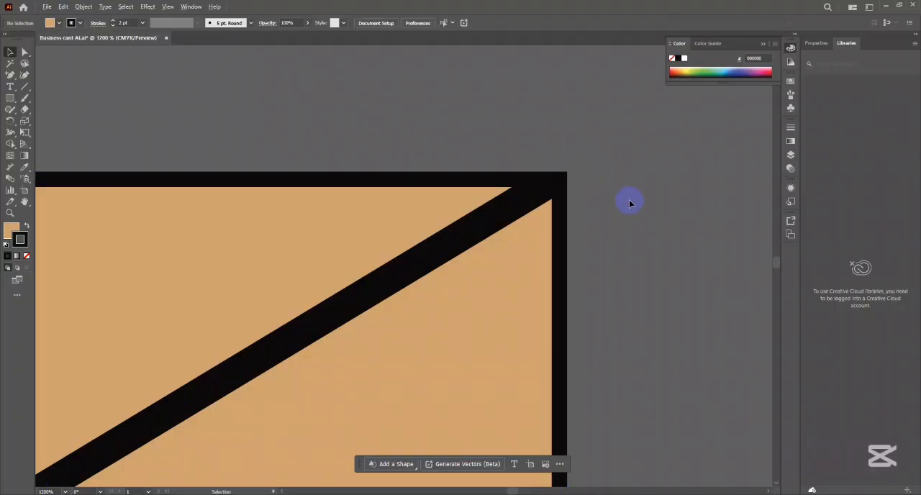
- Examine how the inside-aligned strokes meet along the cube's shared edges, selecting the top face and the side face in turn
{"action": "scroll", "coordinate": [628, 201], "scroll_direction": "up", "scroll_amount": 4}
{"action": "scroll", "coordinate": [628, 201], "scroll_direction": "down", "scroll_amount": 3}
{"action": "scroll", "coordinate": [628, 201], "scroll_direction": "down", "scroll_amount": 6}
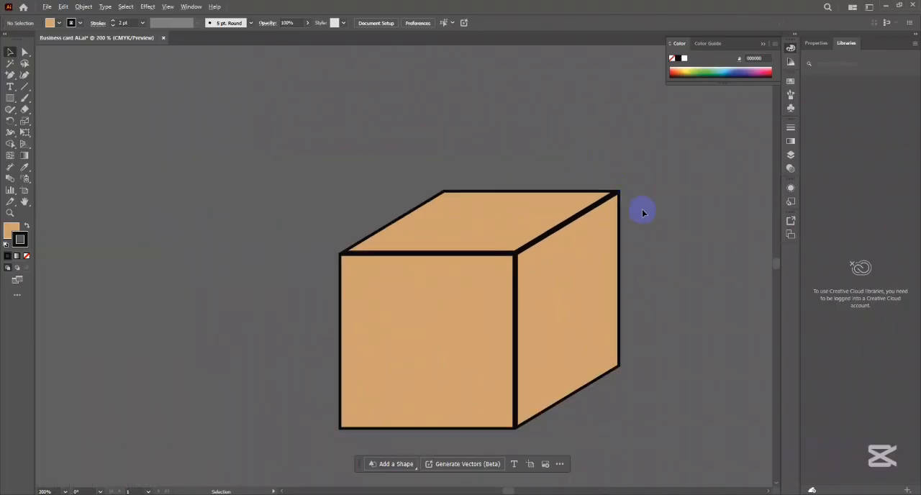
{"action": "scroll", "coordinate": [644, 216], "scroll_direction": "up", "scroll_amount": 1}
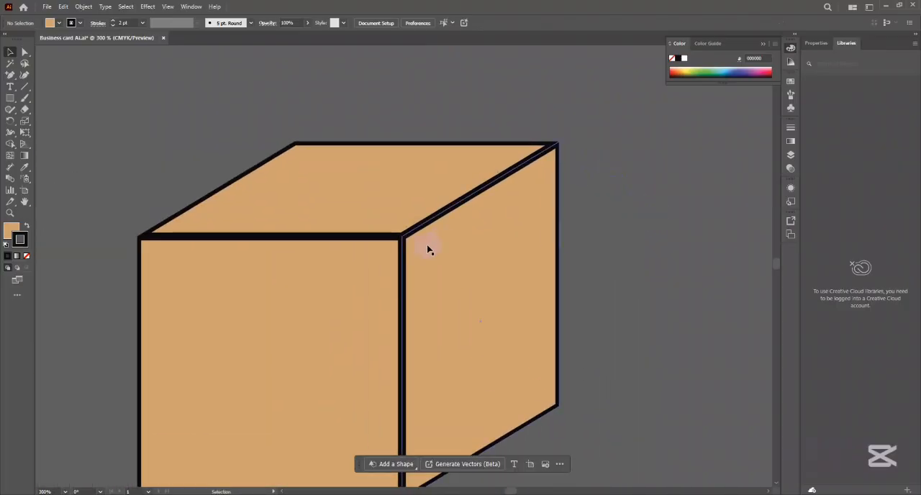
{"action": "left_click", "coordinate": [434, 194]}
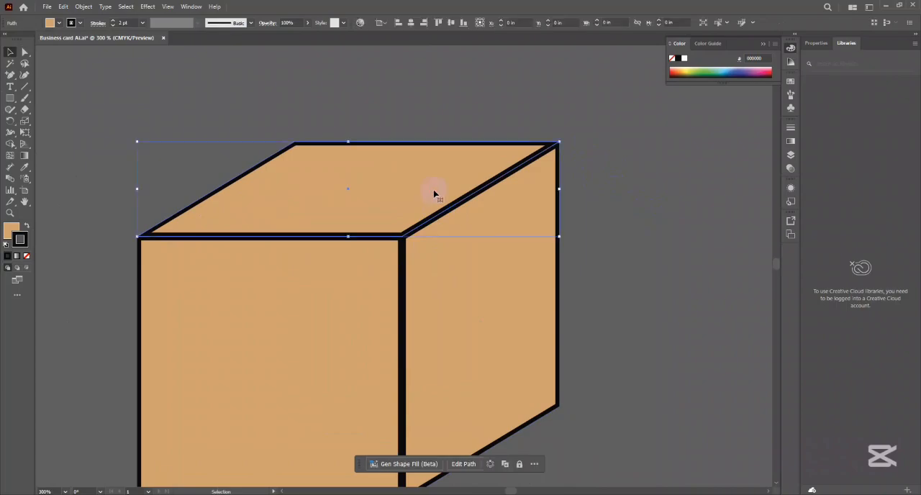
{"action": "left_click", "coordinate": [448, 250]}
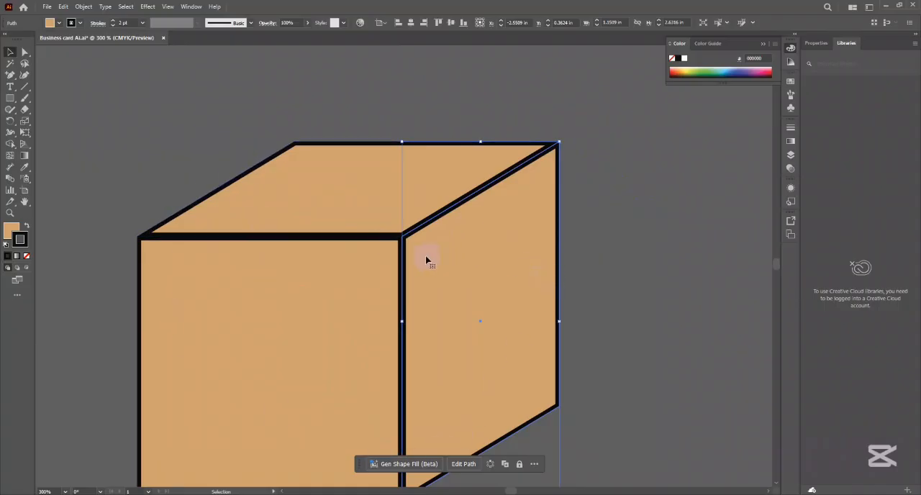
{"action": "left_click", "coordinate": [436, 84]}
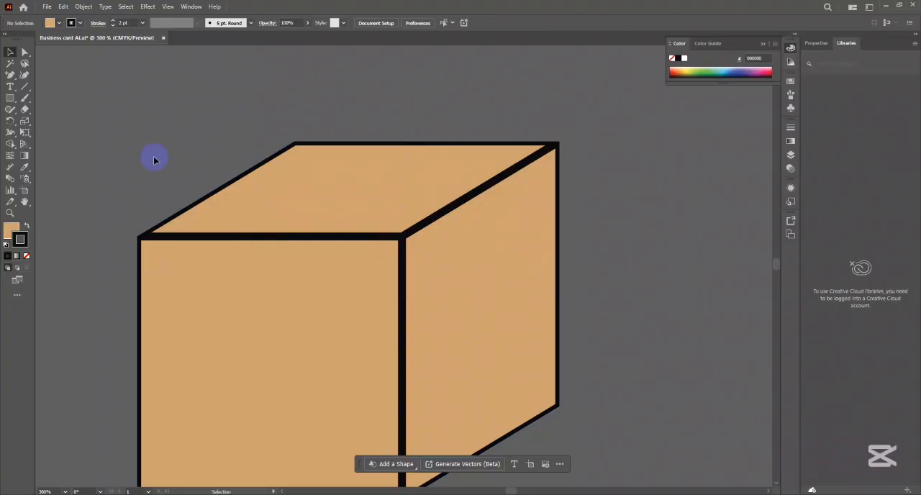
- Examine the cube's inside-aligned strokes at close range with all three faces selected and deselected
{"action": "left_click", "coordinate": [559, 314]}
{"action": "left_click", "coordinate": [604, 259]}
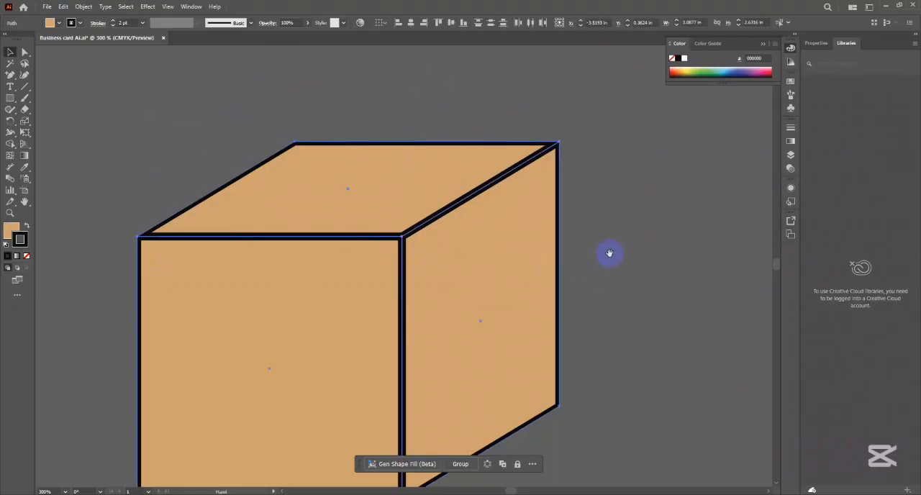
{"action": "left_click_drag", "start_coordinate": [609, 252], "coordinate": [571, 235]}
{"action": "scroll", "coordinate": [618, 211], "scroll_direction": "down", "scroll_amount": 3}
{"action": "left_click_drag", "start_coordinate": [614, 216], "coordinate": [508, 208]}
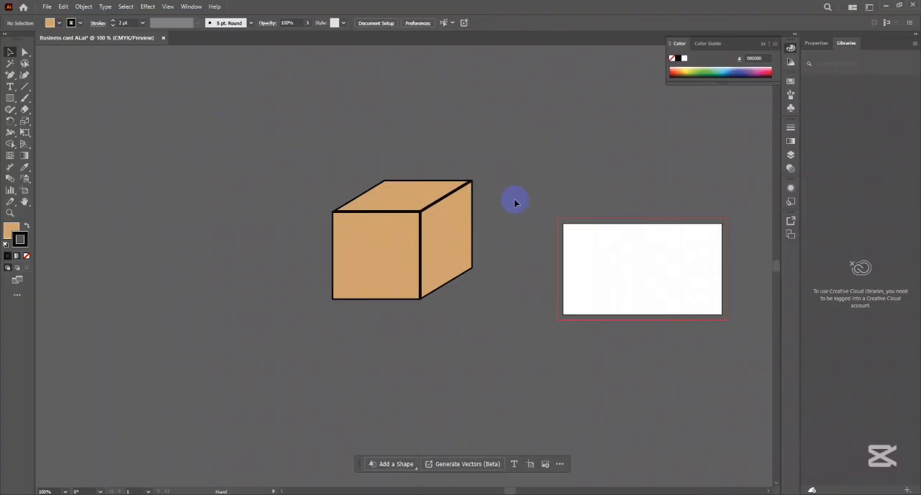
{"action": "scroll", "coordinate": [464, 210], "scroll_direction": "up", "scroll_amount": 1}
{"action": "left_click_drag", "start_coordinate": [341, 175], "coordinate": [437, 219]}
{"action": "scroll", "coordinate": [464, 210], "scroll_direction": "up", "scroll_amount": 2}
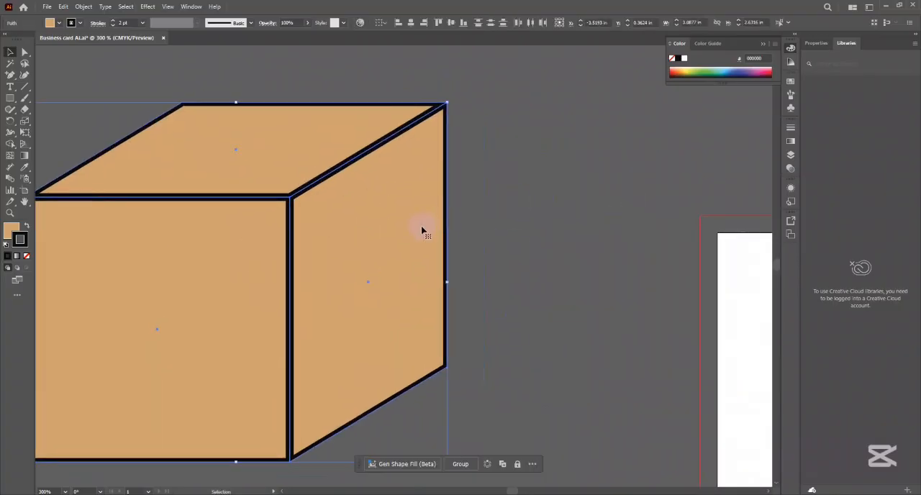
{"action": "scroll", "coordinate": [422, 230], "scroll_direction": "down", "scroll_amount": 2}
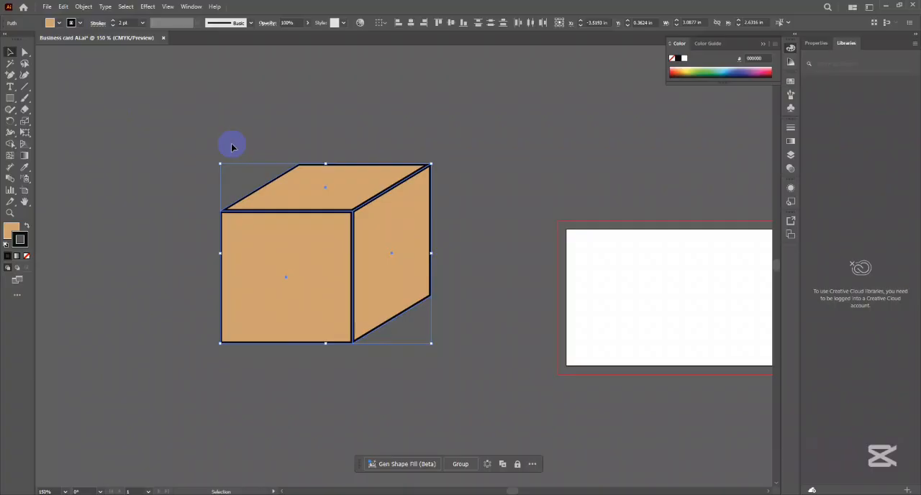
{"action": "left_click", "coordinate": [97, 24]}
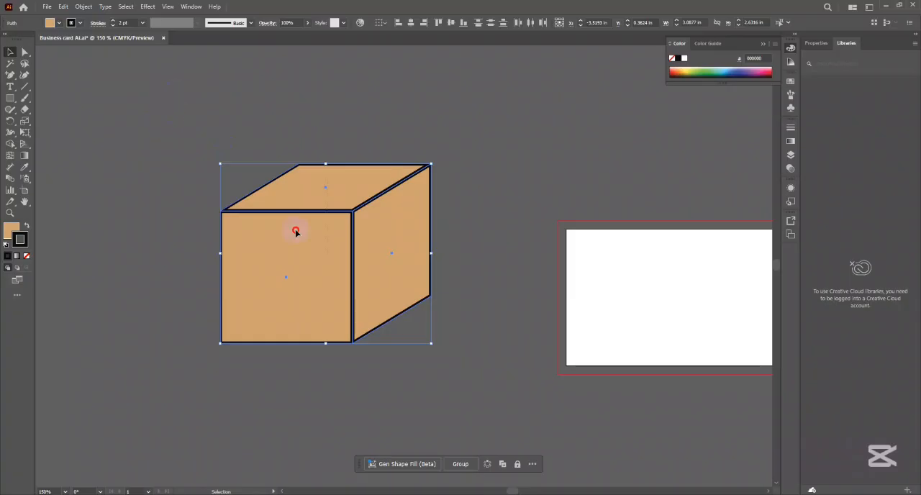
- Select the whole cube and duplicate it horizontally to the right by about 5.04 in
{"action": "left_click_drag", "start_coordinate": [378, 323], "coordinate": [429, 317]}
{"action": "left_click_drag", "start_coordinate": [443, 256], "coordinate": [284, 259]}
{"action": "left_click", "coordinate": [382, 245]}
{"action": "left_click_drag", "start_coordinate": [55, 130], "coordinate": [348, 353]}
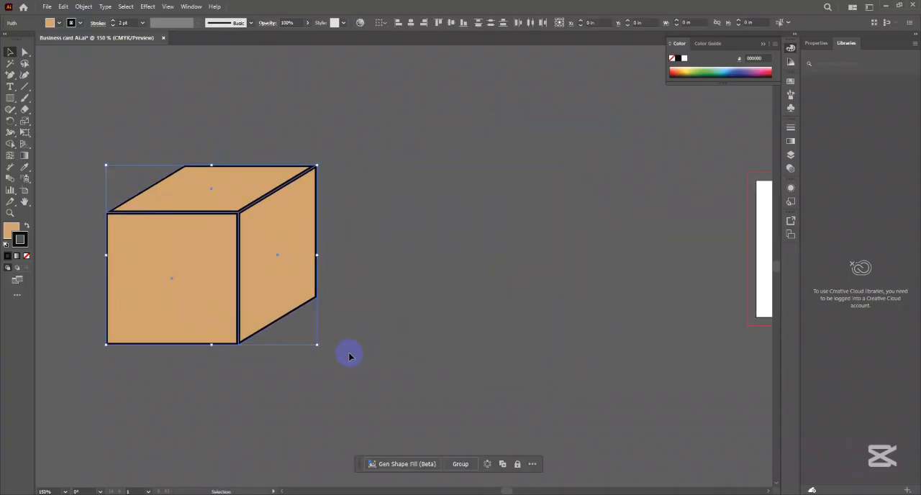
{"action": "left_click_drag", "start_coordinate": [278, 258], "coordinate": [621, 257]}
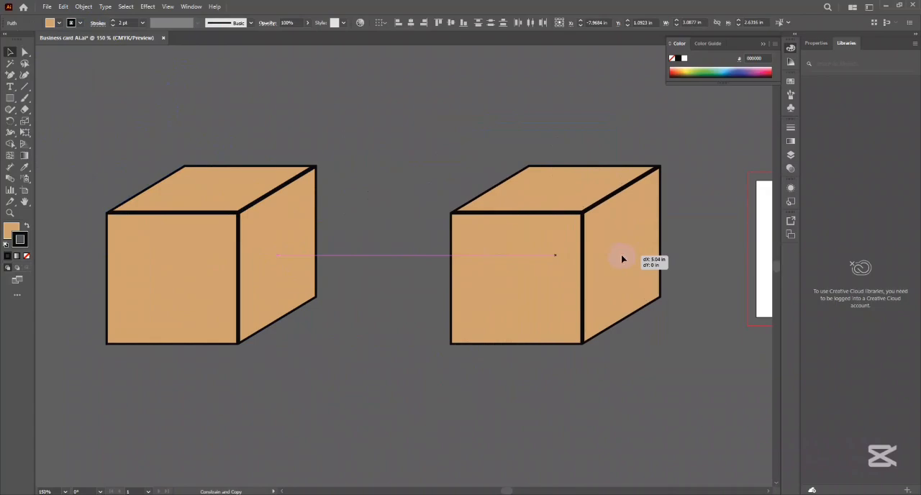
{"action": "scroll", "coordinate": [616, 270], "scroll_direction": "right", "scroll_amount": 2}
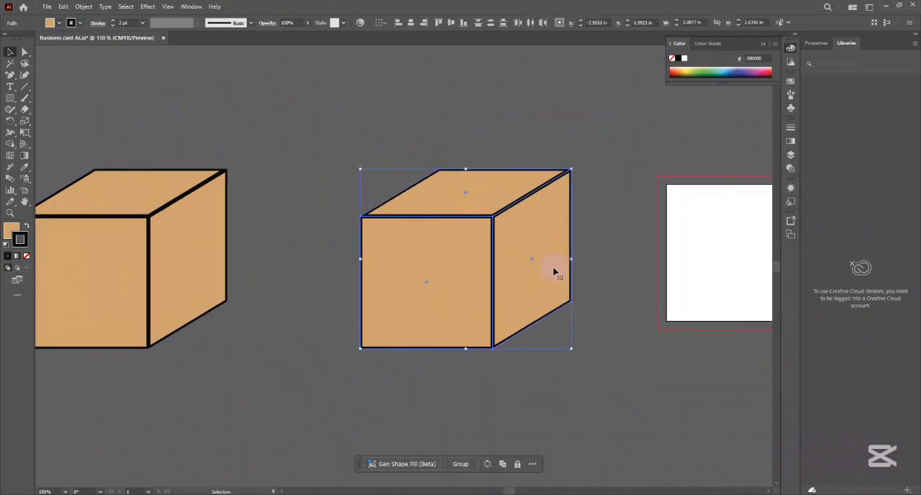
- Move the cube copy's lower anchor points straight up with Direct Selection to make a flat lid about 1.18 in high overall
{"action": "left_click", "coordinate": [25, 52]}
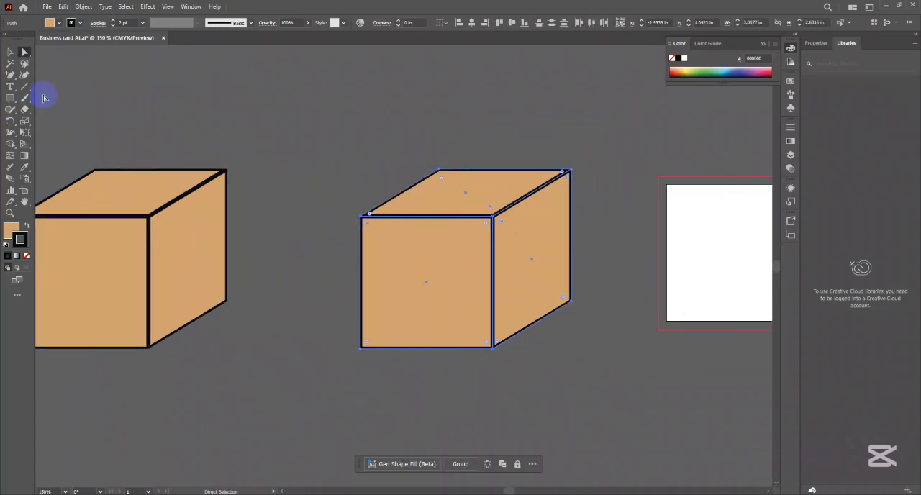
{"action": "left_click_drag", "start_coordinate": [303, 255], "coordinate": [619, 411]}
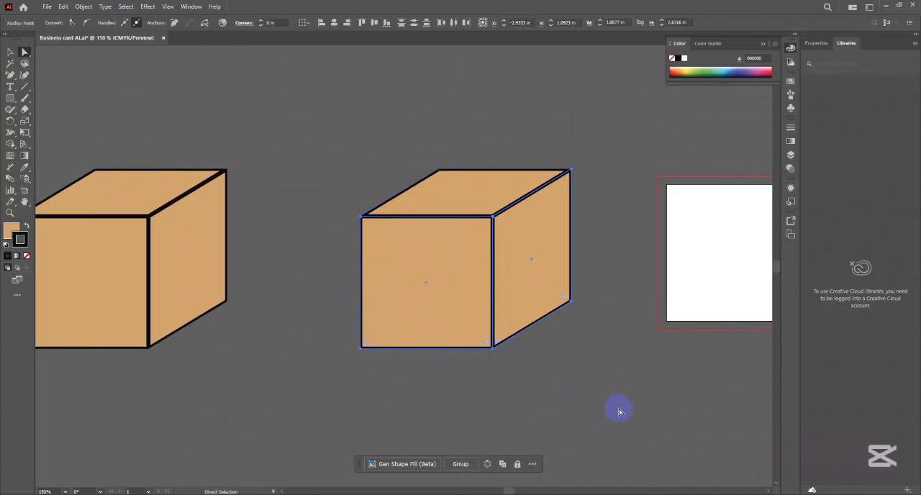
{"action": "left_click_drag", "start_coordinate": [493, 347], "coordinate": [494, 256]}
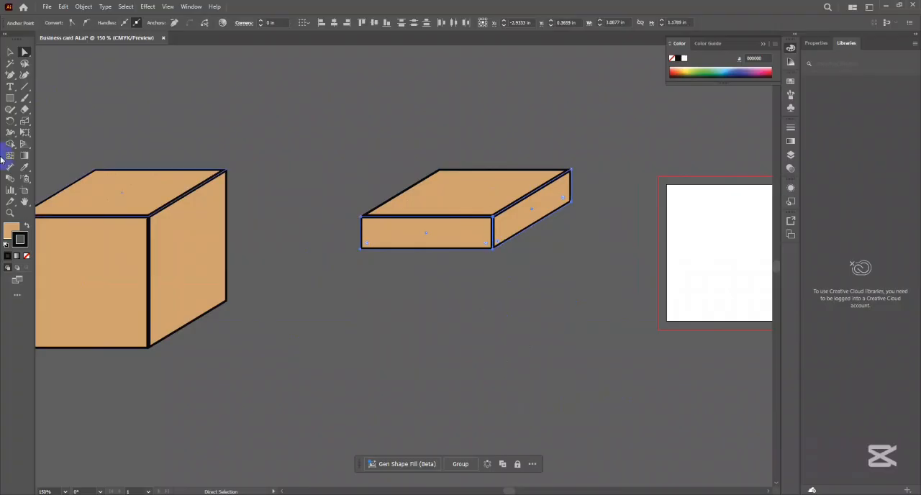
{"action": "left_click", "coordinate": [11, 52]}
{"action": "left_click", "coordinate": [339, 134]}
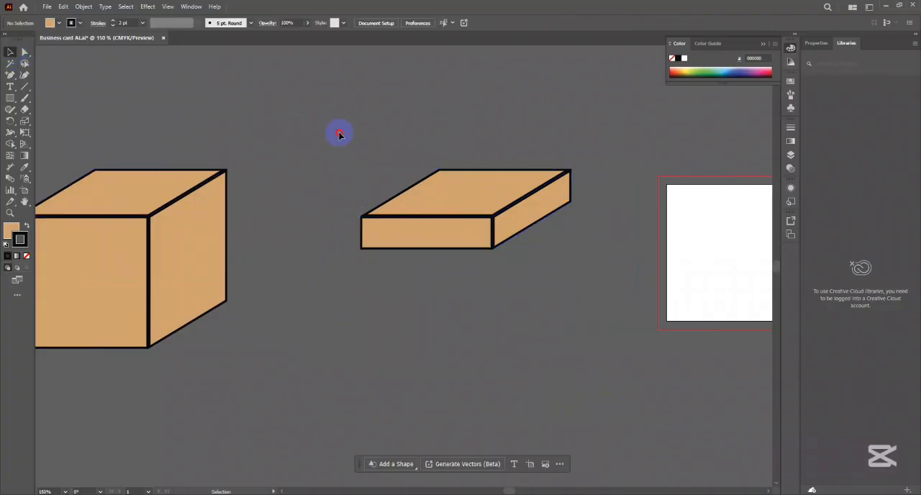
- Select the three faces of the original full-height cube and group them
{"action": "left_click", "coordinate": [450, 236]}
{"action": "scroll", "coordinate": [451, 236], "scroll_direction": "left", "scroll_amount": 3}
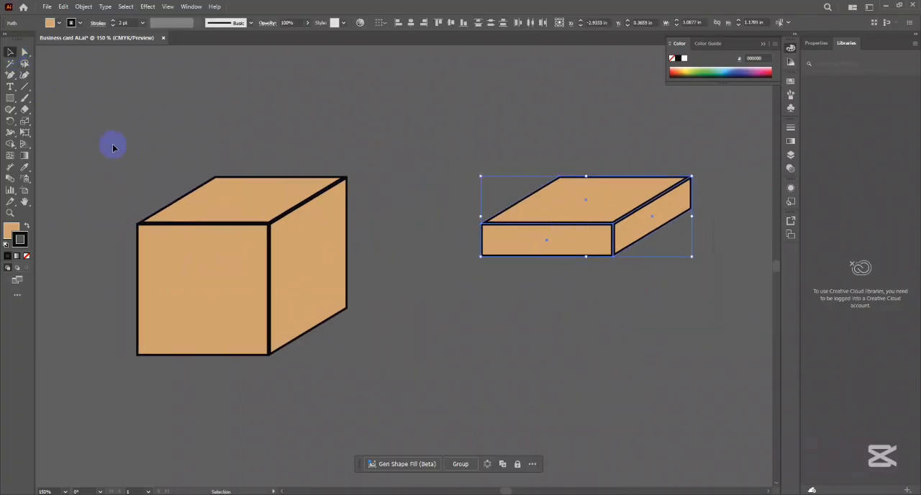
{"action": "left_click_drag", "start_coordinate": [113, 146], "coordinate": [351, 361]}
{"action": "left_click", "coordinate": [374, 206]}
{"action": "left_click", "coordinate": [319, 245]}
{"action": "left_click", "coordinate": [254, 218]}
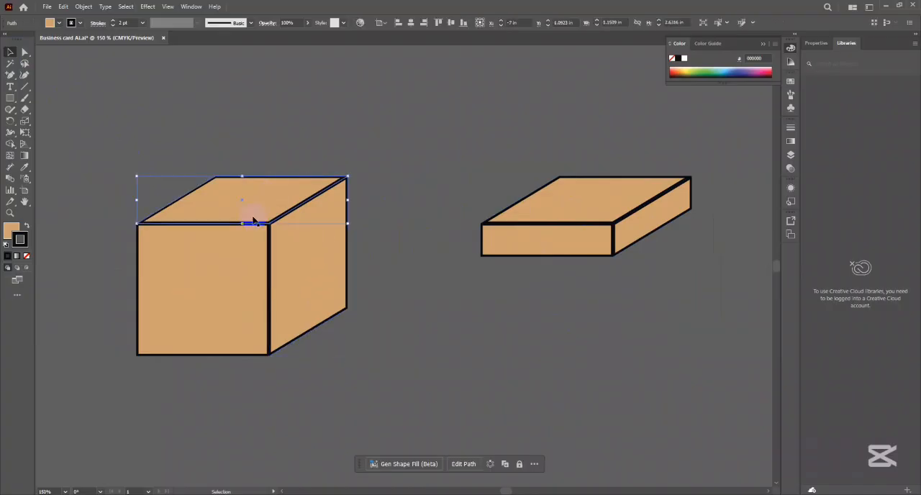
{"action": "left_click", "coordinate": [240, 310]}
{"action": "left_click_drag", "start_coordinate": [171, 183], "coordinate": [352, 346]}
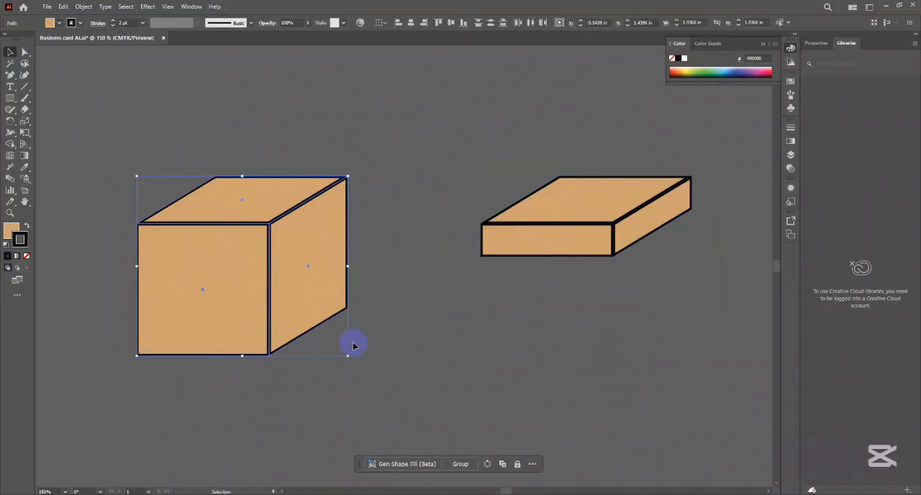
{"action": "key", "text": "ctrl+g"}
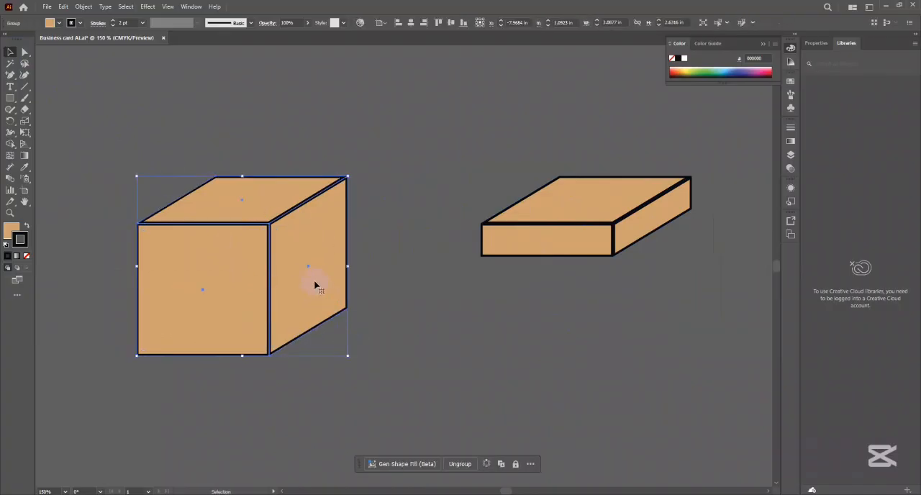
- Ungroup the original cube, reselect its three faces and regroup them
{"action": "right_click", "coordinate": [314, 286]}
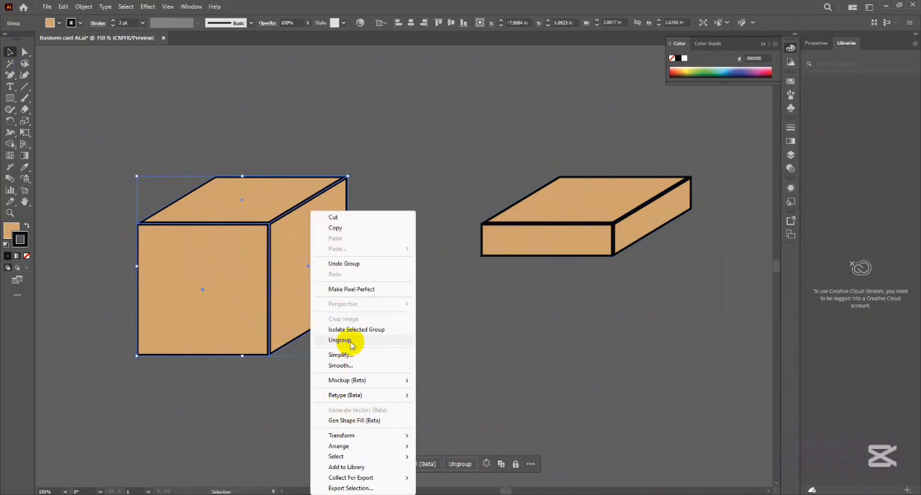
{"action": "left_click", "coordinate": [83, 6]}
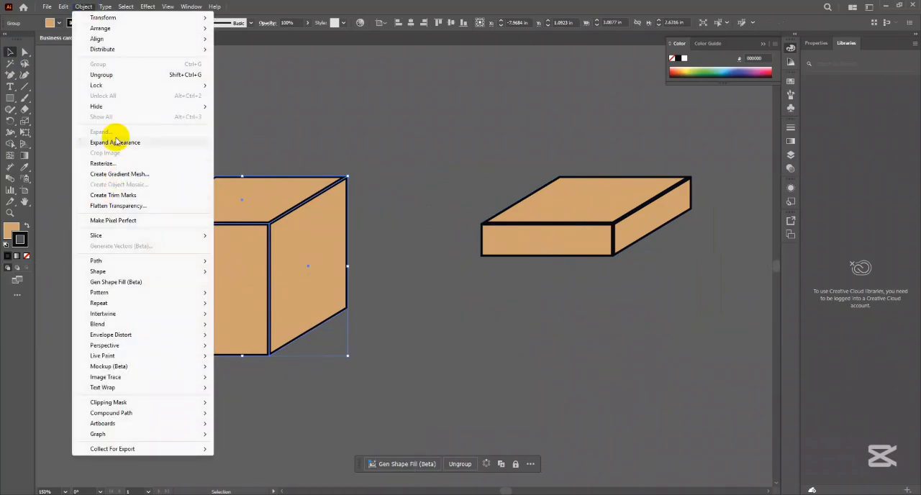
{"action": "left_click", "coordinate": [105, 76]}
{"action": "left_click", "coordinate": [376, 123]}
{"action": "left_click_drag", "start_coordinate": [105, 156], "coordinate": [350, 362]}
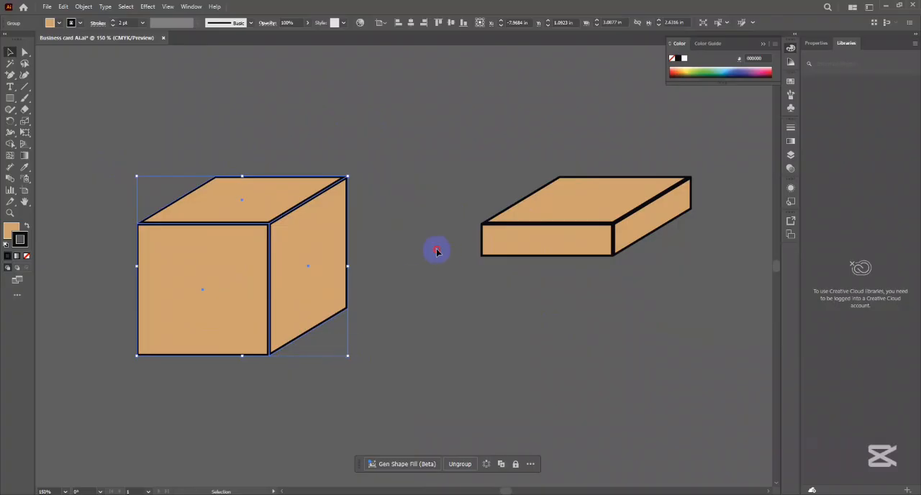
{"action": "left_click", "coordinate": [276, 261]}
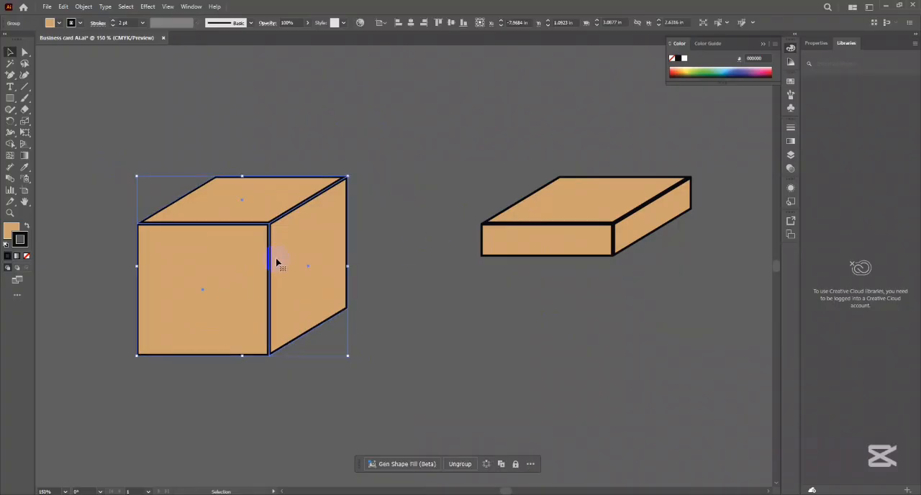
{"action": "left_click", "coordinate": [500, 170]}
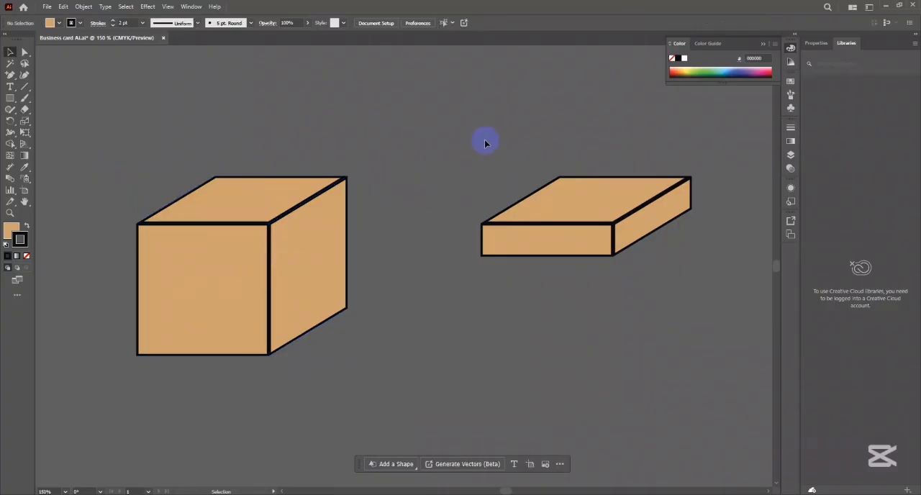
- Select the three faces of the flattened lid and group them
{"action": "left_click_drag", "start_coordinate": [478, 124], "coordinate": [711, 332]}
{"action": "key", "text": "ctrl+g"}
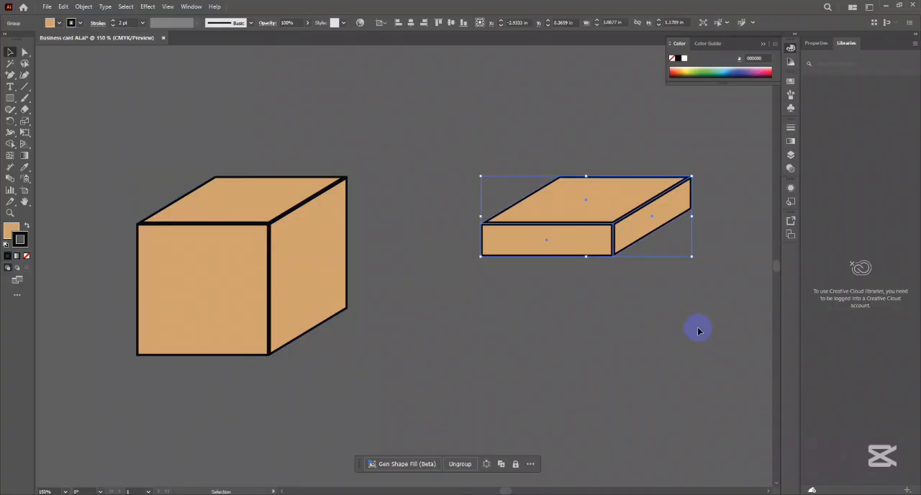
{"action": "left_click", "coordinate": [696, 333]}
- Move the lid group horizontally onto the cube, aligning it with the cube's top and side edges
{"action": "left_click_drag", "start_coordinate": [619, 216], "coordinate": [277, 210]}
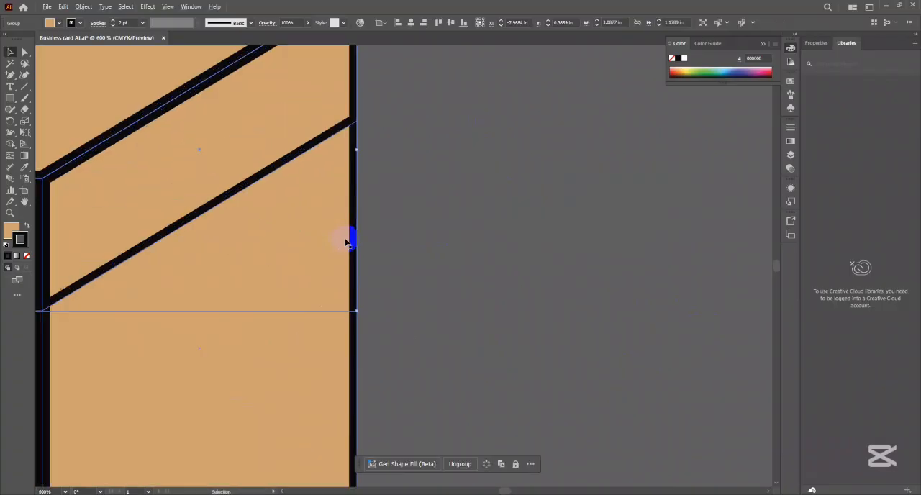
{"action": "scroll", "coordinate": [346, 238], "scroll_direction": "up", "scroll_amount": 4}
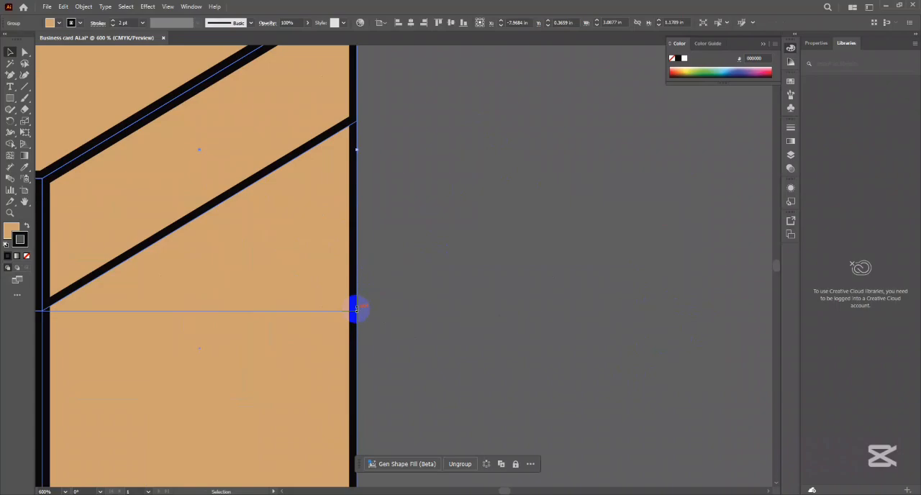
{"action": "scroll", "coordinate": [355, 310], "scroll_direction": "down", "scroll_amount": 4}
- Enlarge the lid slightly so it overhangs the box, undoing the first resize and scaling it again
{"action": "left_click_drag", "start_coordinate": [363, 301], "coordinate": [369, 307]}
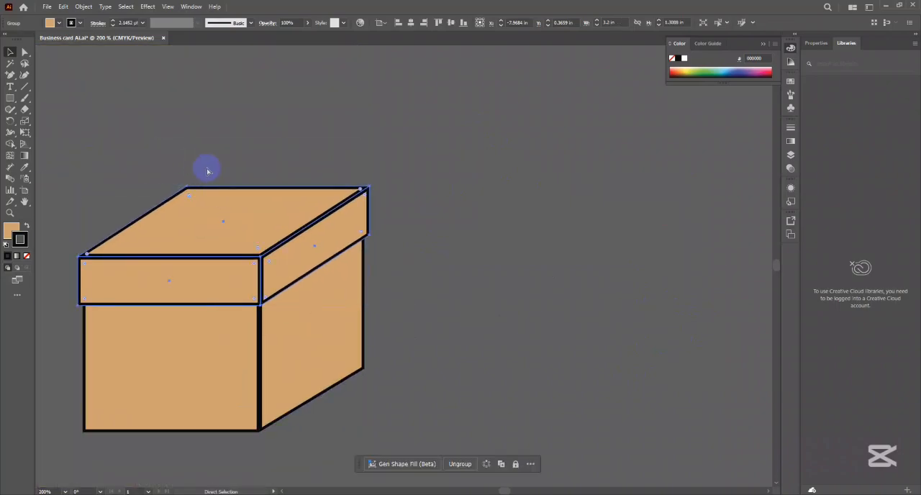
{"action": "key", "text": "ctrl+z"}
{"action": "left_click_drag", "start_coordinate": [365, 300], "coordinate": [370, 307]}
{"action": "left_click", "coordinate": [453, 279]}
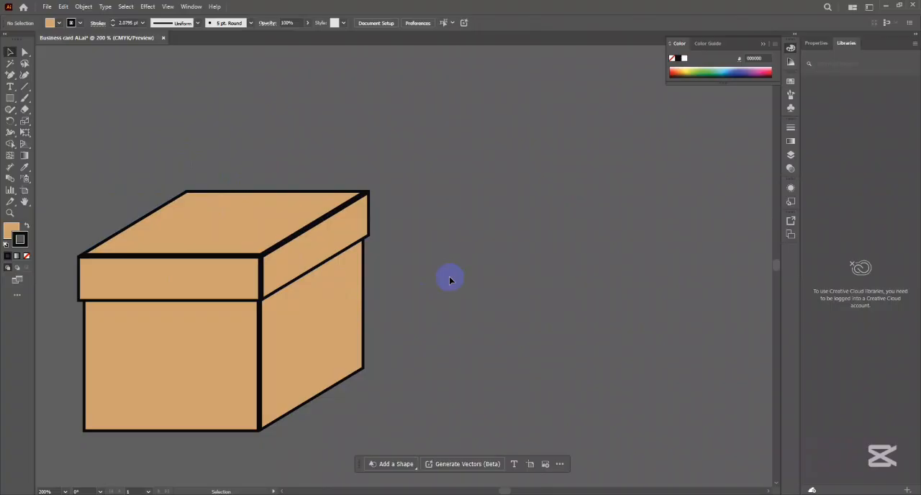
- Select the lid and box together and scale them up proportionally to about 12.6 × 10.4 in
{"action": "scroll", "coordinate": [368, 302], "scroll_direction": "down", "scroll_amount": 3}
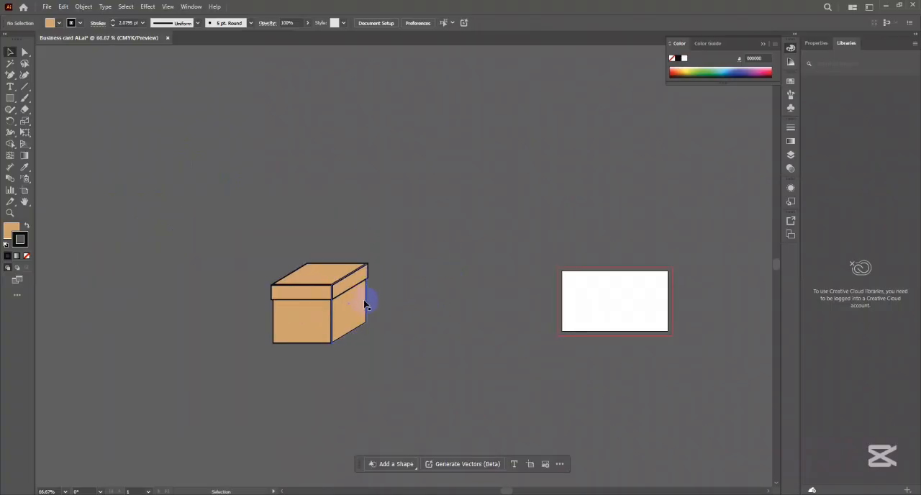
{"action": "left_click_drag", "start_coordinate": [274, 249], "coordinate": [474, 408]}
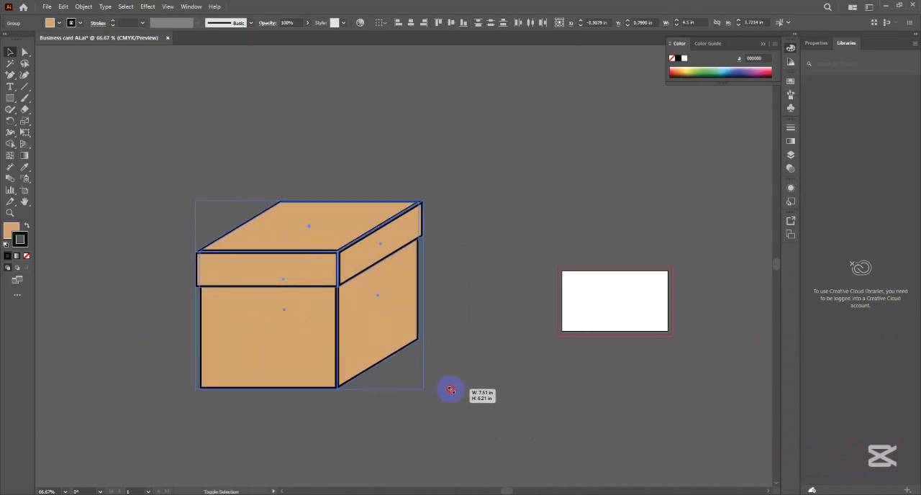
{"action": "left_click_drag", "start_coordinate": [451, 389], "coordinate": [509, 445]}
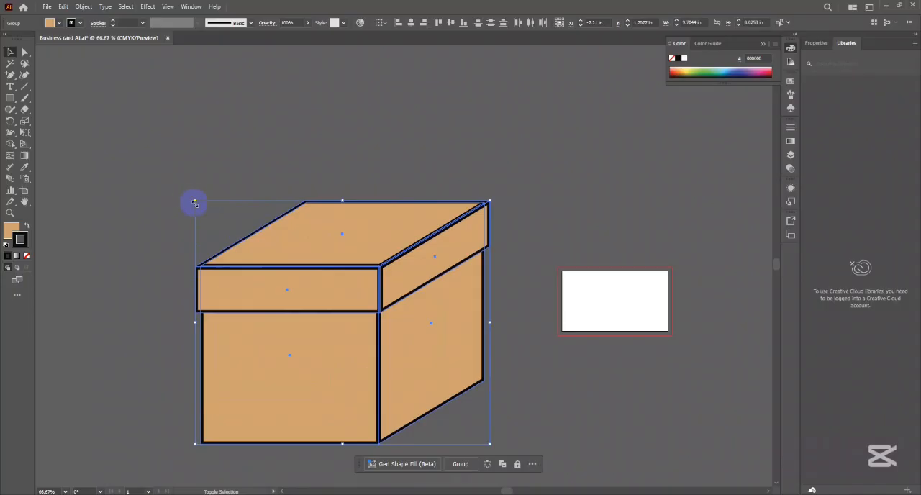
{"action": "left_click_drag", "start_coordinate": [195, 203], "coordinate": [108, 128]}
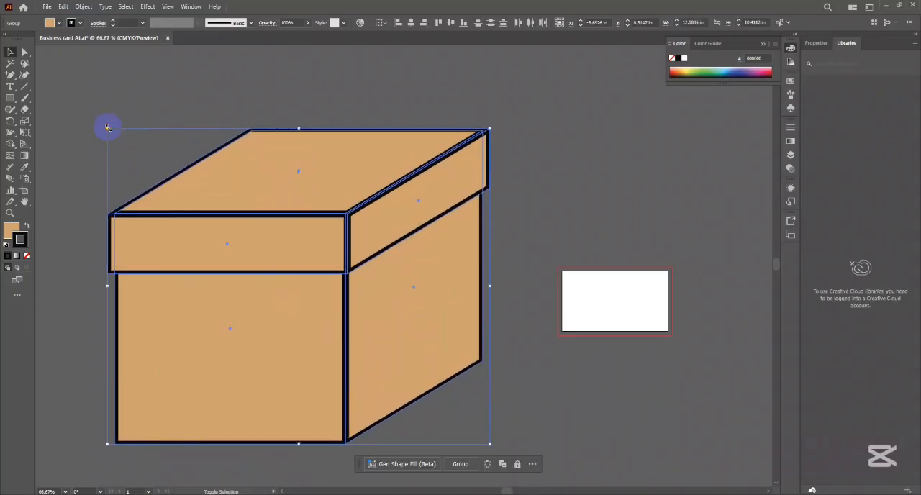
{"action": "left_click", "coordinate": [554, 226]}
- Select the whole box and move it left, farther away from the artboard
{"action": "scroll", "coordinate": [410, 221], "scroll_direction": "down", "scroll_amount": 4}
{"action": "key", "text": "ctrl+a"}
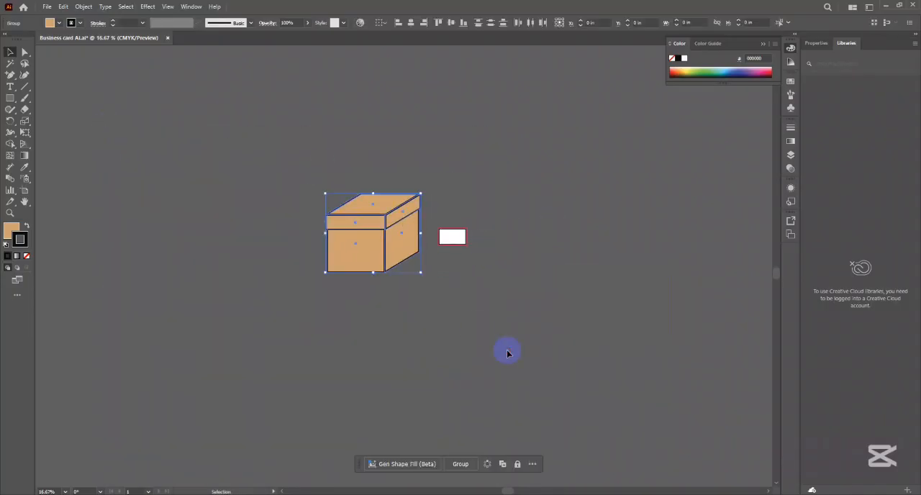
{"action": "left_click_drag", "start_coordinate": [457, 283], "coordinate": [436, 293]}
{"action": "left_click_drag", "start_coordinate": [387, 249], "coordinate": [327, 249]}
{"action": "left_click", "coordinate": [365, 247]}
{"action": "left_click", "coordinate": [294, 231]}
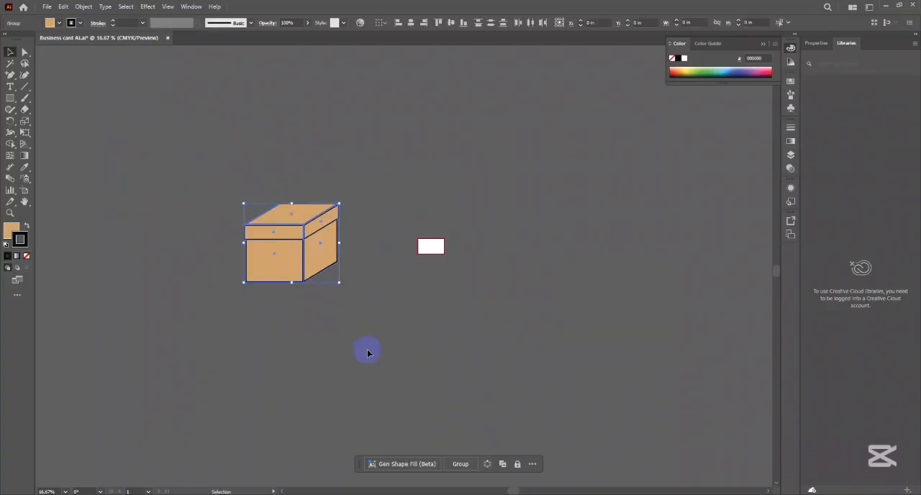
{"action": "left_click_drag", "start_coordinate": [412, 226], "coordinate": [398, 289]}
{"action": "left_click", "coordinate": [451, 258]}
- Draw an upright ellipse about 4.77 × 6.38 in on the empty canvas between the box and the artboard
{"action": "scroll", "coordinate": [362, 306], "scroll_direction": "up", "scroll_amount": 2}
{"action": "left_click_drag", "start_coordinate": [444, 237], "coordinate": [399, 256]}
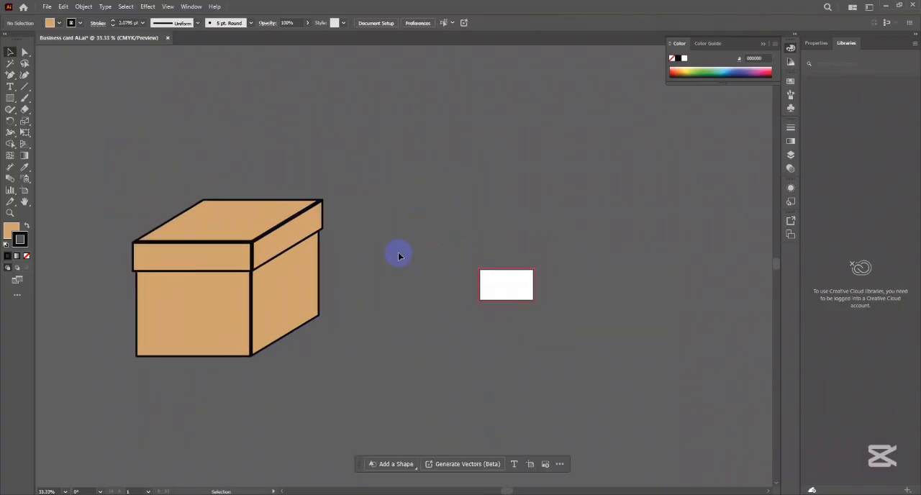
{"action": "left_click_drag", "start_coordinate": [445, 224], "coordinate": [404, 218]}
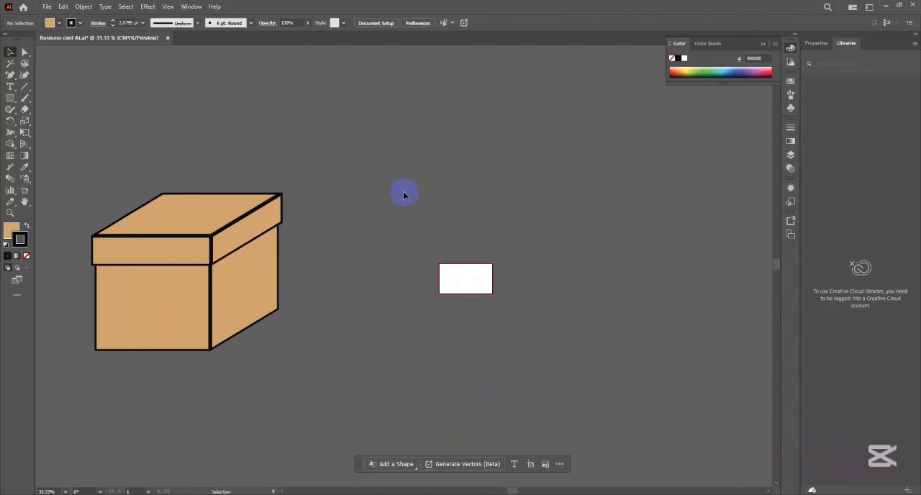
{"action": "left_click", "coordinate": [10, 98]}
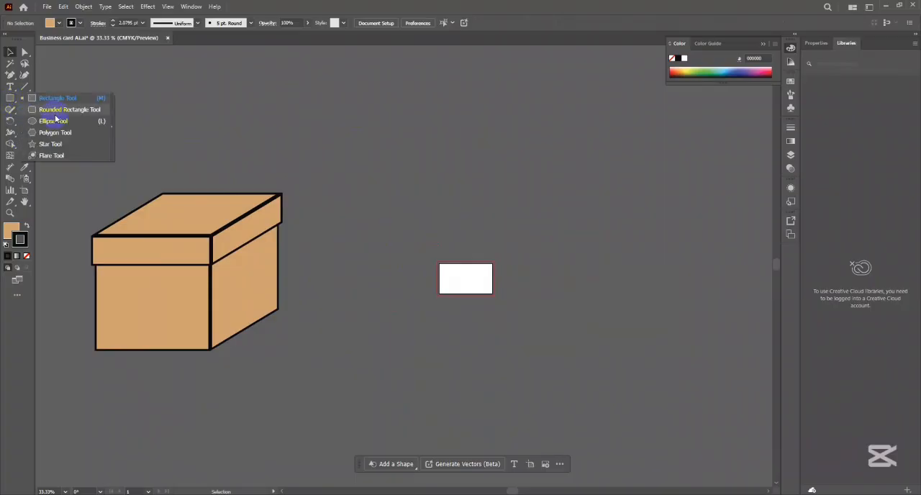
{"action": "left_click", "coordinate": [52, 123]}
{"action": "left_click_drag", "start_coordinate": [360, 113], "coordinate": [431, 210]}
{"action": "left_click", "coordinate": [10, 51]}
{"action": "left_click", "coordinate": [247, 101]}
- Fill the ellipse with white (FFFFFF) and remove its stroke
{"action": "scroll", "coordinate": [426, 128], "scroll_direction": "up", "scroll_amount": 4}
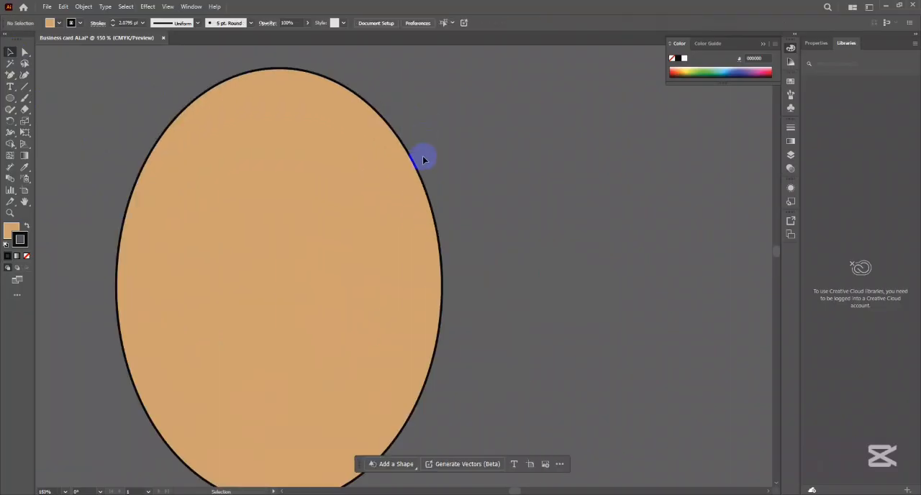
{"action": "scroll", "coordinate": [432, 162], "scroll_direction": "down", "scroll_amount": 3}
{"action": "left_click", "coordinate": [441, 170]}
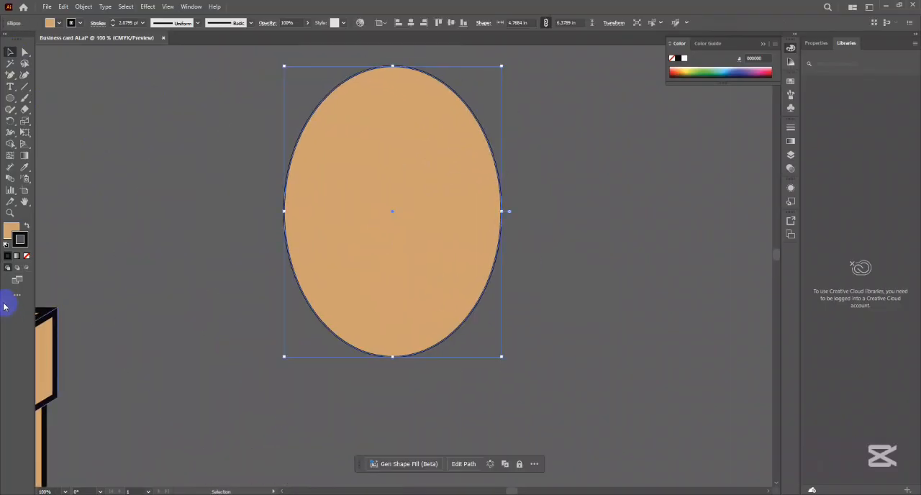
{"action": "double_click", "coordinate": [11, 230]}
{"action": "left_click_drag", "start_coordinate": [312, 216], "coordinate": [206, 128]}
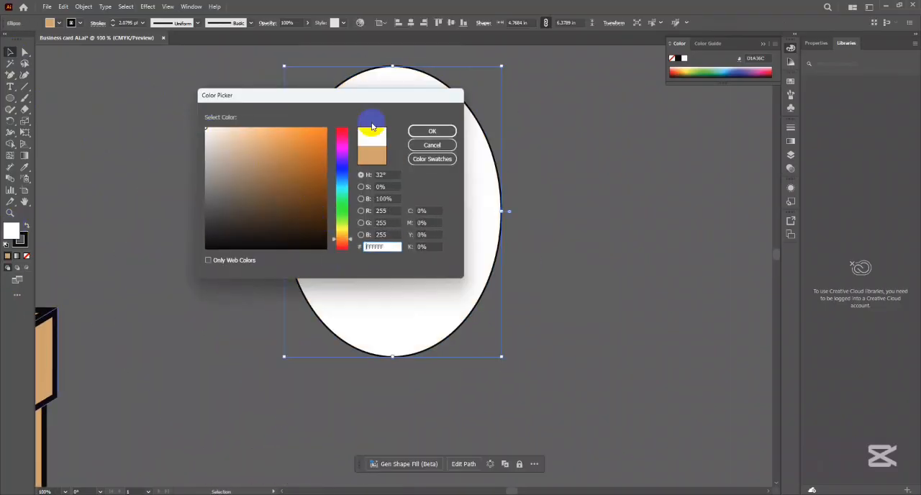
{"action": "left_click", "coordinate": [432, 131]}
{"action": "left_click", "coordinate": [23, 241]}
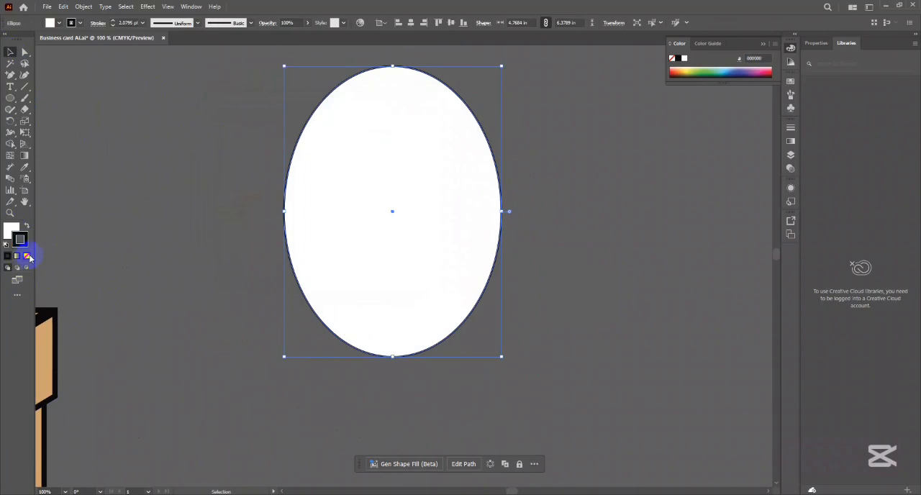
{"action": "left_click", "coordinate": [27, 256]}
{"action": "left_click", "coordinate": [126, 207]}
{"action": "left_click", "coordinate": [429, 203]}
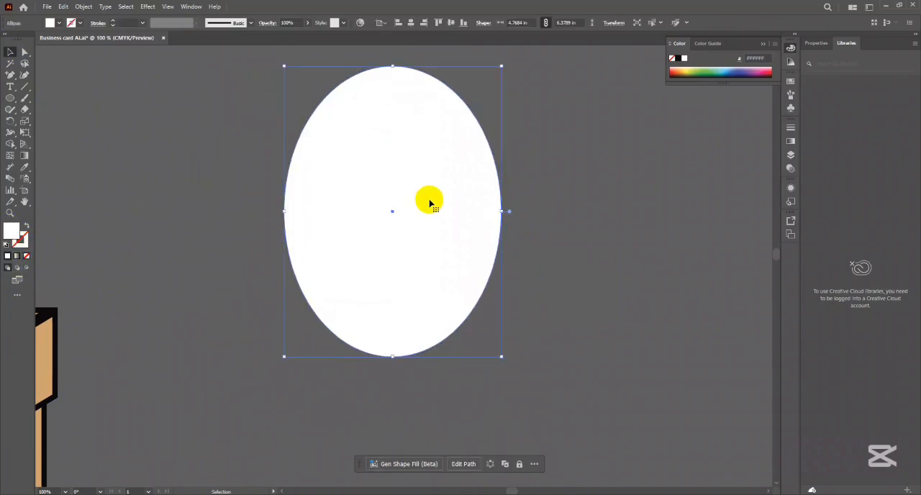
- Select the ellipse's left and right anchor points together and nudge them down to form an egg shape
{"action": "scroll", "coordinate": [439, 205], "scroll_direction": "right", "scroll_amount": 1}
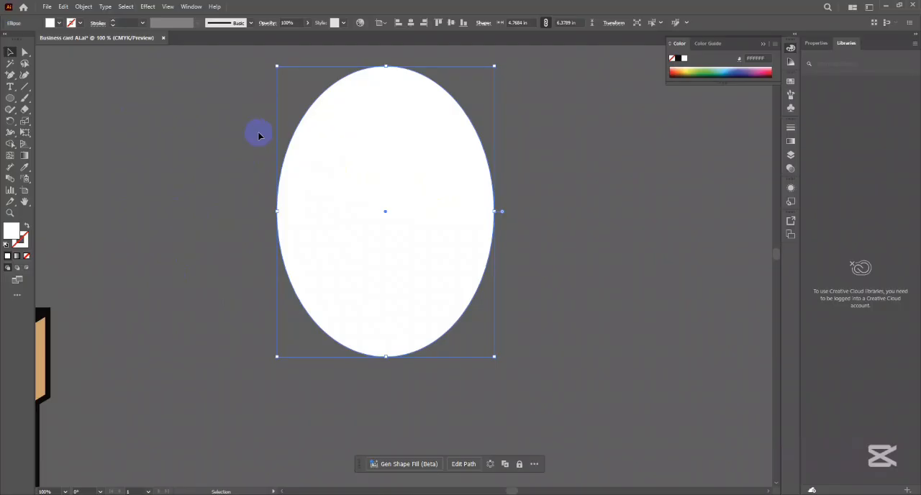
{"action": "left_click", "coordinate": [24, 53]}
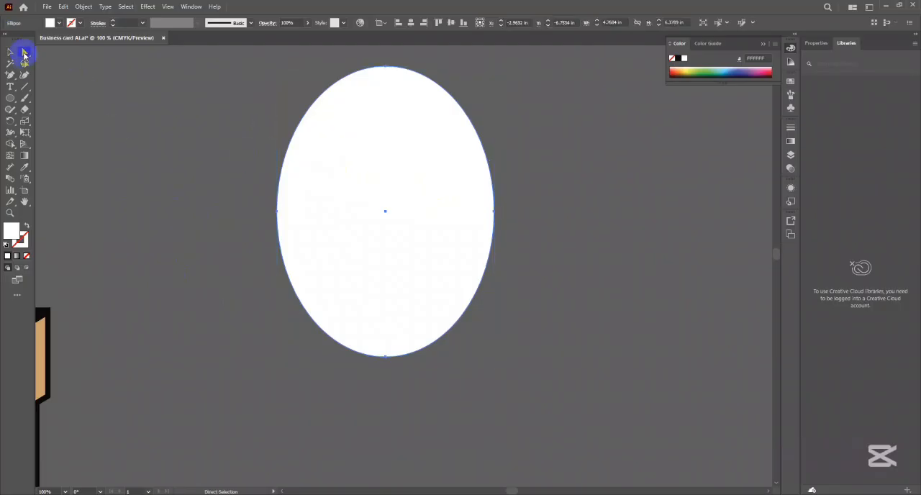
{"action": "left_click", "coordinate": [279, 213]}
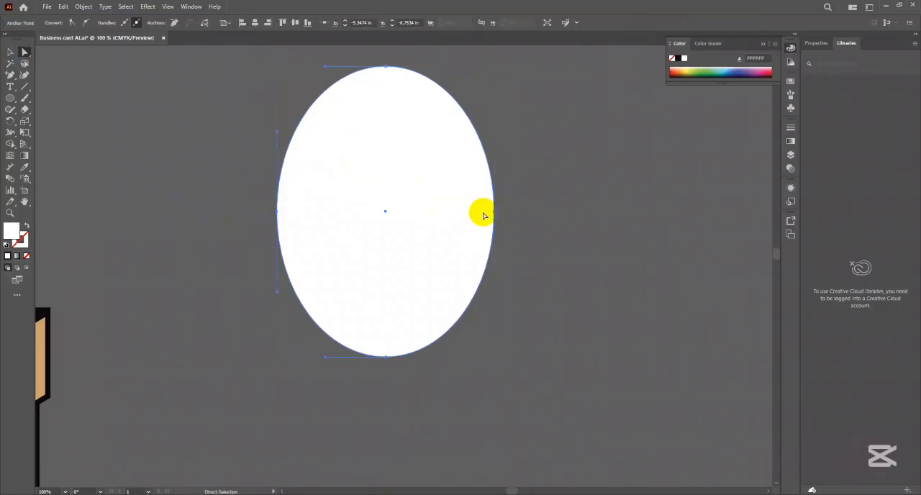
{"action": "left_click", "coordinate": [494, 212]}
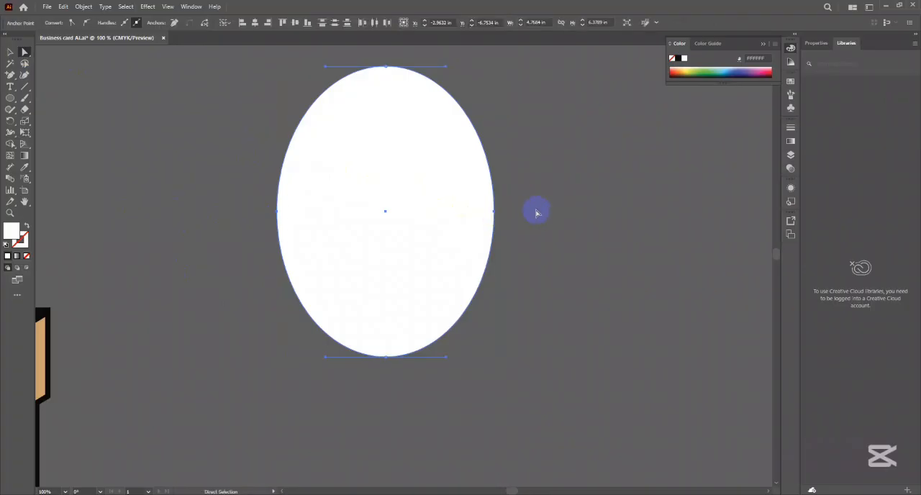
{"action": "key", "text": "Down"}
{"action": "key", "text": "Down"}
{"action": "key", "text": "Down"}
{"action": "key", "text": "Down"}
{"action": "key", "text": "Down"}
{"action": "key", "text": "Down"}
{"action": "key", "text": "Down"}
{"action": "key", "text": "Down"}
{"action": "key", "text": "Down"}
{"action": "key", "text": "Down"}
{"action": "key", "text": "Down"}
{"action": "key", "text": "Down"}
{"action": "key", "text": "Down"}
{"action": "key", "text": "Down"}
{"action": "key", "text": "Down"}
{"action": "key", "text": "Down"}
{"action": "key", "text": "Down"}
{"action": "key", "text": "Down"}
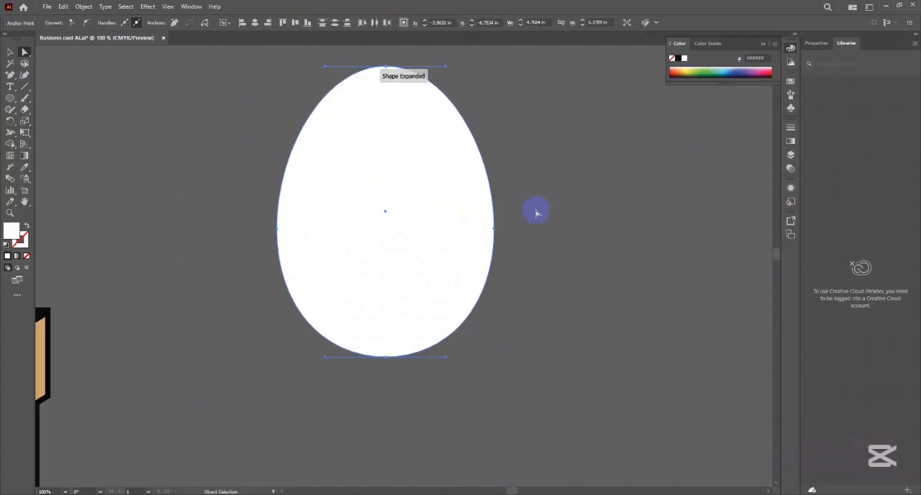
{"action": "left_click", "coordinate": [11, 51]}
{"action": "left_click", "coordinate": [62, 97]}
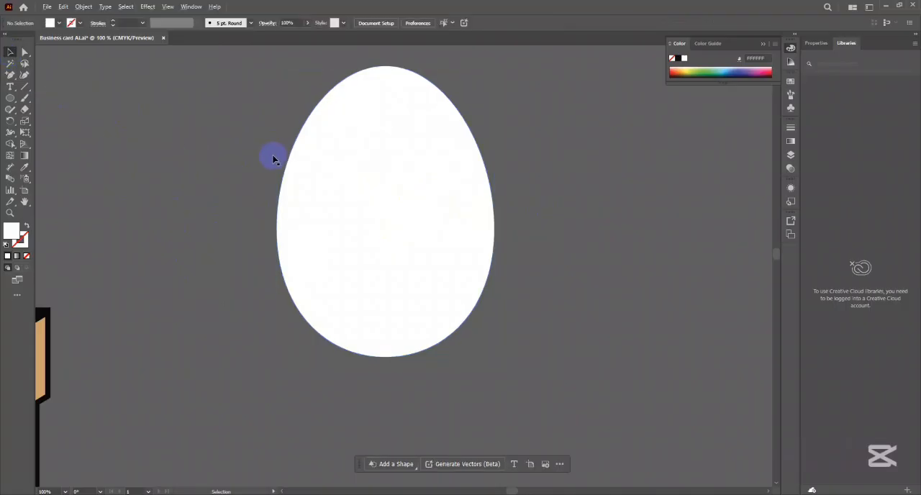
{"action": "scroll", "coordinate": [355, 190], "scroll_direction": "down", "scroll_amount": 3}
{"action": "left_click_drag", "start_coordinate": [355, 195], "coordinate": [376, 212]}
{"action": "scroll", "coordinate": [375, 202], "scroll_direction": "up", "scroll_amount": 1}
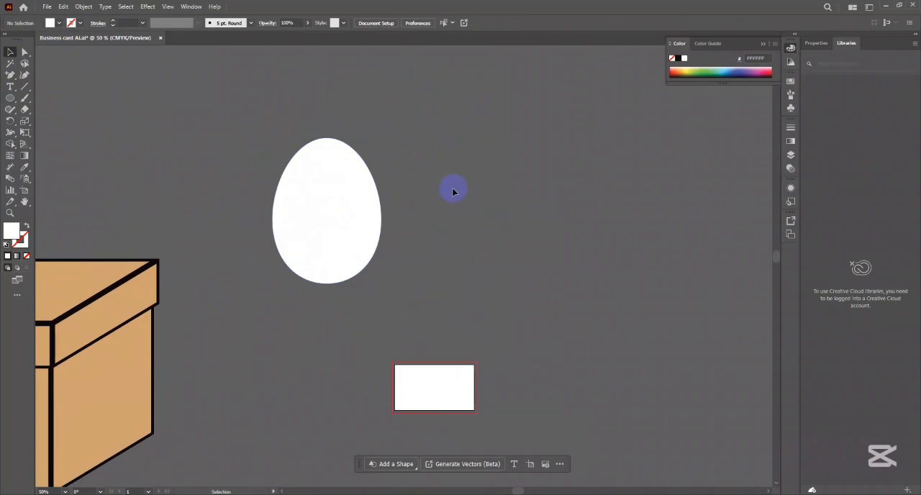
{"action": "left_click_drag", "start_coordinate": [326, 207], "coordinate": [426, 213]}
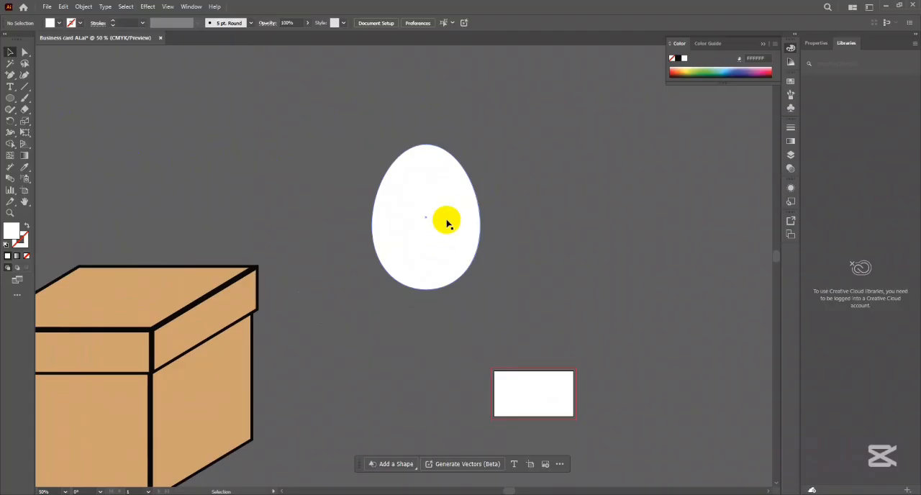